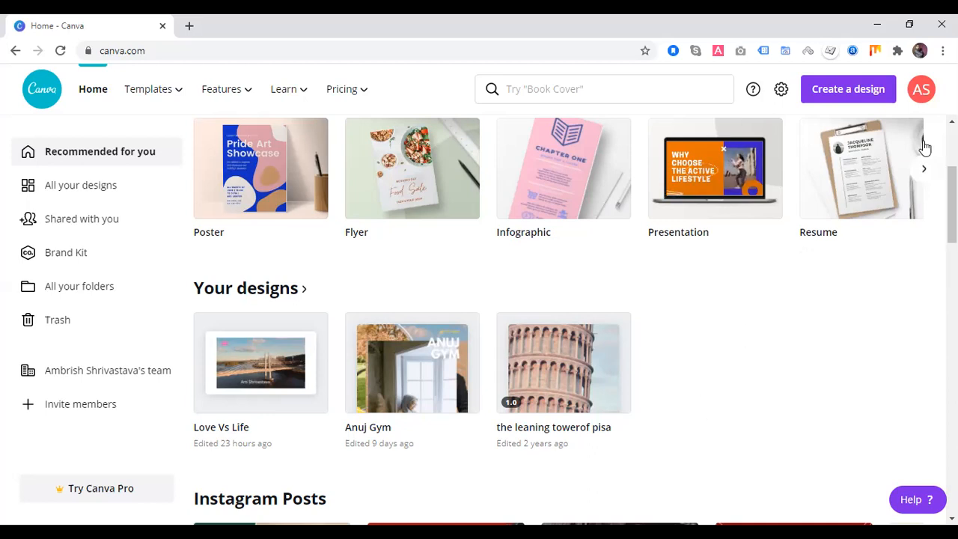
Browse the recommended design types and the template sections on the home page
left_click(926, 172)
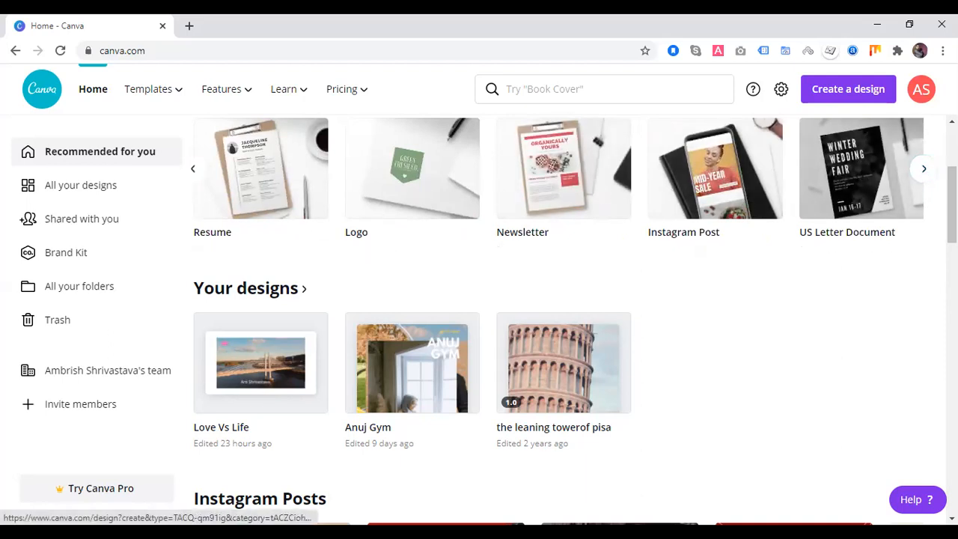
left_click(925, 172)
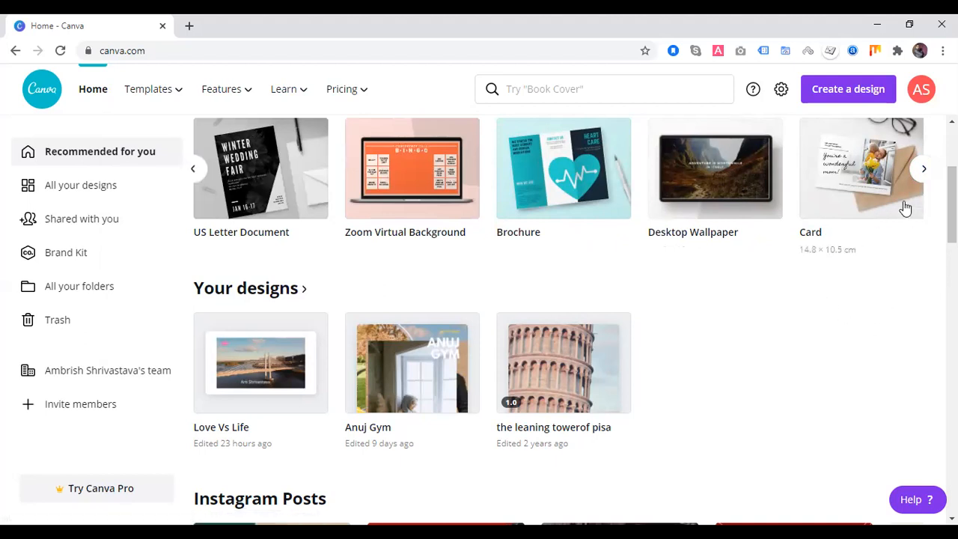
left_click(925, 171)
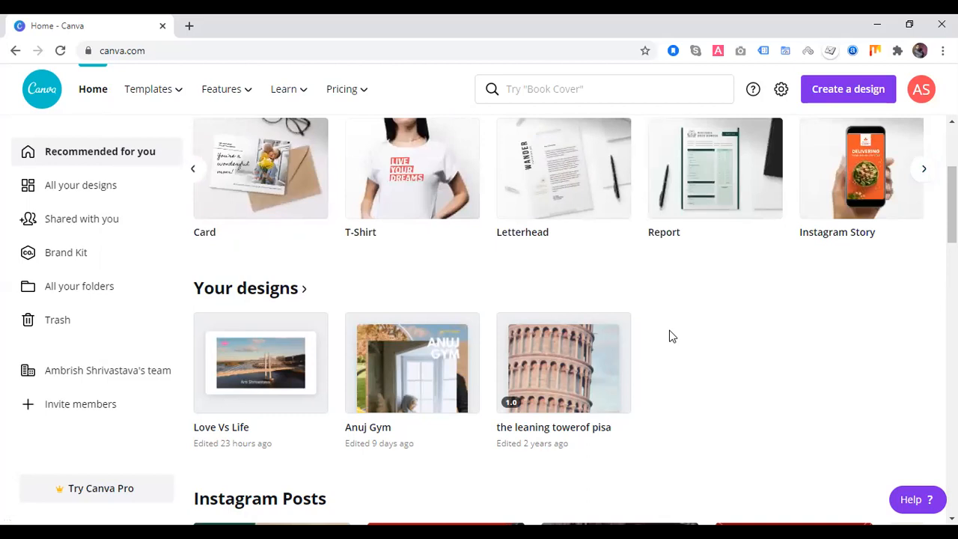
scroll(689, 392, "down", 4)
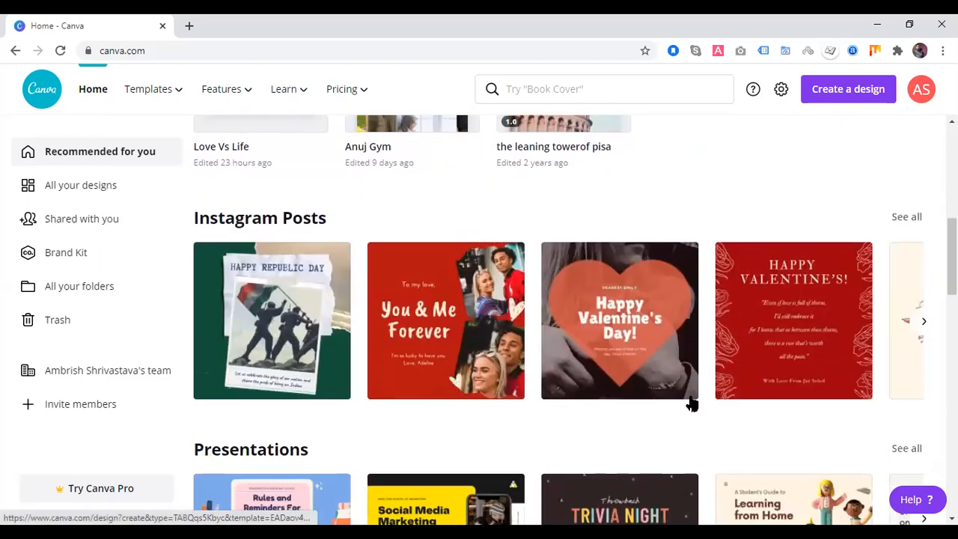
scroll(690, 402, "up", 5)
scroll(678, 385, "up", 2)
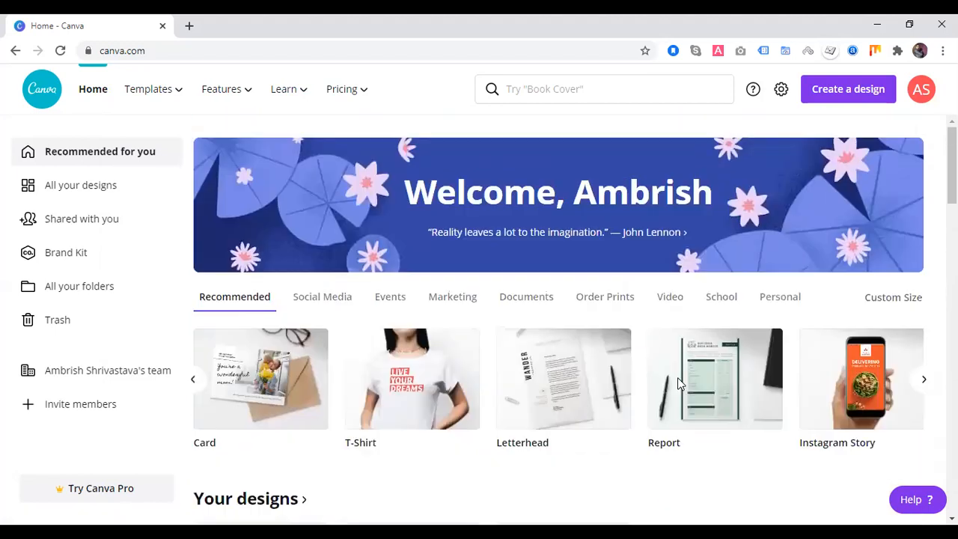
scroll(715, 410, "down", 3)
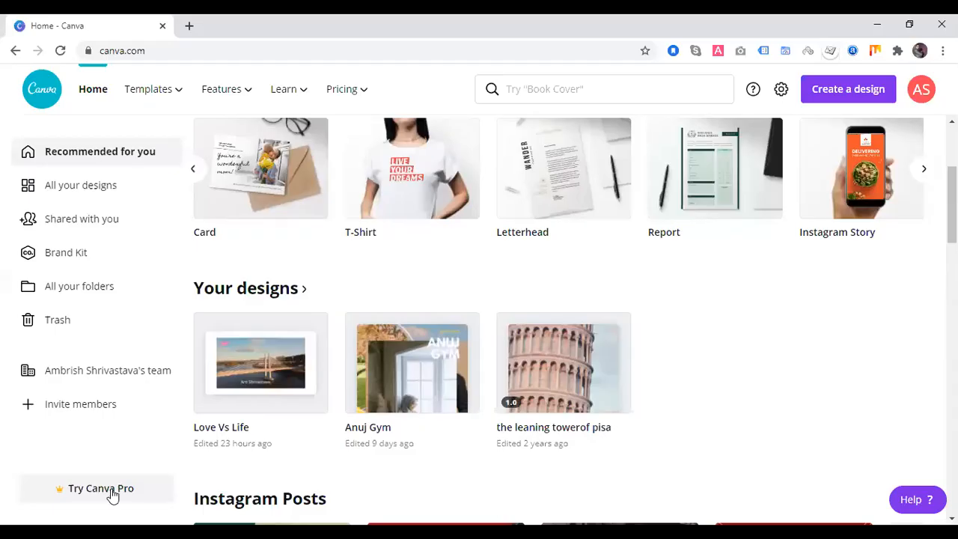
Review the Canva Pro free trial offer with its yearly and monthly plans, and close it without subscribing
left_click(85, 491)
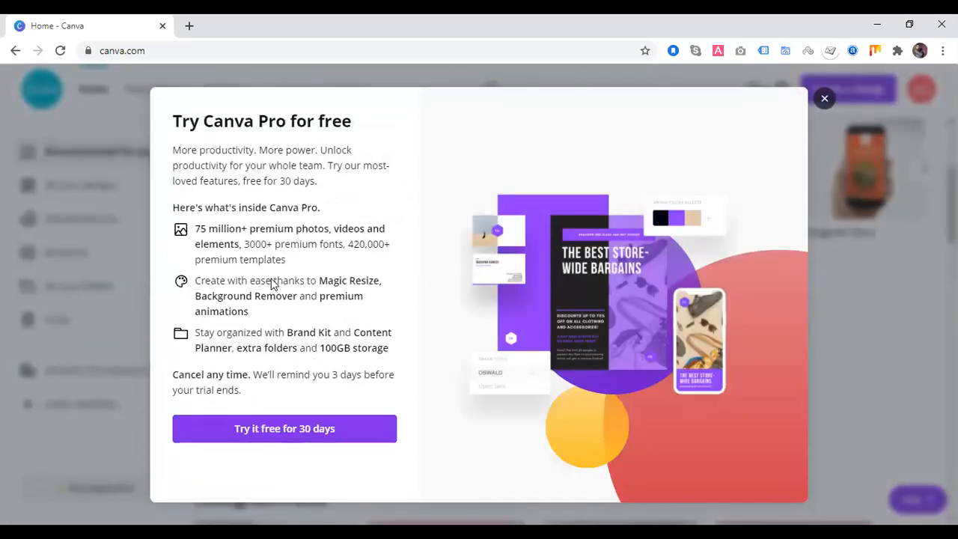
left_click(291, 436)
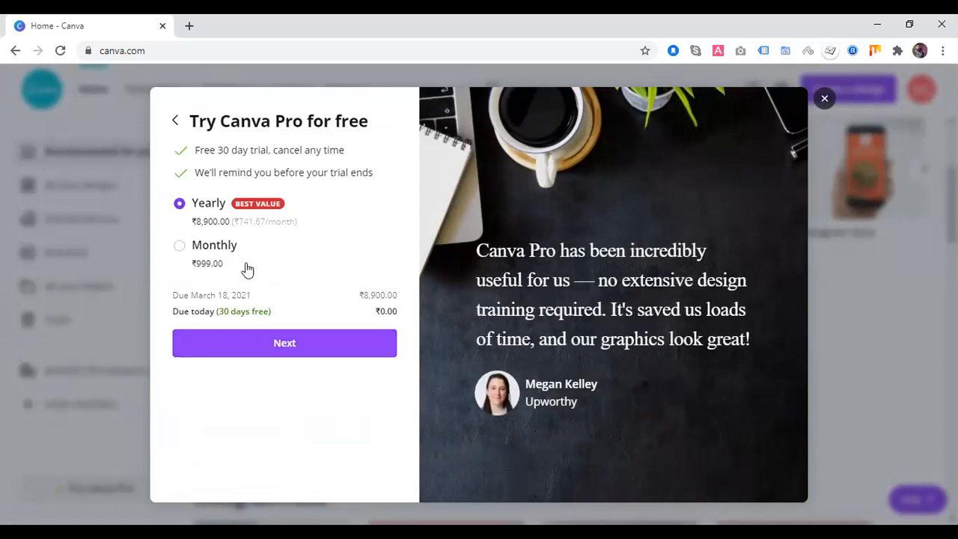
left_click(824, 100)
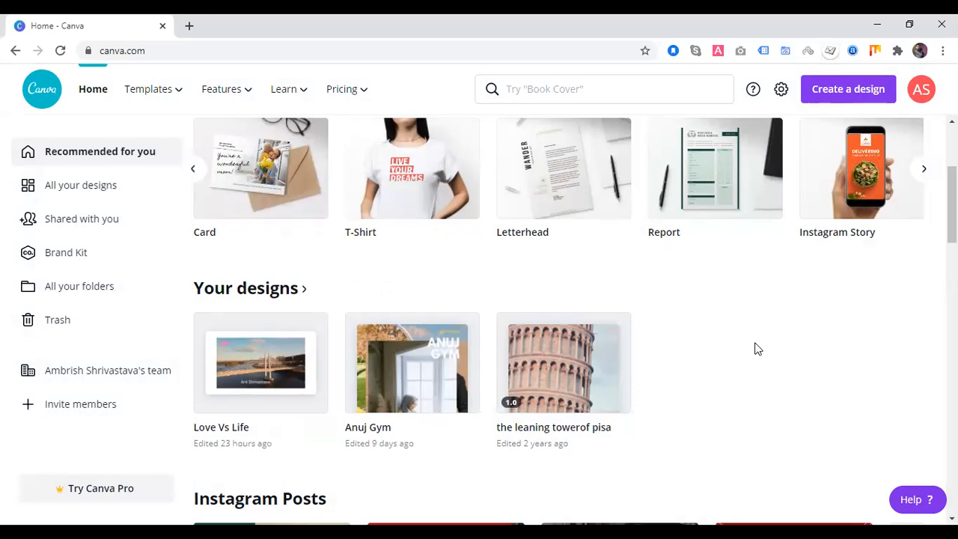
Go back through the recommended design types from Card to Resume, Logo and Newsletter
left_click(192, 169)
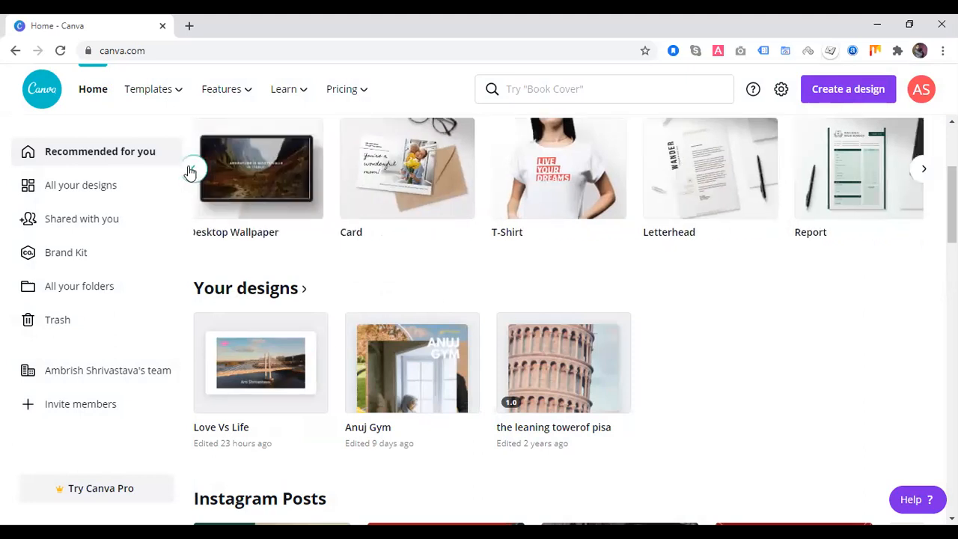
left_click(191, 170)
mouse_move(148, 97)
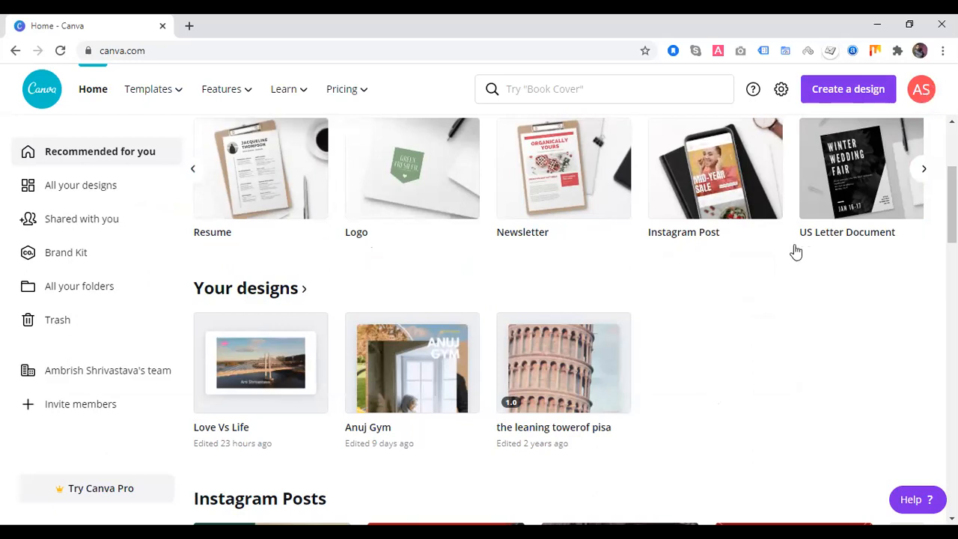
Sign out of the account and look over the login options
left_click(922, 91)
left_click(765, 293)
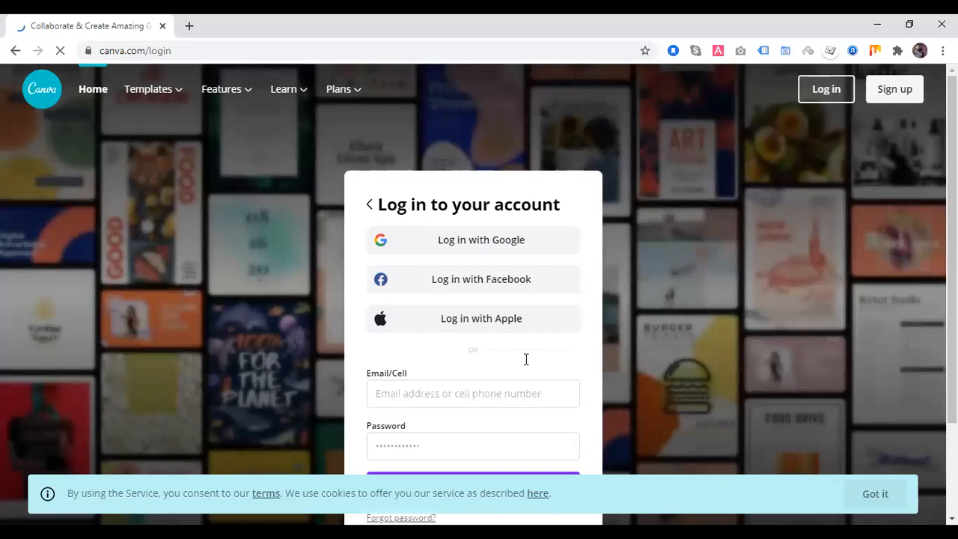
scroll(681, 265, "down", 2)
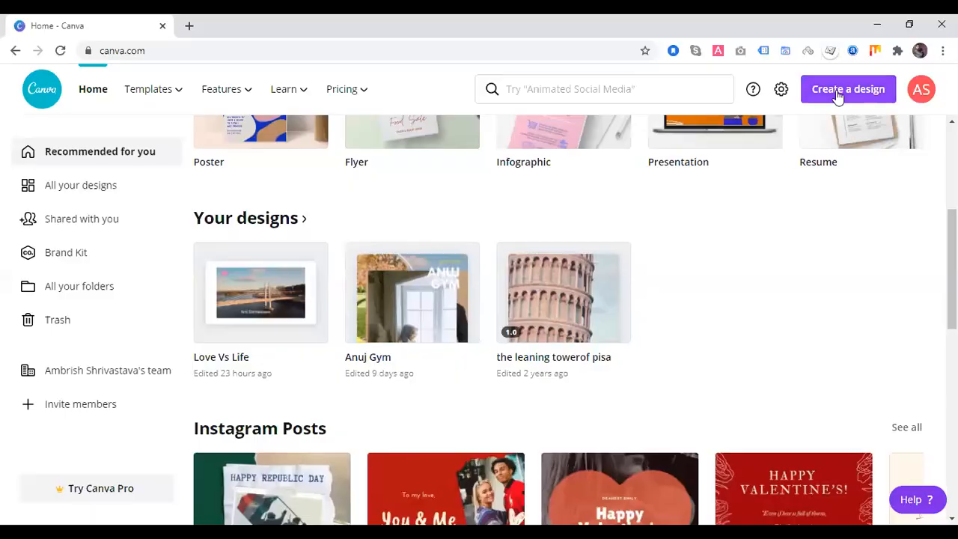
Look through the suggested design types and create a new blank Poster design
left_click(839, 96)
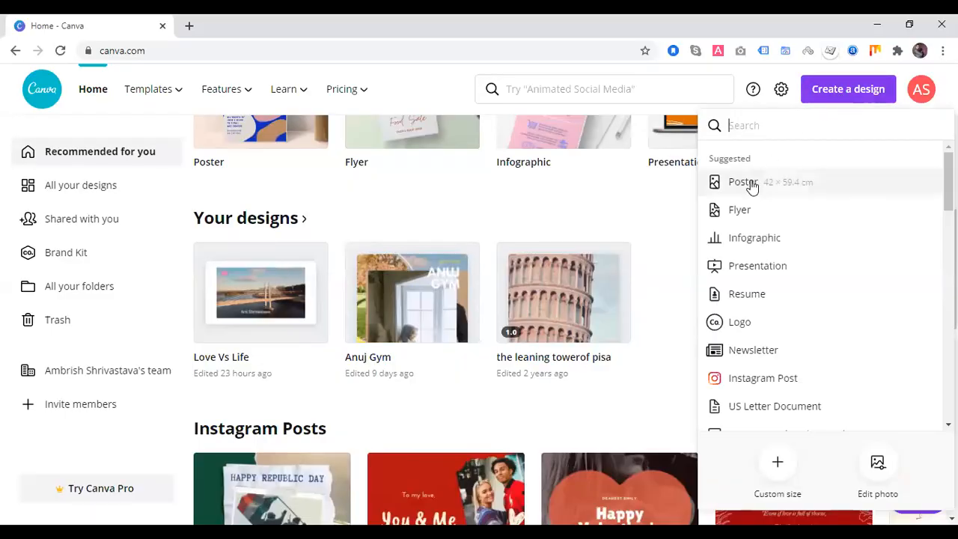
scroll(765, 349, "down", 2)
scroll(765, 349, "down", 4)
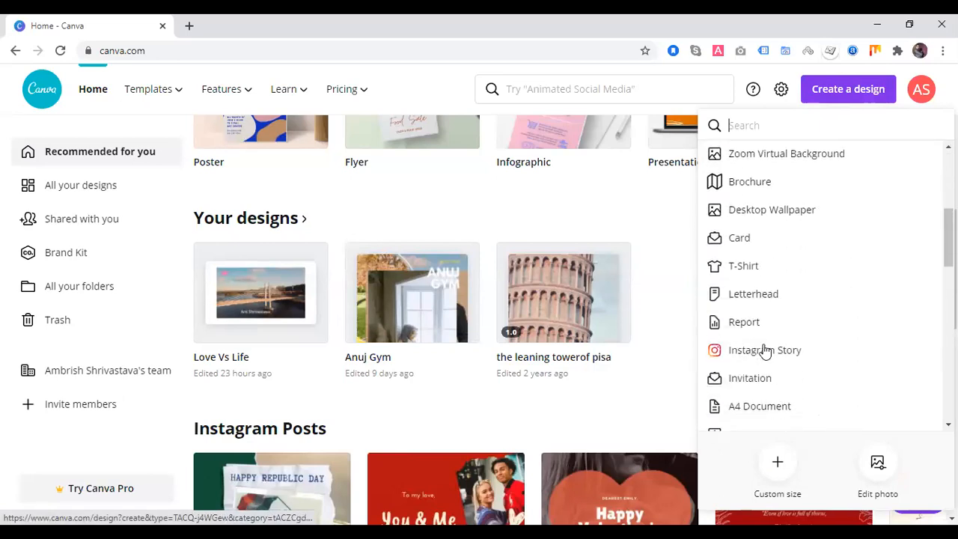
scroll(765, 349, "up", 6)
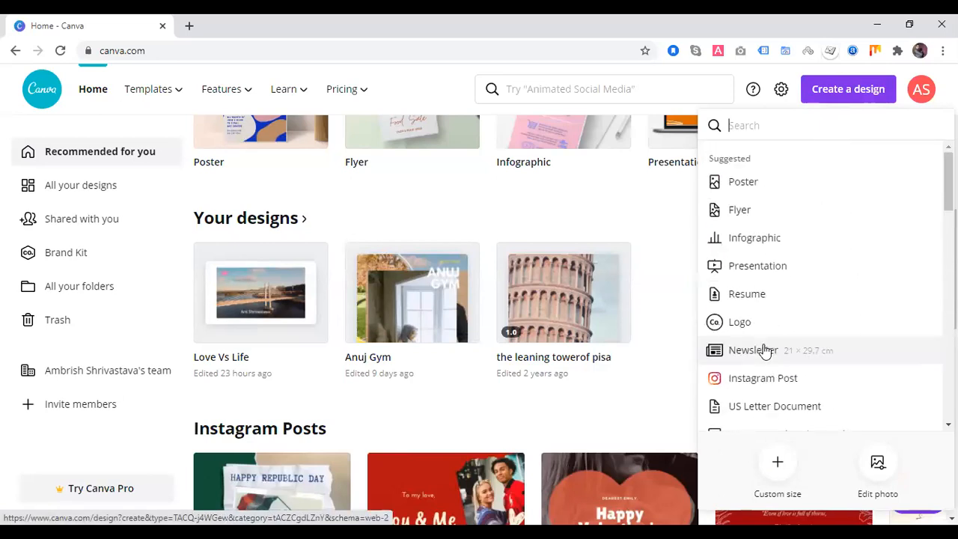
left_click(745, 183)
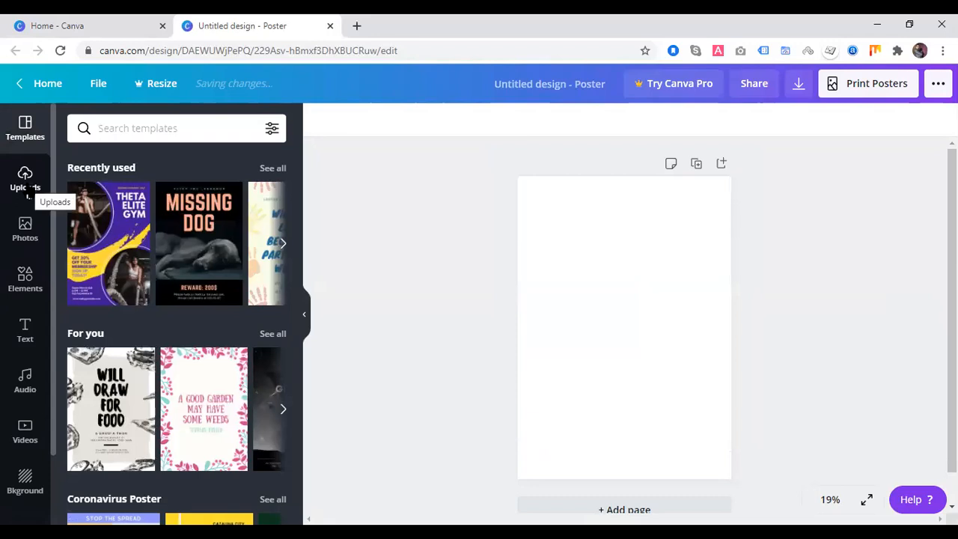
Examine the uploaded images, videos and audio available for the poster
left_click(27, 188)
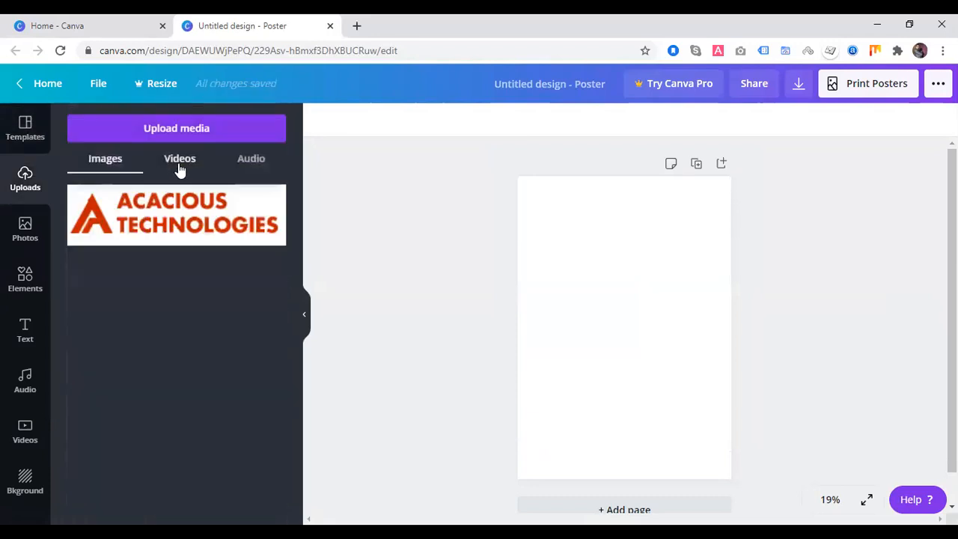
left_click(179, 161)
left_click(255, 161)
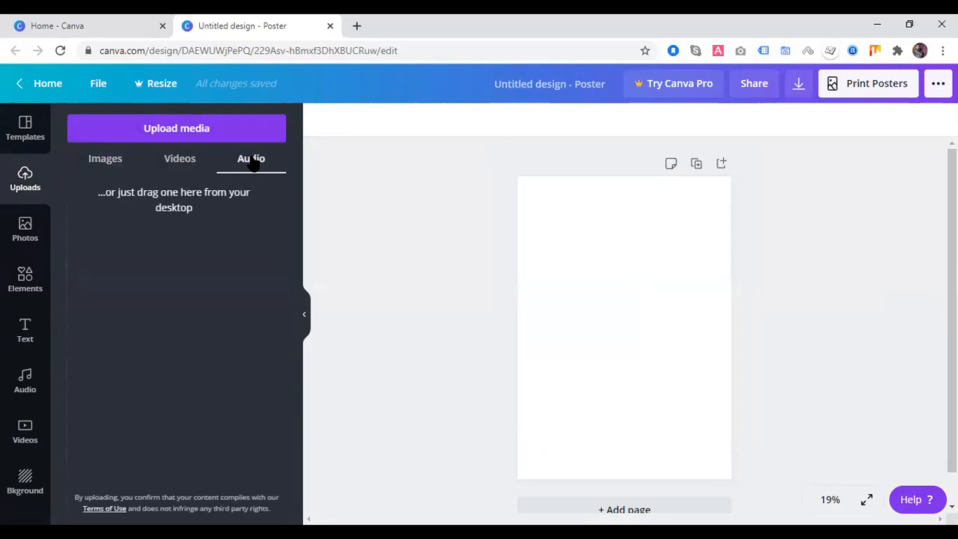
left_click(108, 167)
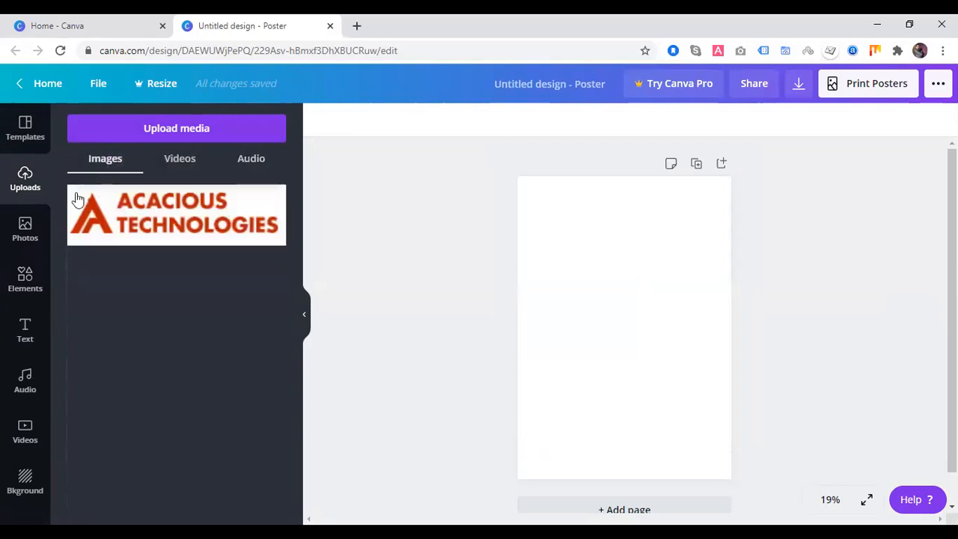
Examine the stock photos and the graphic elements such as lines, shapes and frames
left_click(28, 238)
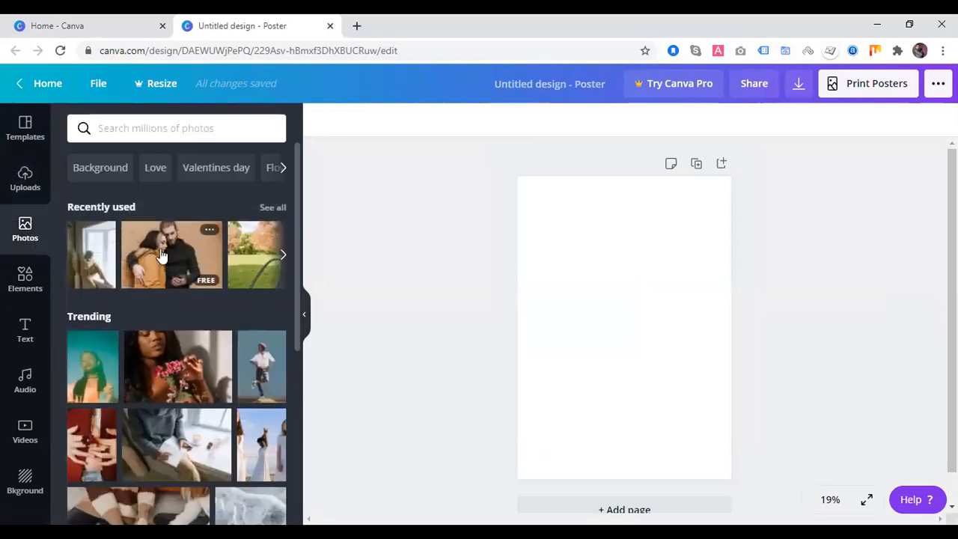
scroll(229, 349, "down", 3)
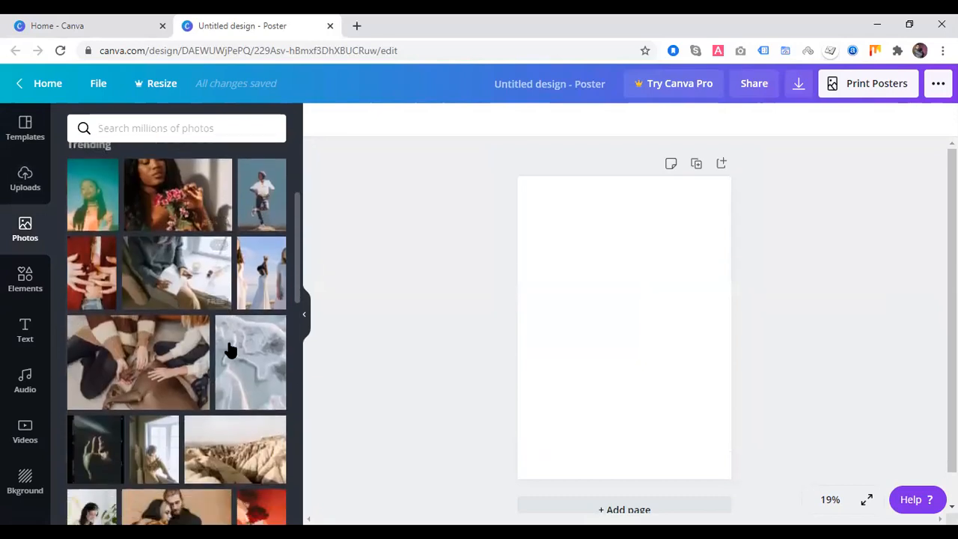
left_click(27, 289)
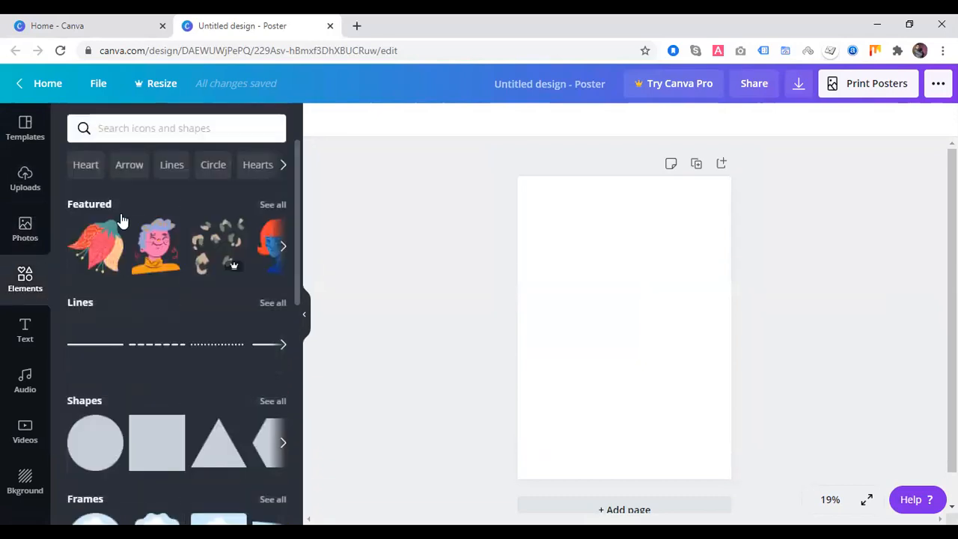
scroll(222, 332, "down", 1)
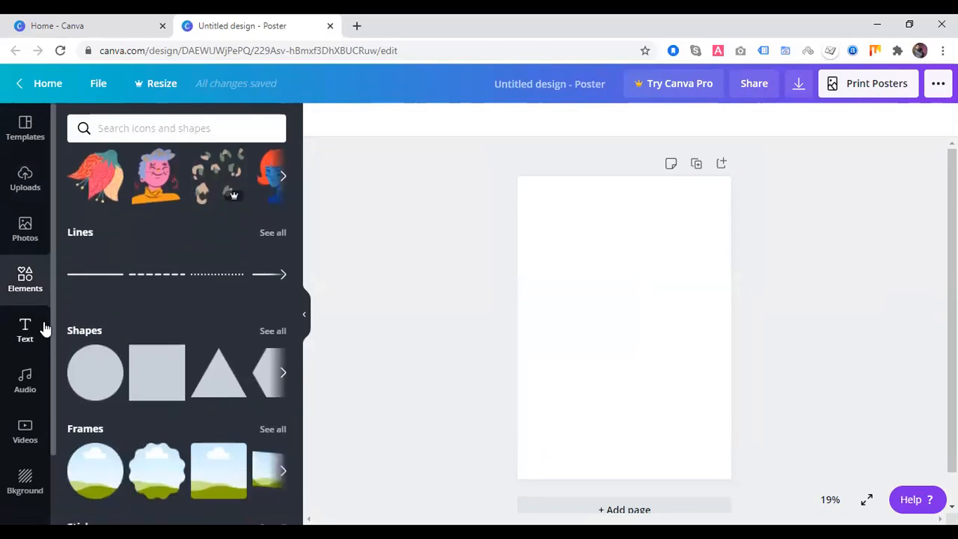
Examine the text styles and the audio tracks offered for the design
left_click(25, 336)
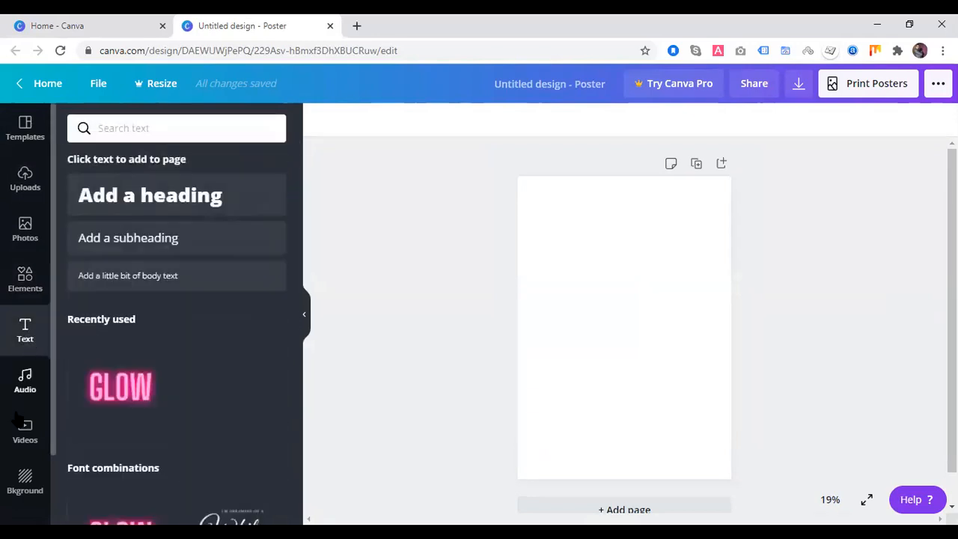
left_click(28, 383)
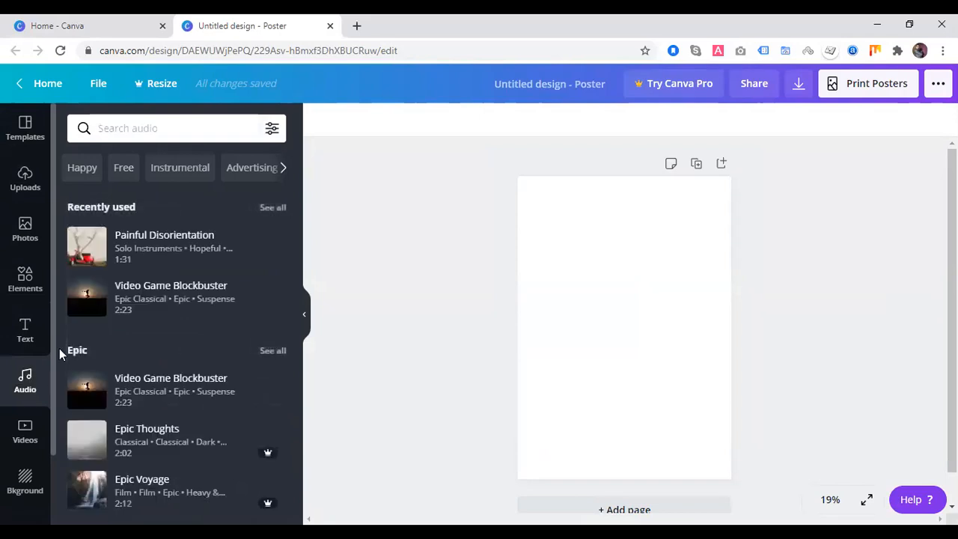
scroll(208, 385, "down", 1)
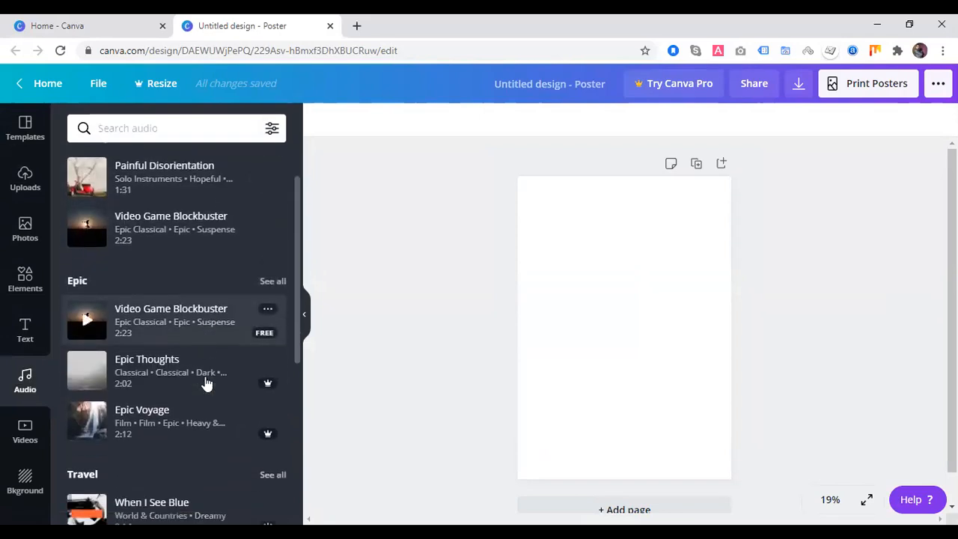
Examine the stock videos and the background images offered for the design
left_click(22, 434)
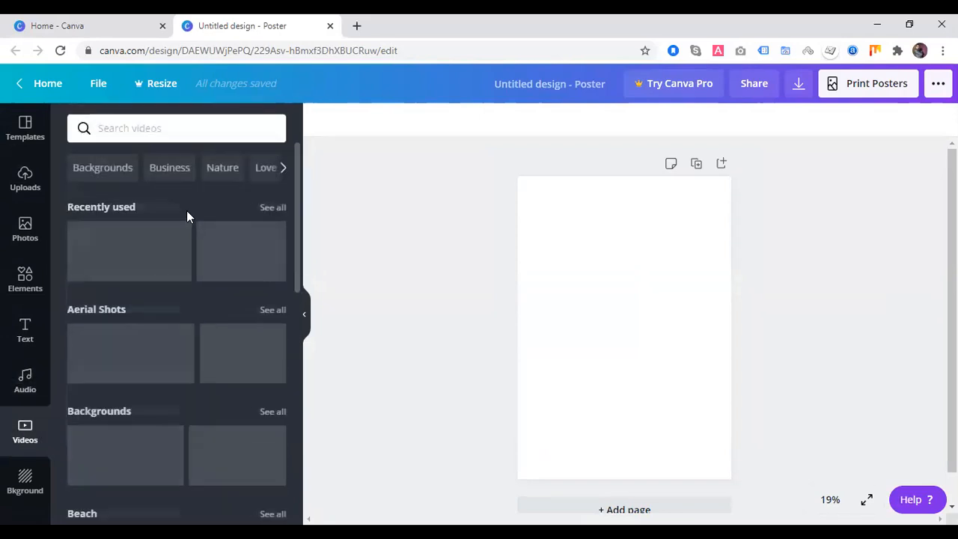
scroll(34, 457, "down", 1)
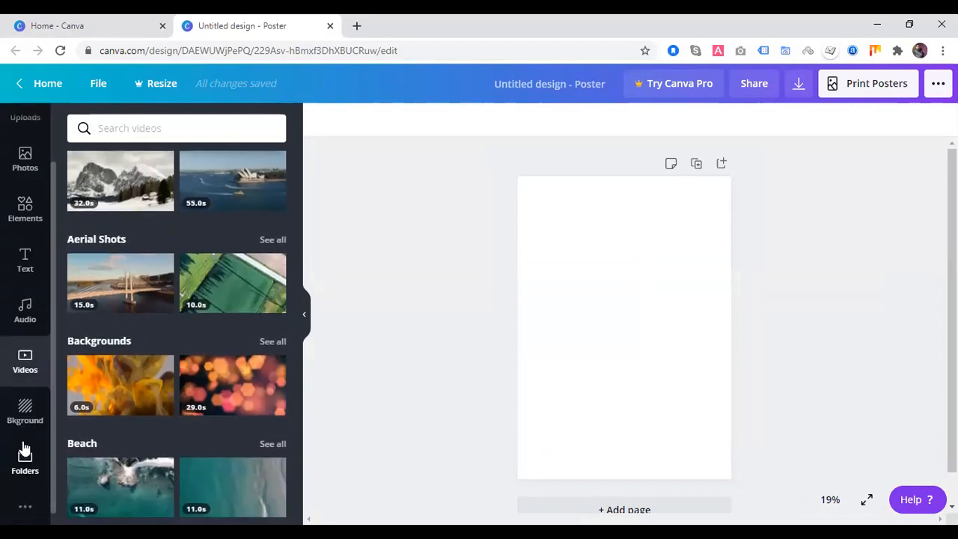
left_click(23, 414)
scroll(23, 415, "down", 1)
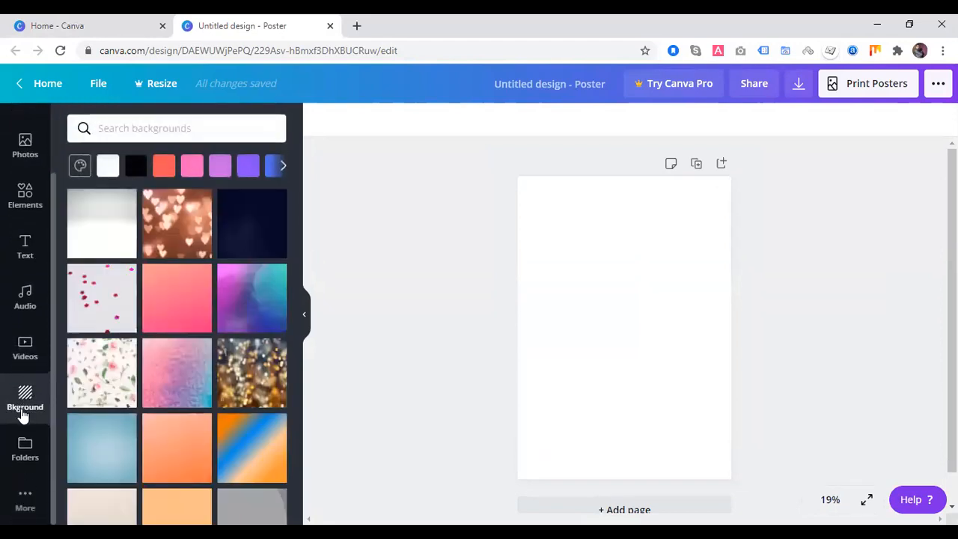
Examine the additional apps and integrations and the folders, and return to the poster templates
left_click(26, 503)
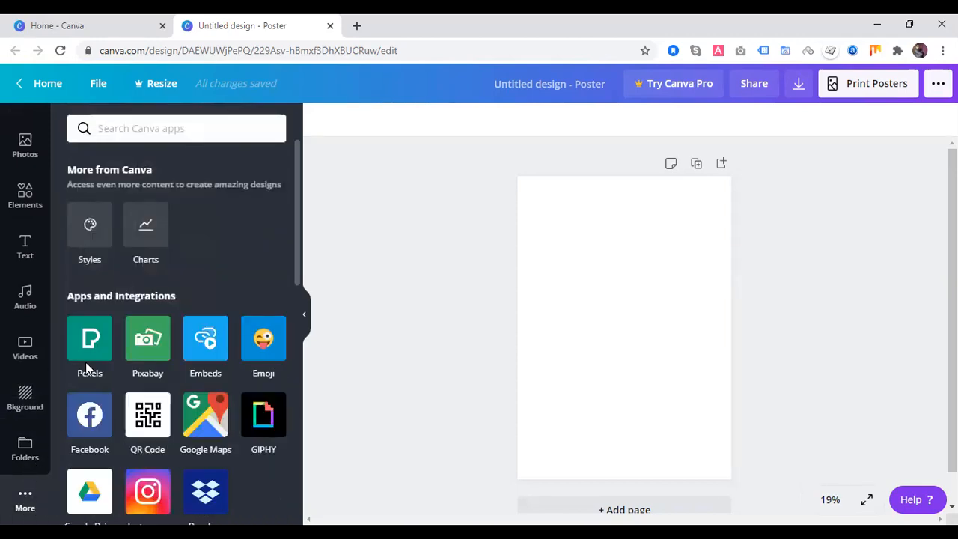
scroll(224, 419, "down", 5)
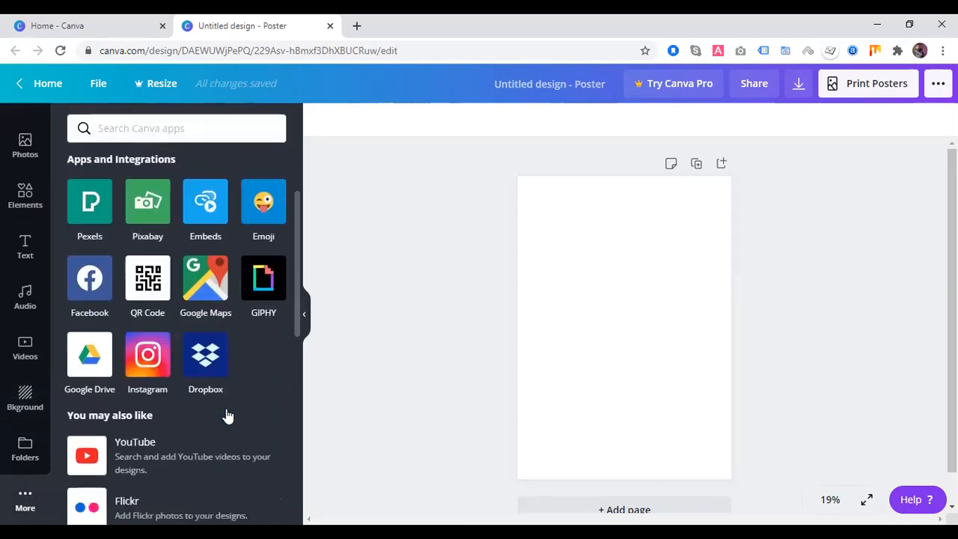
left_click(23, 461)
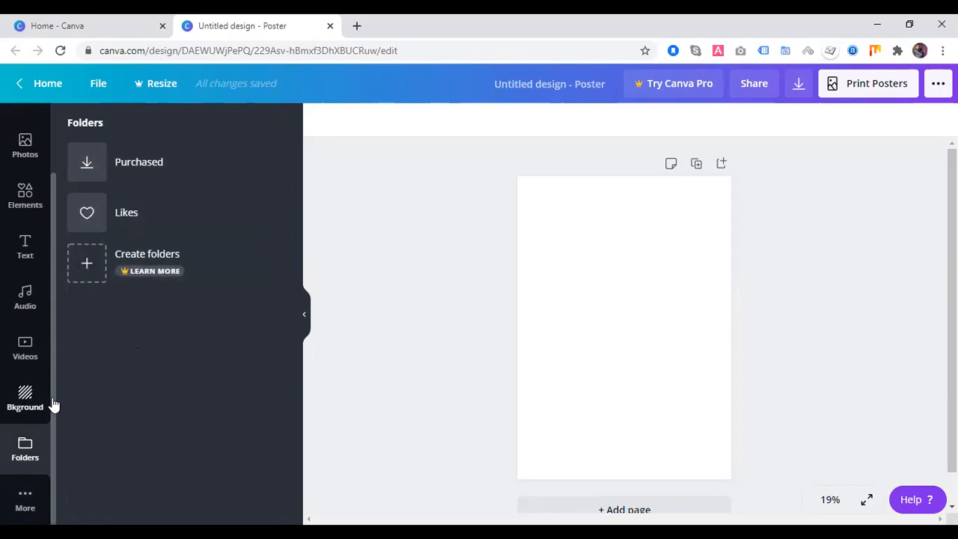
scroll(37, 397, "up", 2)
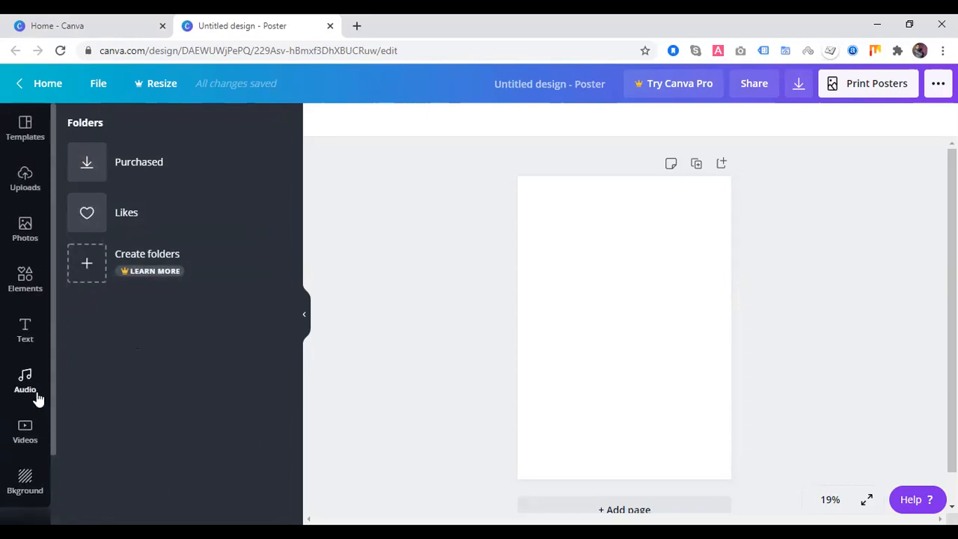
left_click(26, 128)
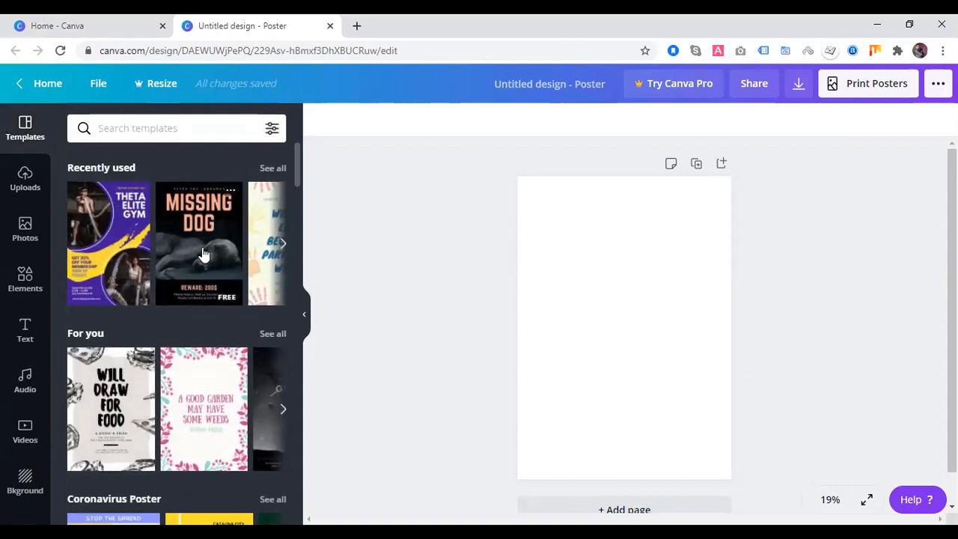
Browse the recently used templates and show all of them
left_click(282, 247)
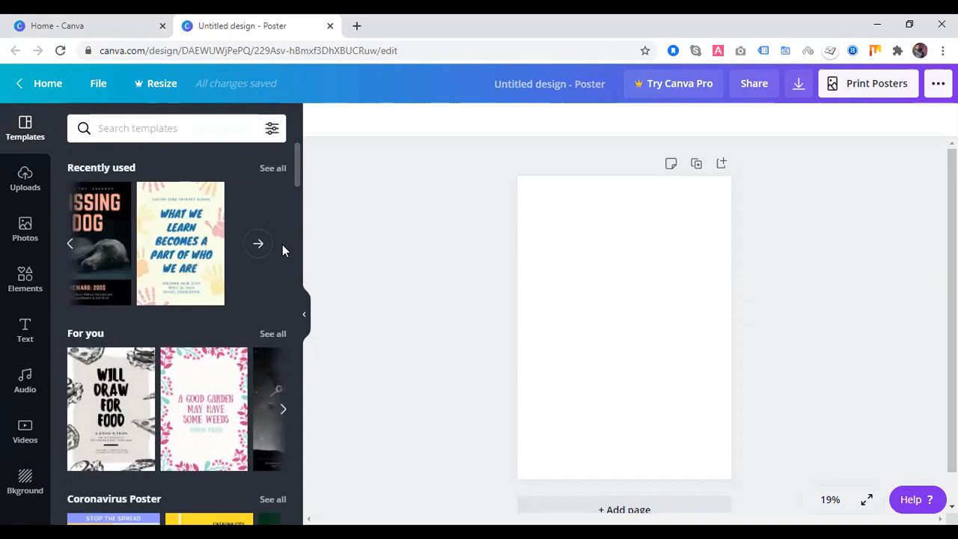
left_click(258, 244)
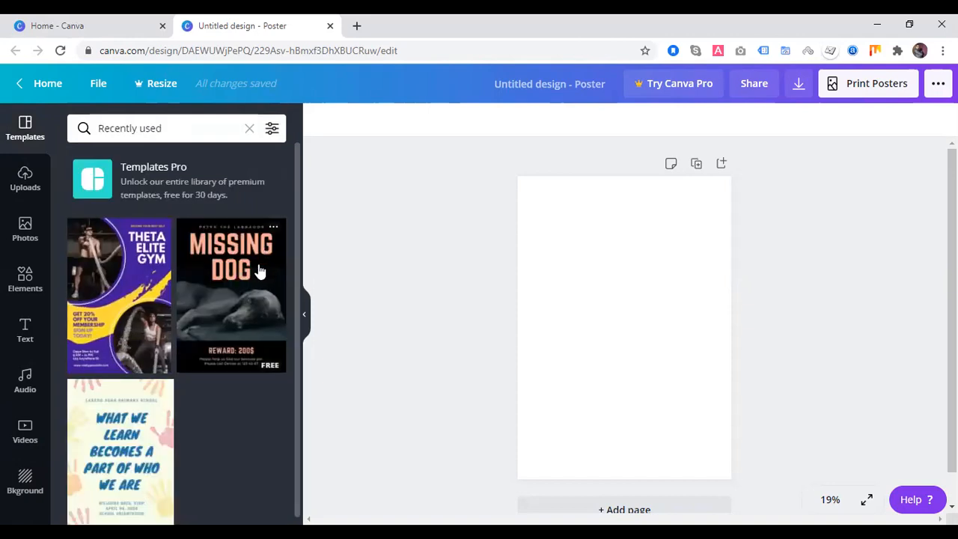
Delete the Acacious Technologies logo from the uploaded images and return to the recently used templates
left_click(28, 184)
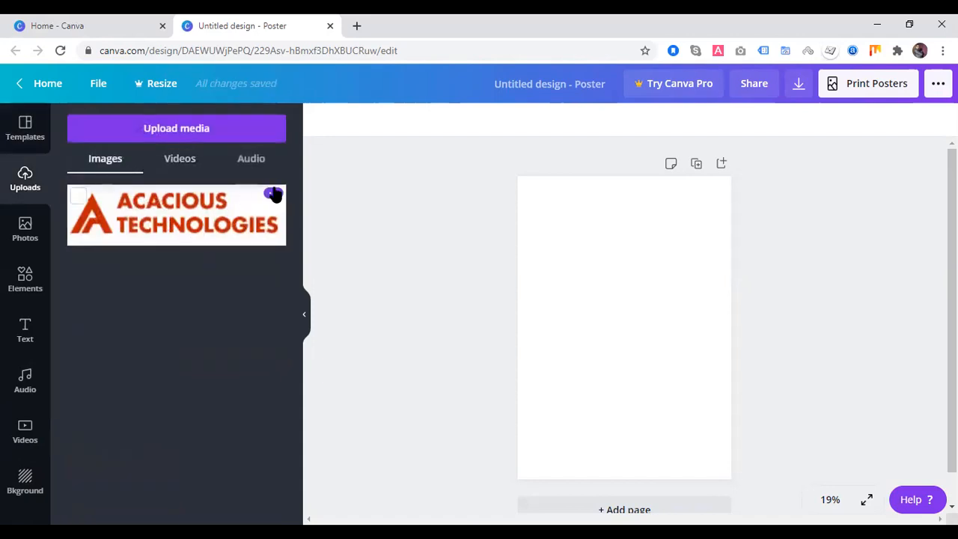
left_click(274, 194)
left_click(294, 339)
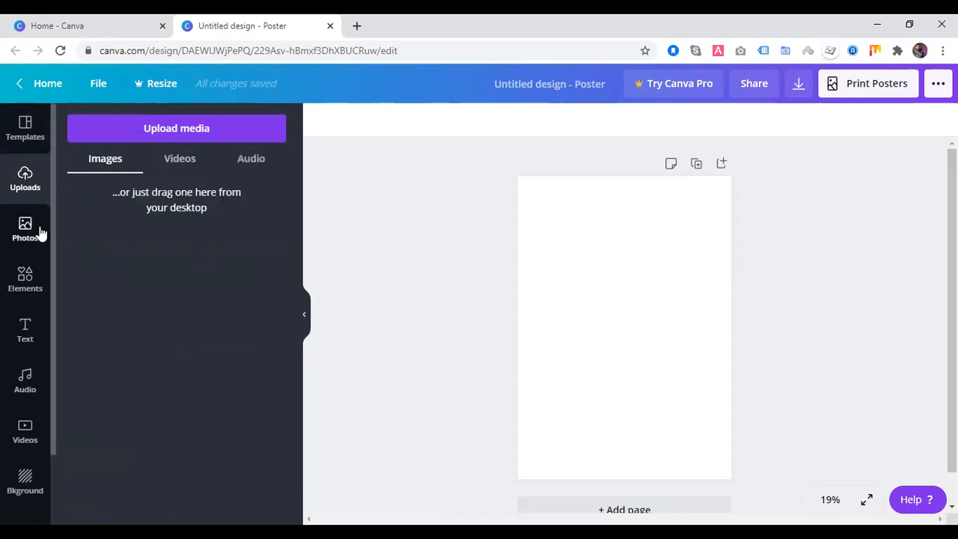
left_click(25, 134)
left_click(25, 176)
left_click(26, 125)
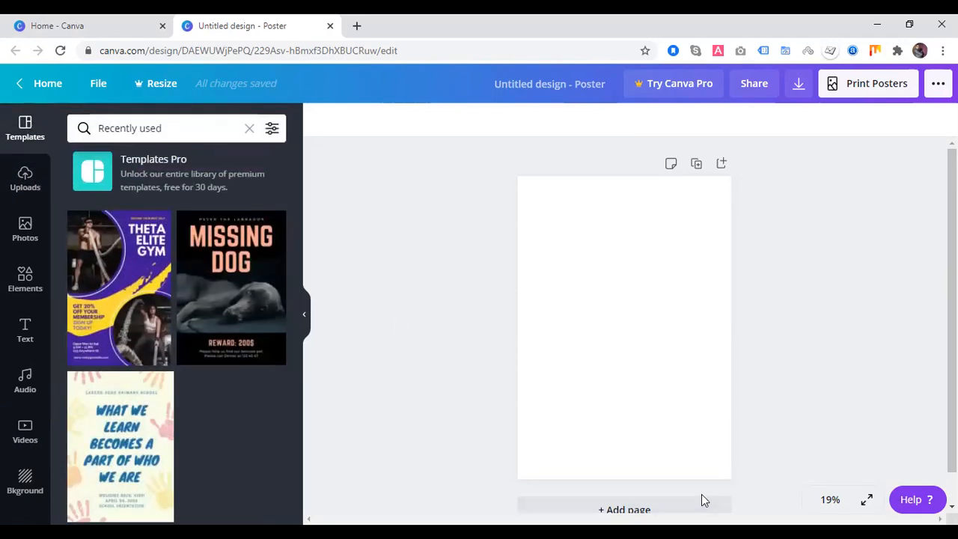
Apply the Theta Elite Gym template to the poster and delete both gym photos from their round frames
left_click(169, 282)
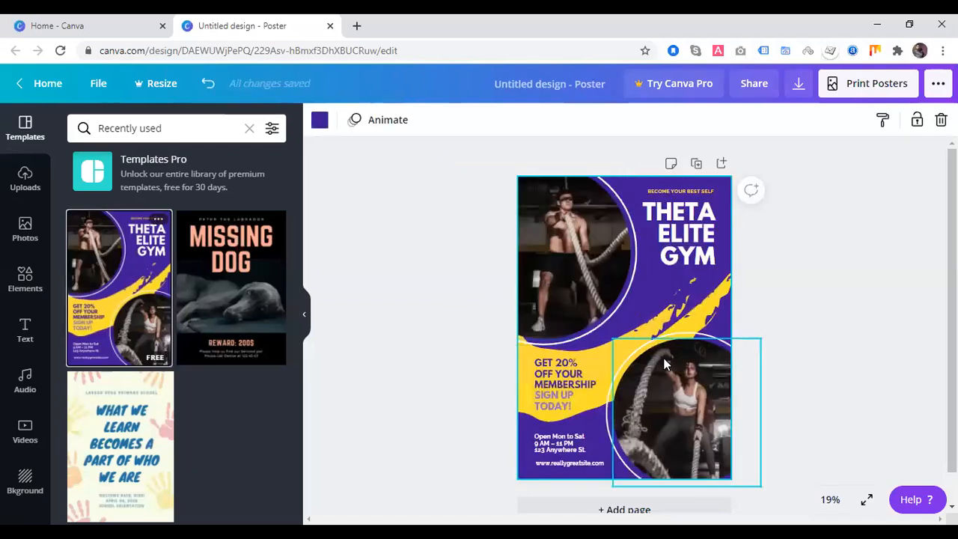
left_click(565, 264)
key("Delete")
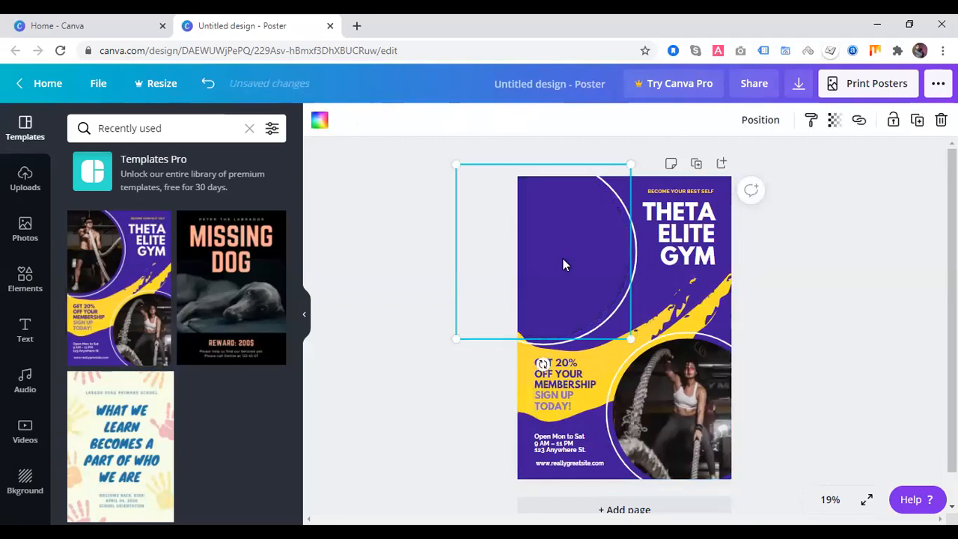
left_click(667, 401)
key("Delete")
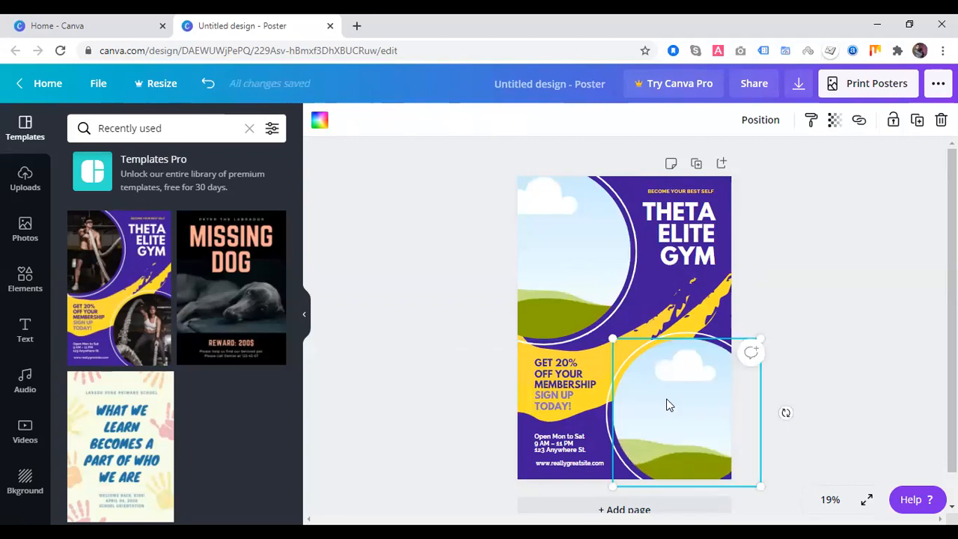
Apply the Missing Dog template, cut out its dog photo and delete the black background
left_click(214, 304)
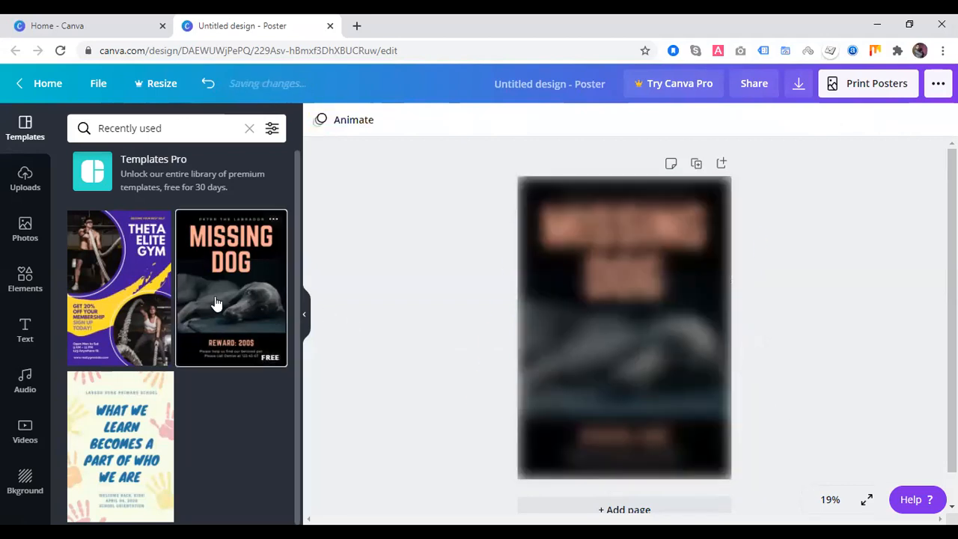
left_click(632, 361)
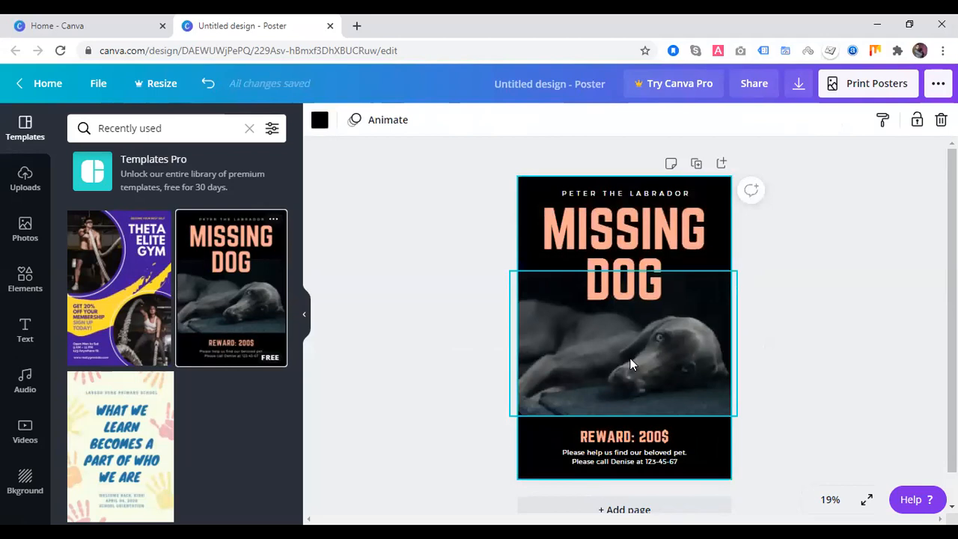
left_click(631, 364)
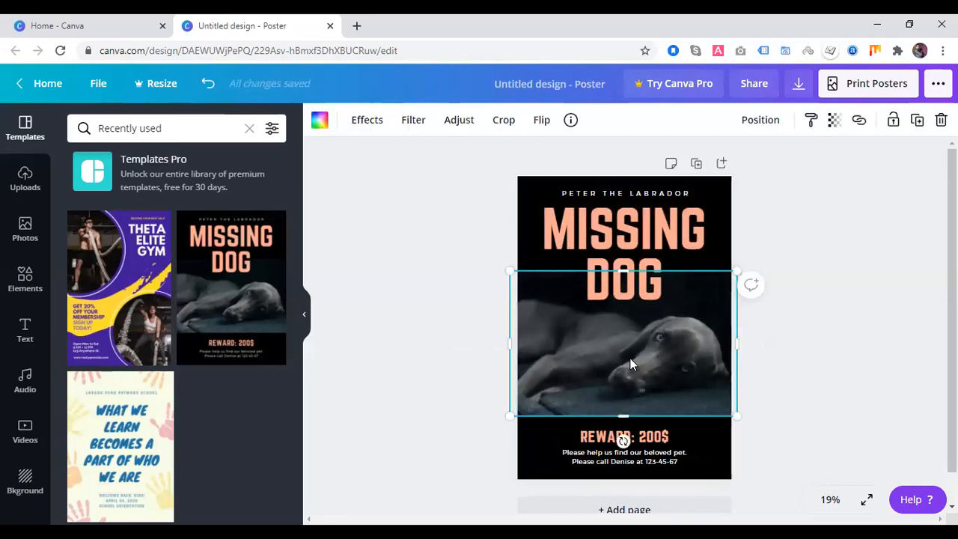
key("Delete")
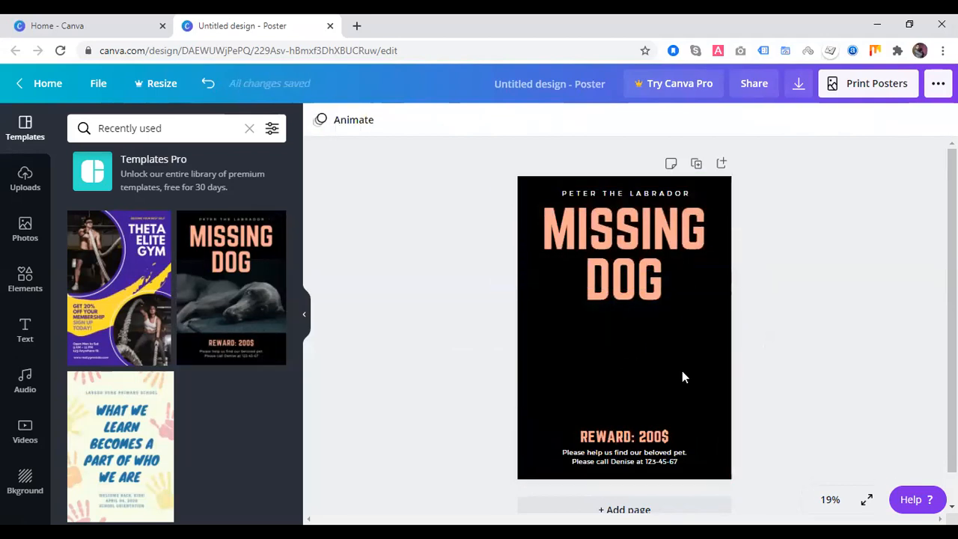
left_click(682, 372)
left_click(936, 121)
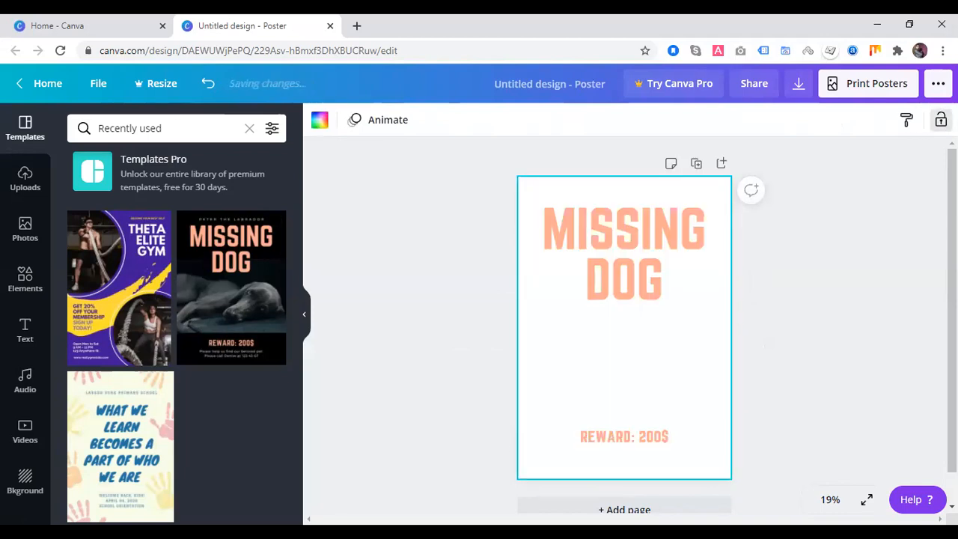
Apply the Theta Elite Gym template again, paste in the dog photo and place it at reduced size below the title
left_click(142, 292)
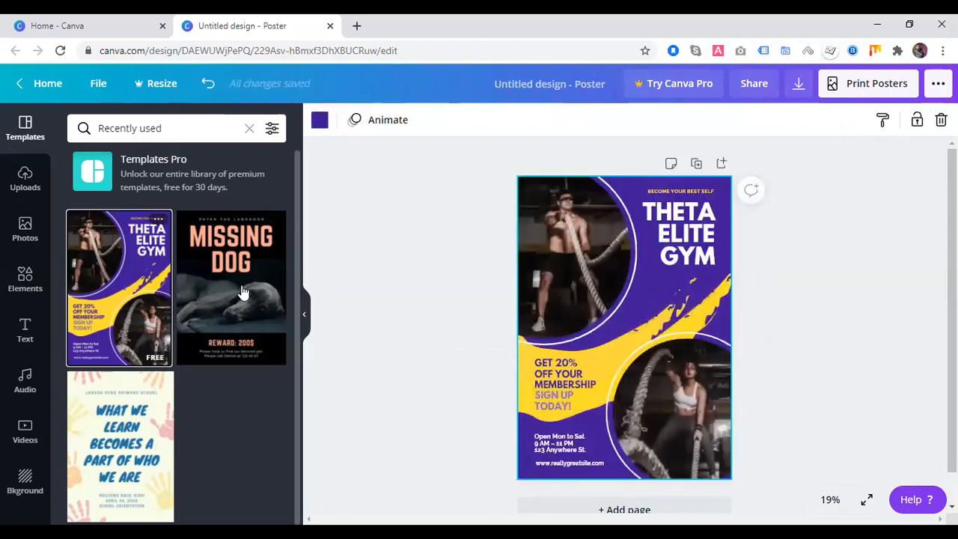
left_click(578, 267)
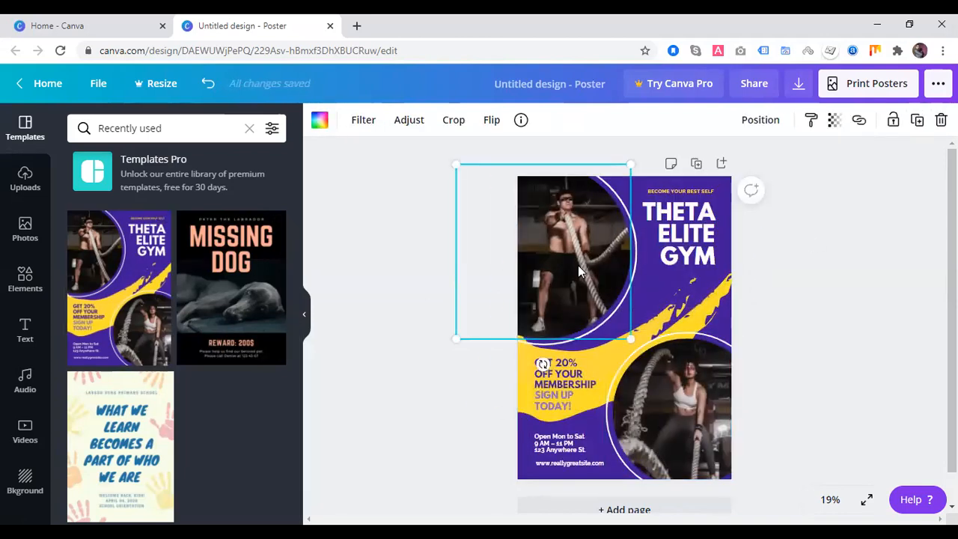
key("ctrl+v")
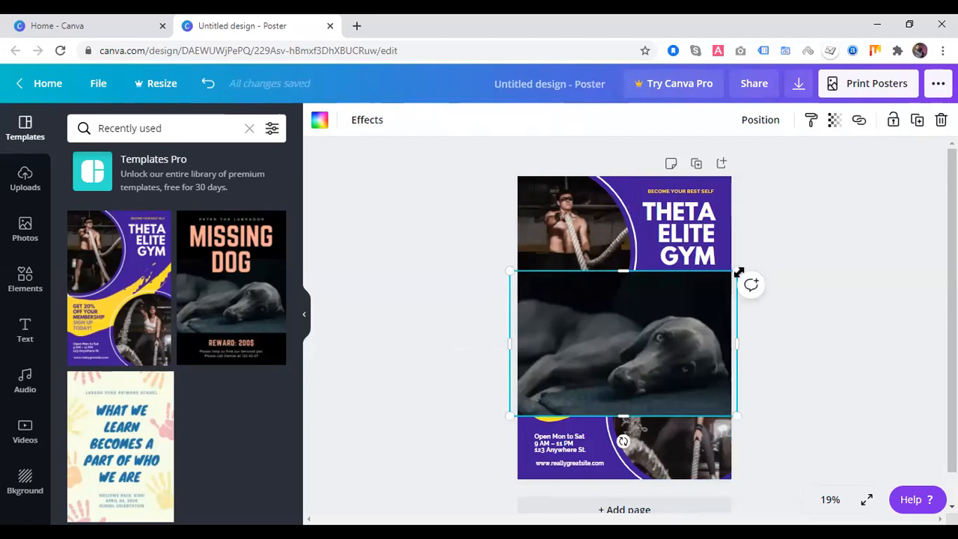
left_click_drag(738, 270, 631, 332)
left_click_drag(585, 368, 687, 303)
Inspect the membership offer text, the opening-hours text group and the upper gym photo by selecting each one
left_click(570, 397)
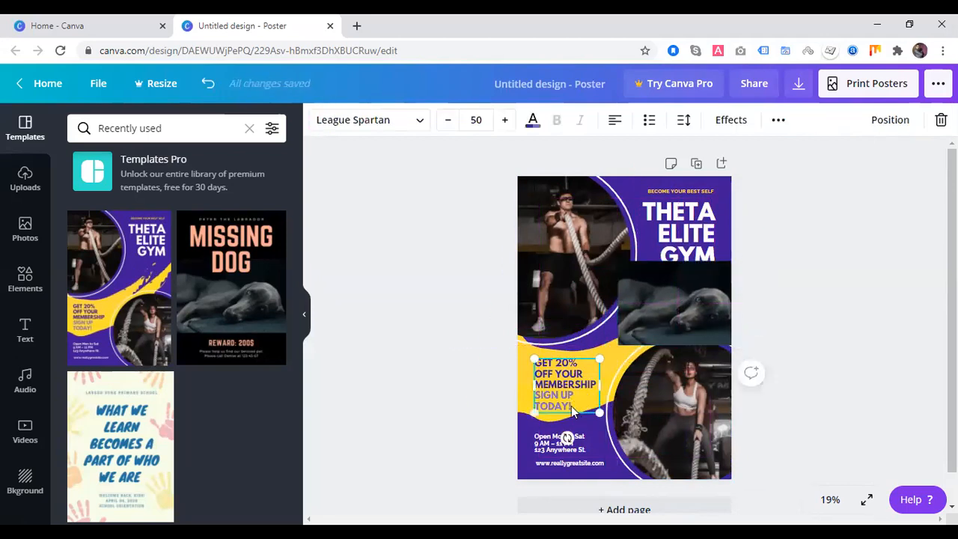
left_click(568, 464)
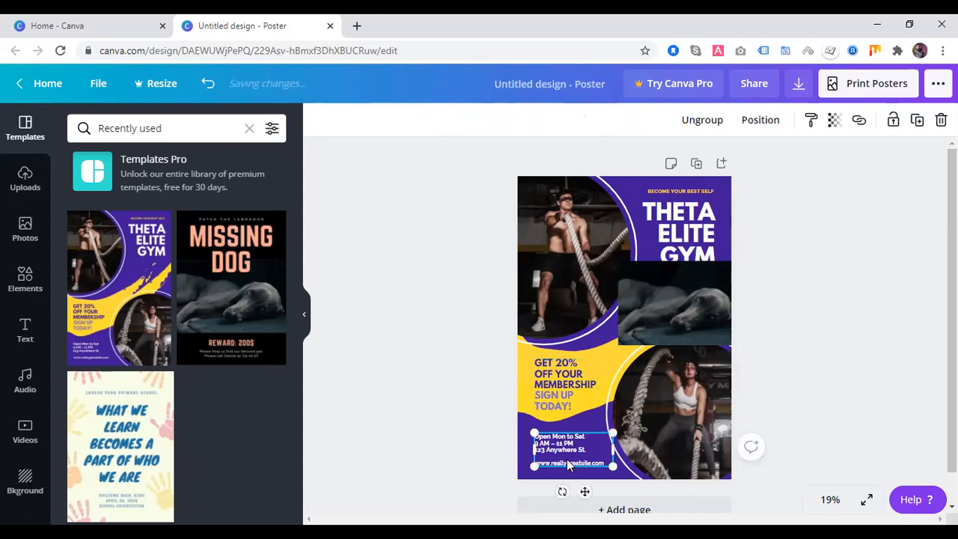
left_click(596, 254)
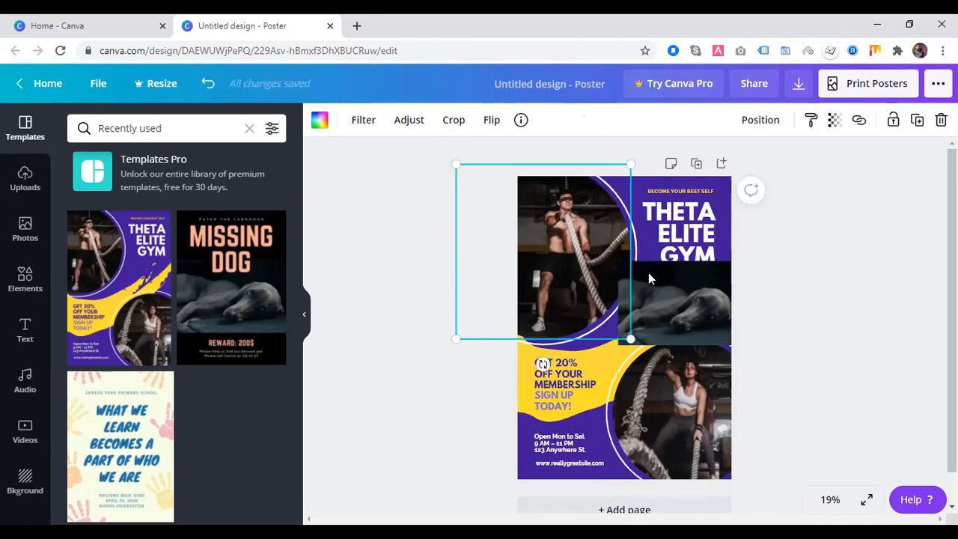
Delete the pasted dog photo from its rectangular frame
left_click(687, 309)
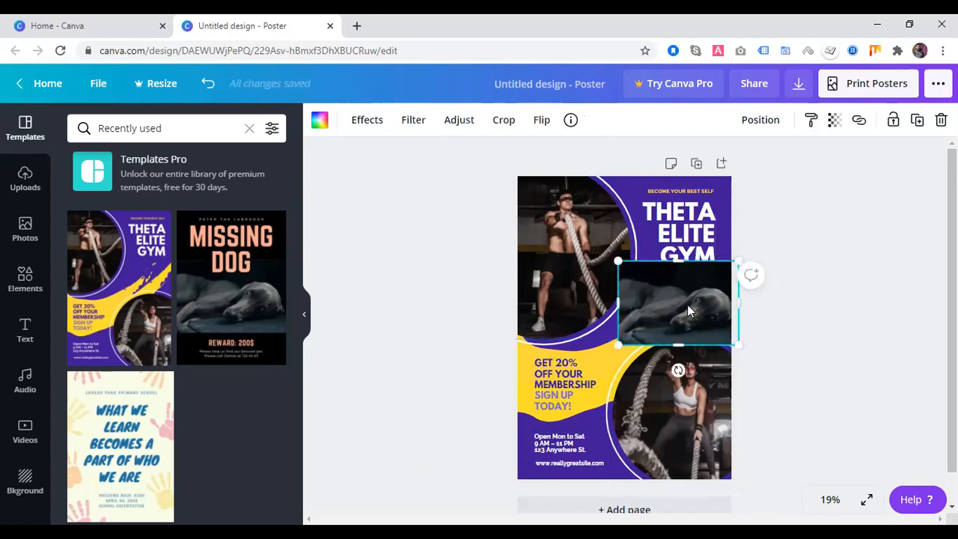
key("Delete")
mouse_move(655, 320)
left_mouse_down()
mouse_move(526, 351)
mouse_move(441, 357)
mouse_move(501, 363)
mouse_move(584, 325)
mouse_move(656, 314)
left_mouse_up()
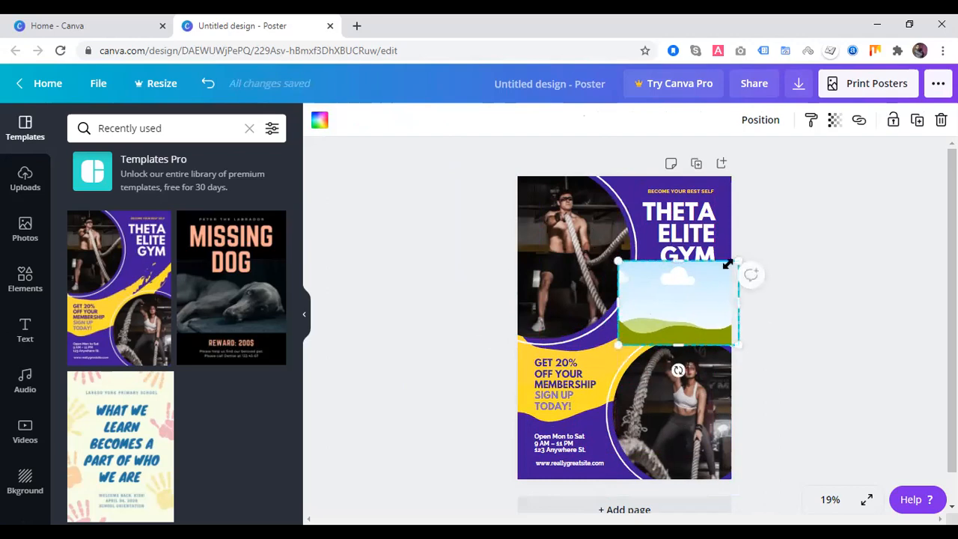
left_click(941, 119)
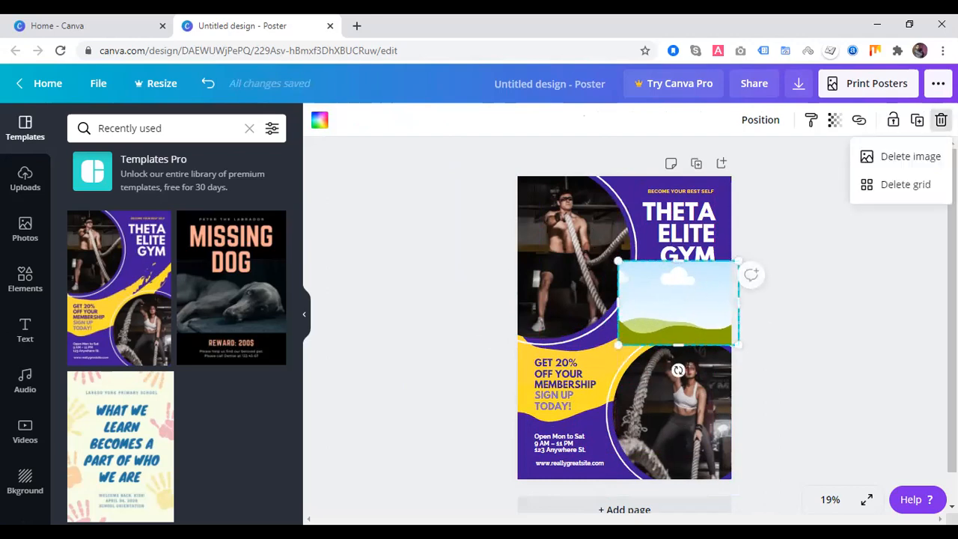
left_click(897, 166)
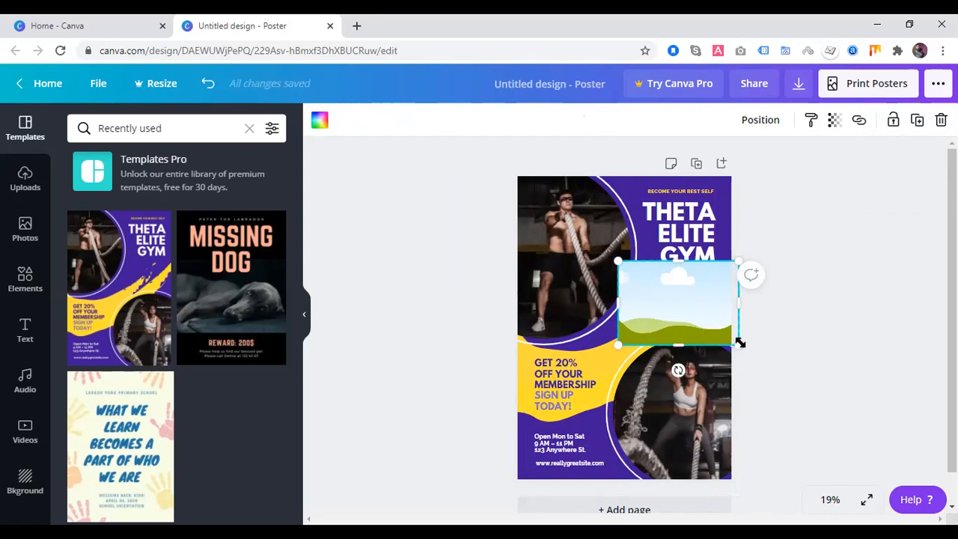
Discard the new comment and delete the empty landscape placeholder frame from the poster
left_click(759, 278)
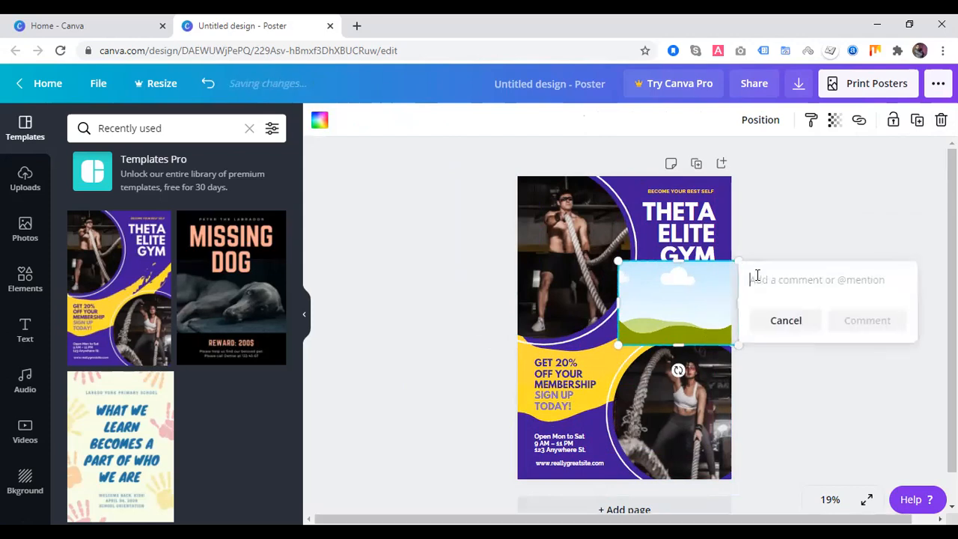
left_click(776, 327)
left_click(875, 211)
left_click(699, 283)
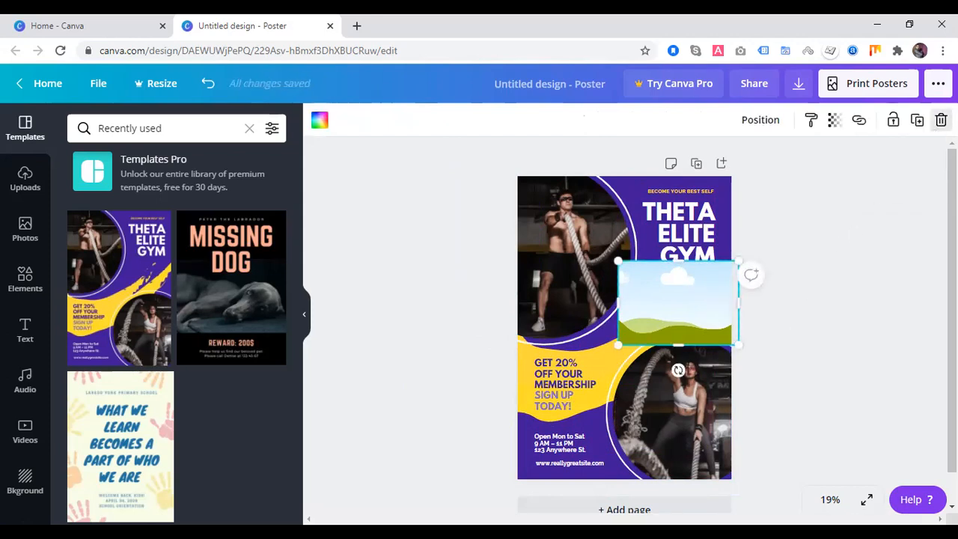
key("Delete")
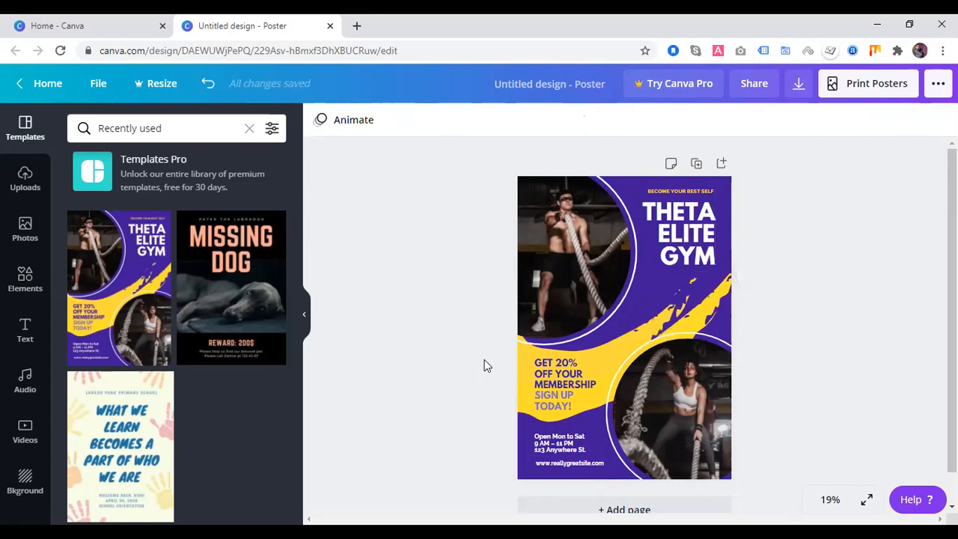
Add the stock photo of green leaves in a dark bowl to the poster
left_click(29, 238)
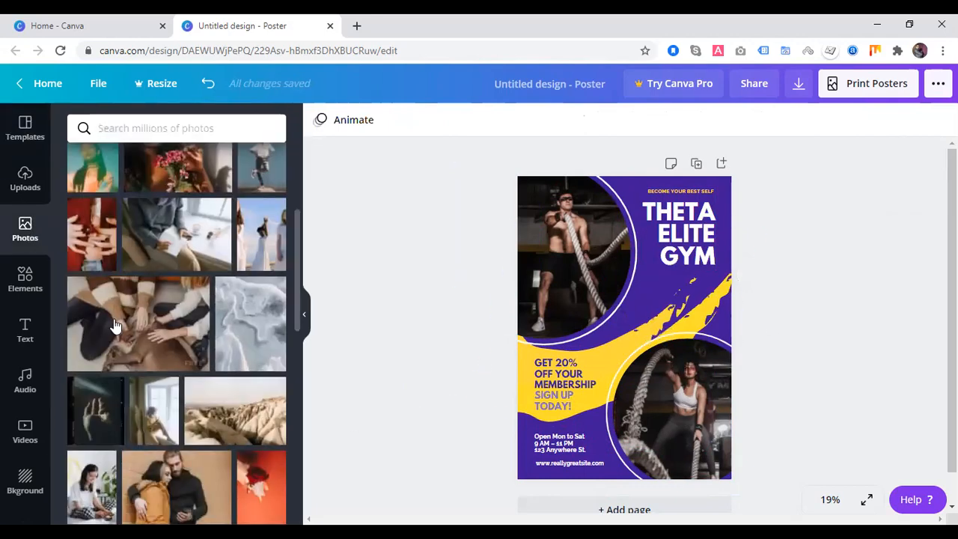
scroll(145, 417, "down", 1)
scroll(146, 421, "down", 8)
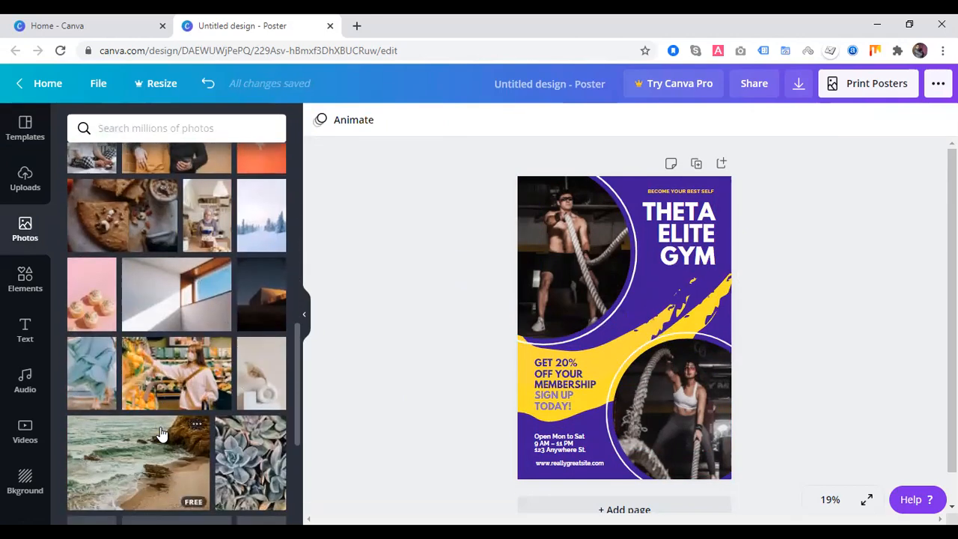
scroll(160, 433, "down", 2)
scroll(160, 428, "down", 3)
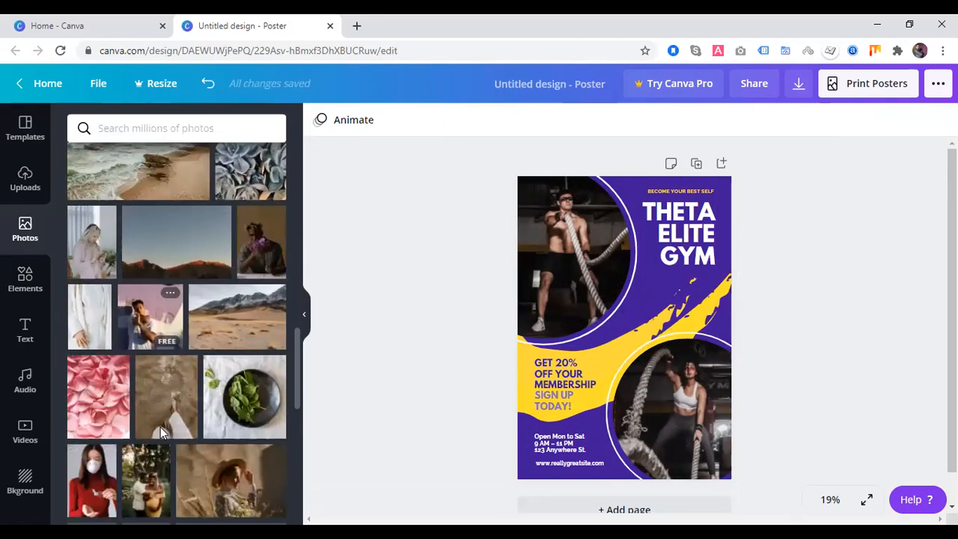
scroll(175, 422, "down", 1)
left_click(244, 285)
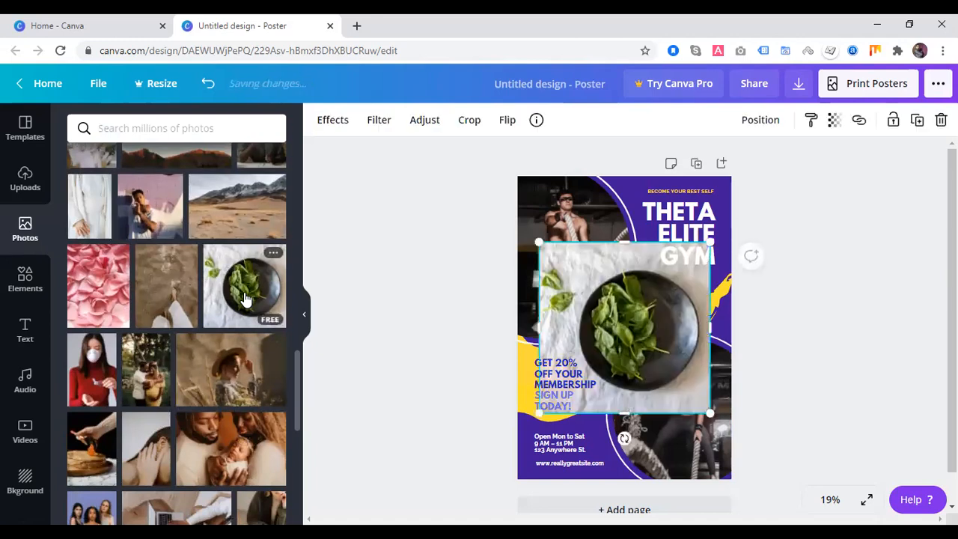
Shrink the bowl photo and fit it between the title and the lower gym photo, along the poster's right edge
left_click_drag(711, 244, 636, 315)
left_click_drag(588, 361, 683, 302)
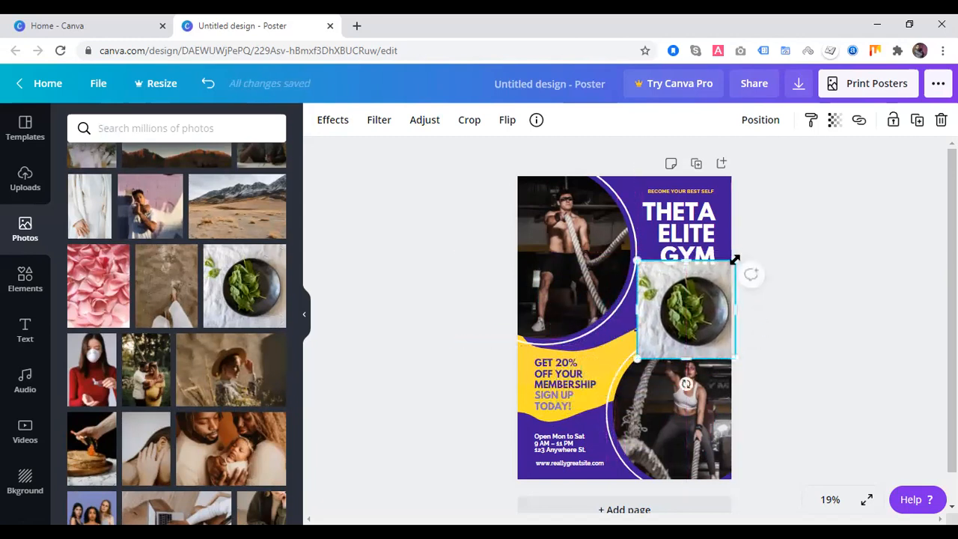
left_click_drag(729, 265, 697, 289)
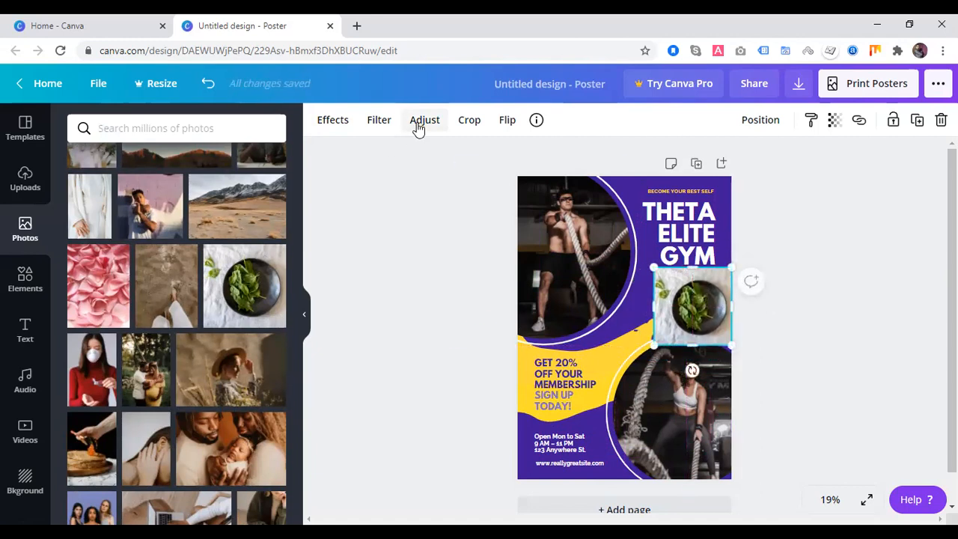
Try out the bowl photo's transparency, return it to 100 and keep the photo selected
left_click(834, 123)
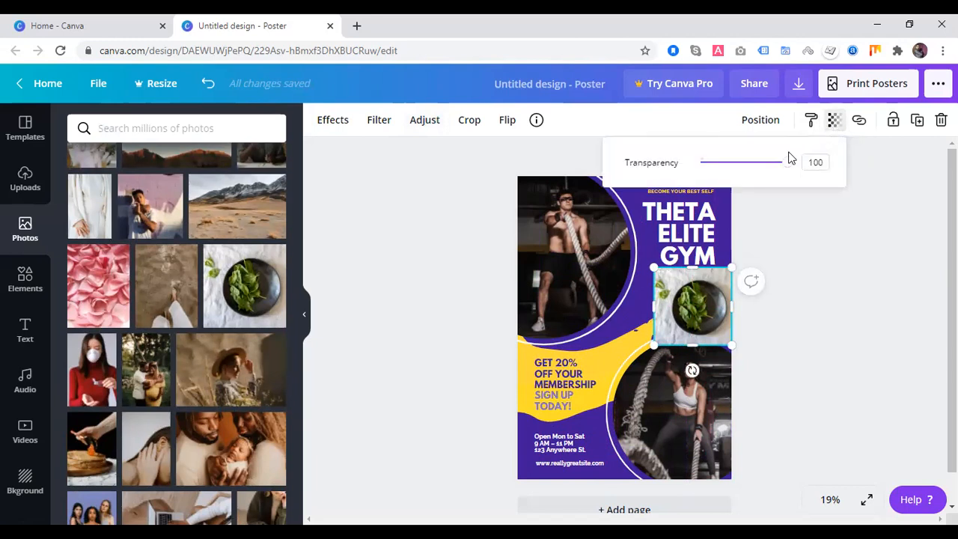
left_click_drag(789, 169, 836, 185)
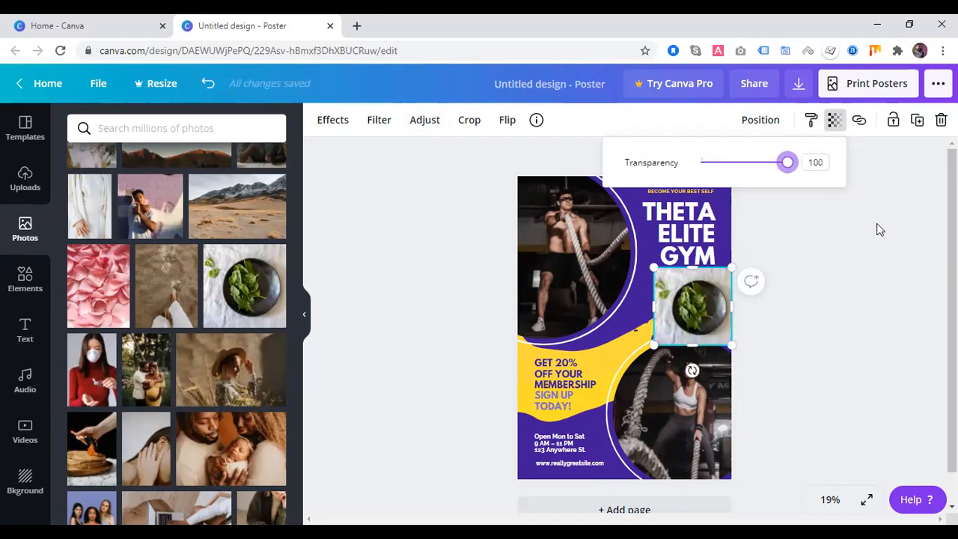
left_click(862, 237)
left_click(861, 236)
left_click(690, 316)
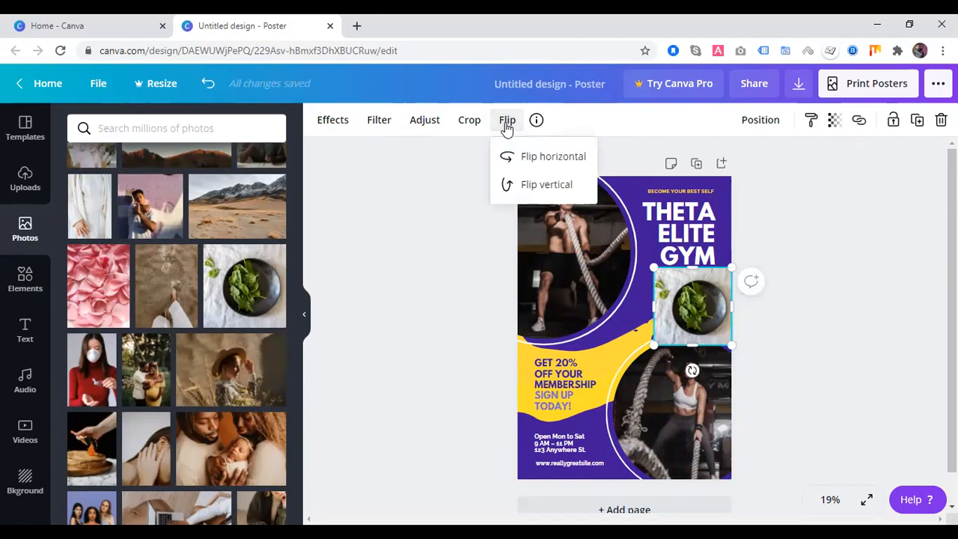
Flip the bowl photo both horizontally and vertically, and try its cropping mode without changing the crop
left_click(544, 166)
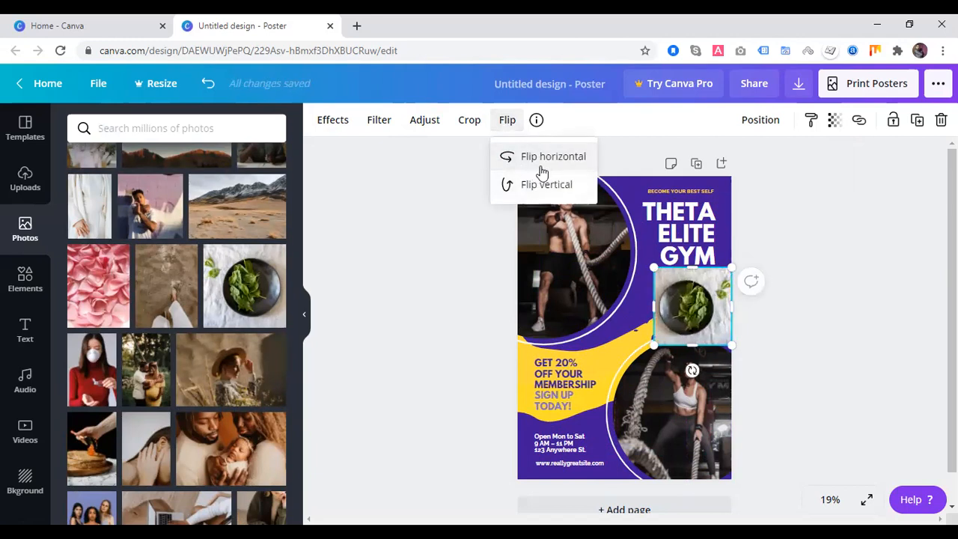
left_click(537, 187)
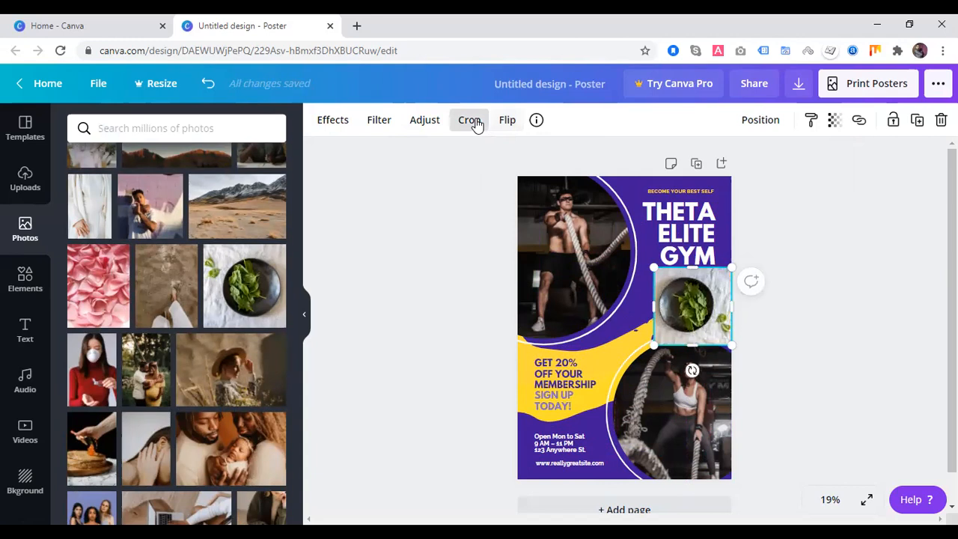
left_click(473, 121)
left_click(400, 125)
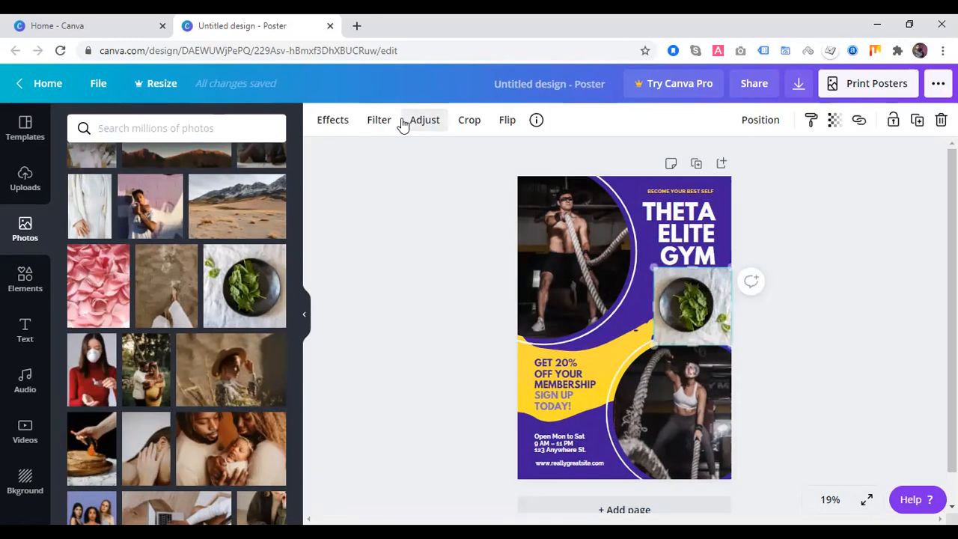
Adjust the bowl photo with tint 65, blur -100, contrast 84 and saturation 100
left_click(426, 122)
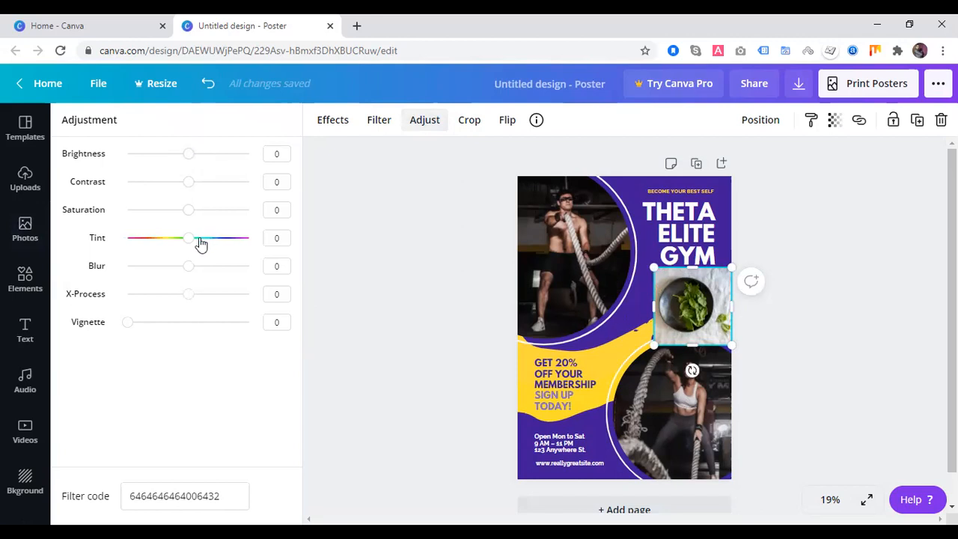
left_click_drag(189, 242, 227, 239)
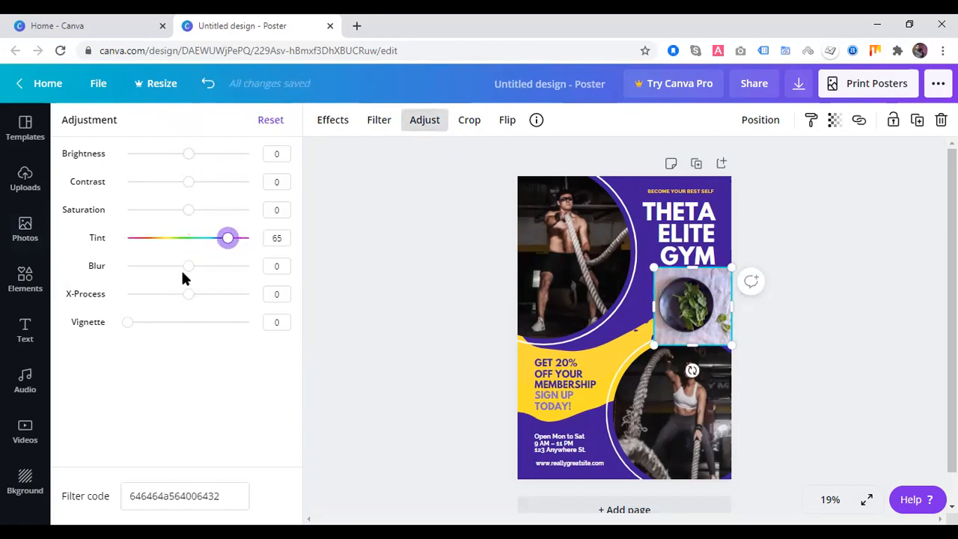
left_click_drag(189, 269, 114, 283)
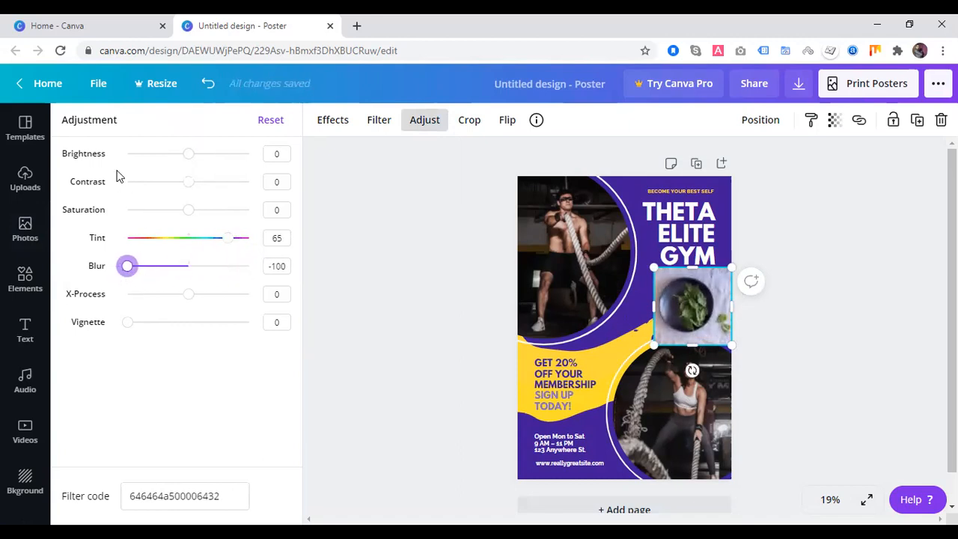
left_click_drag(193, 159, 240, 187)
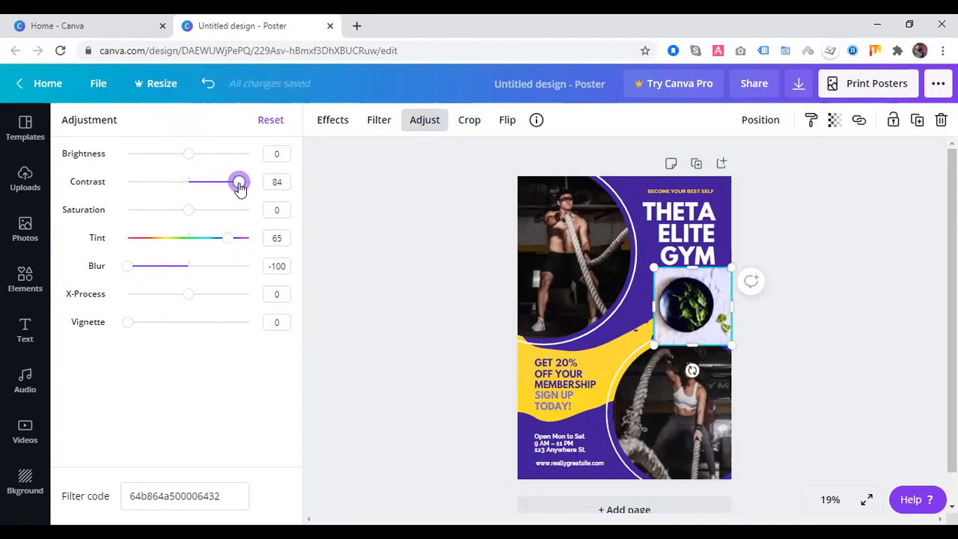
left_click_drag(192, 215, 268, 224)
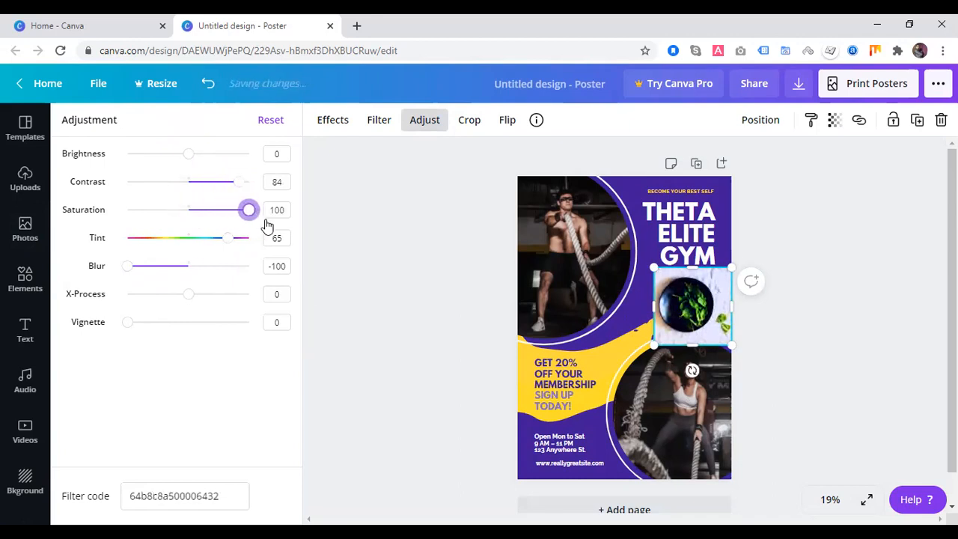
Look through the photo effects, including Background Remover, and check the design's Resize offer, dismissing both Canva Pro pop-ups
left_click(334, 129)
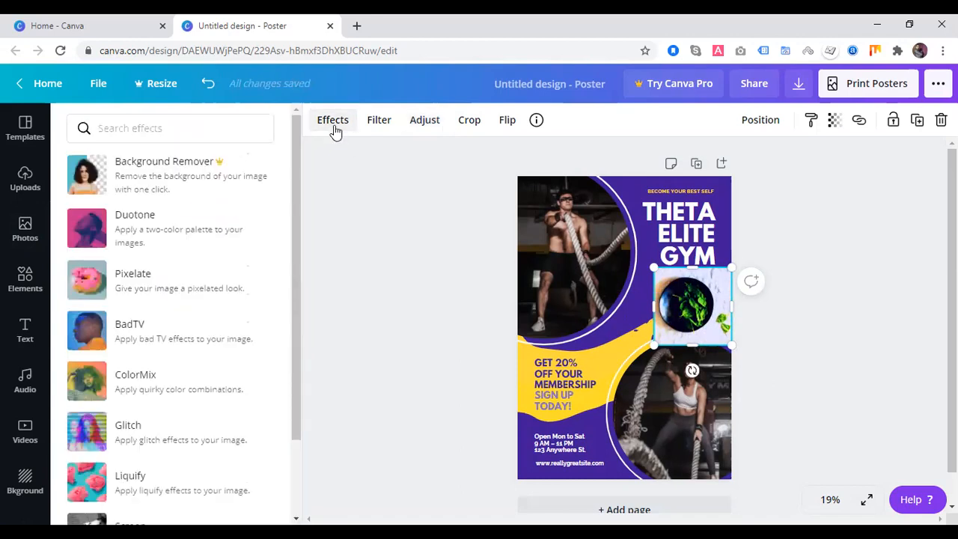
left_click(171, 182)
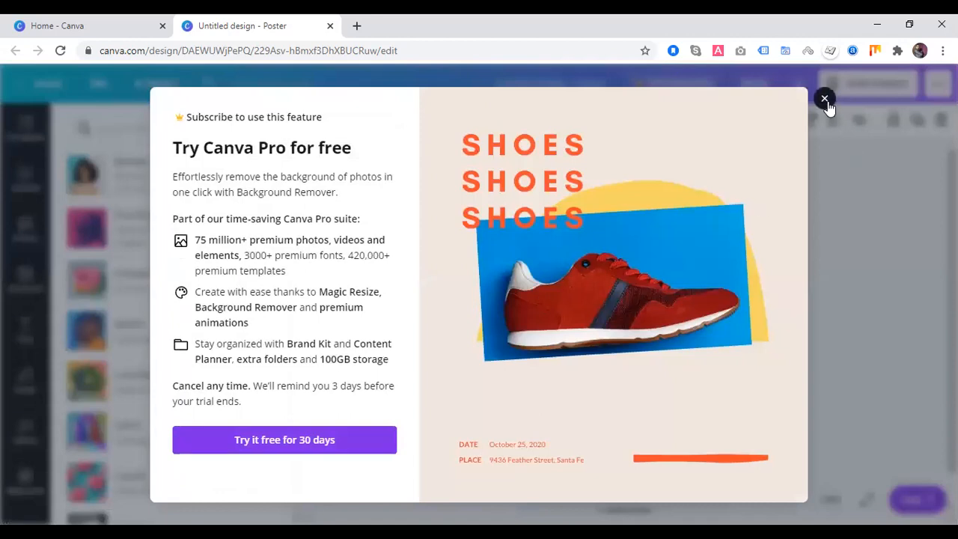
left_click(825, 100)
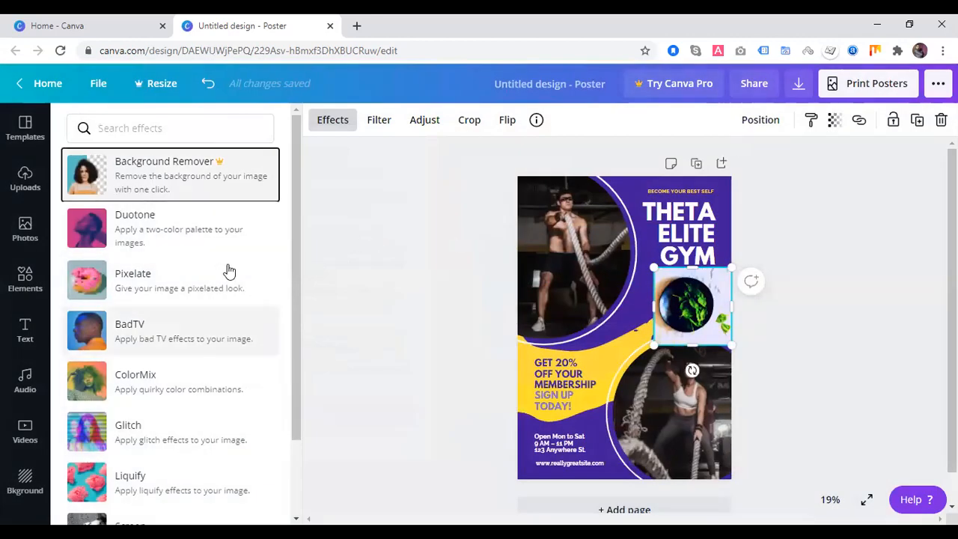
scroll(216, 333, "down", 2)
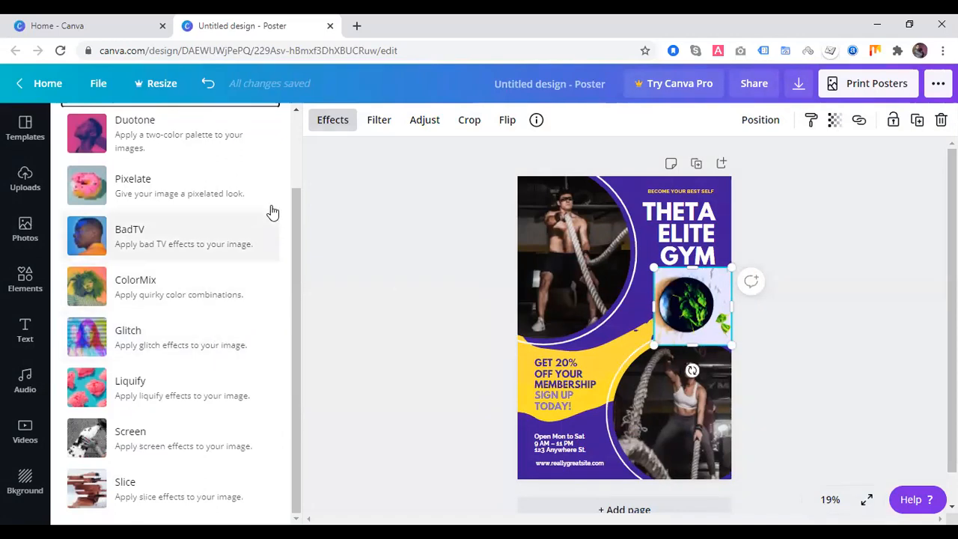
left_click(423, 278)
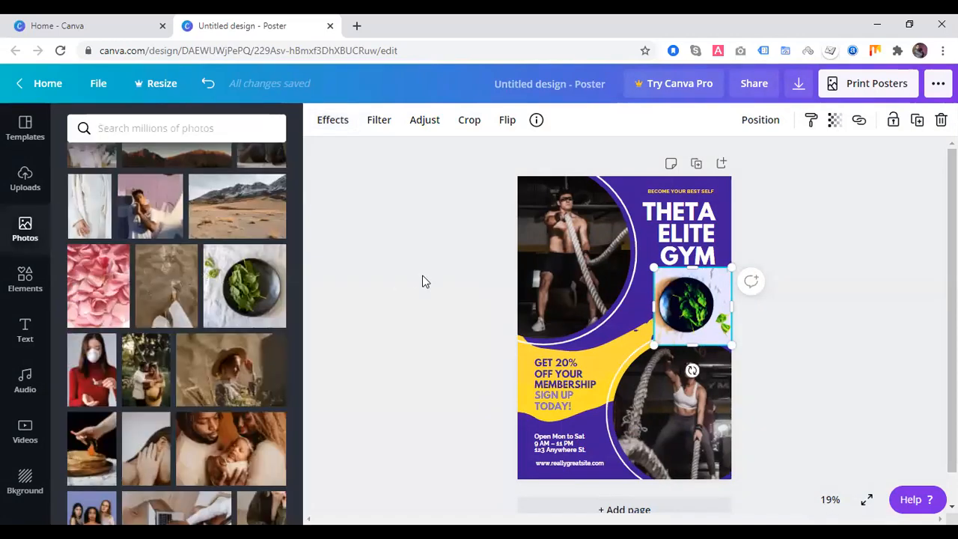
left_click(161, 84)
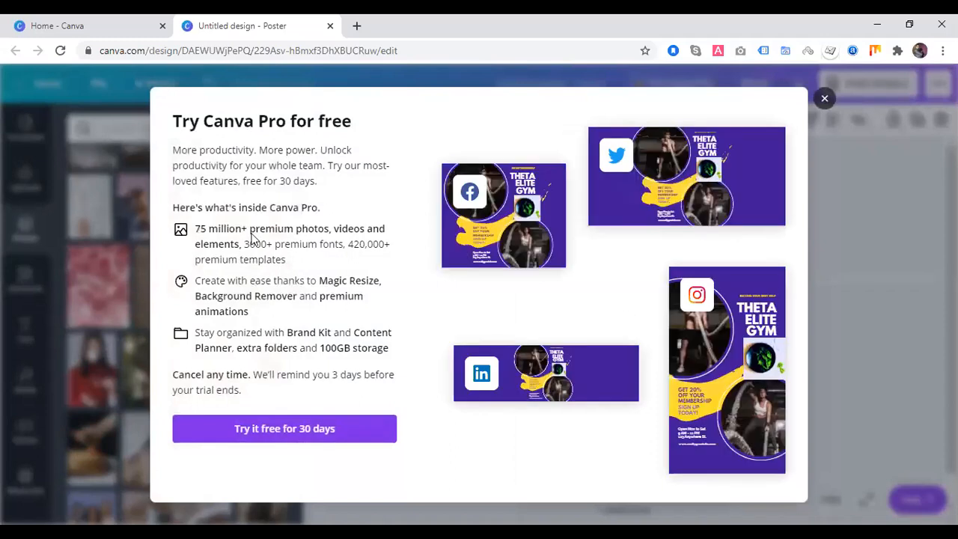
left_click(824, 99)
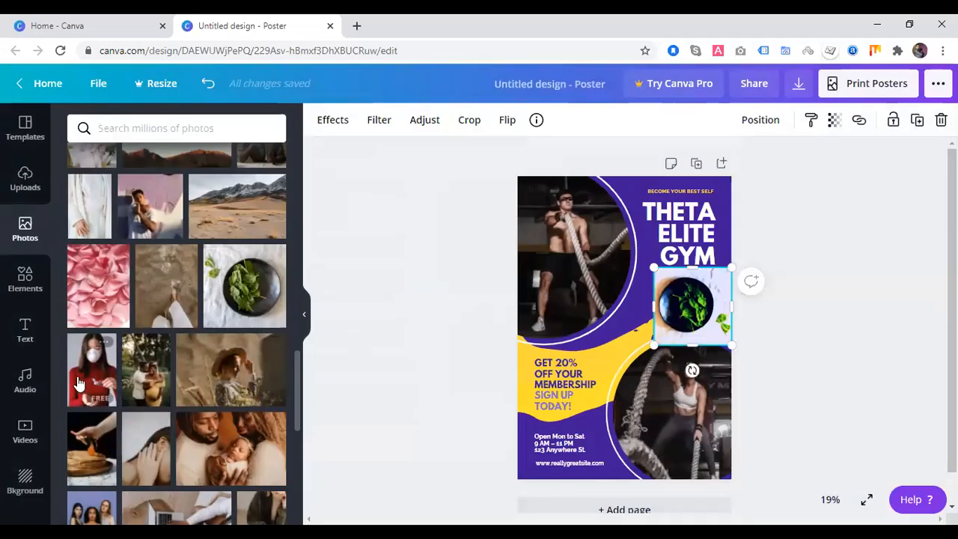
Try the grey-white and glowing hearts backgrounds, apply the golden bokeh lights background to the poster, and browse more backgrounds
scroll(23, 453, "down", 2)
left_click(25, 403)
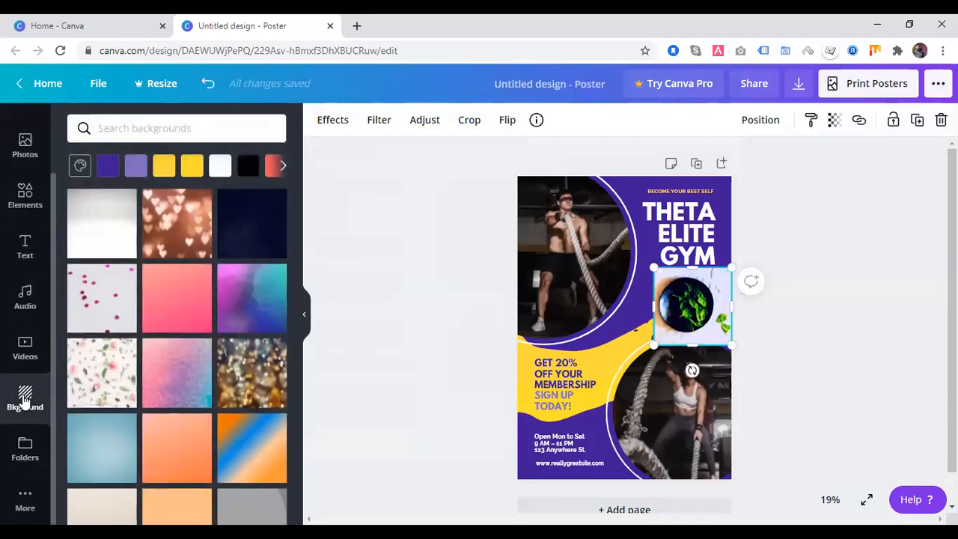
left_click(111, 229)
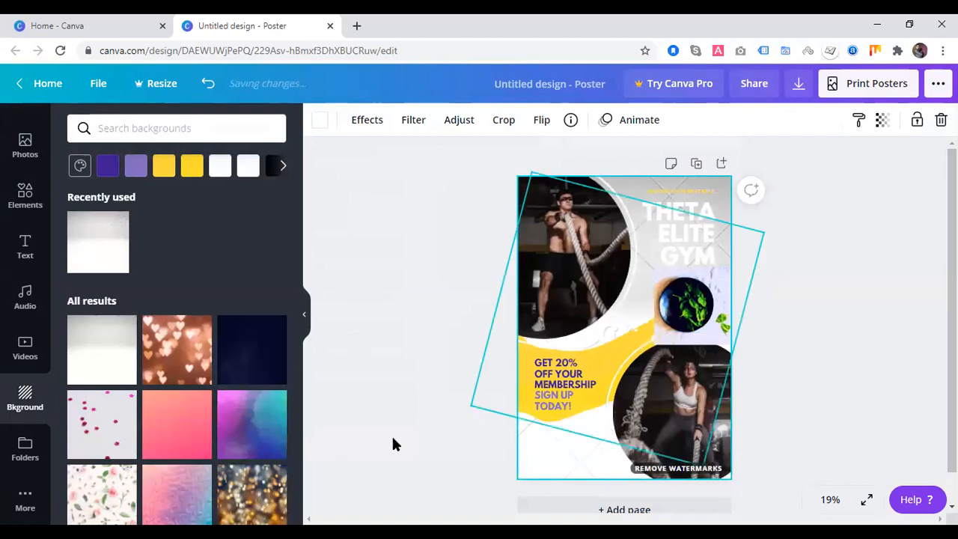
left_click(174, 362)
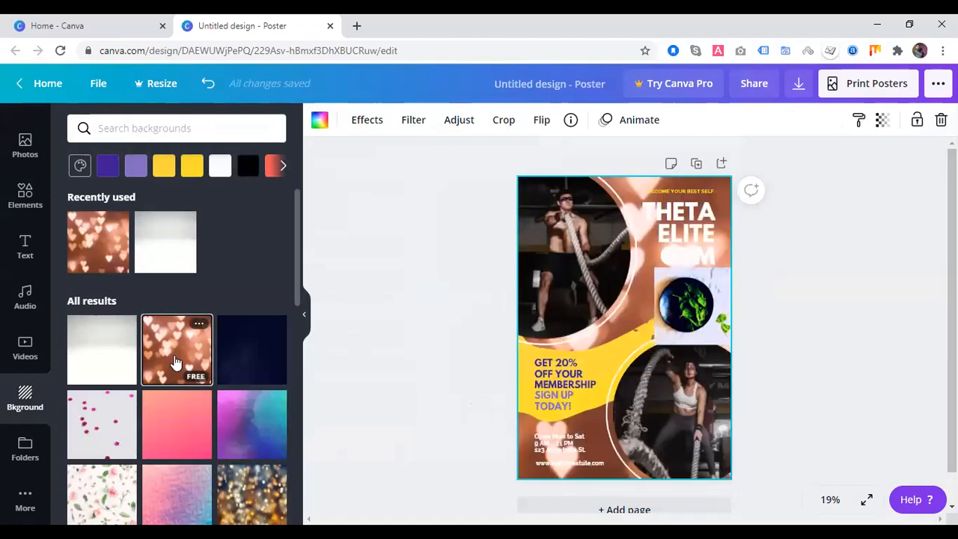
scroll(176, 449, "down", 4)
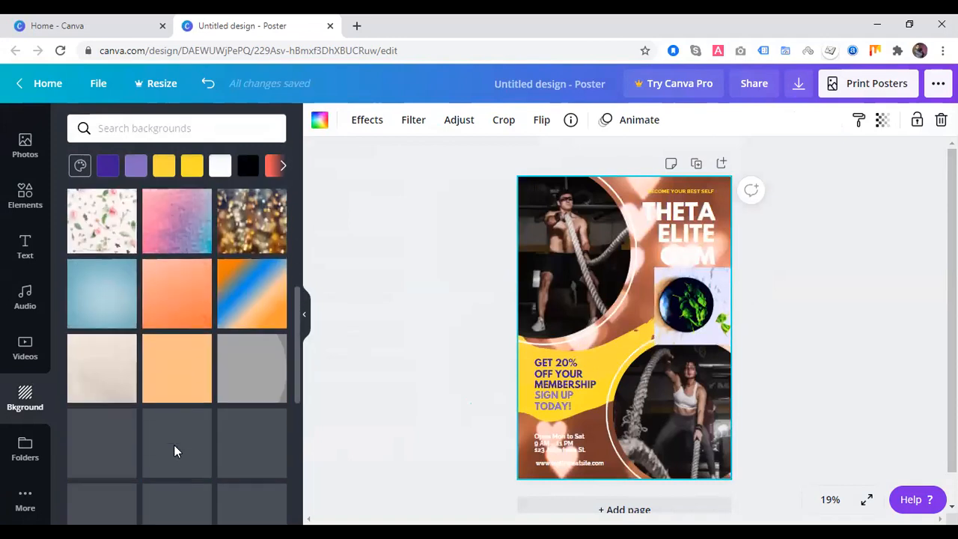
left_click(232, 223)
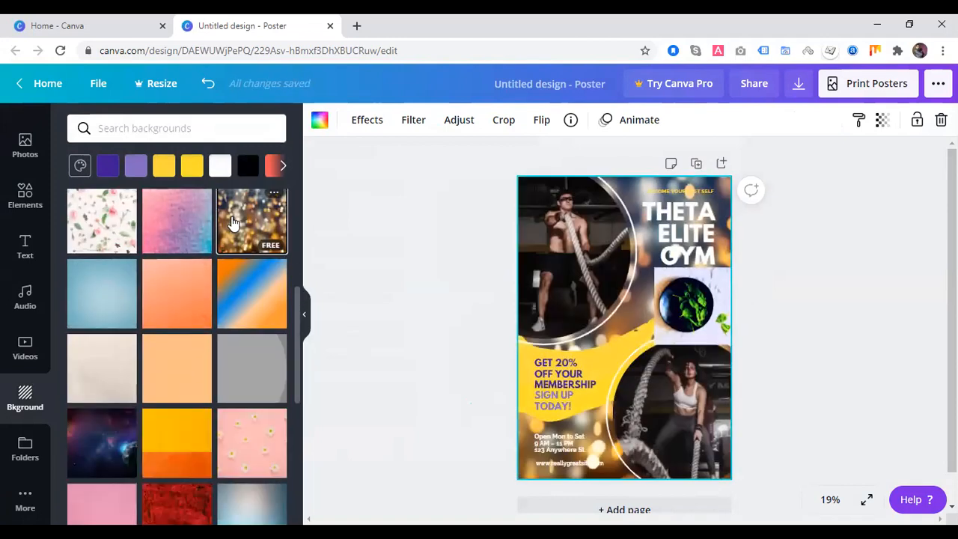
scroll(231, 223, "down", 4)
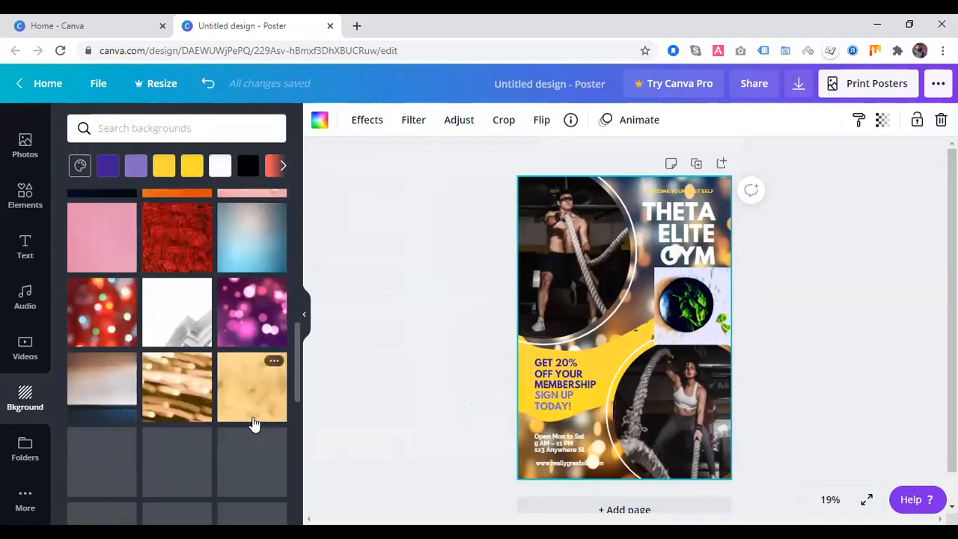
scroll(185, 460, "down", 4)
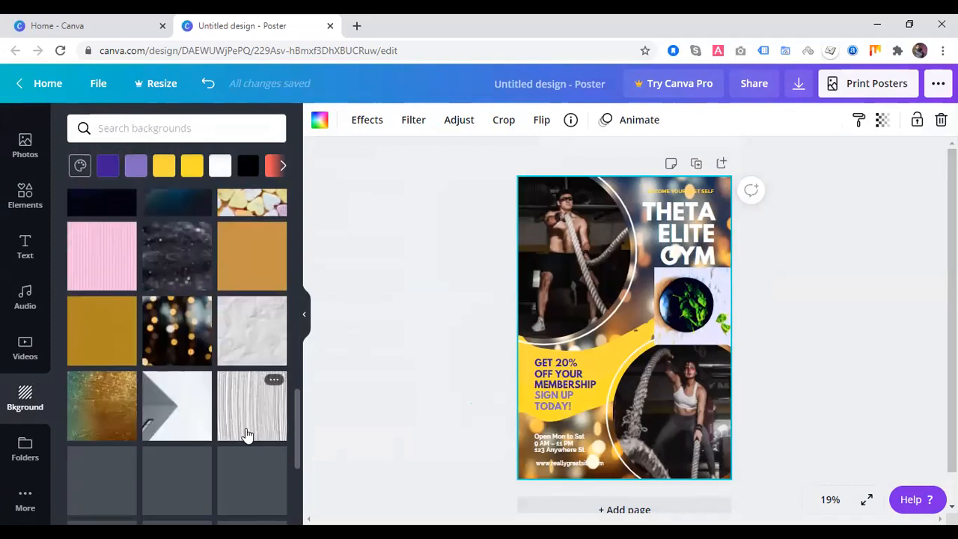
Open the Facebook integration, try connecting an account, and dismiss the connection window
left_click(26, 497)
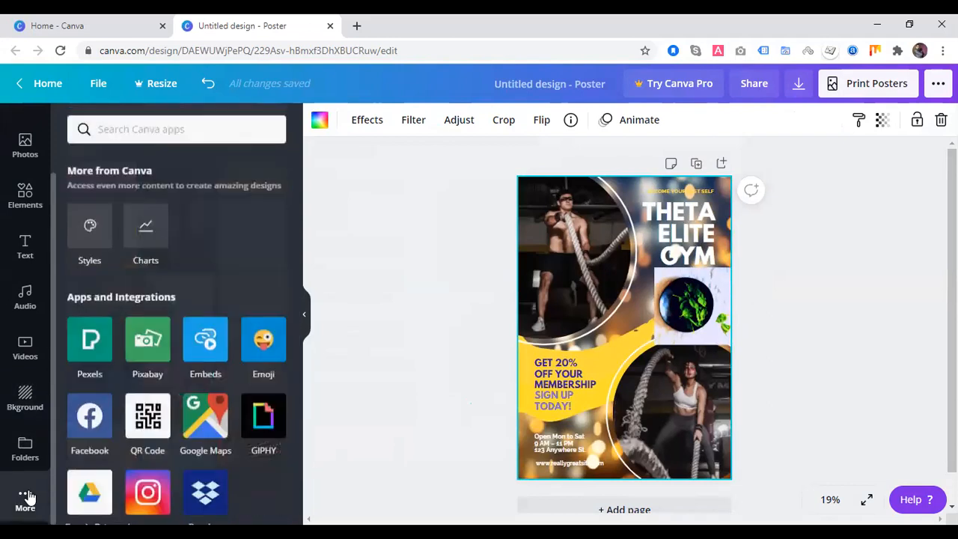
left_click(90, 416)
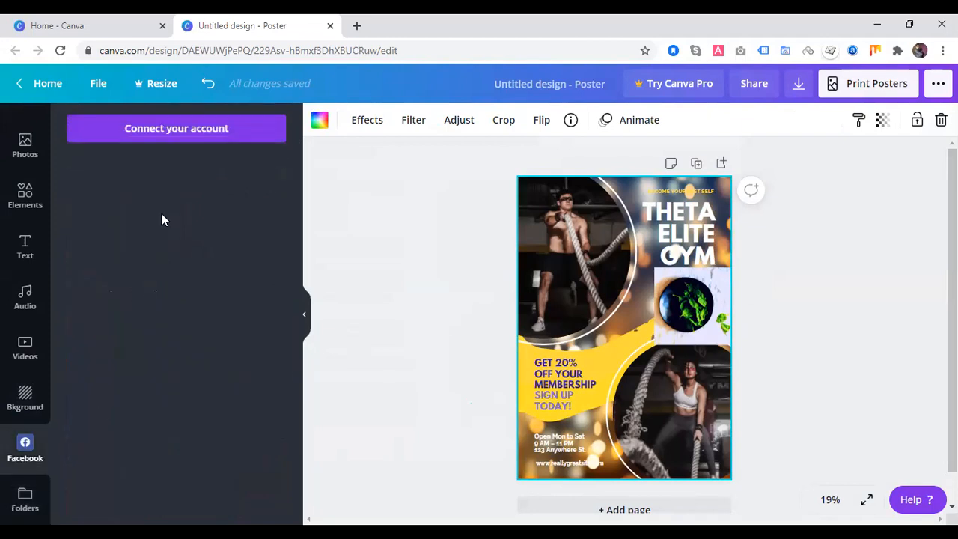
left_click(183, 135)
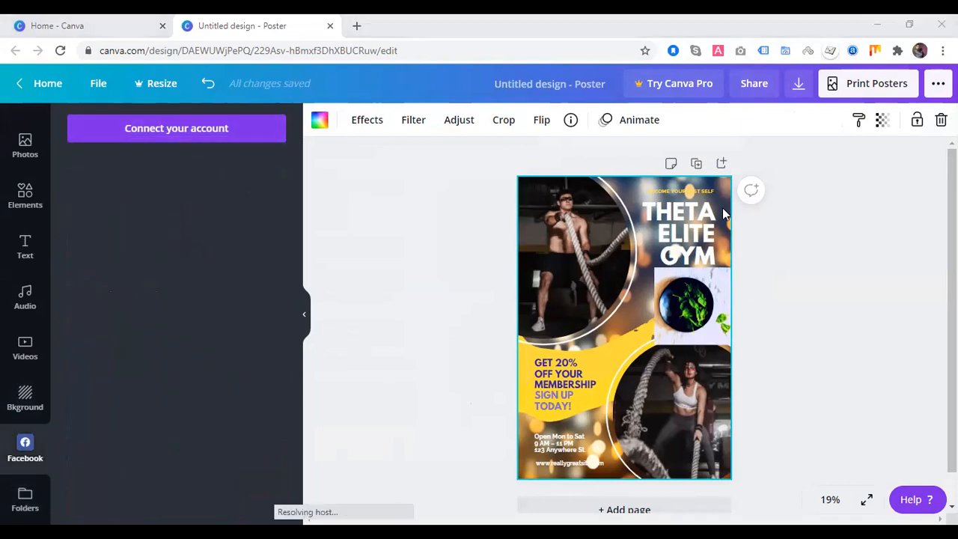
left_click(687, 26)
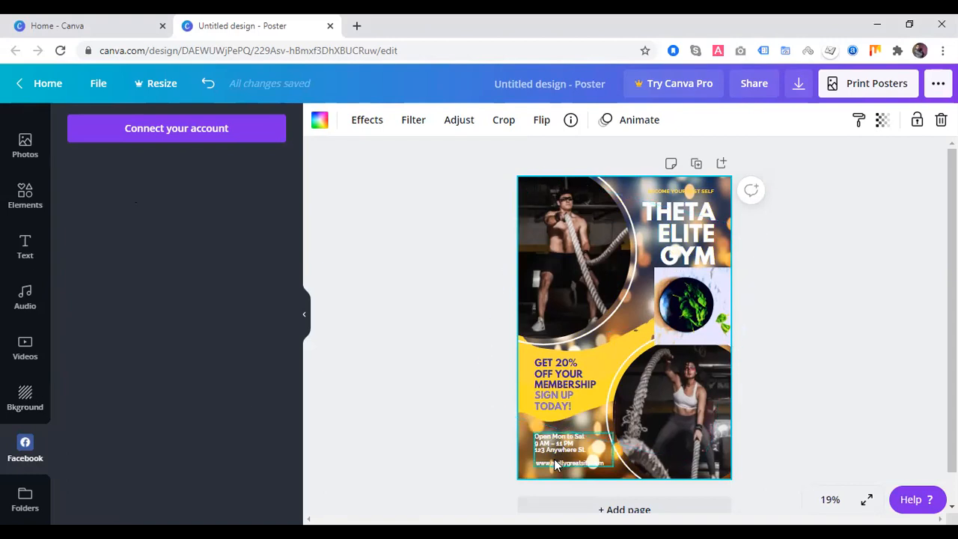
Return to the home page, create a new Poster design and apply the recently used Theta Elite Gym template
left_click(18, 88)
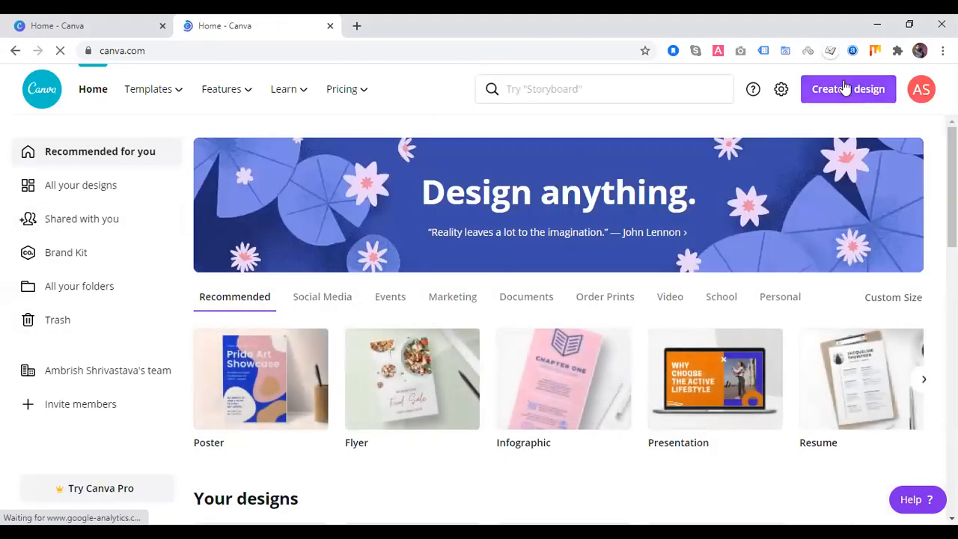
left_click(844, 89)
left_click(755, 184)
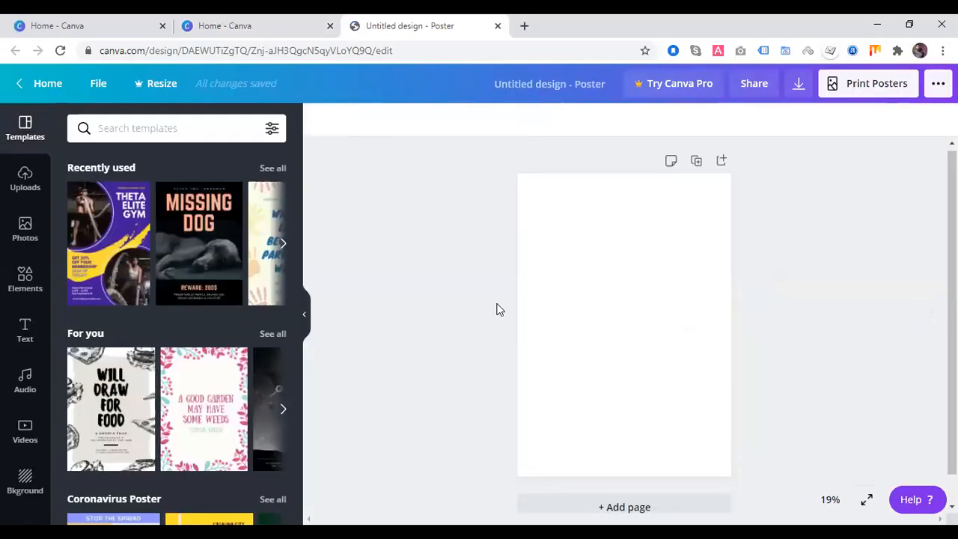
left_click(132, 286)
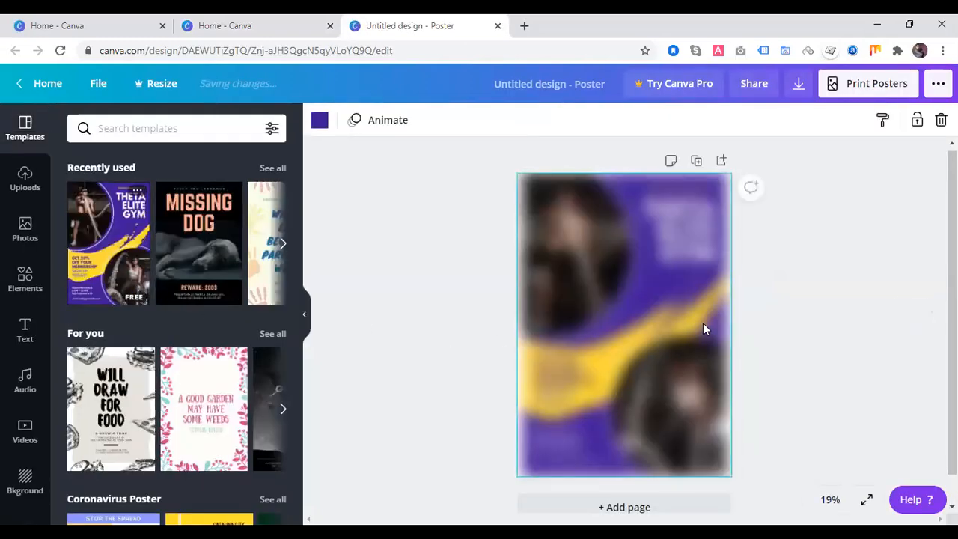
Try light purple, yellow and dark purple as the new poster's background colour, and set the background to white
scroll(26, 449, "down", 2)
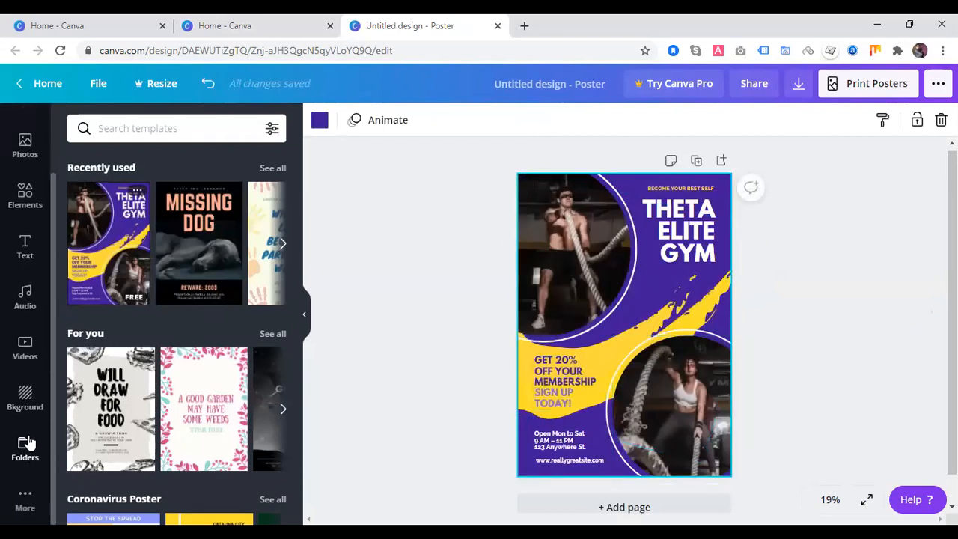
left_click(27, 402)
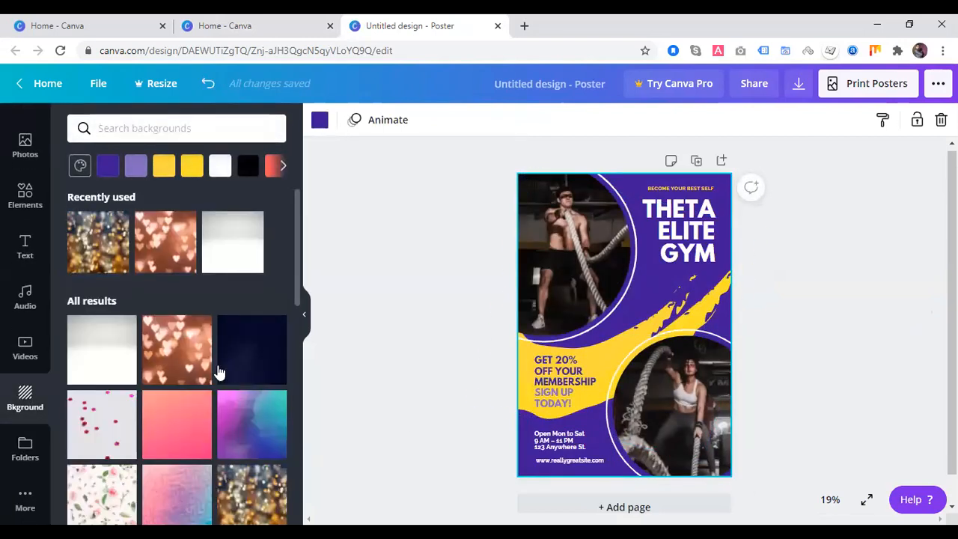
left_click(137, 166)
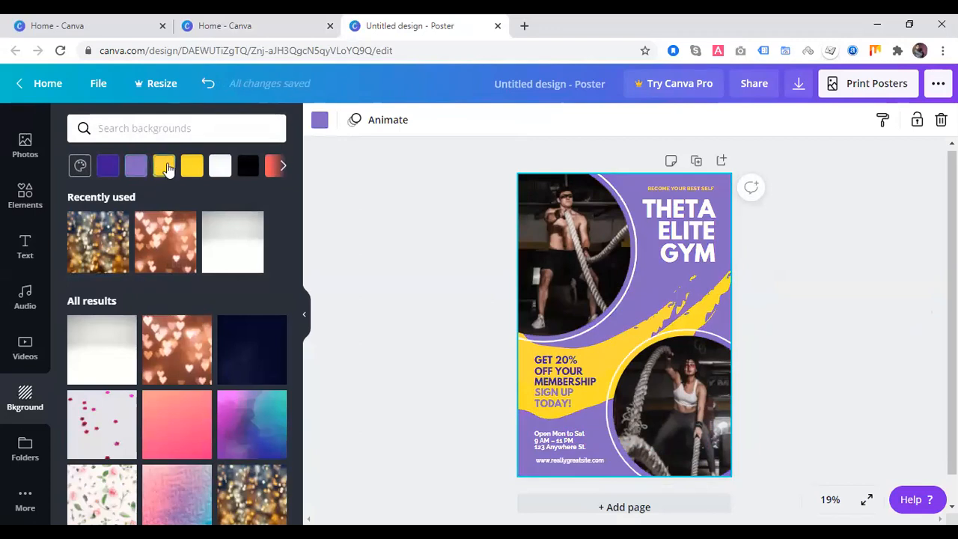
left_click(185, 167)
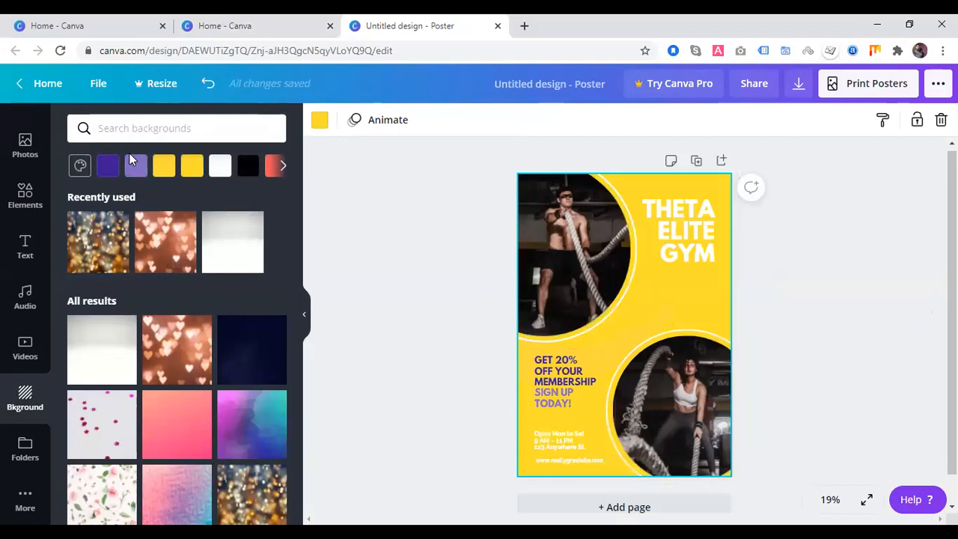
left_click(132, 162)
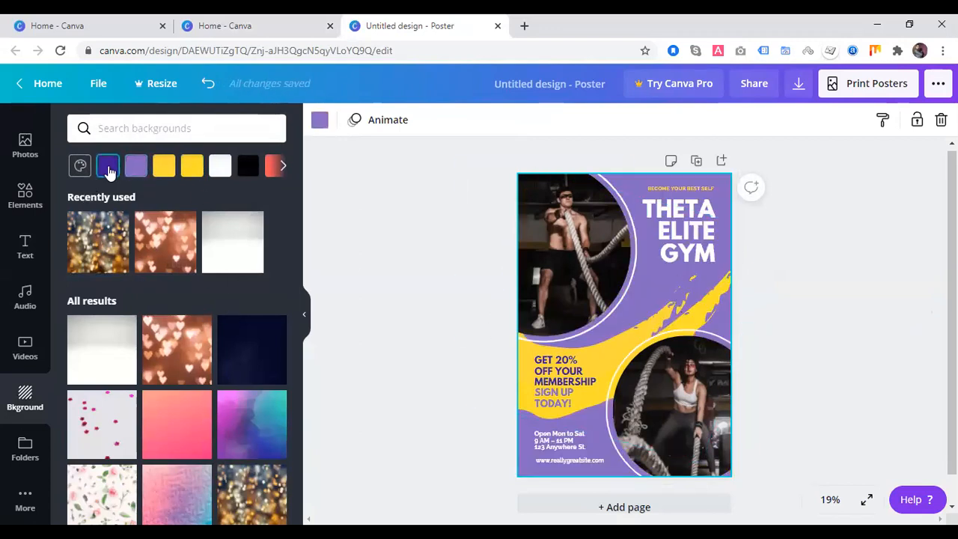
left_click(109, 169)
left_click(221, 167)
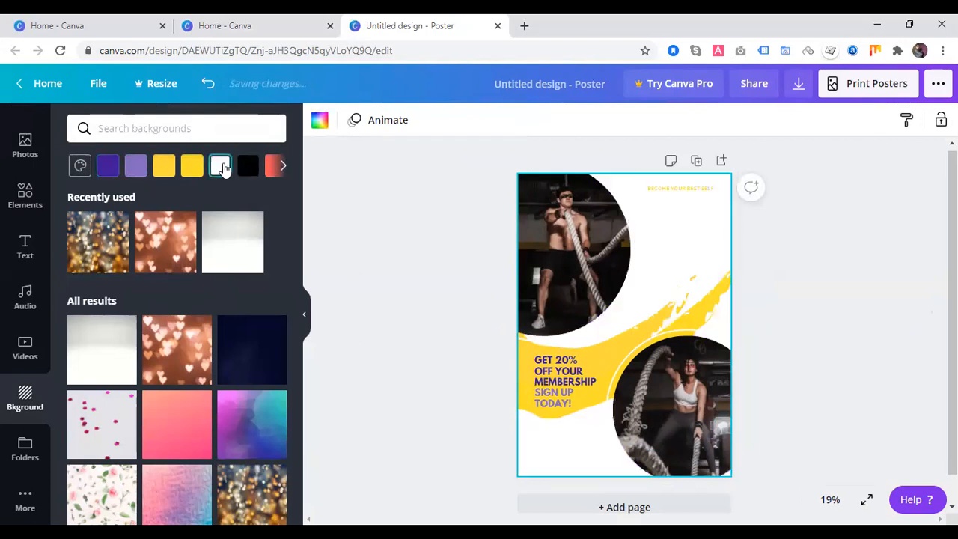
Try coral red, yellow and light purple as the poster's background colour, and set it back to coral red
left_click(272, 169)
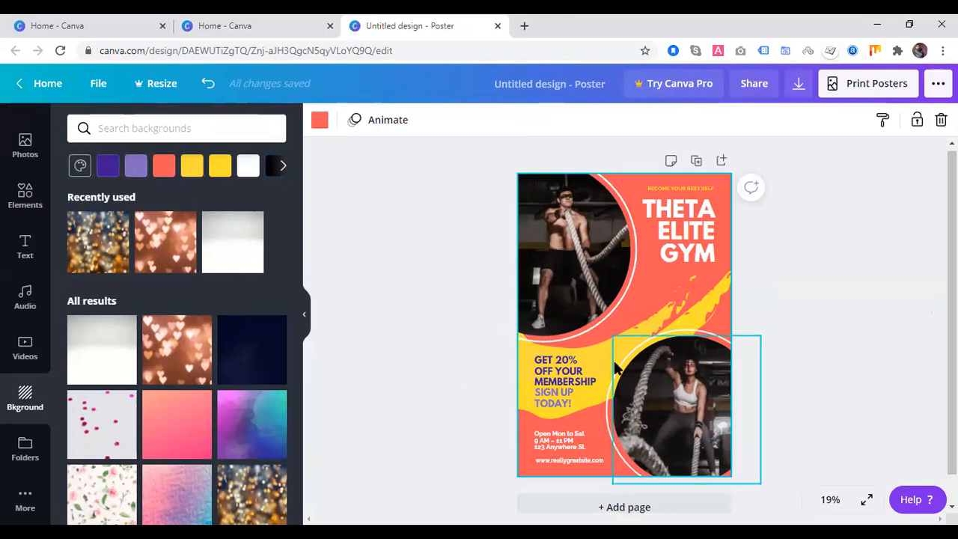
left_click(193, 169)
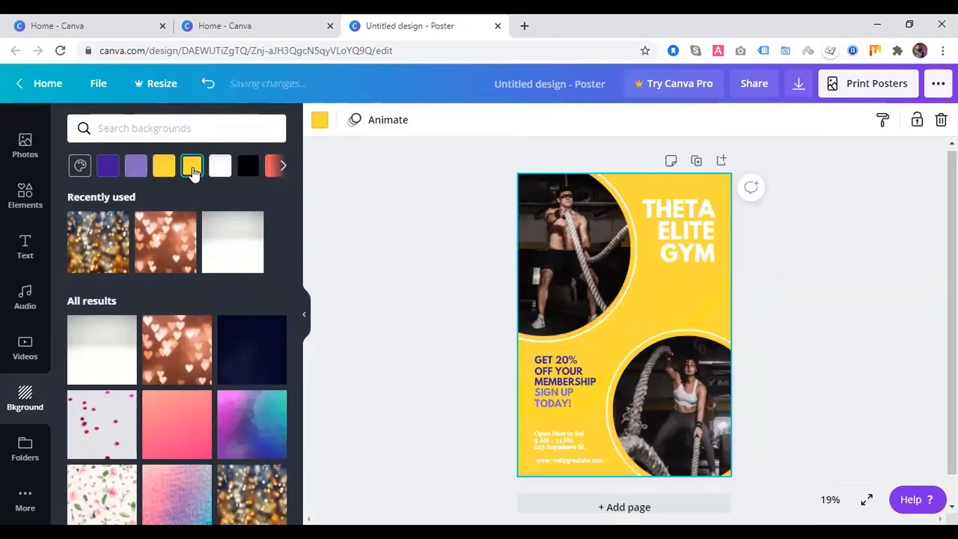
left_click(276, 170)
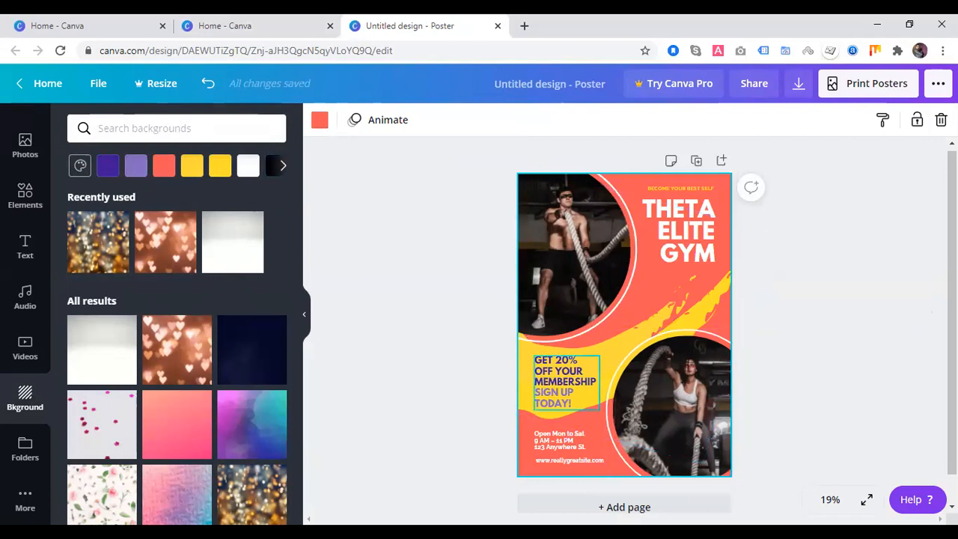
left_click(598, 360)
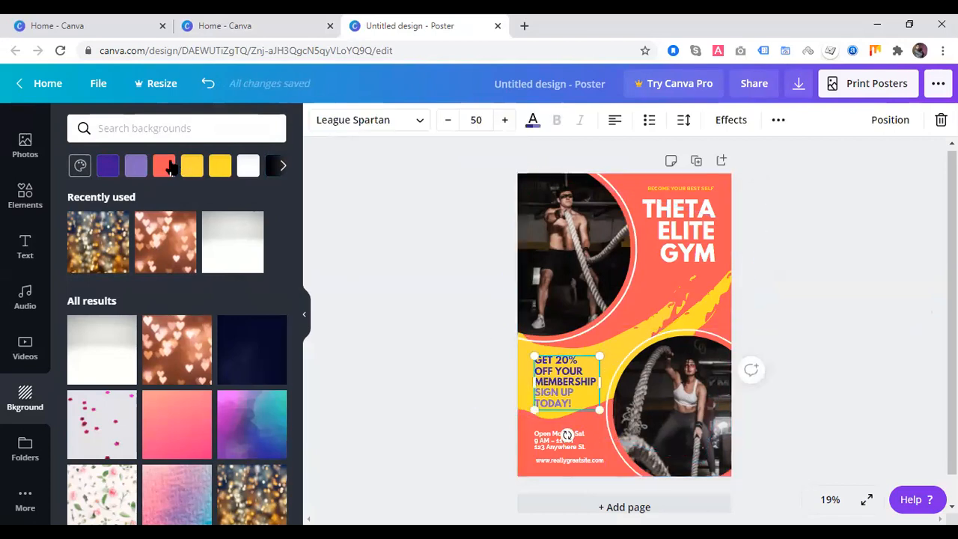
left_click(136, 167)
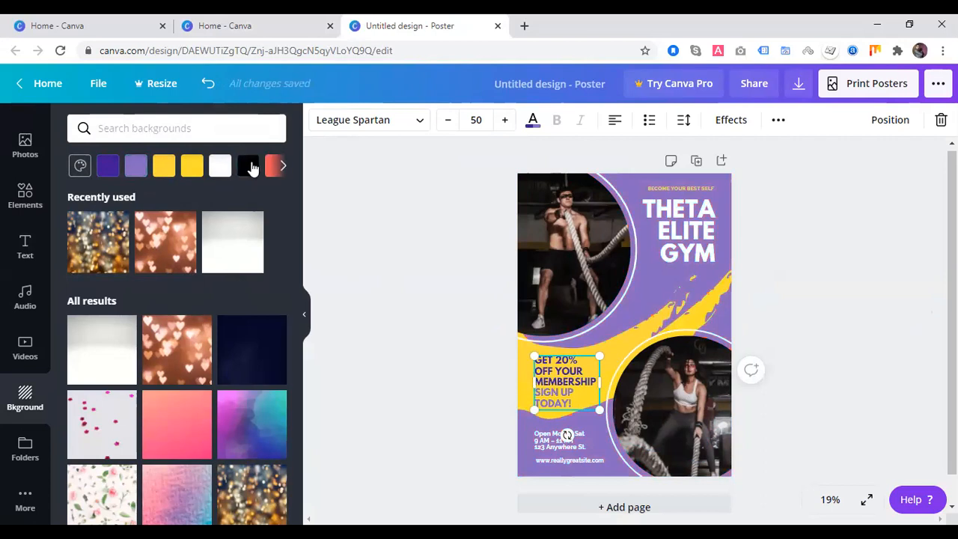
left_click(276, 170)
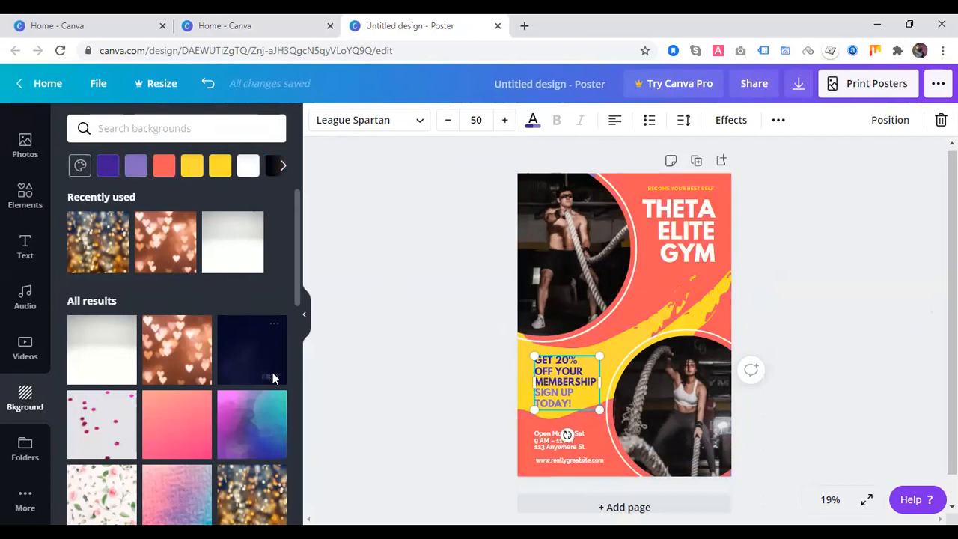
Browse more background colours and images, try the blurred pink background, and apply the blue and orange sunset sky to the poster
left_click(281, 164)
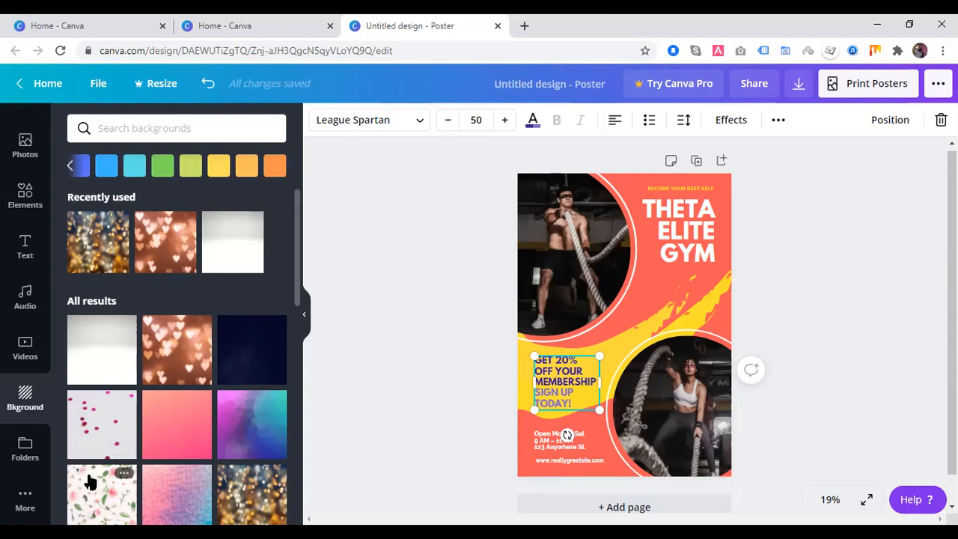
scroll(204, 391, "down", 3)
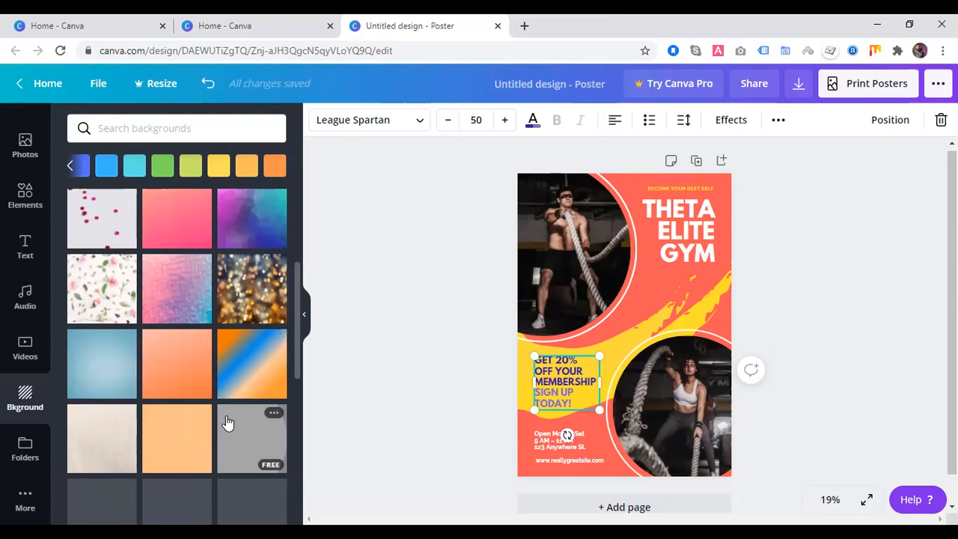
scroll(202, 391, "down", 5)
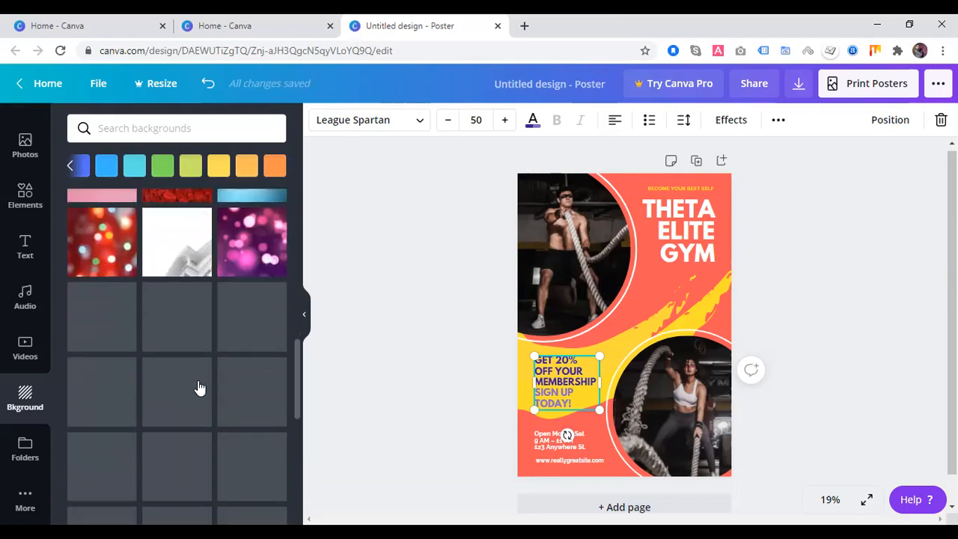
scroll(210, 405, "down", 5)
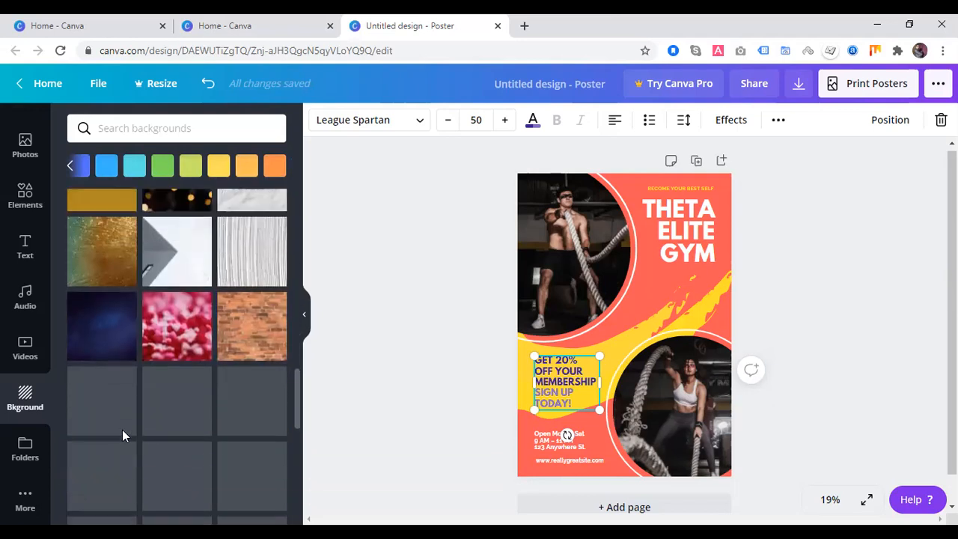
left_click(187, 346)
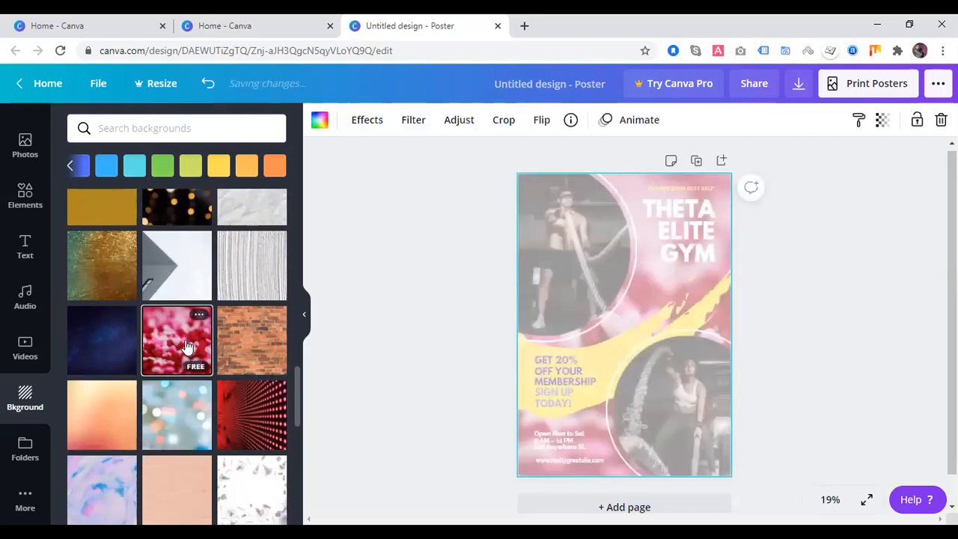
scroll(185, 449, "down", 5)
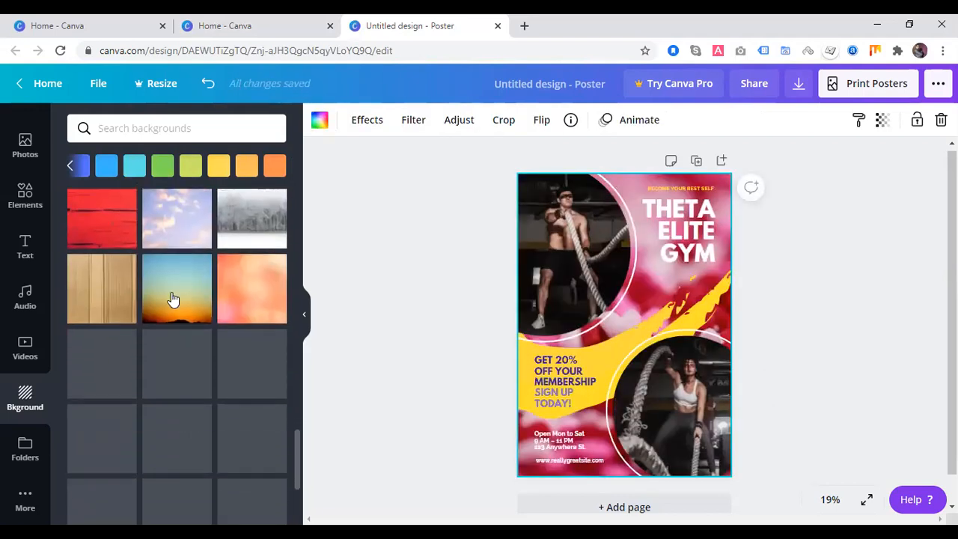
left_click(172, 295)
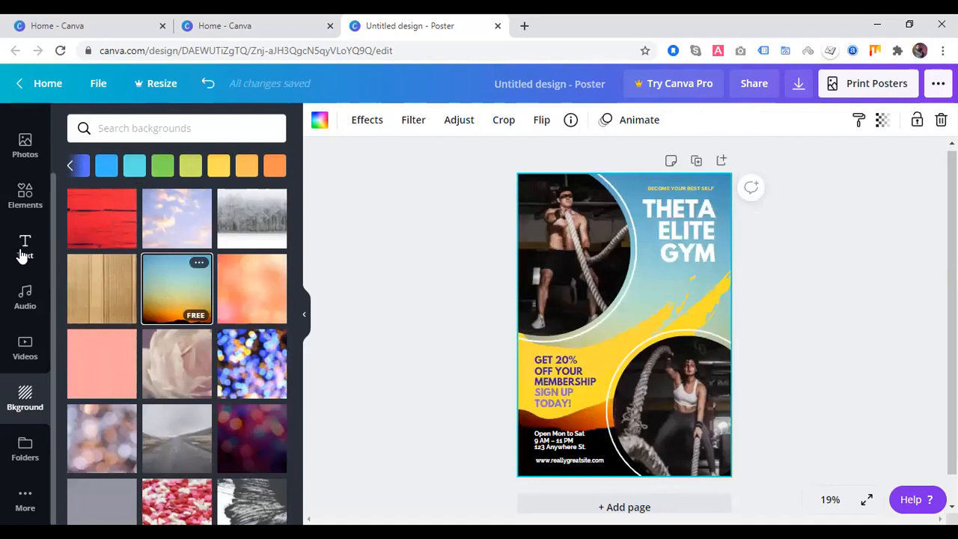
Add the animated WEEKEND sticker to the poster, shrink it and place it just below the THETA ELITE GYM title
left_click(30, 199)
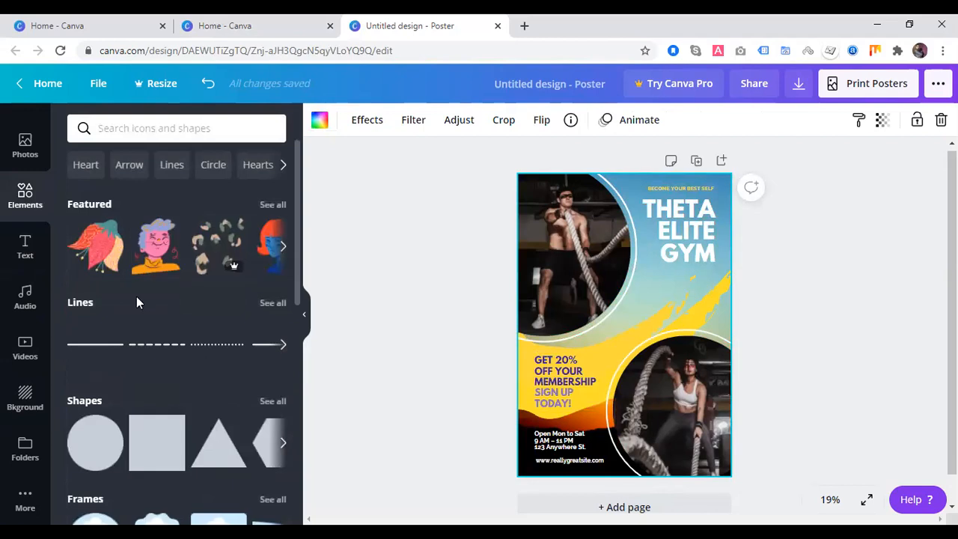
left_click(283, 248)
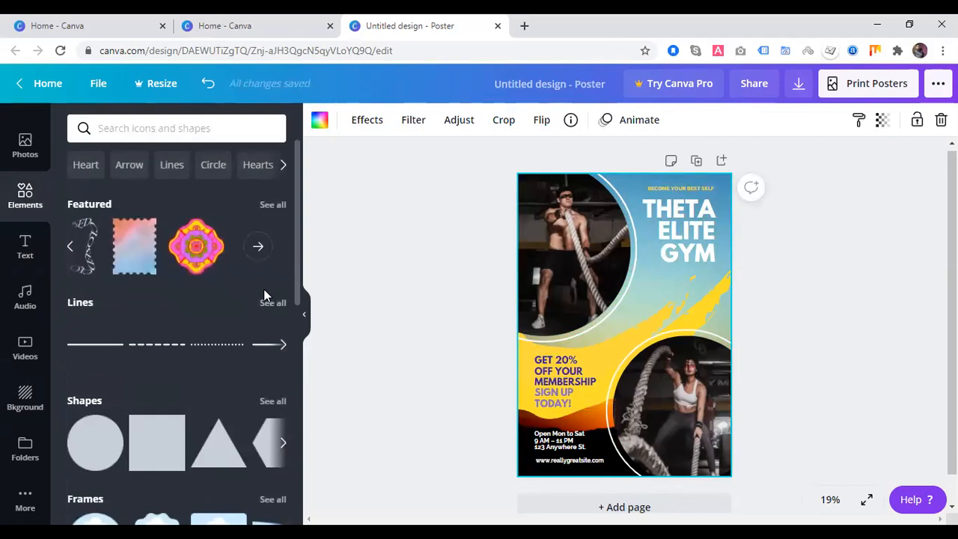
scroll(263, 294, "down", 5)
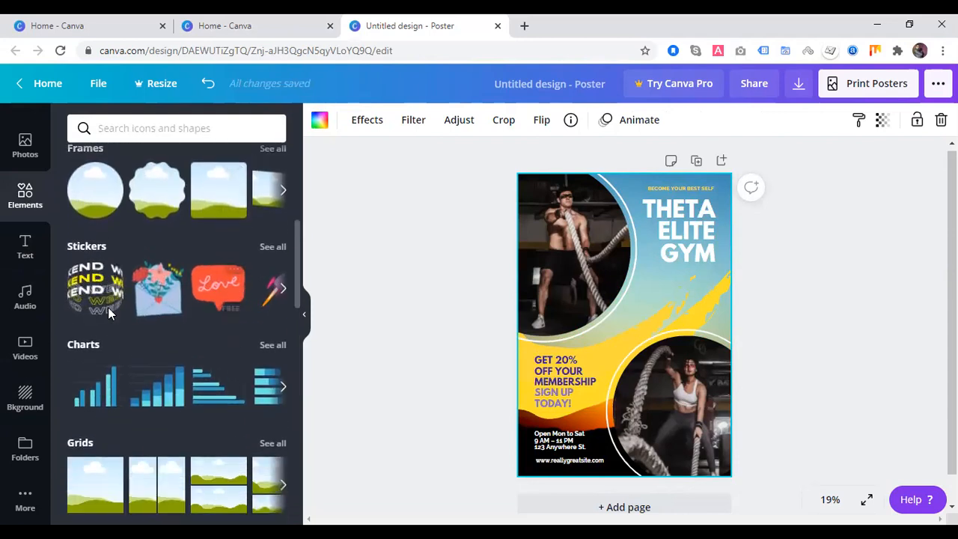
left_click(93, 291)
scroll(89, 282, "up", 1)
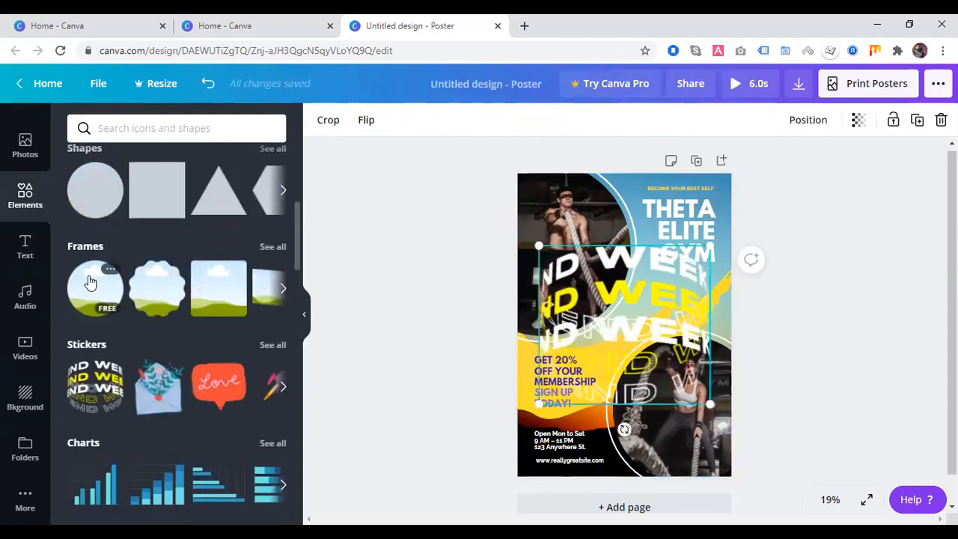
left_click_drag(710, 246, 714, 265)
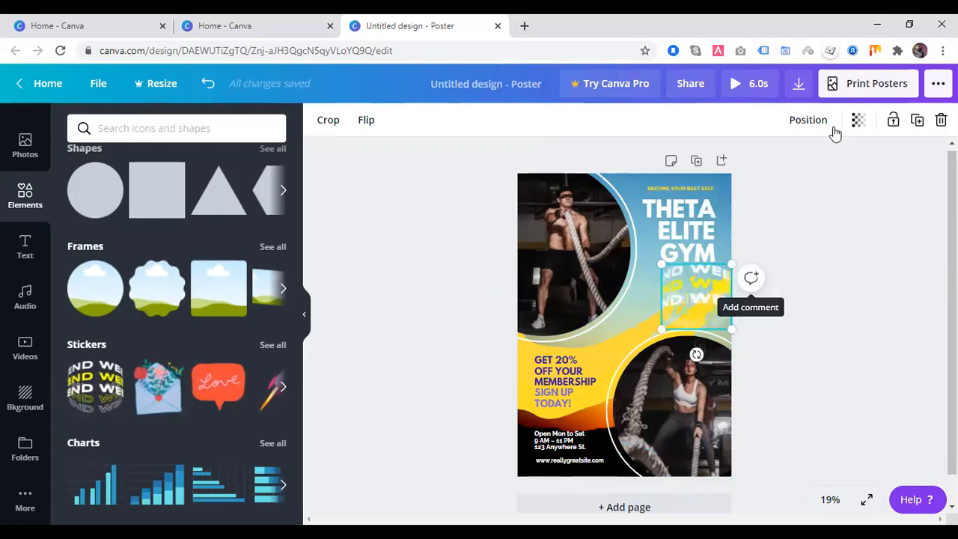
Try adjusting the WEEKEND sticker's transparency, leave it at 100, and deselect the sticker
left_click(857, 121)
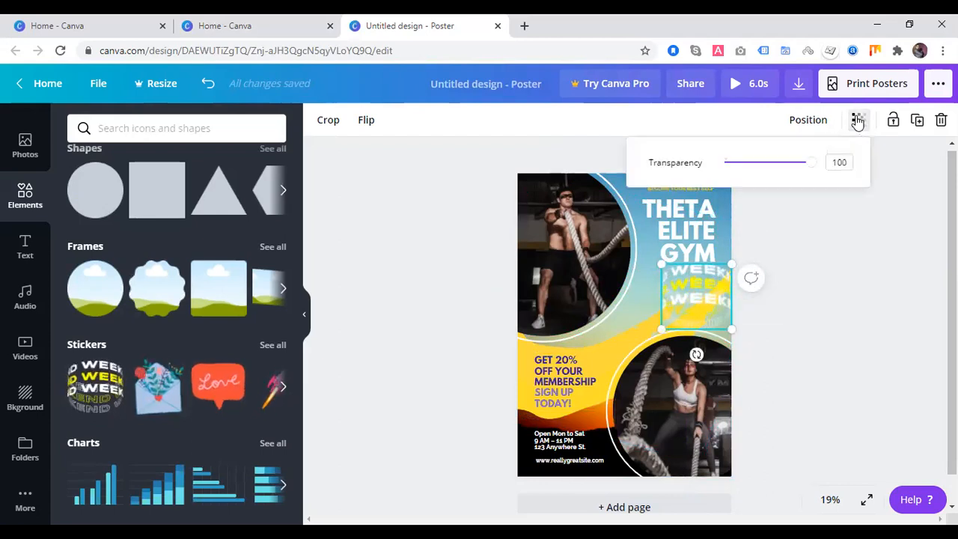
left_click_drag(809, 163, 847, 167)
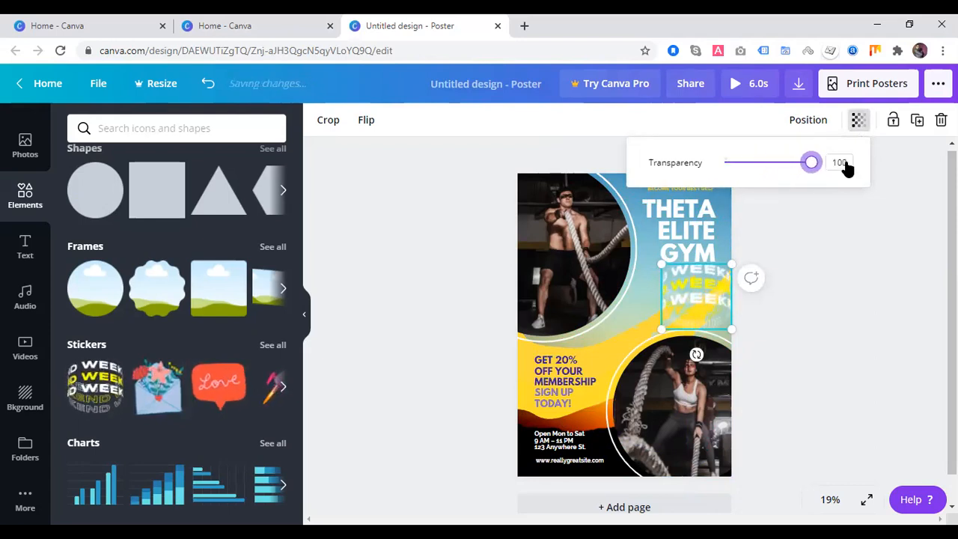
left_click(901, 198)
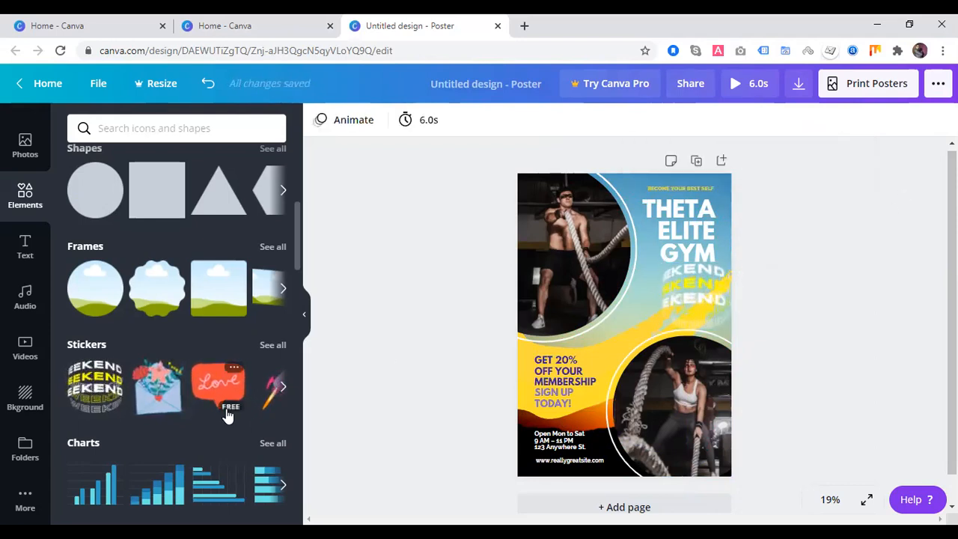
Browse the remaining element collections, from grids and gradients through foliage, zodiac symbols and rainbows to Bright Leaves and Girl Power
scroll(217, 411, "down", 5)
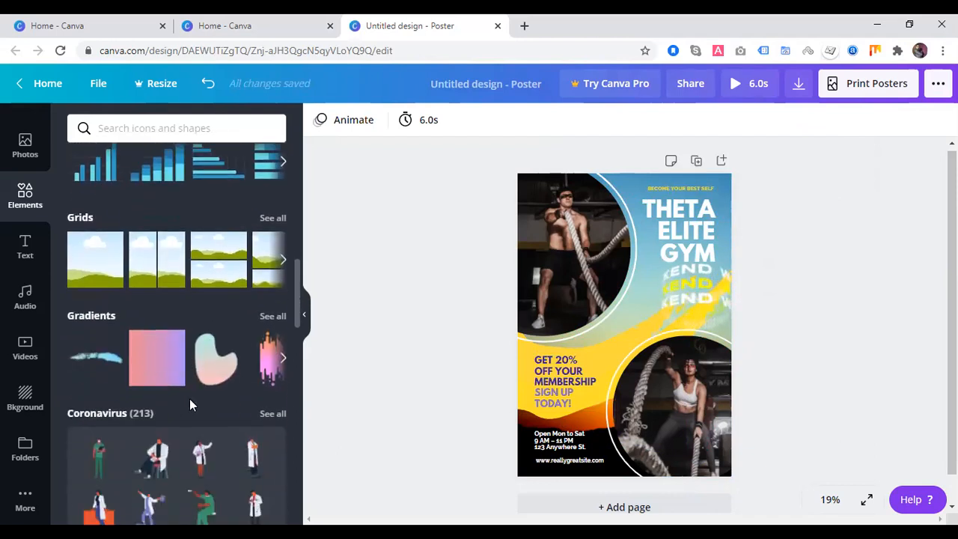
scroll(189, 398, "down", 2)
scroll(177, 398, "down", 3)
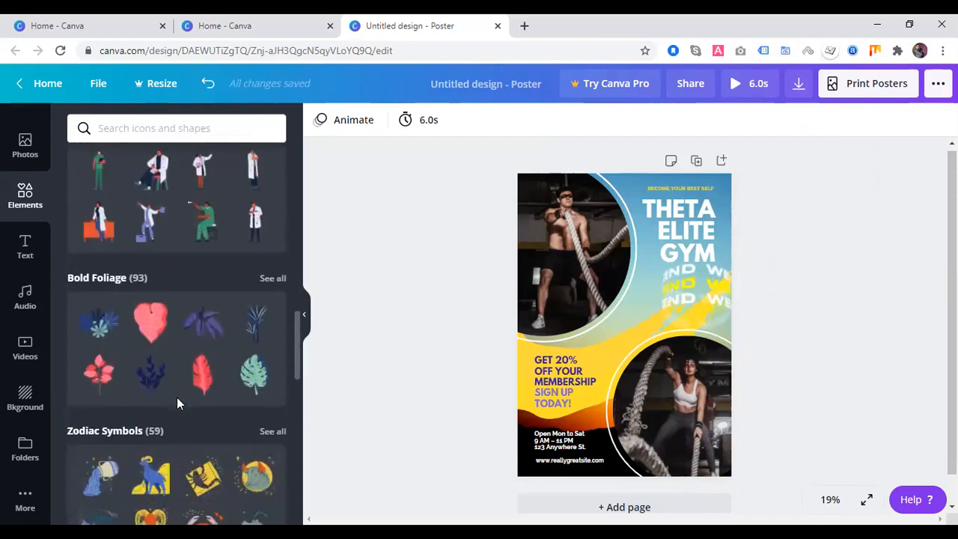
scroll(177, 397, "down", 5)
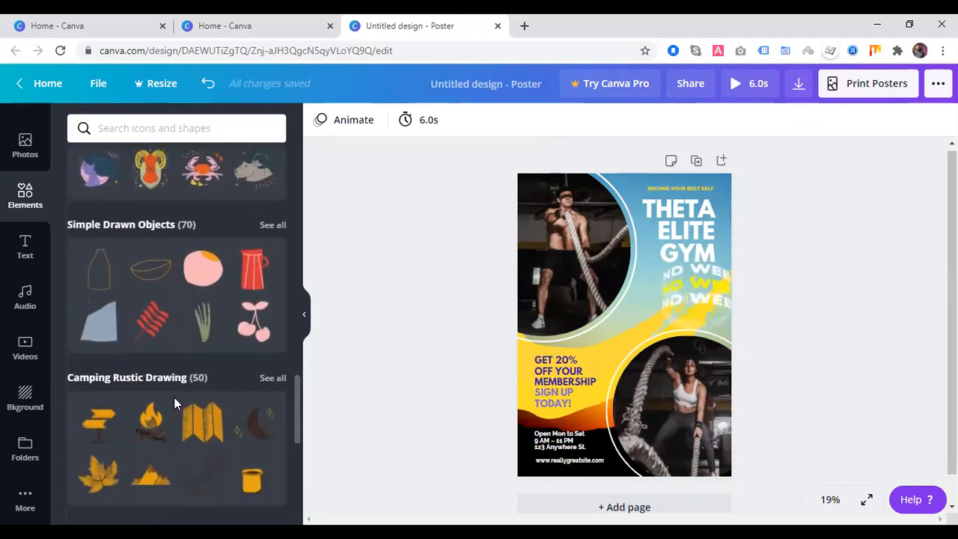
scroll(173, 403, "down", 6)
scroll(174, 403, "down", 6)
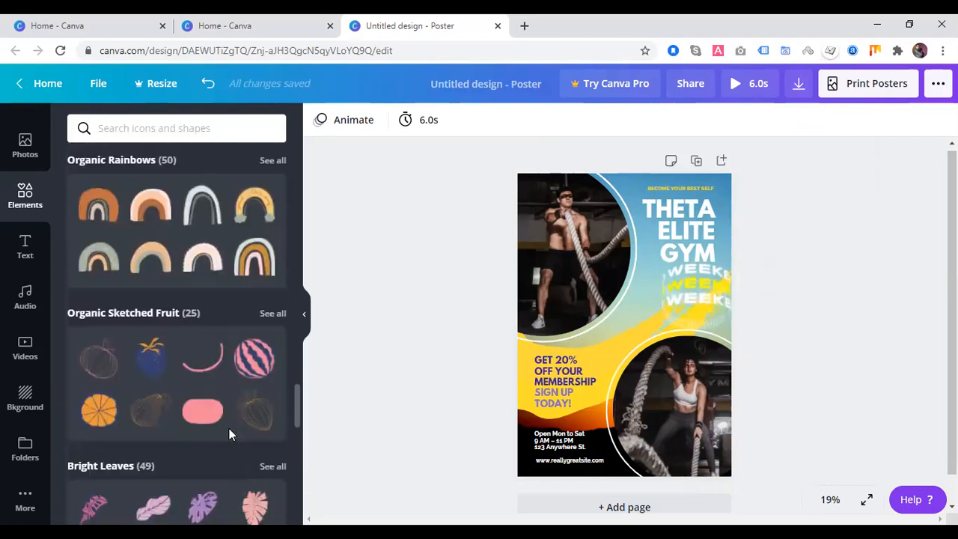
scroll(229, 434, "down", 1)
scroll(217, 443, "down", 2)
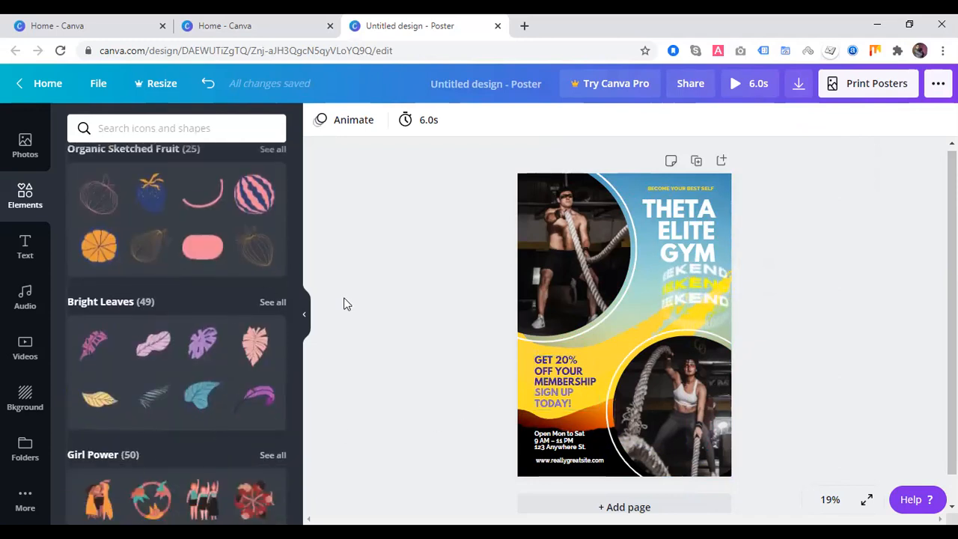
Try the recently used pink neon GLOW text over the poster's membership offer, and delete it
left_click(26, 255)
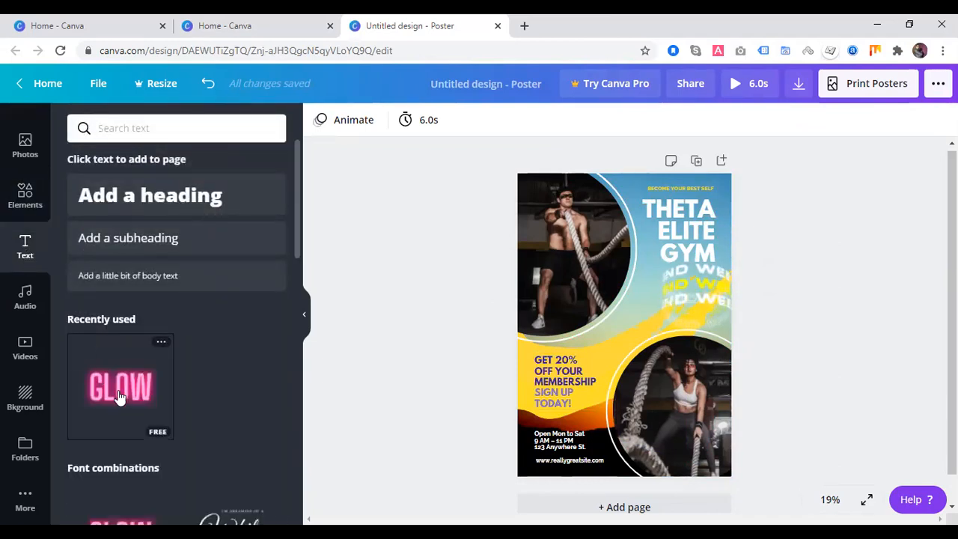
left_click(119, 397)
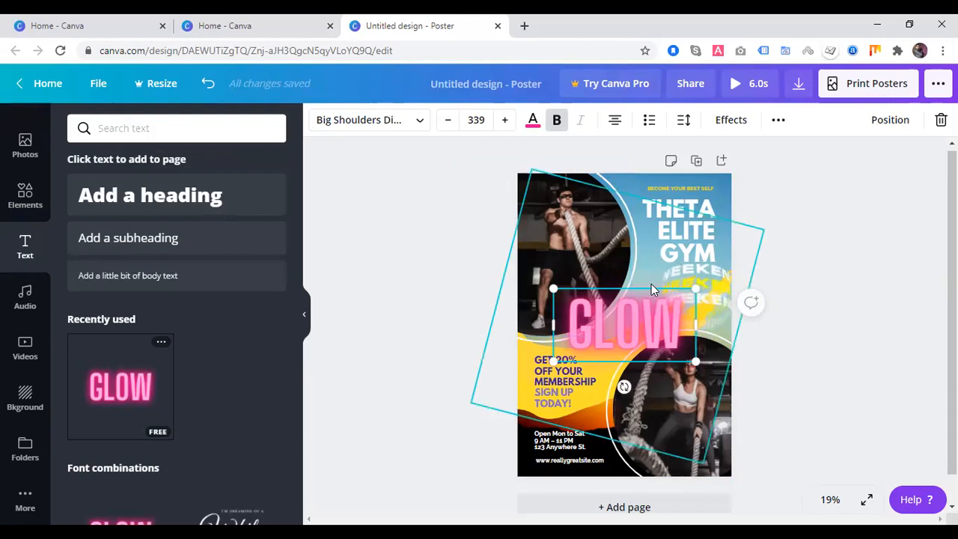
left_click_drag(644, 289, 594, 343)
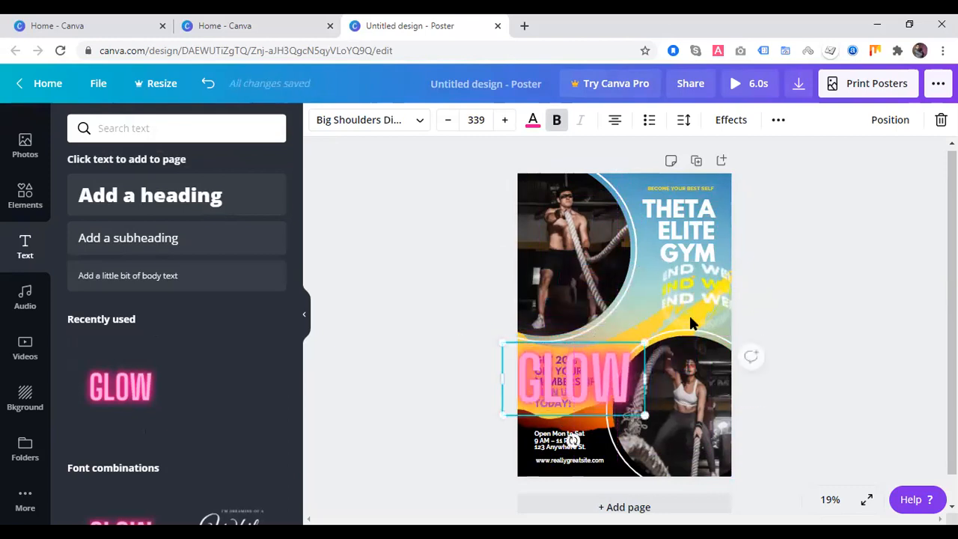
key("Delete")
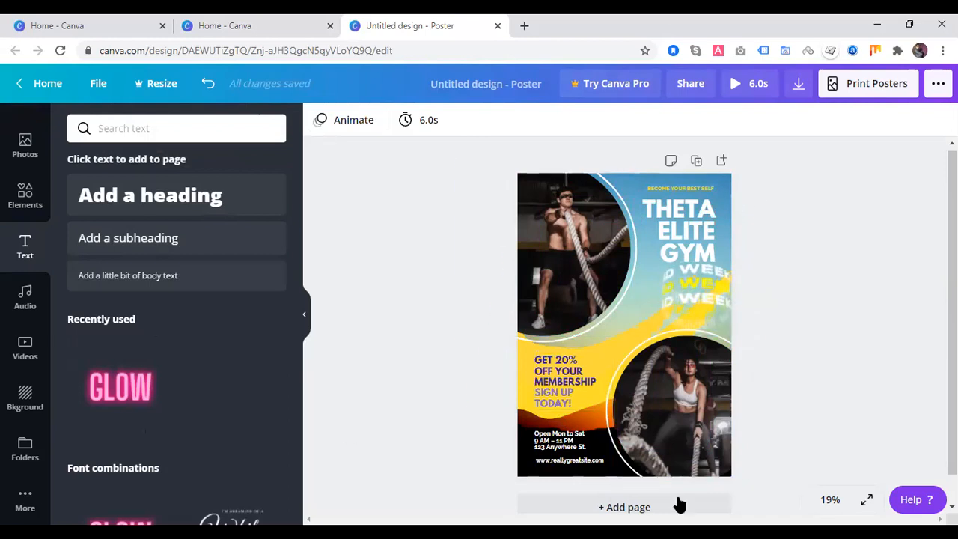
View the publishing options, choose JPG as the poster's download file type, and try the premium quality setting
left_click(935, 88)
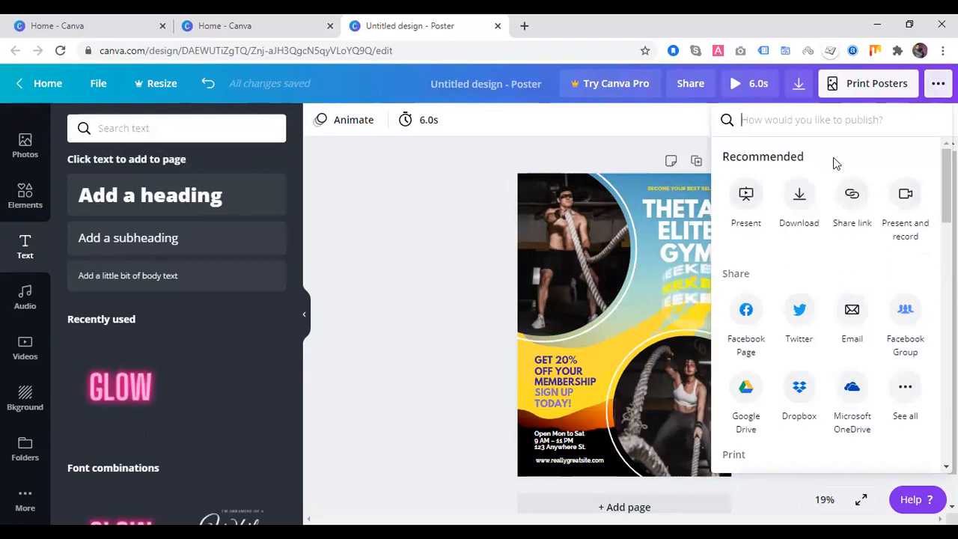
left_click(798, 87)
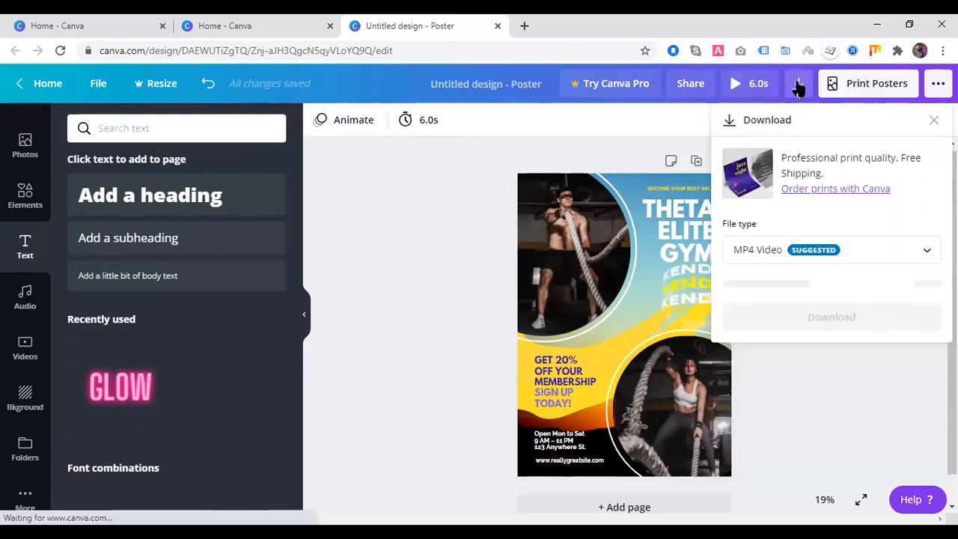
left_click(868, 254)
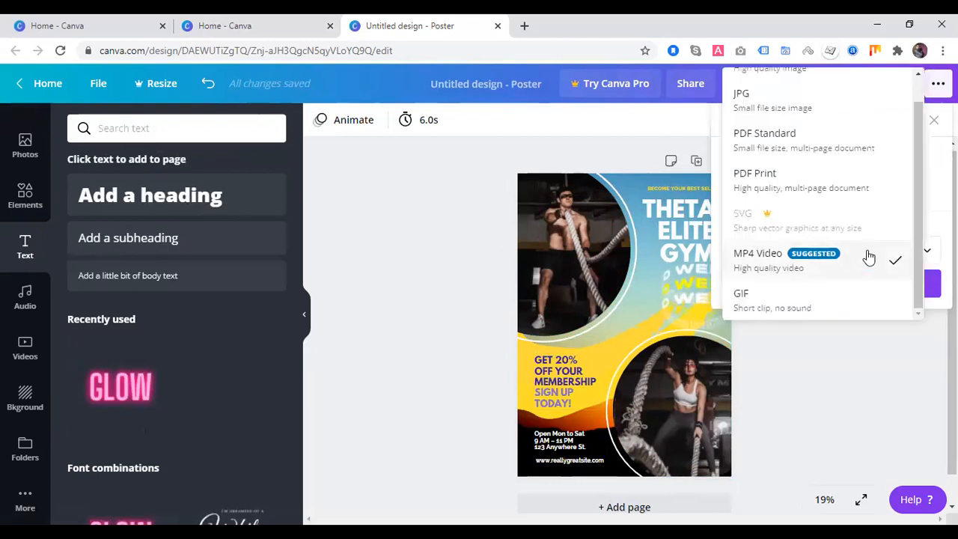
left_click(794, 104)
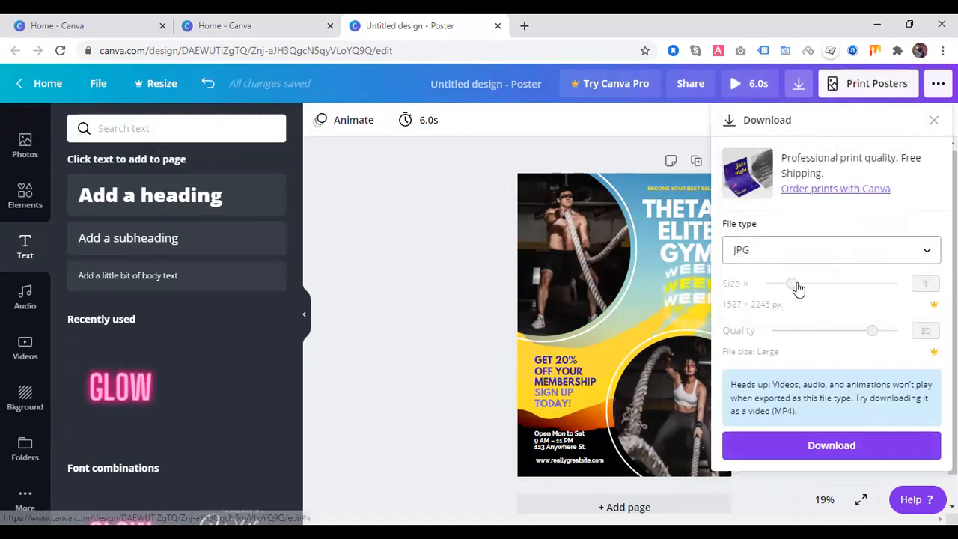
left_click(762, 342)
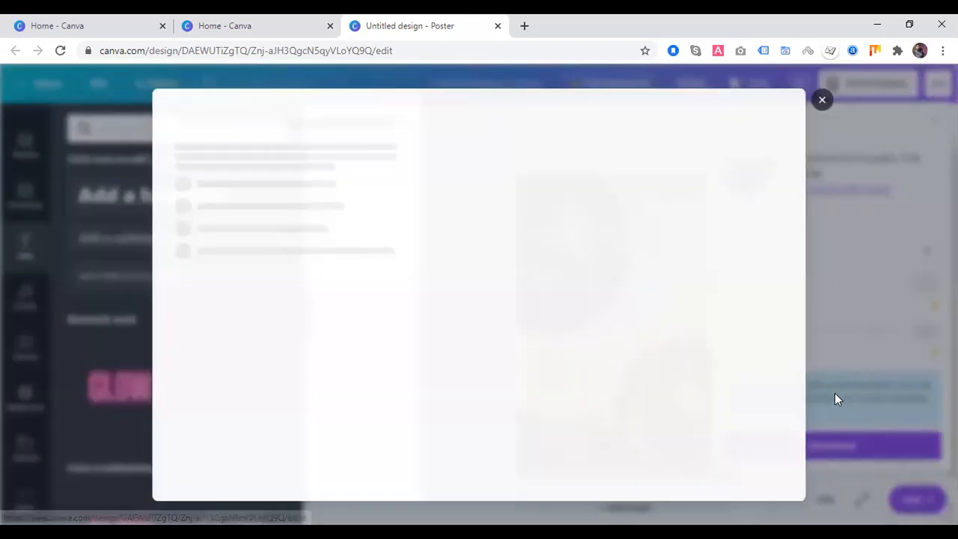
Dismiss the premium offer, download the poster as a JPG, and open the downloaded Untitled design.jpg
left_click(824, 100)
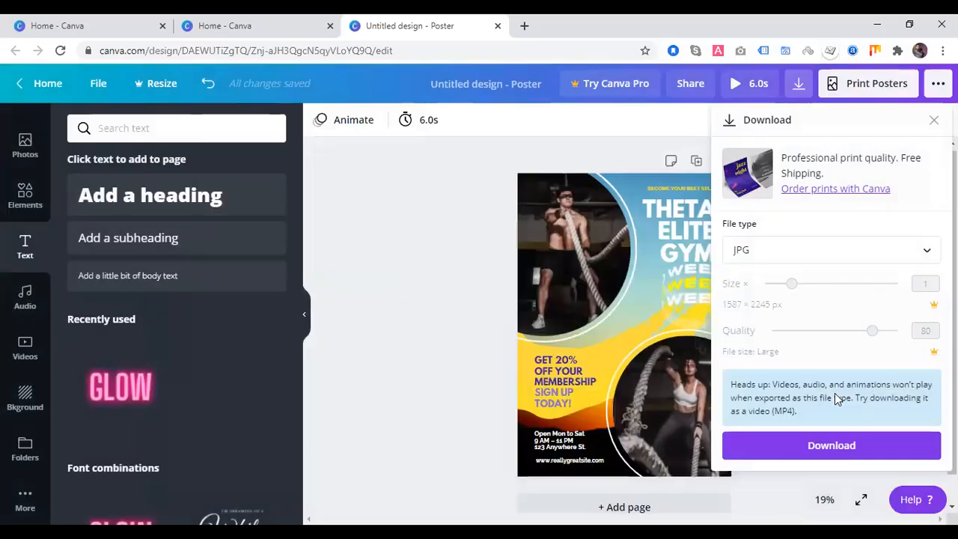
left_click(825, 449)
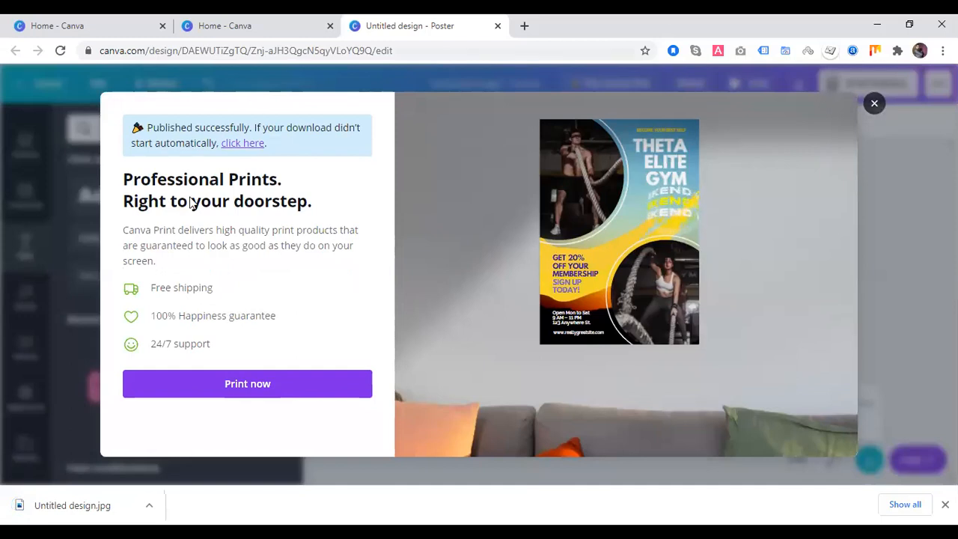
left_click(874, 103)
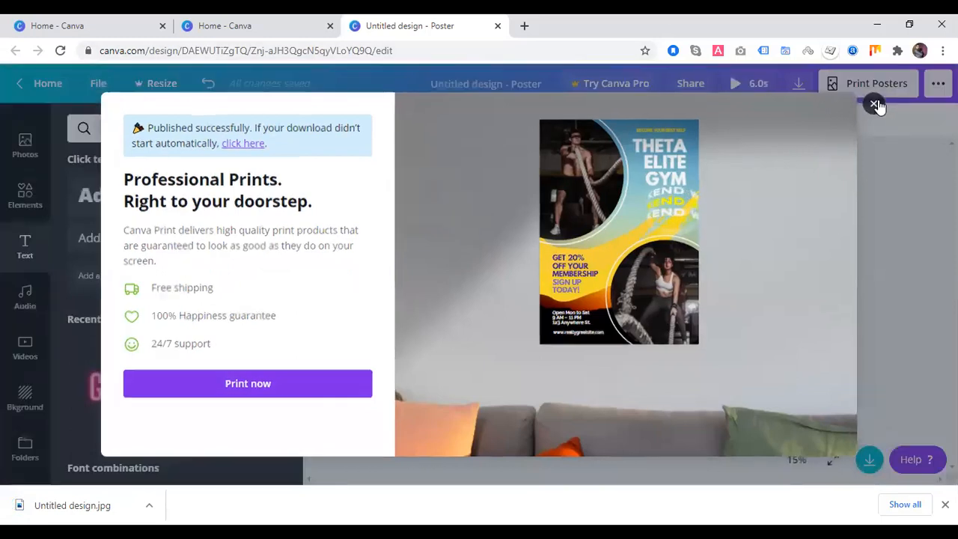
left_click(75, 506)
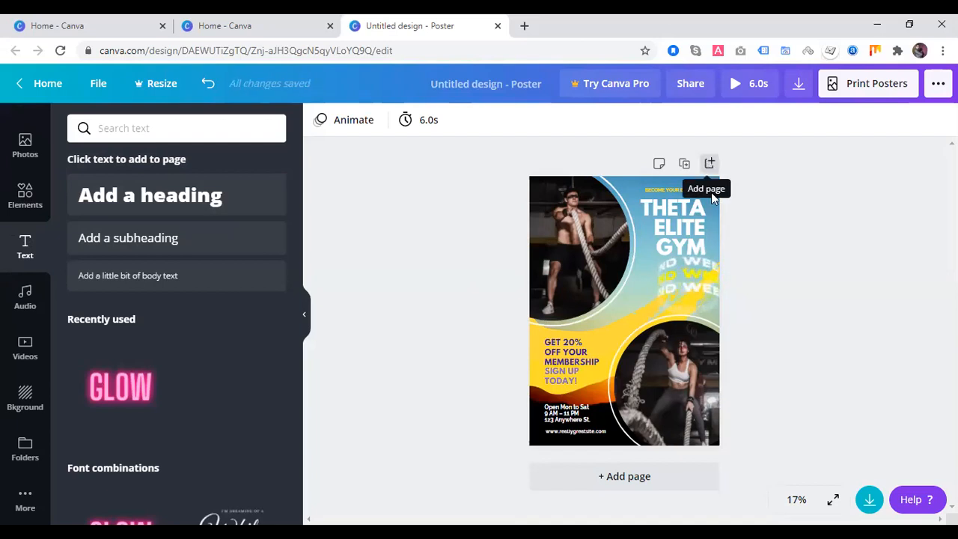
Add a blank second page to the poster, delete it, and glance at the publishing options
left_click(636, 477)
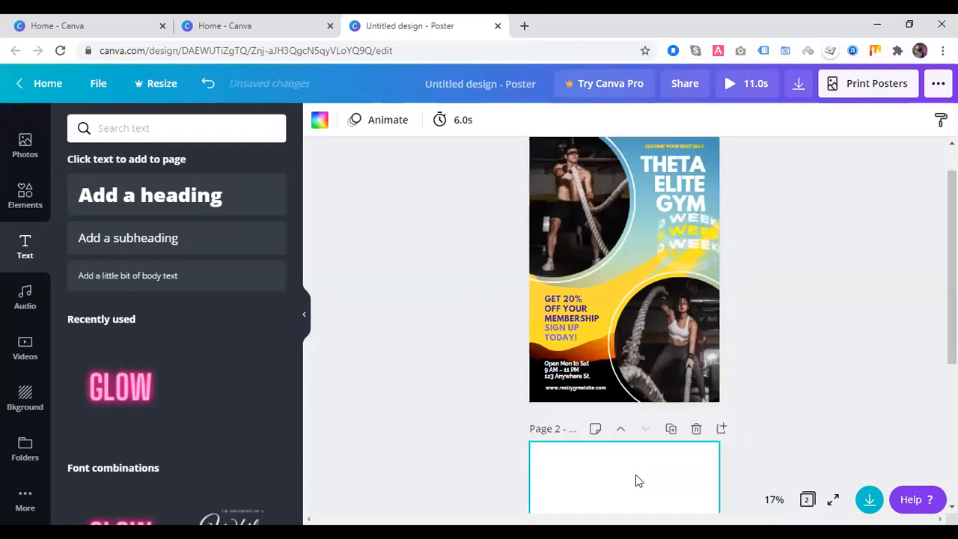
scroll(637, 382, "down", 1)
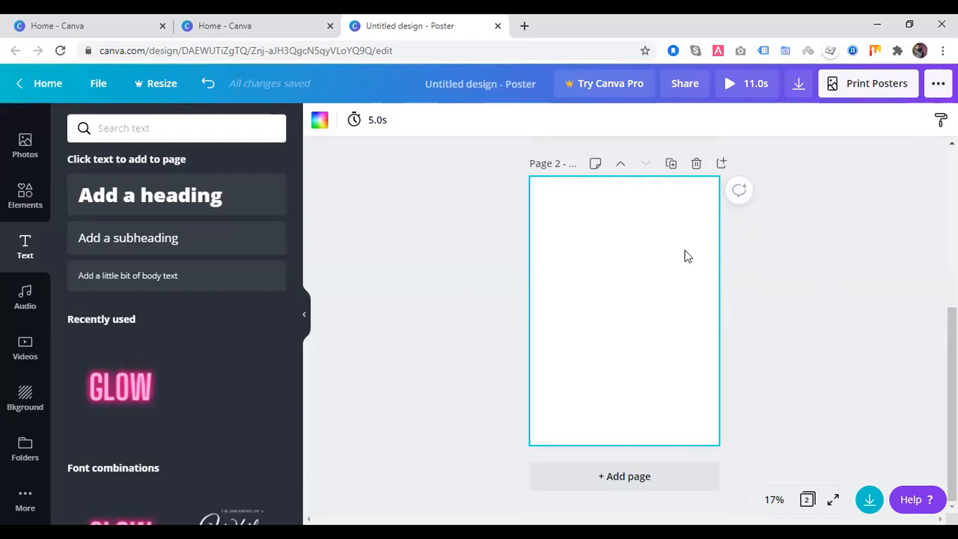
left_click(695, 166)
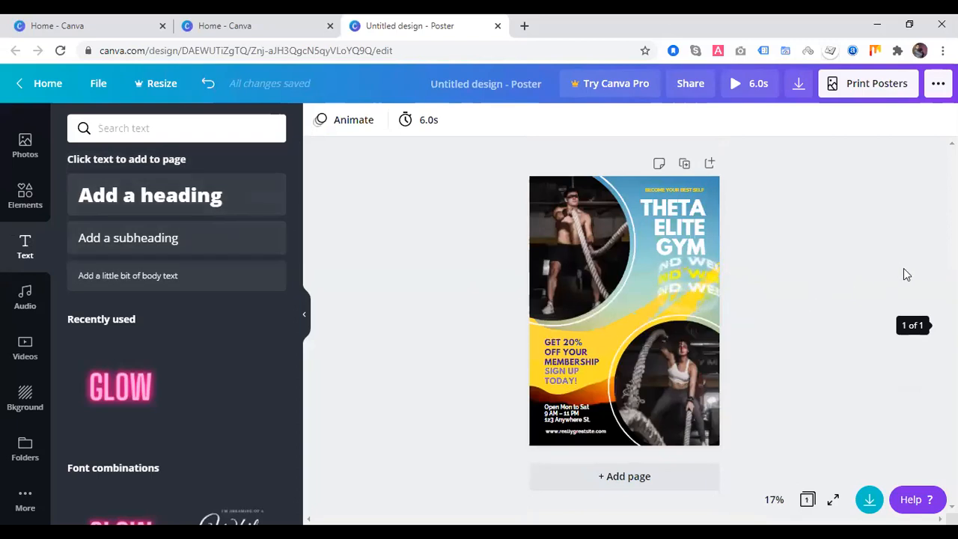
left_click(937, 86)
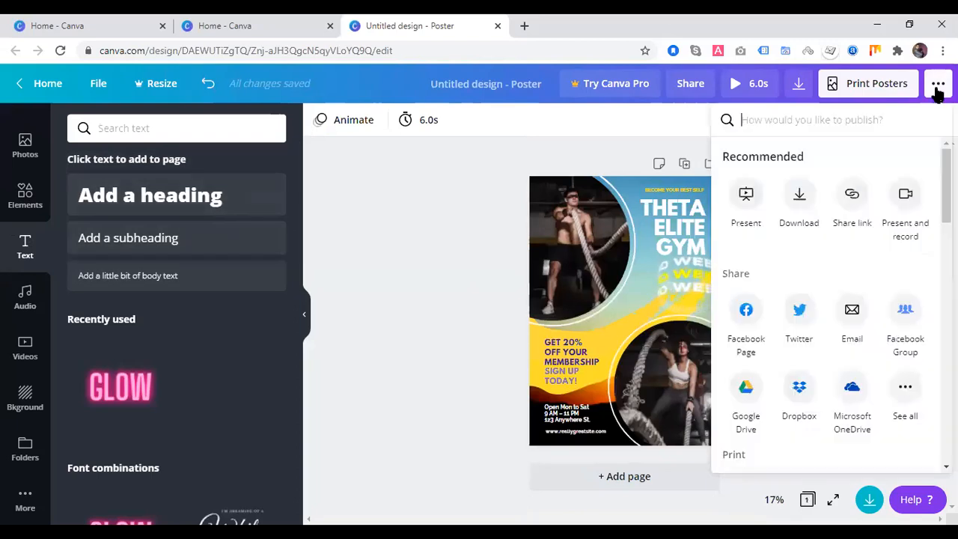
left_click(937, 86)
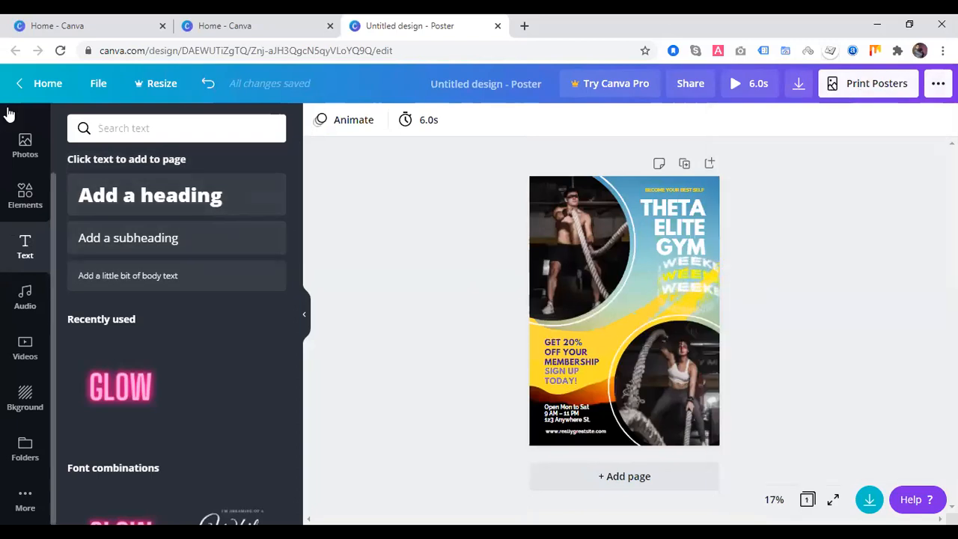
Create a new 1920 × 1080 px Video design, and close the poster design and the extra Home page
left_click(96, 86)
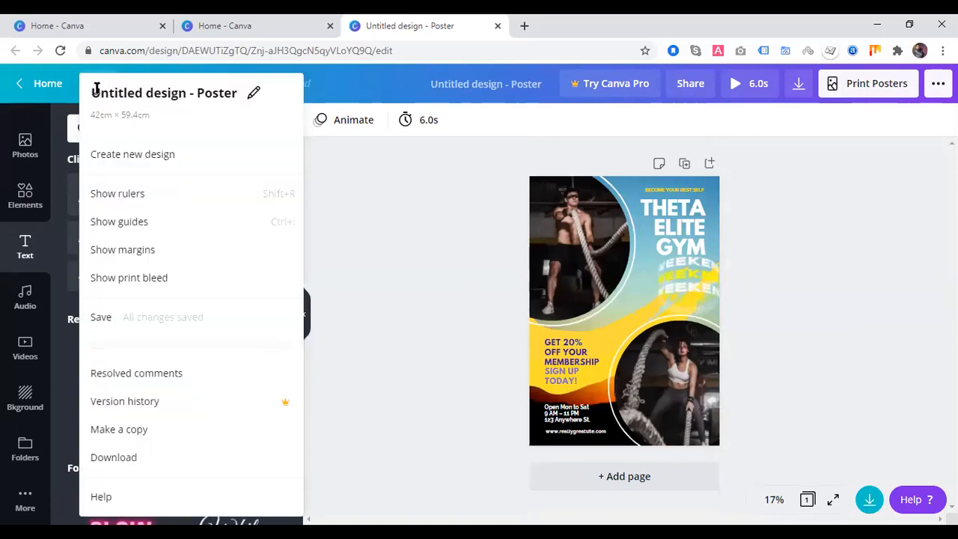
left_click(120, 156)
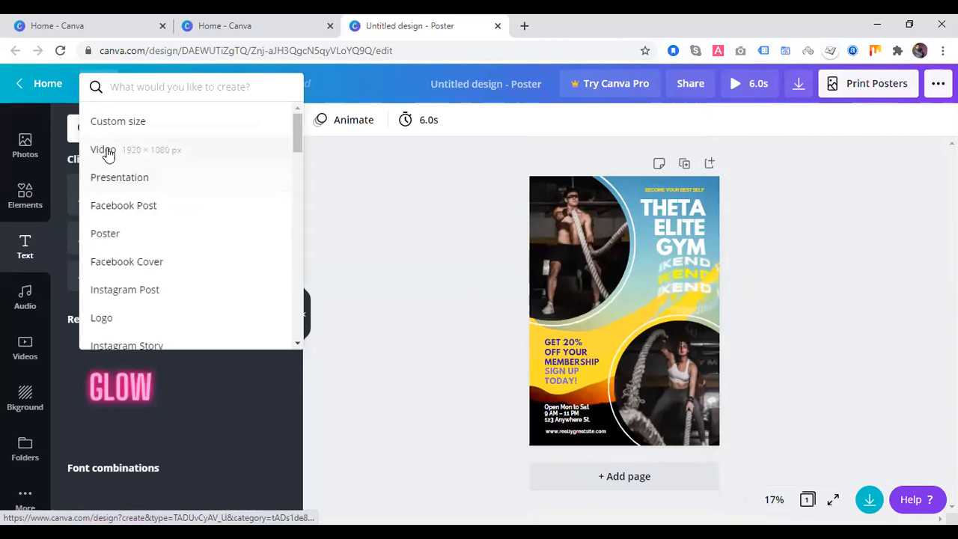
scroll(196, 207, "down", 3)
scroll(197, 207, "up", 3)
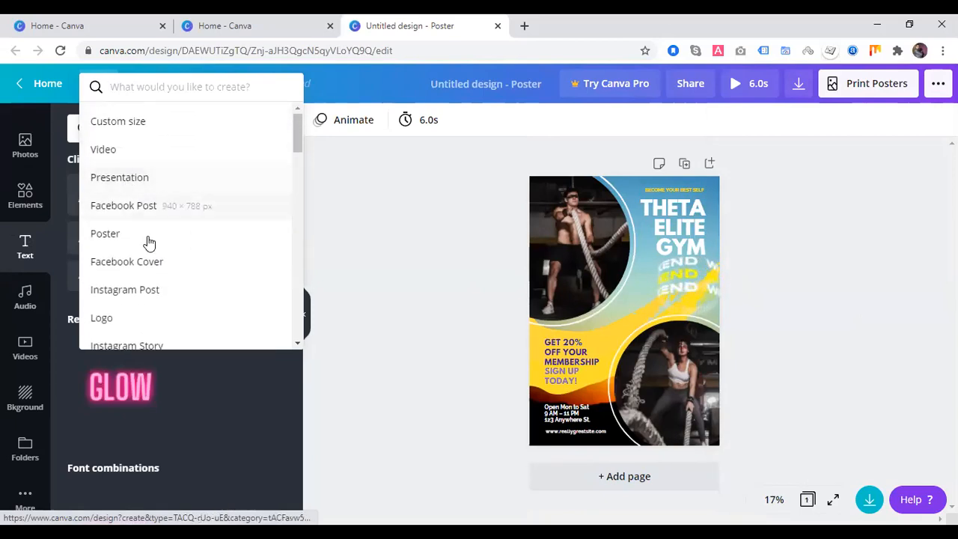
left_click(107, 153)
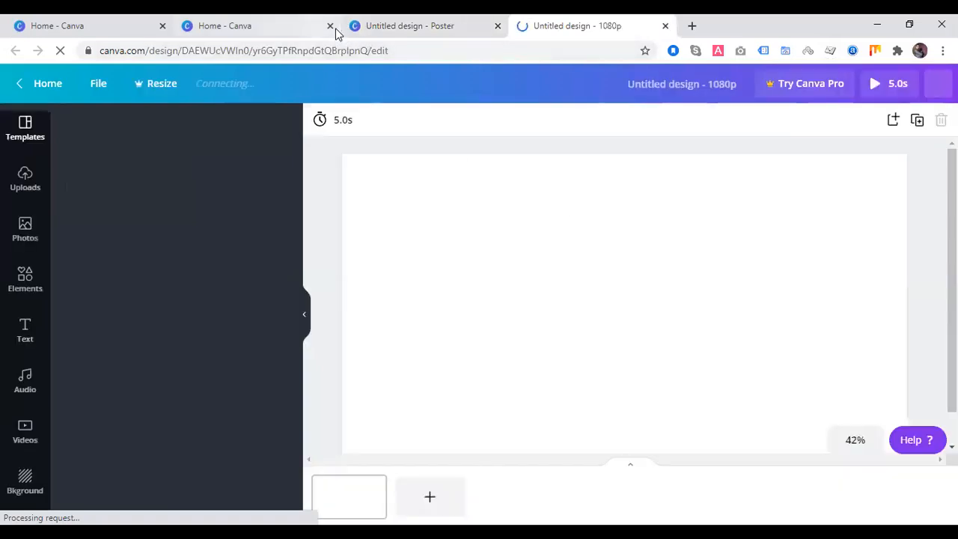
left_click(330, 26)
left_click(330, 26)
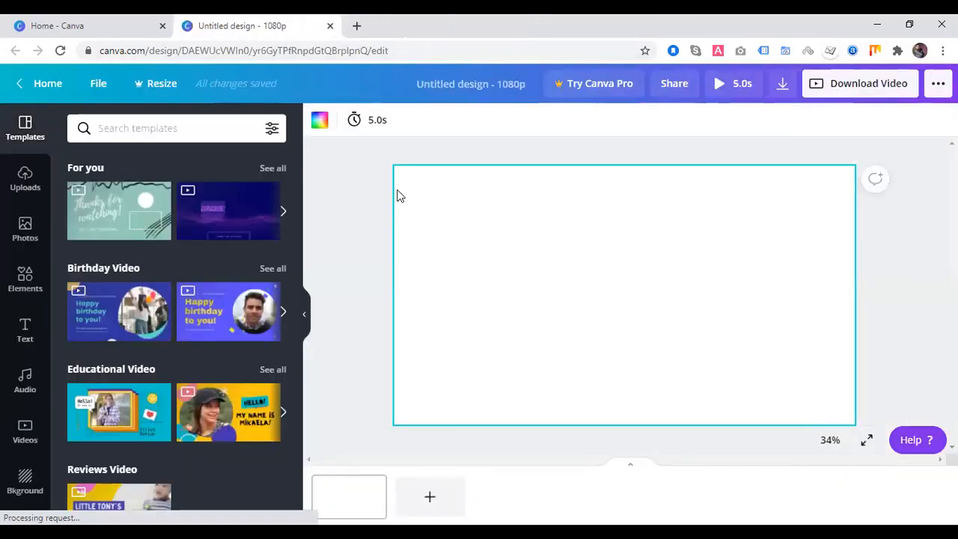
Try the "Thanks for watching!" video template on the blank page, and select its "Don't forget to subscribe!" text
scroll(230, 427, "down", 1)
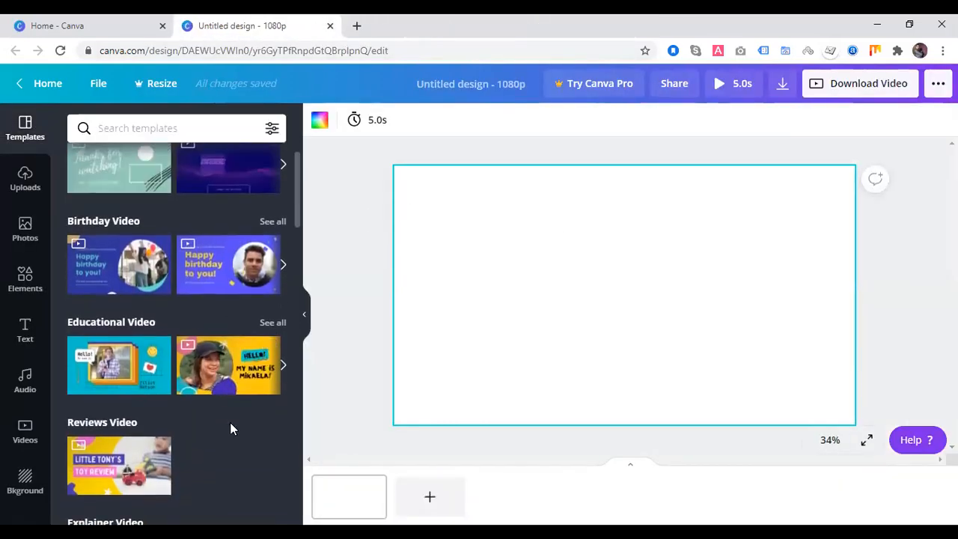
scroll(230, 427, "up", 1)
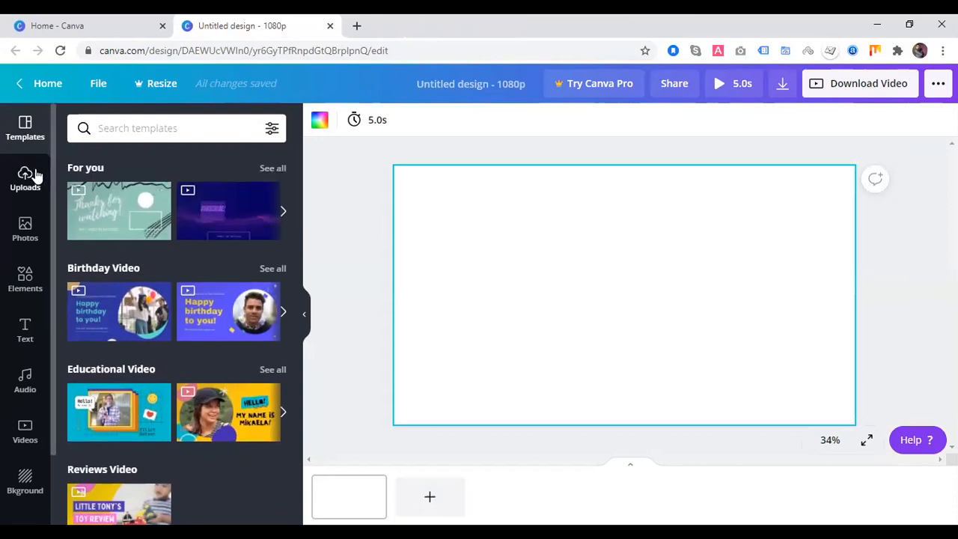
left_click(110, 215)
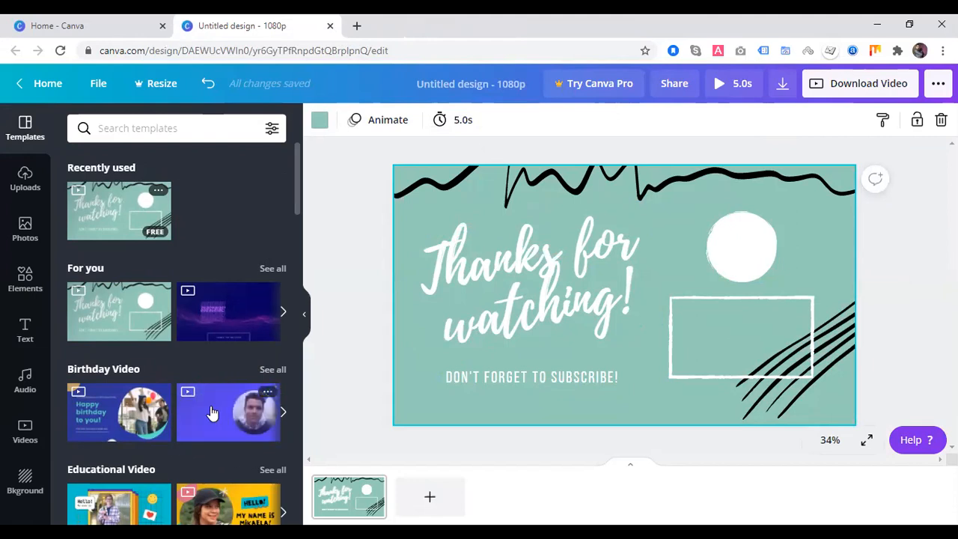
left_click(482, 380)
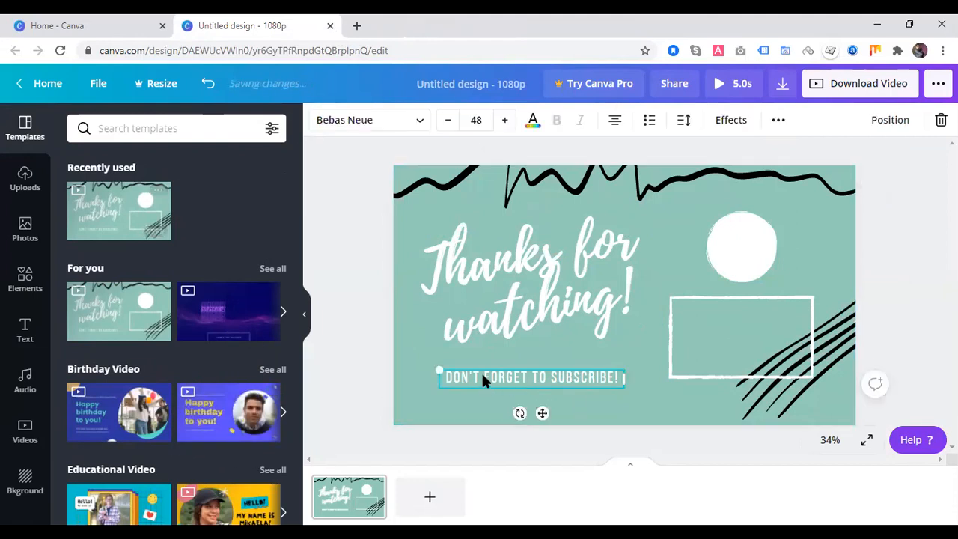
Apply the Colorful Bold Modern Birthday Video template's last yellow quote page, with its green quote page as a second page
left_click(208, 413)
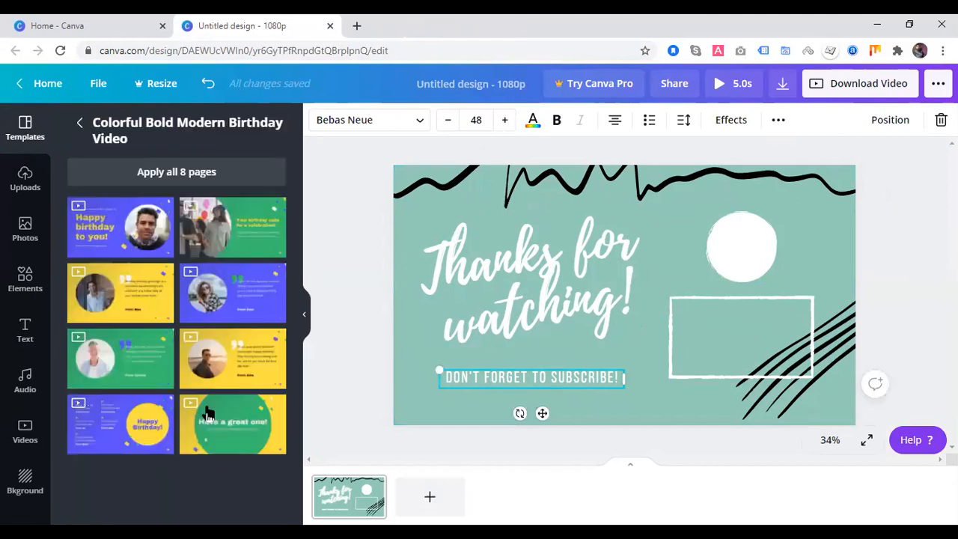
left_click(234, 367)
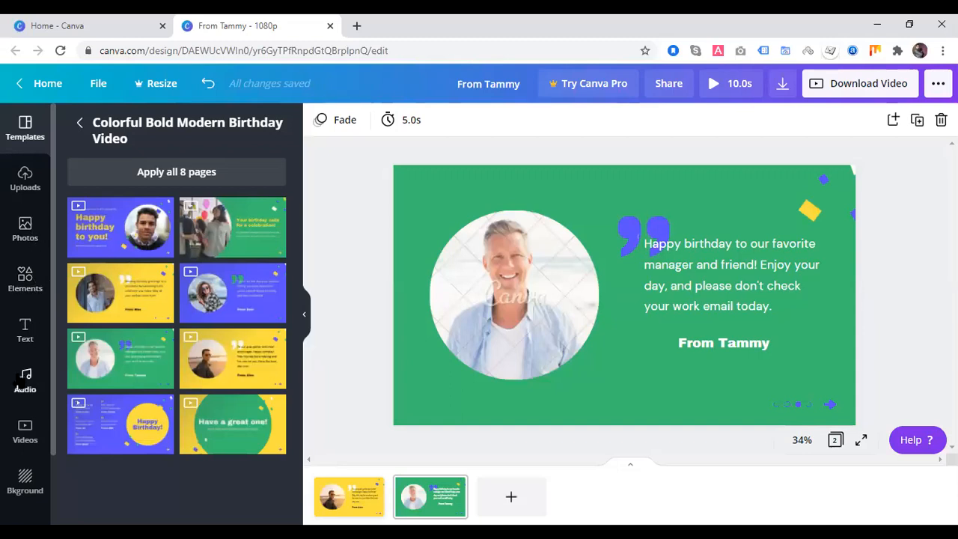
Add the recently used snowy mountain video to the green page, enlarge it to fill the page, and preview the design
left_click(26, 440)
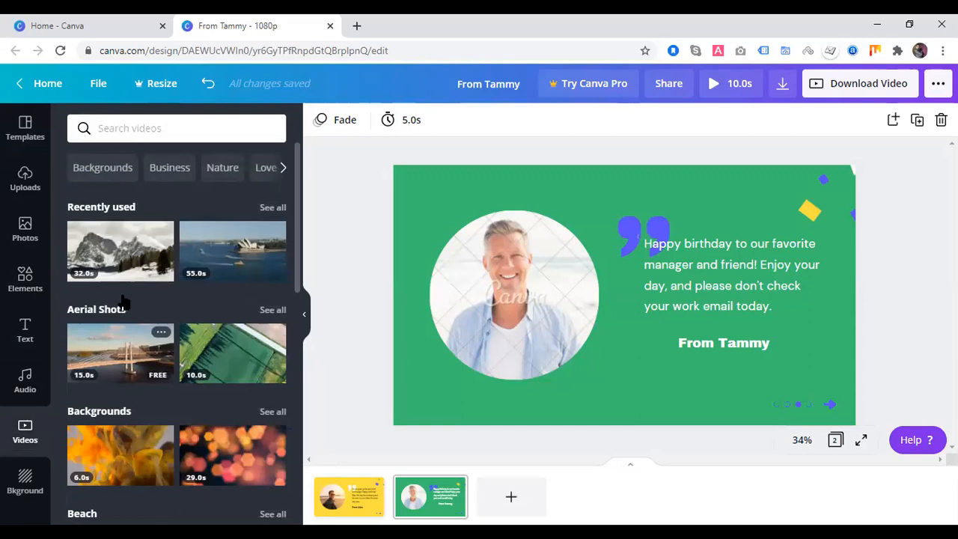
left_click(125, 260)
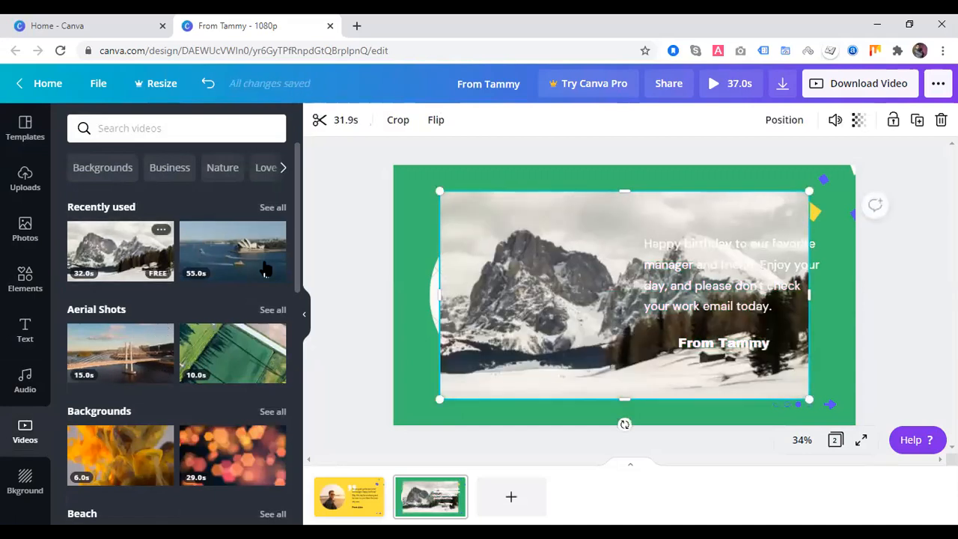
left_click_drag(440, 192, 391, 168)
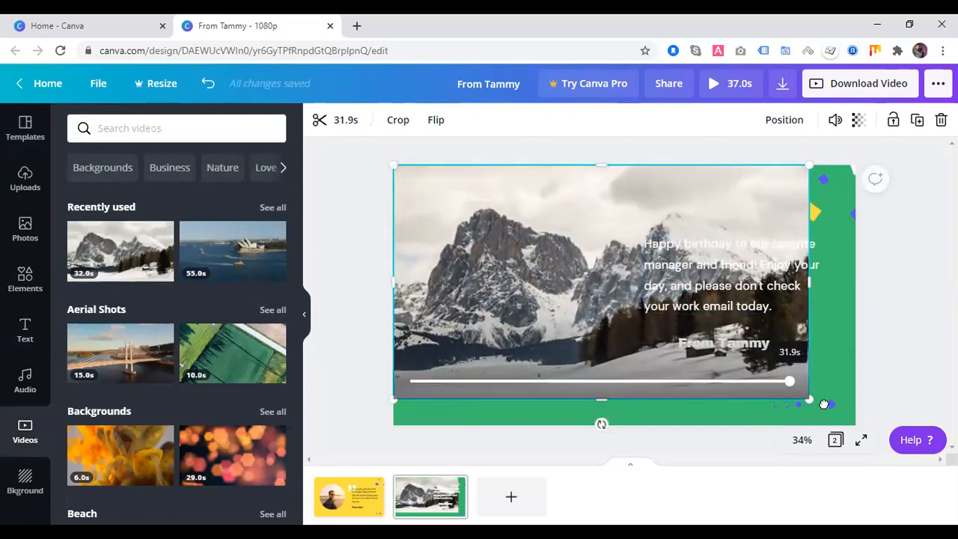
left_click_drag(808, 399, 856, 424)
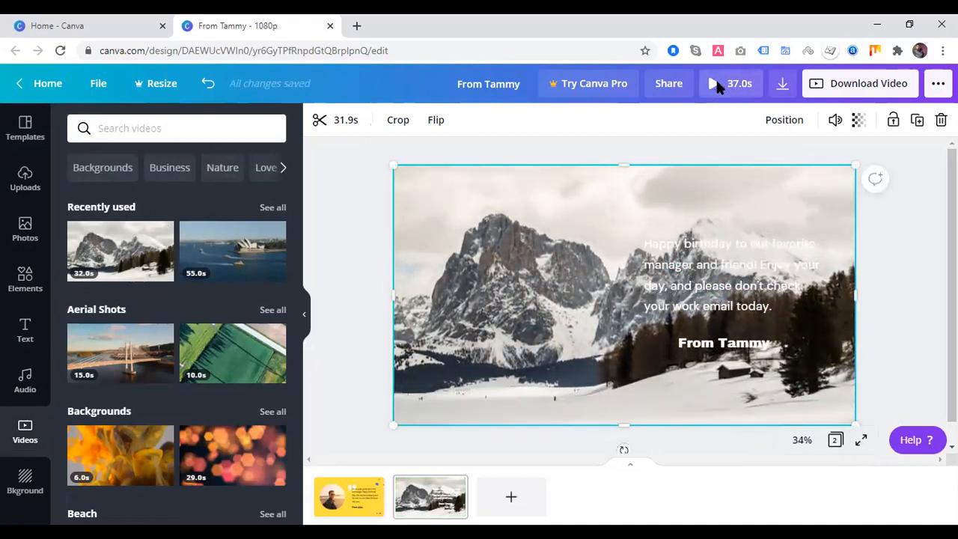
left_click(715, 84)
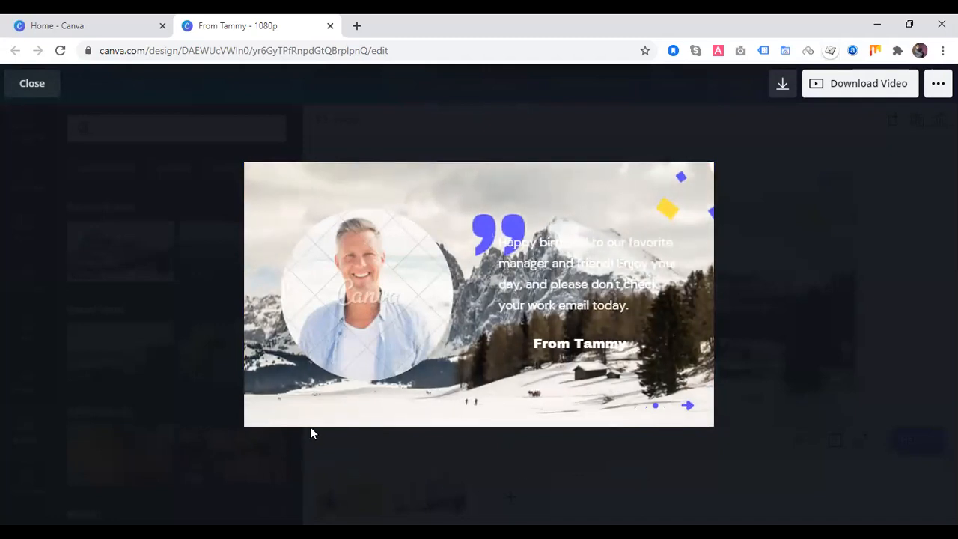
left_click(32, 83)
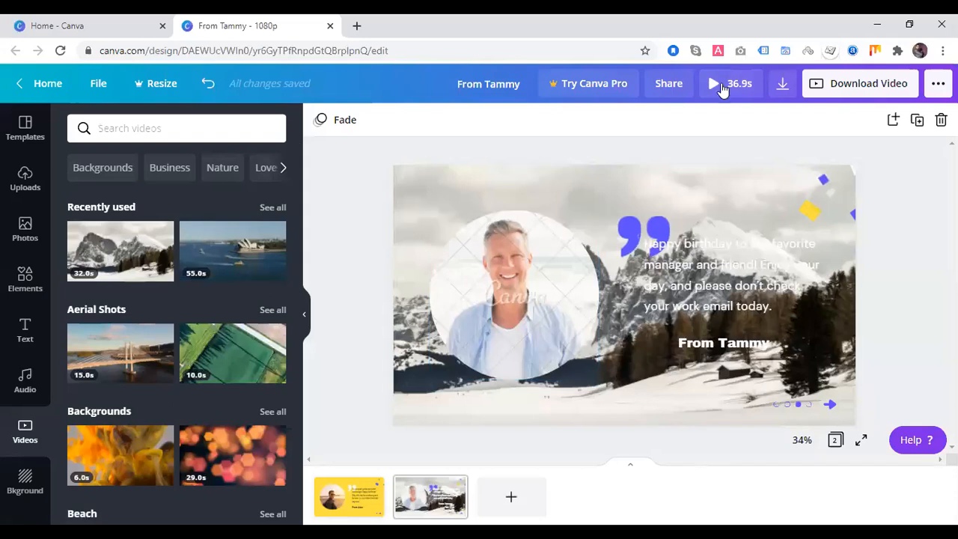
Browse the audio library's track collections, from Epic and Travel through Piano and Happy to Cinematic
left_click(25, 389)
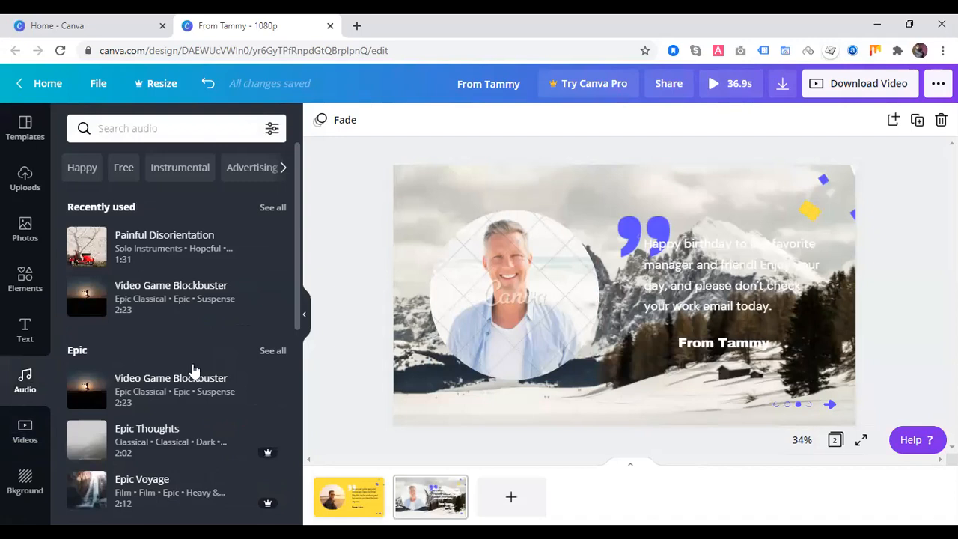
scroll(196, 366, "down", 3)
scroll(196, 366, "down", 3)
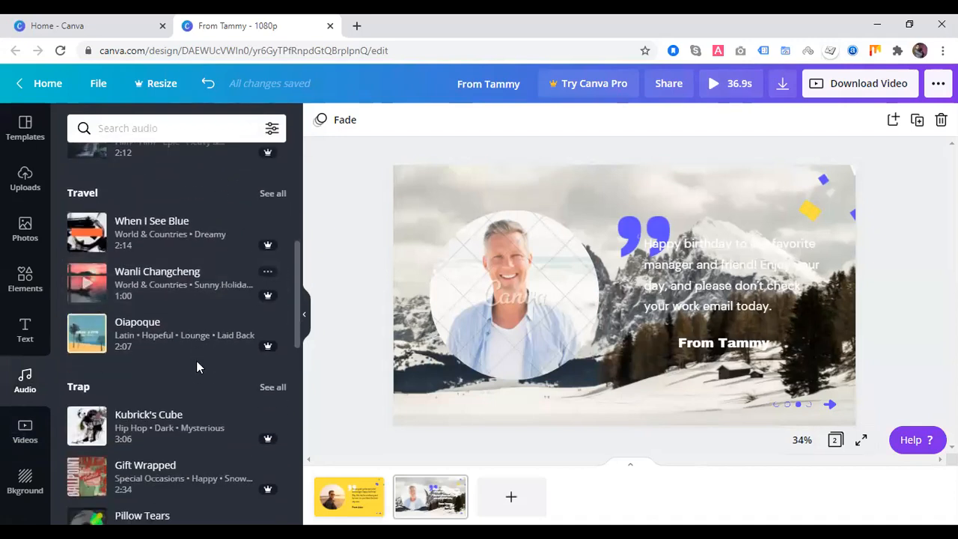
scroll(196, 366, "down", 2)
scroll(197, 367, "down", 3)
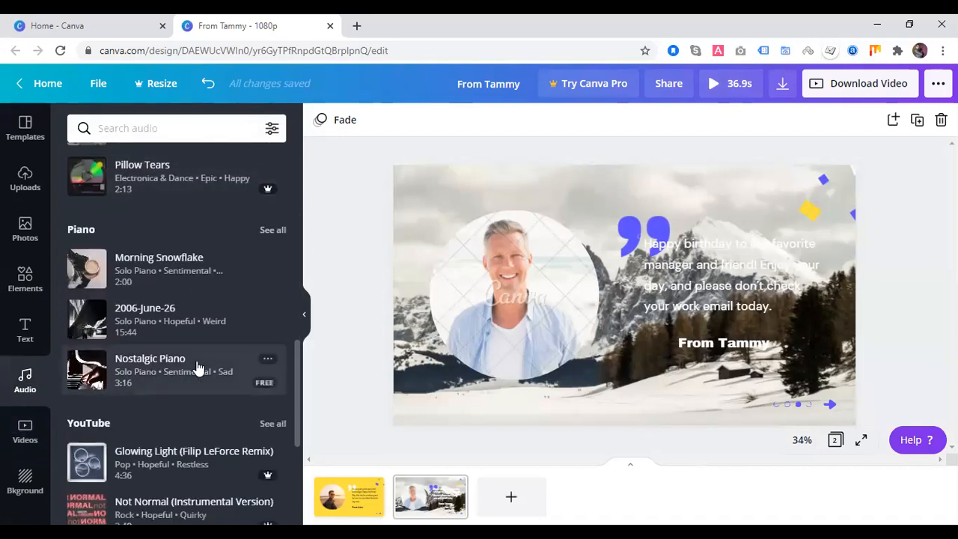
scroll(197, 367, "down", 6)
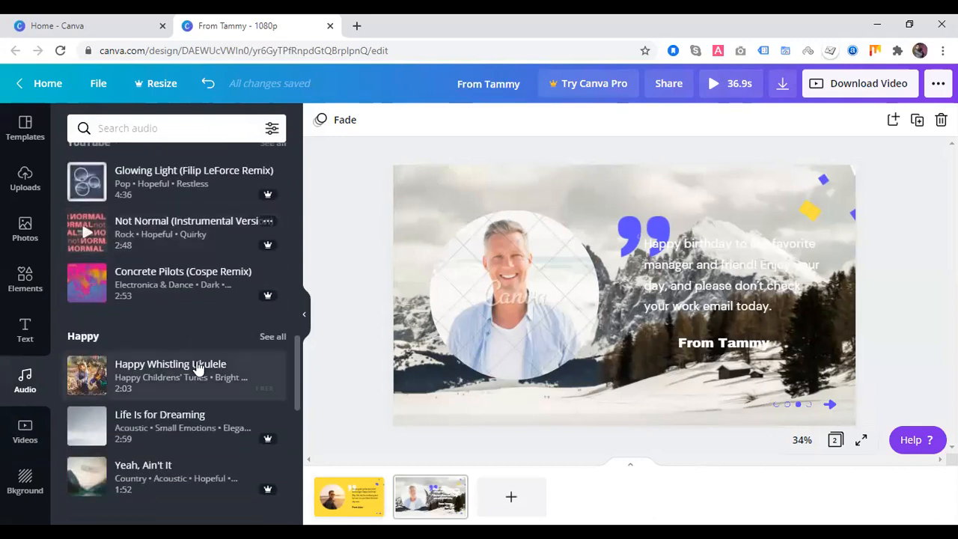
scroll(197, 367, "down", 2)
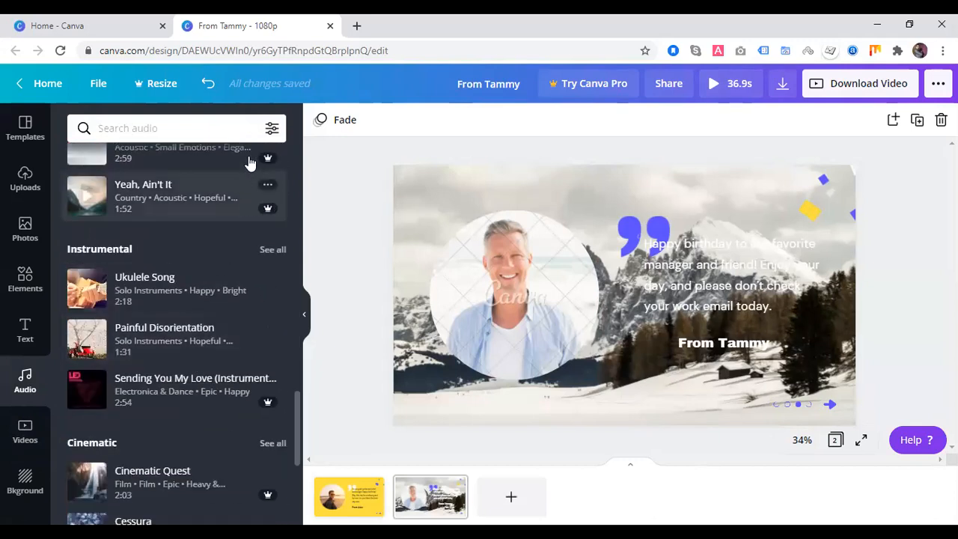
Filter the audio library to Free tracks only, and browse the filtered collections
left_click(271, 130)
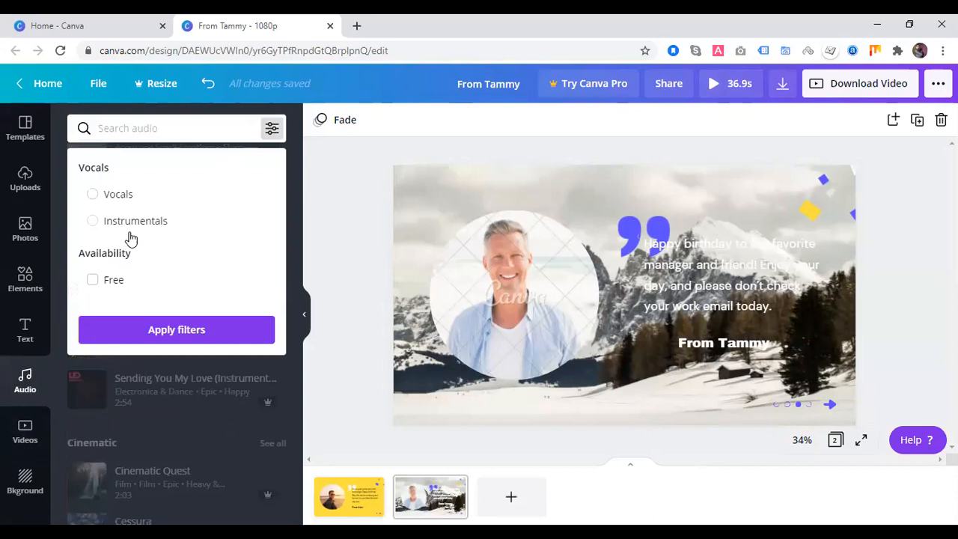
left_click(92, 281)
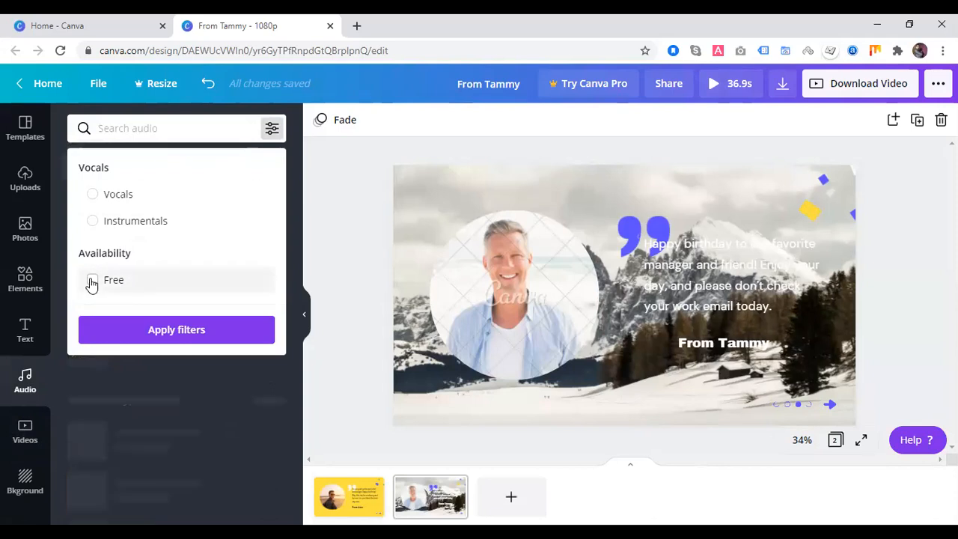
left_click(159, 330)
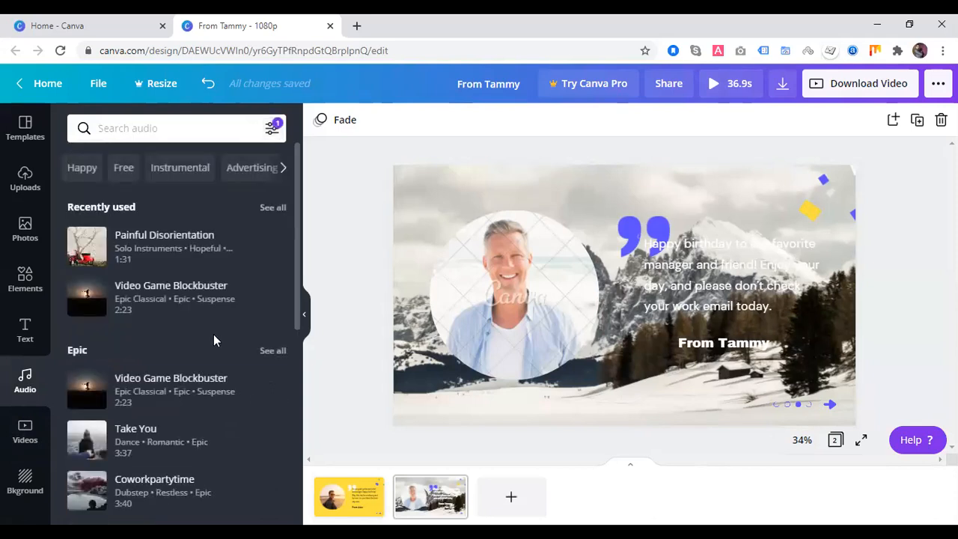
scroll(213, 341, "down", 5)
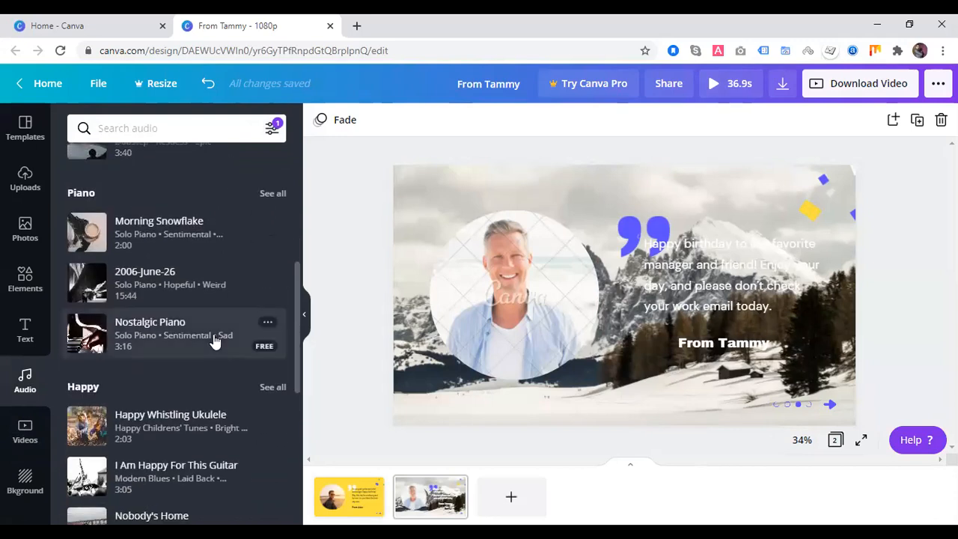
Add the recently used Painful Disorientation track to the birthday video, and preview the design
scroll(213, 337, "up", 5)
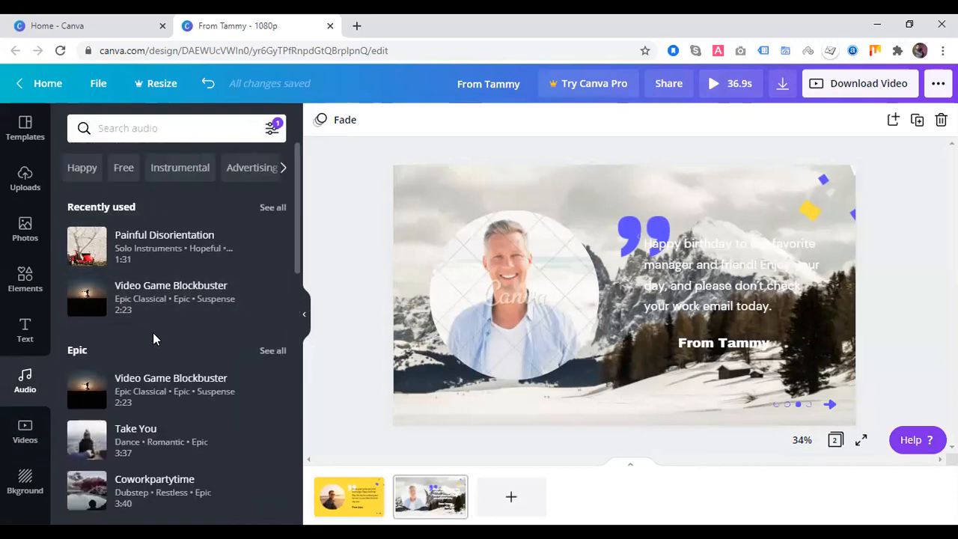
scroll(224, 380, "down", 6)
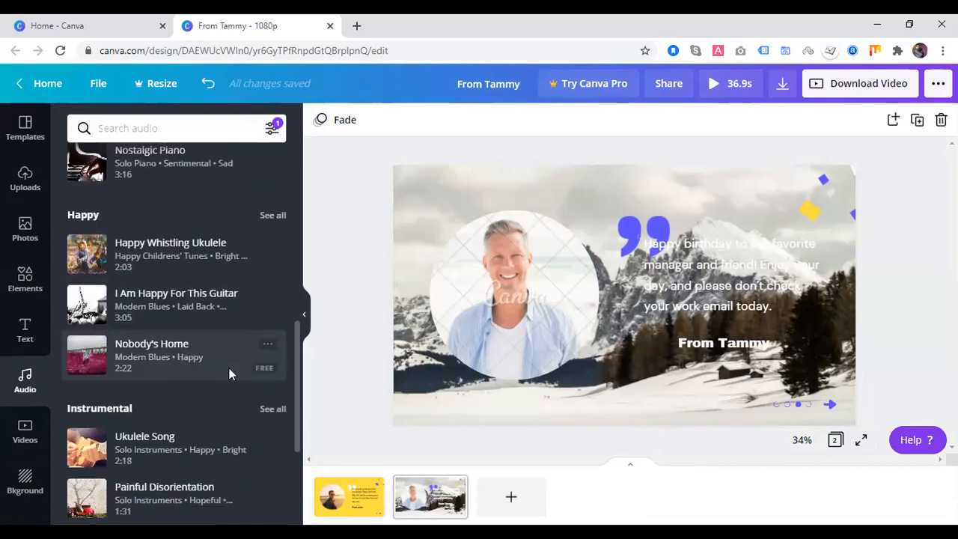
scroll(231, 374, "up", 2)
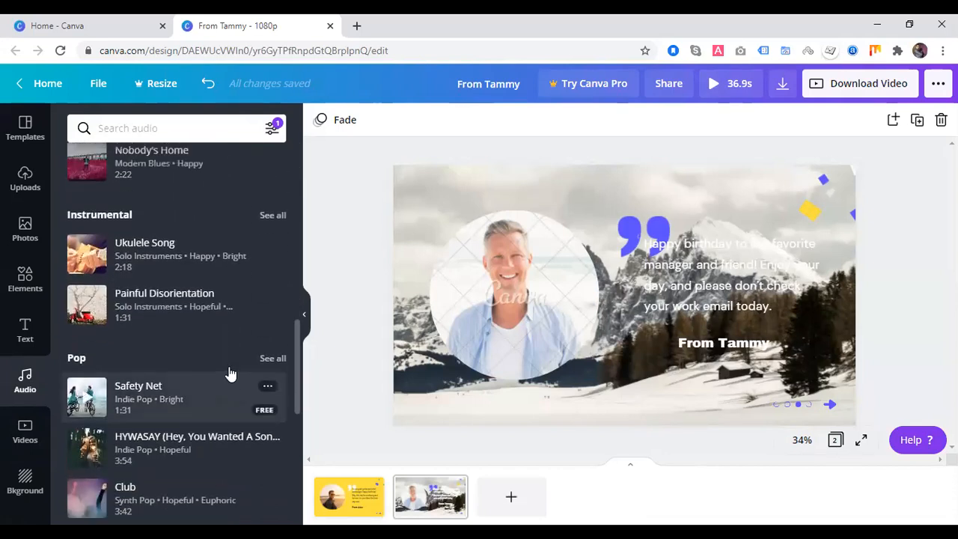
scroll(149, 373, "up", 8)
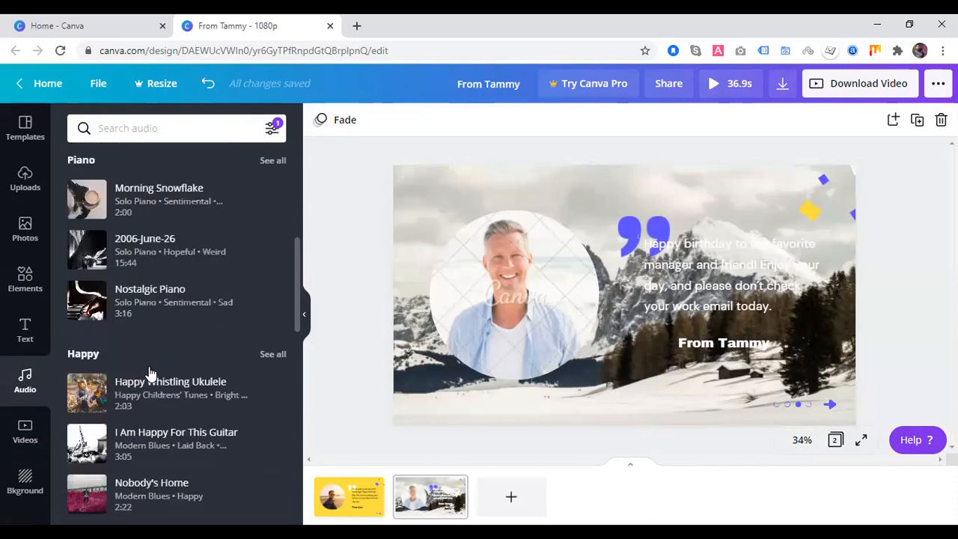
scroll(120, 359, "up", 3)
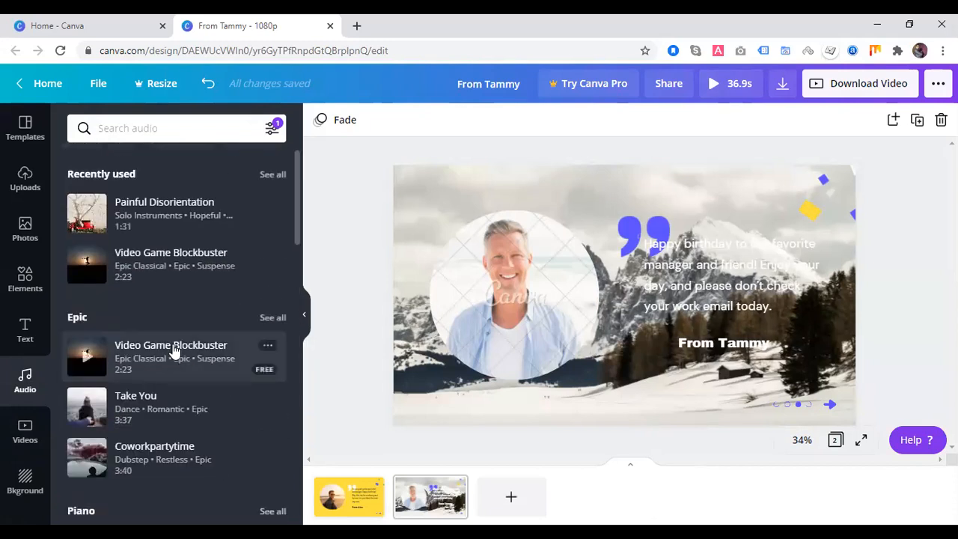
left_click(137, 247)
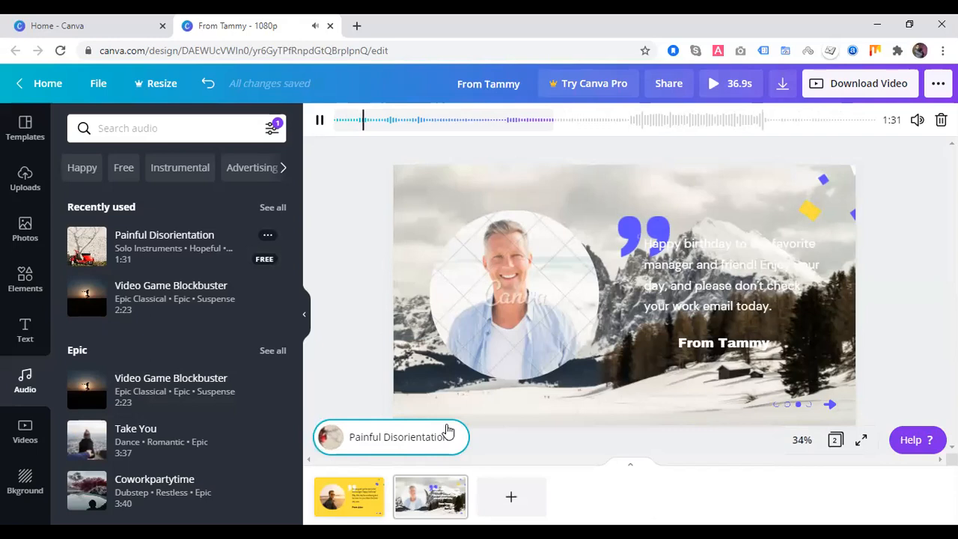
left_click(715, 84)
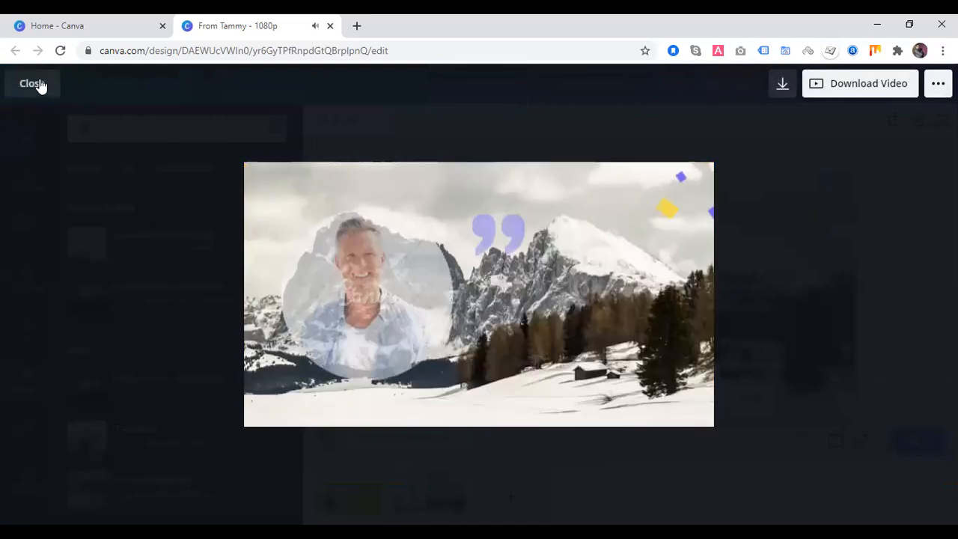
left_click(37, 84)
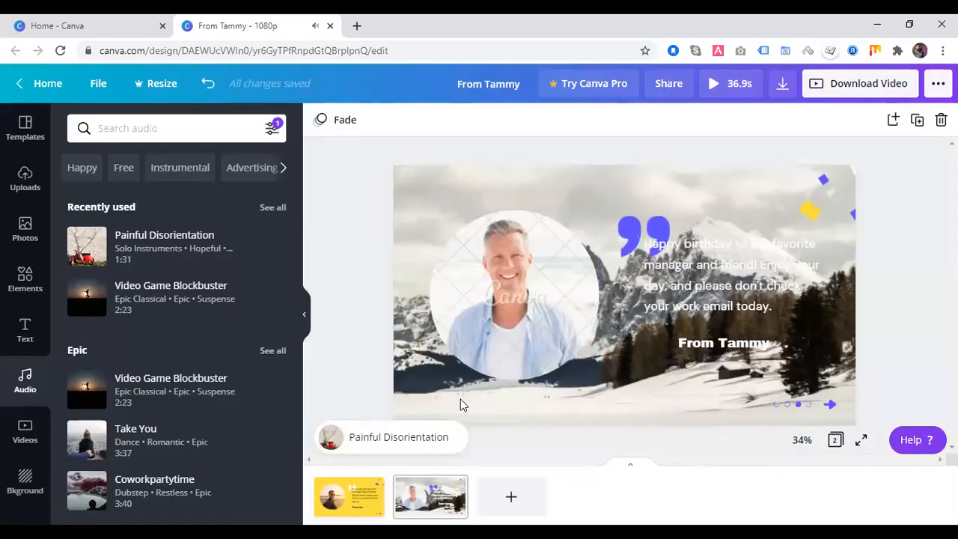
left_click(641, 397)
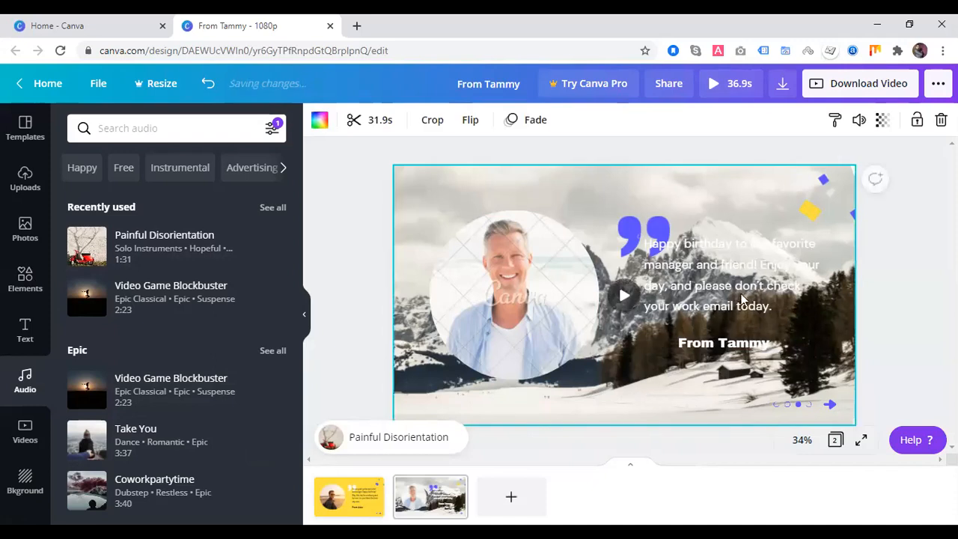
Open the video download options and set the file type to GIF (short clip, no sound)
left_click(870, 87)
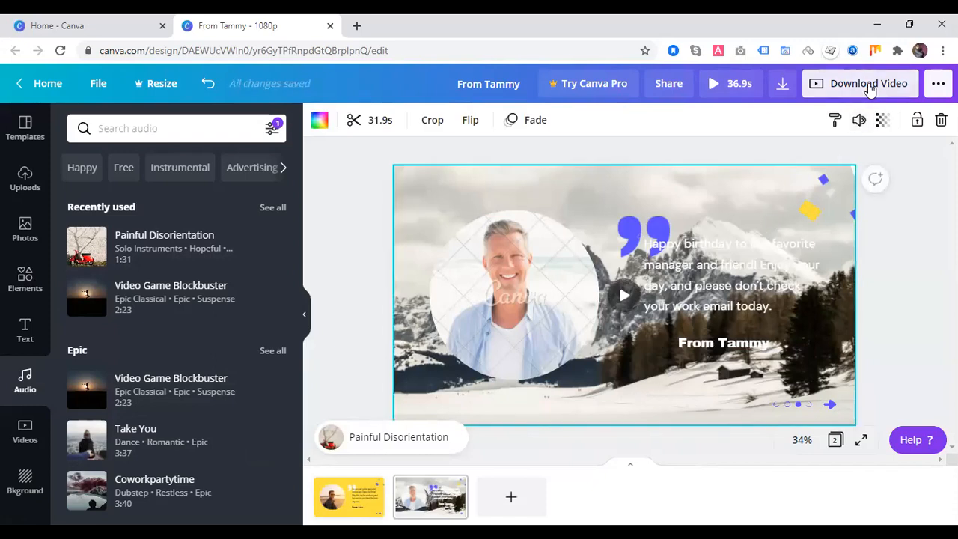
left_click(806, 210)
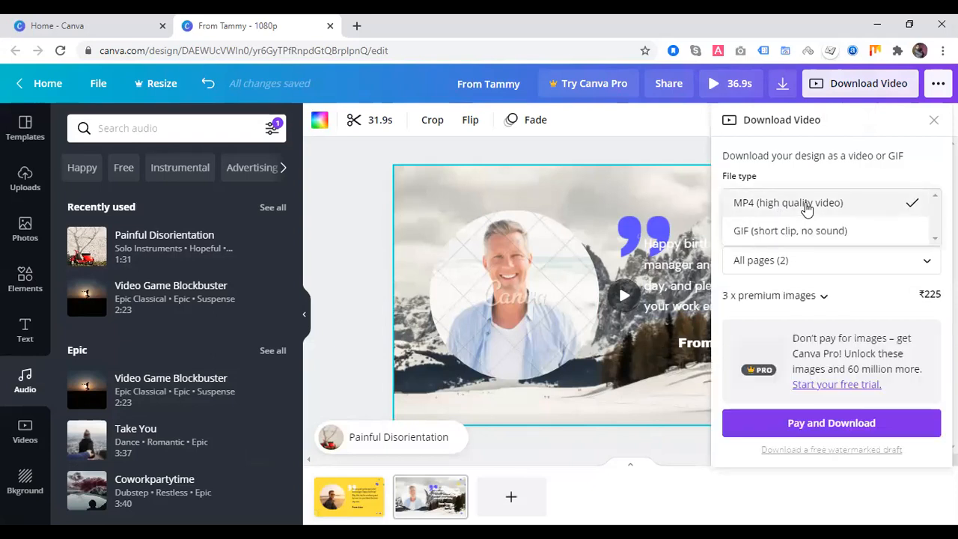
left_click(805, 210)
left_click(802, 209)
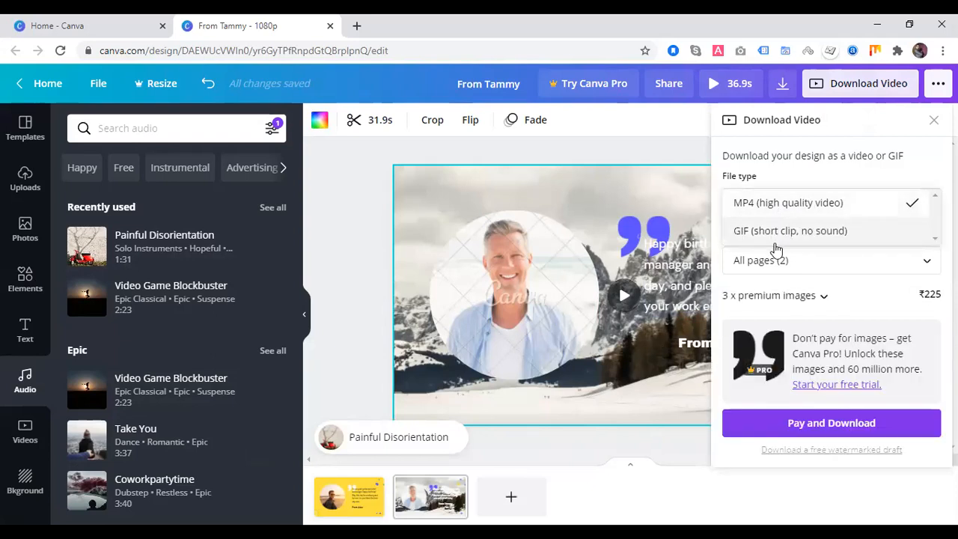
left_click(762, 232)
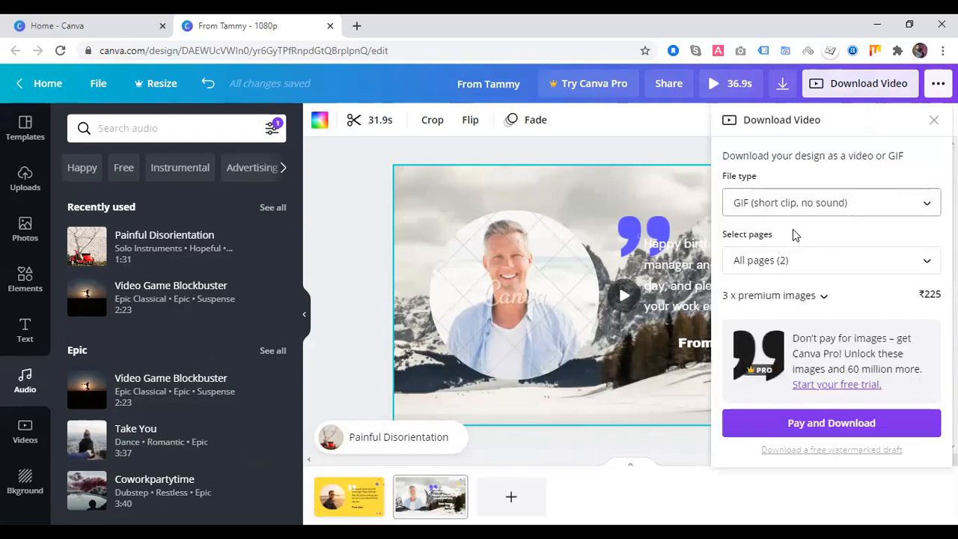
Check the page selection and the premium image charges for the GIF, and proceed to the paid download
left_click(784, 263)
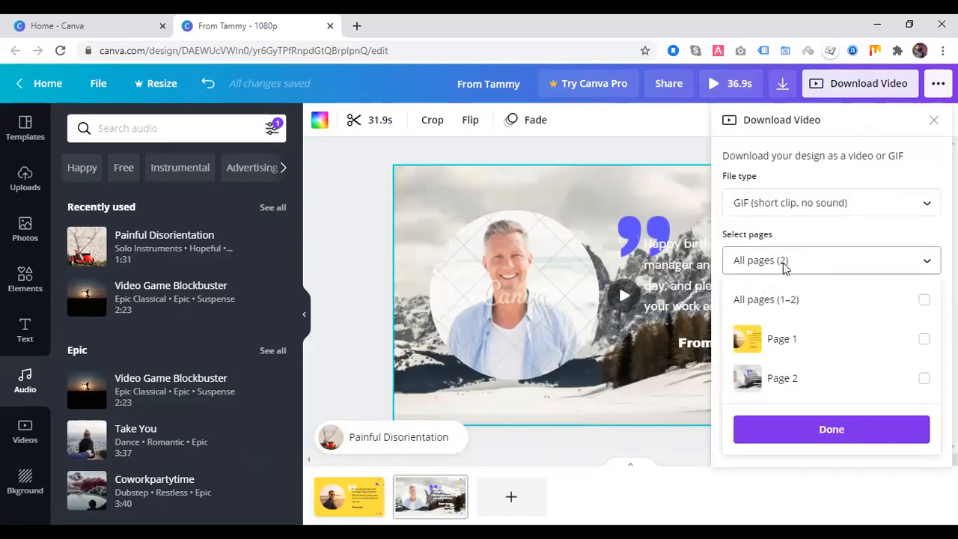
left_click(784, 268)
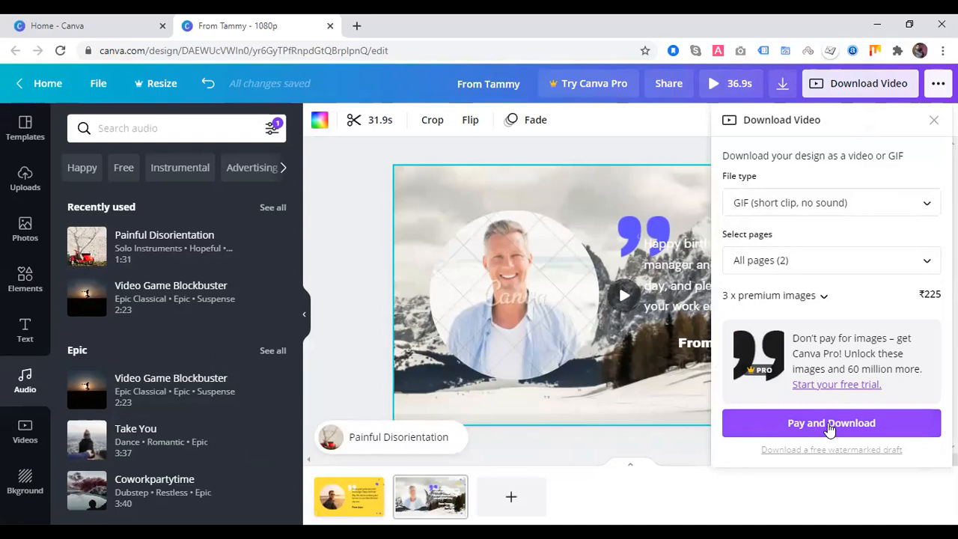
left_click(823, 296)
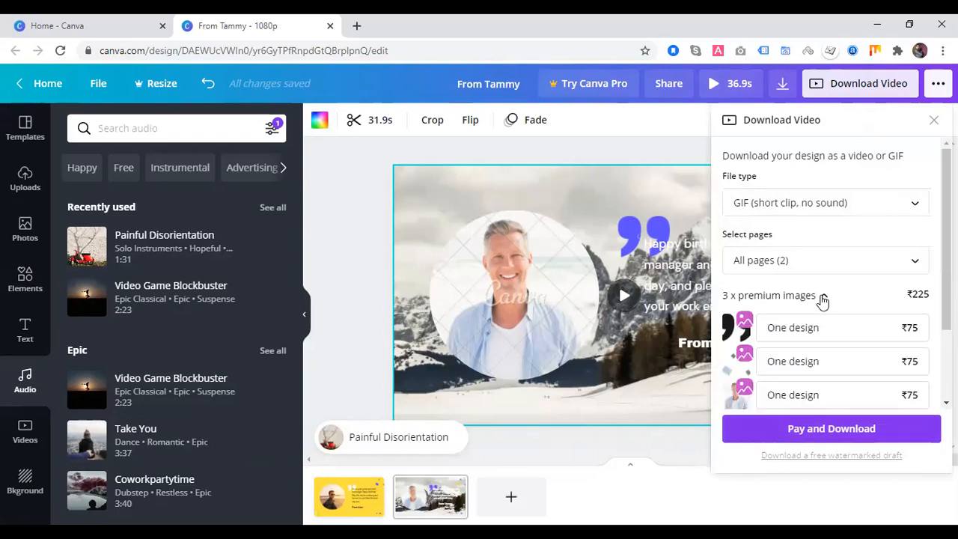
left_click(823, 297)
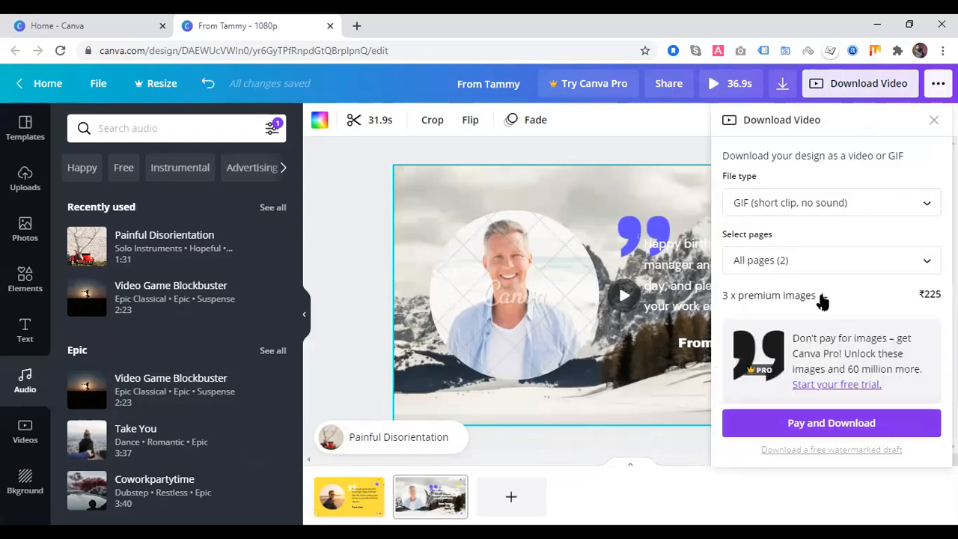
left_click(827, 425)
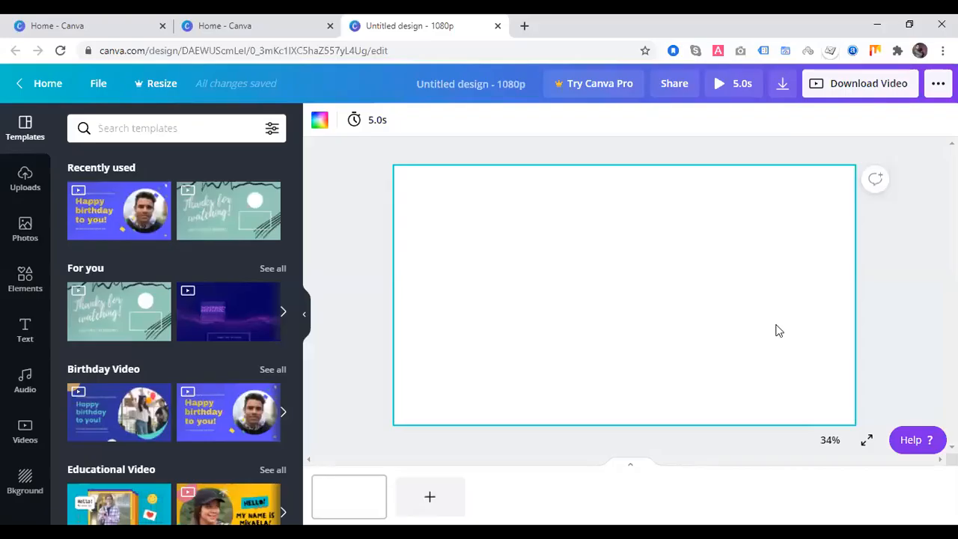
Add the recently used snowy mountain video to the blank 1080p design, preview it, and enlarge it to fill the page
left_click(26, 440)
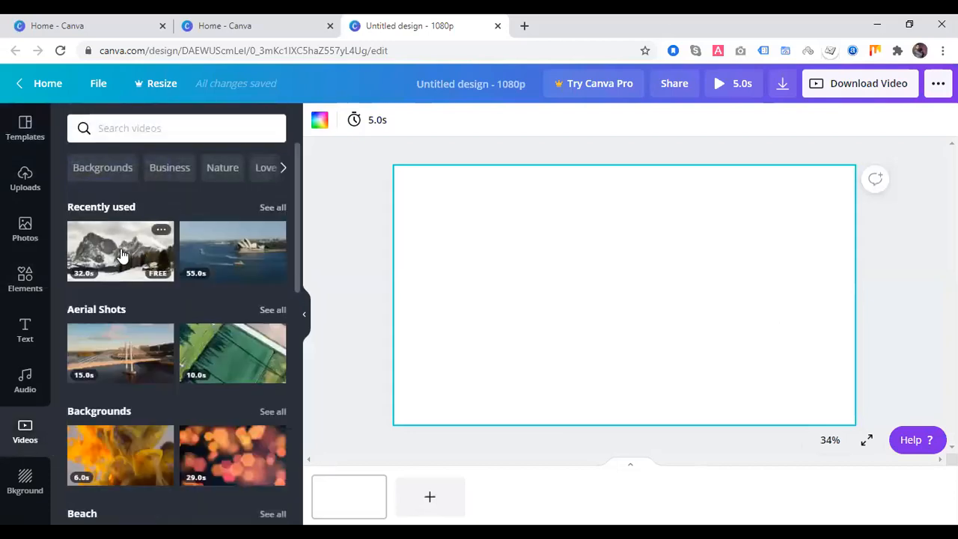
left_click(120, 253)
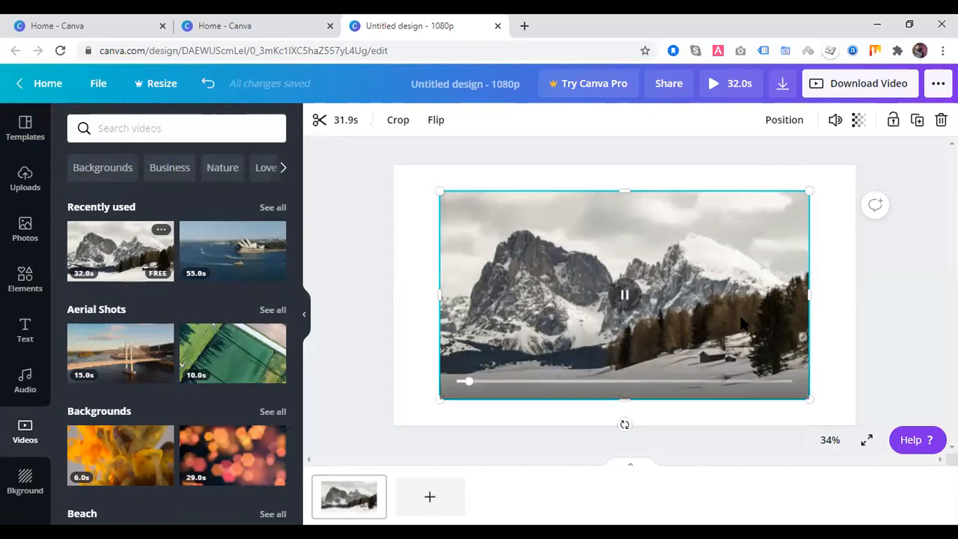
left_click(715, 86)
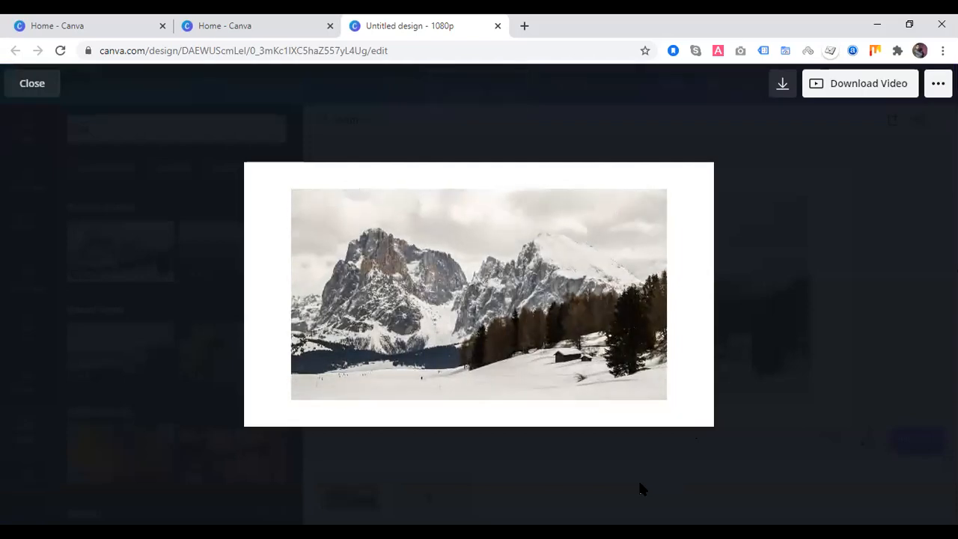
key("Escape")
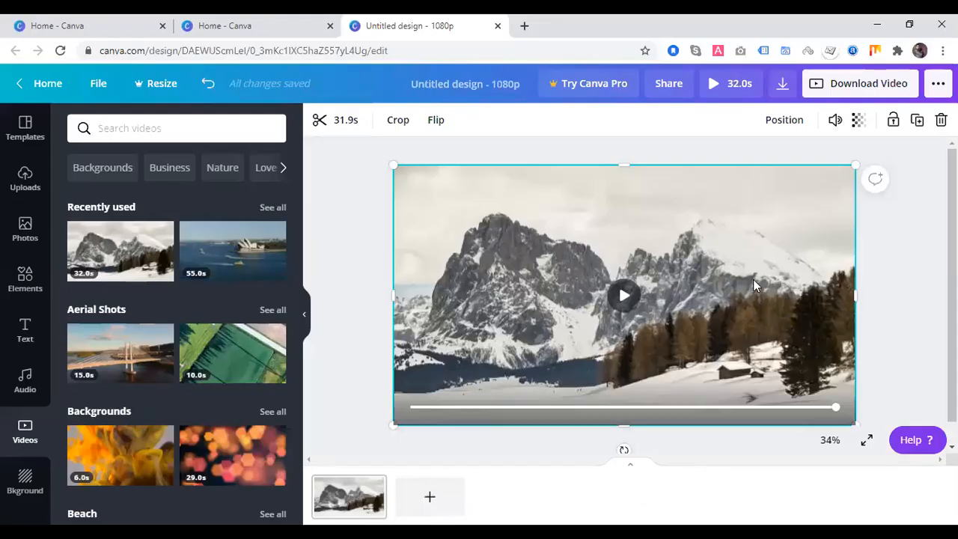
Set the mountain video's volume to 0 and make the video the page background
left_click(834, 121)
left_click(817, 162)
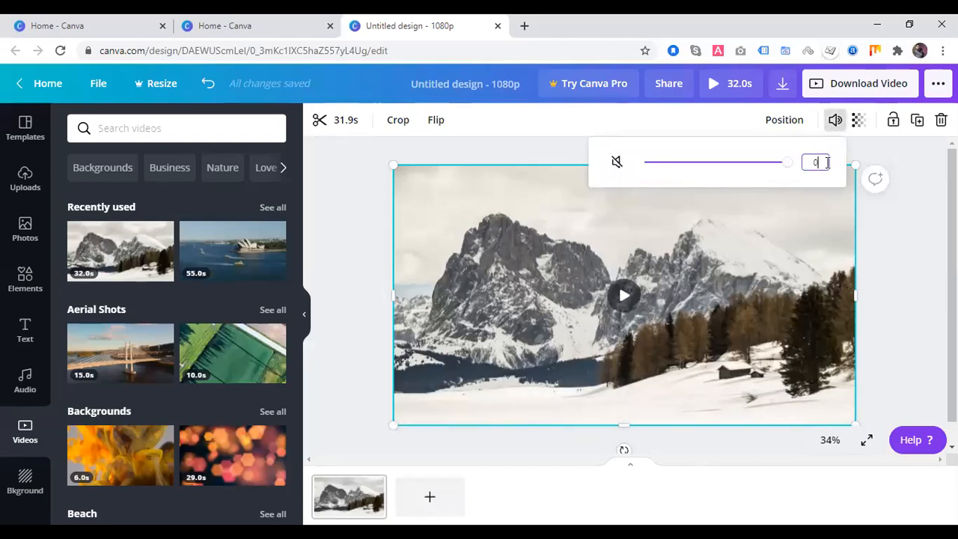
type("0")
key("Return")
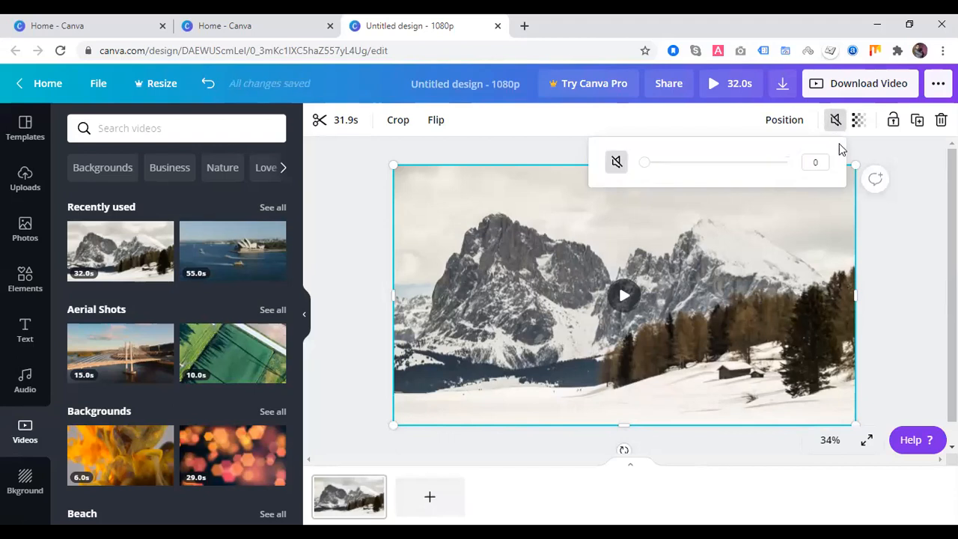
left_click(891, 153)
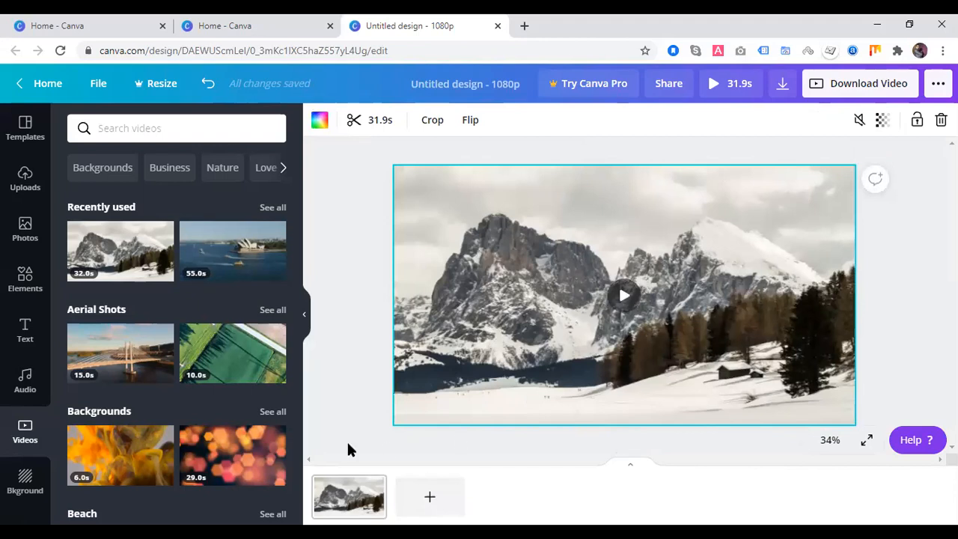
Add the recently used Painful Disorientation track to the mountain video design, and preview the result with sound
left_click(23, 385)
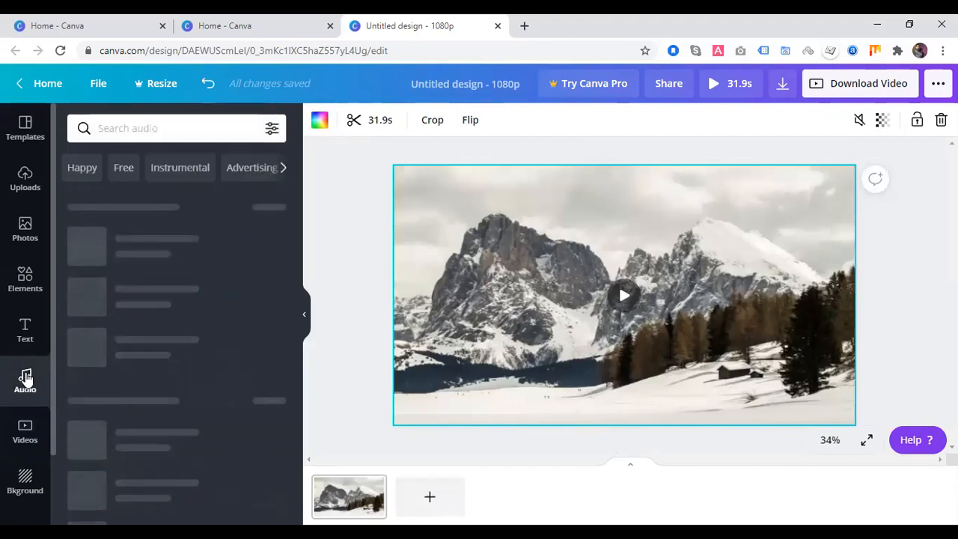
left_click(131, 302)
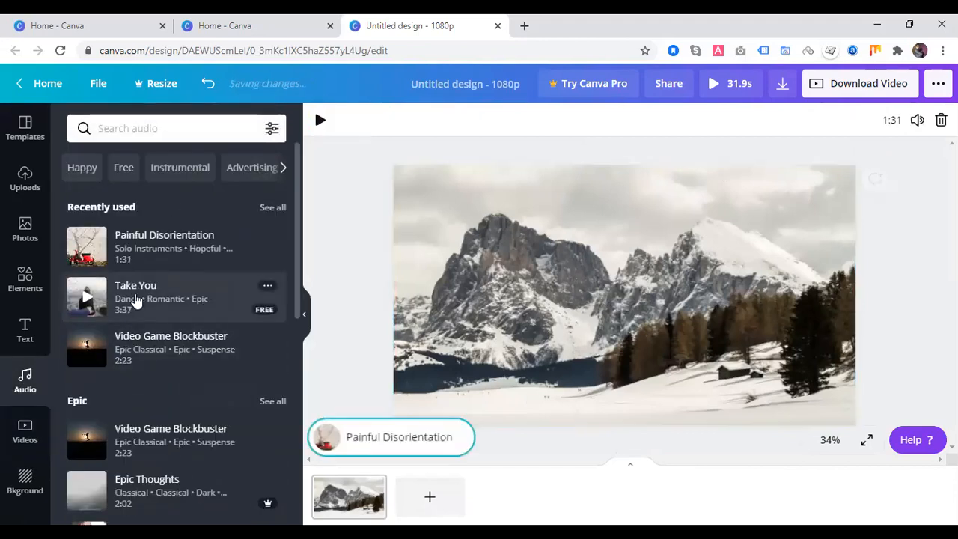
left_click(712, 88)
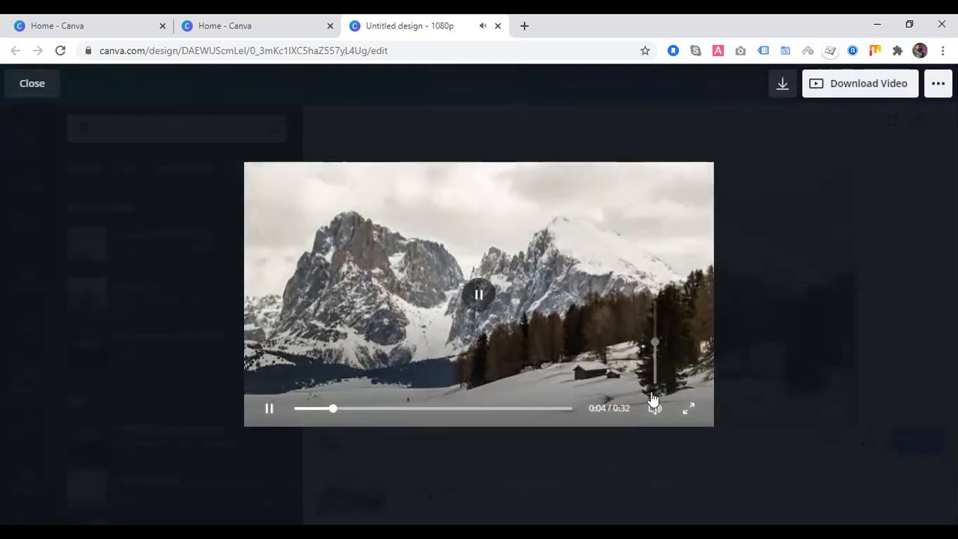
mouse_move(654, 403)
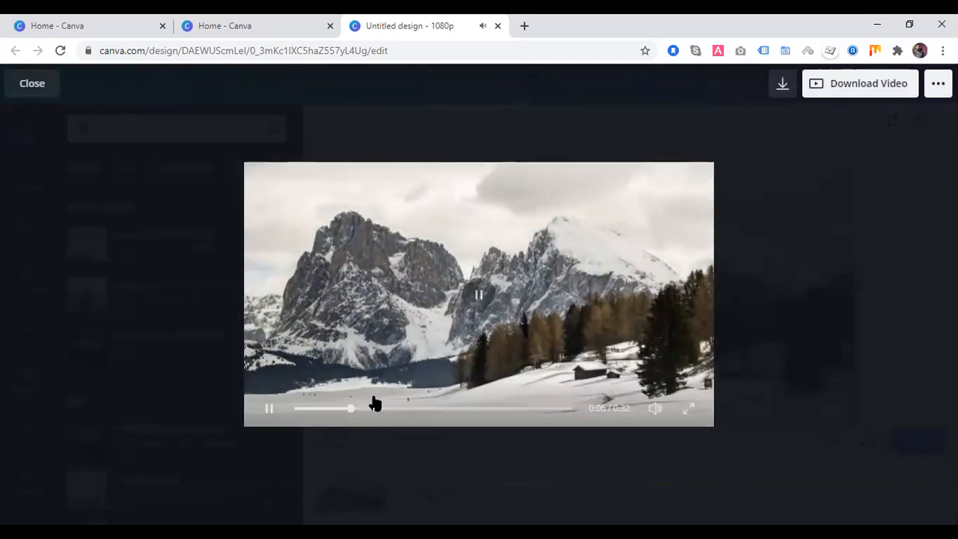
left_click(32, 89)
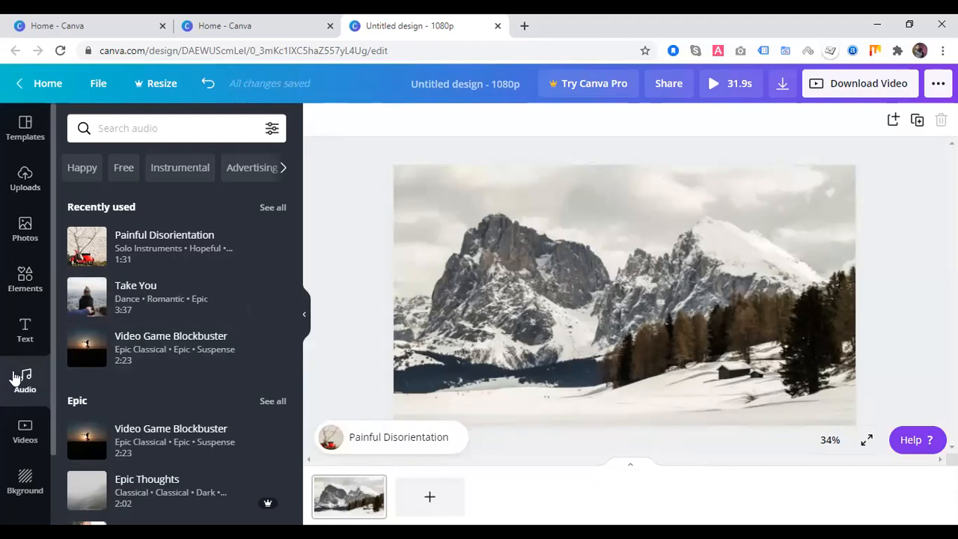
Add a heading reading "The Ray of Hope" over the snow along the lower edge of the mountain video
left_click(25, 330)
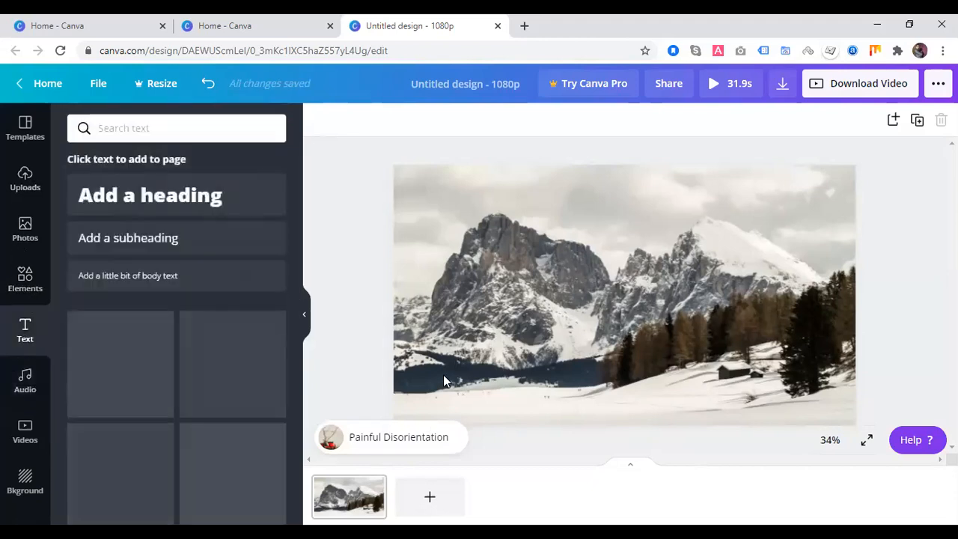
left_click(456, 357)
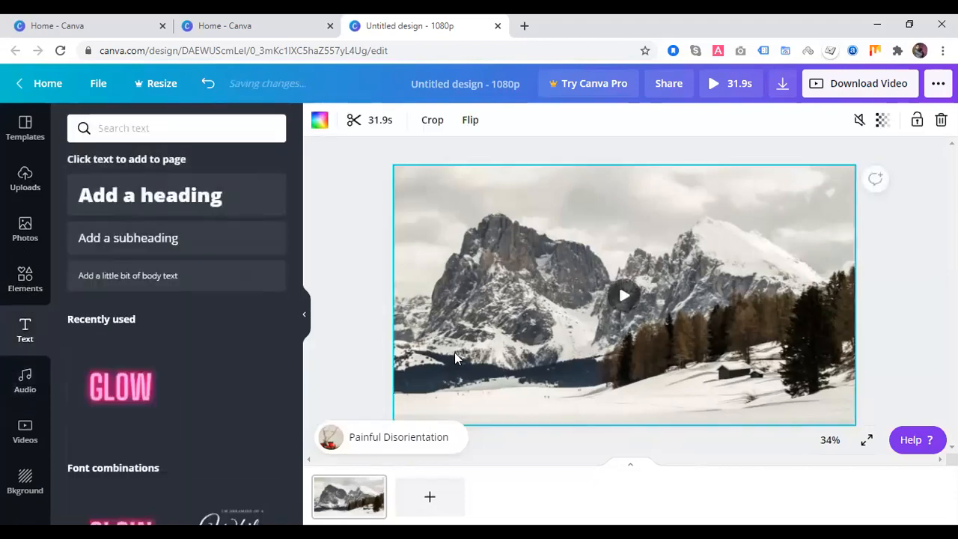
left_click(135, 196)
left_click_drag(601, 313, 600, 417)
type("T")
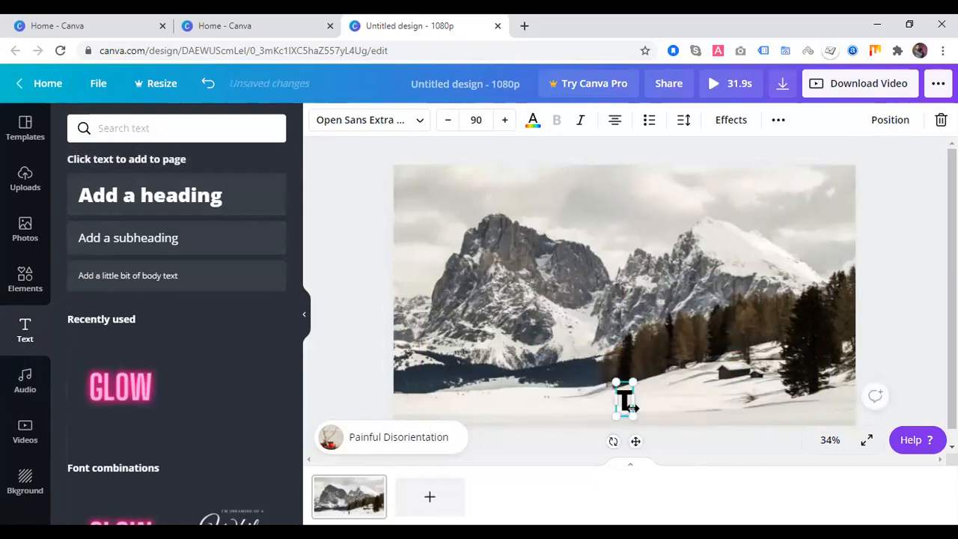
type("he Ra")
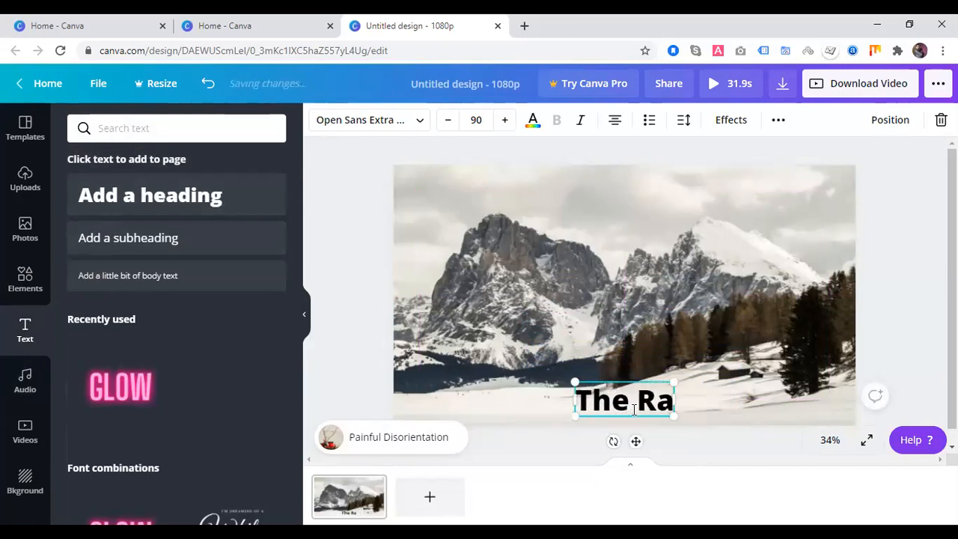
type("y of Hope")
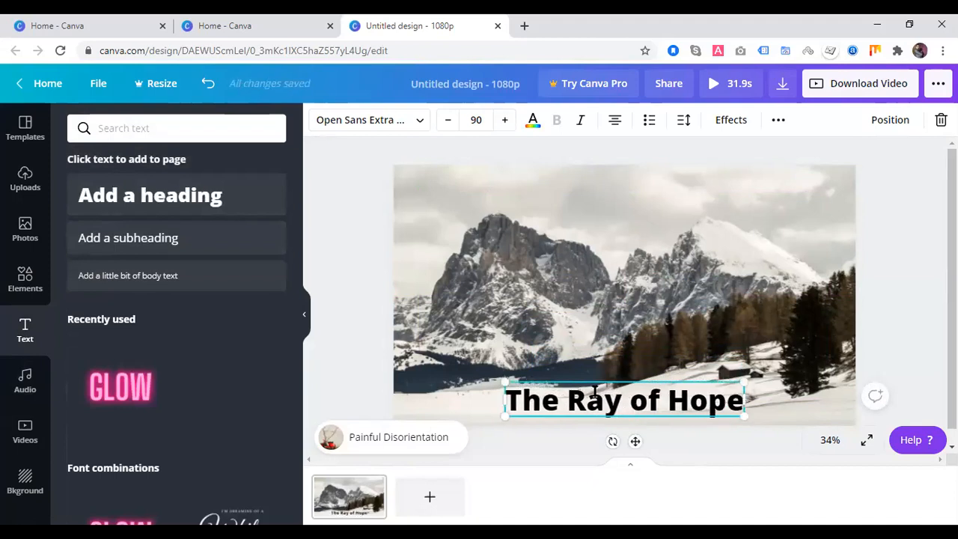
Add the recently used neon GLOW text, shrink it into the upper-left corner of the video, and delete the large duplicate
left_click(779, 405)
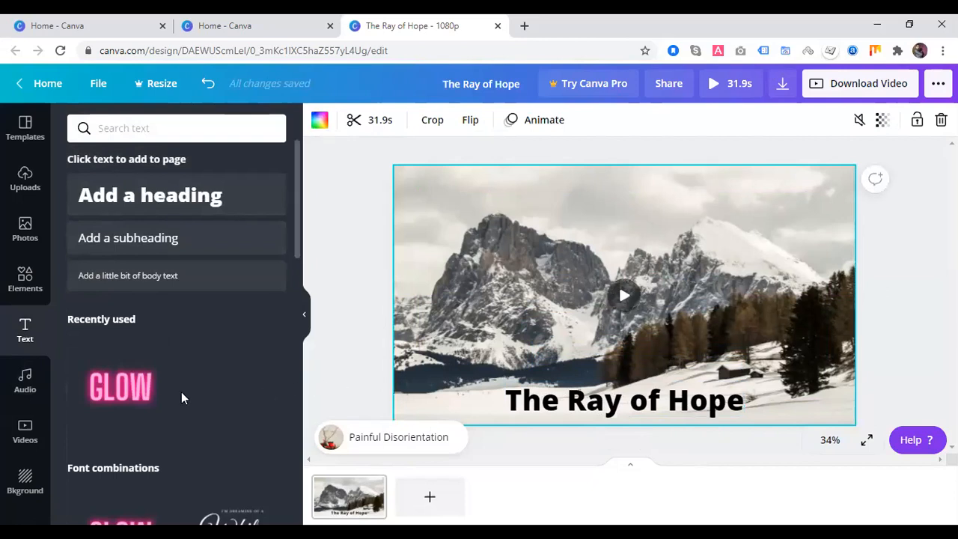
left_click(120, 389)
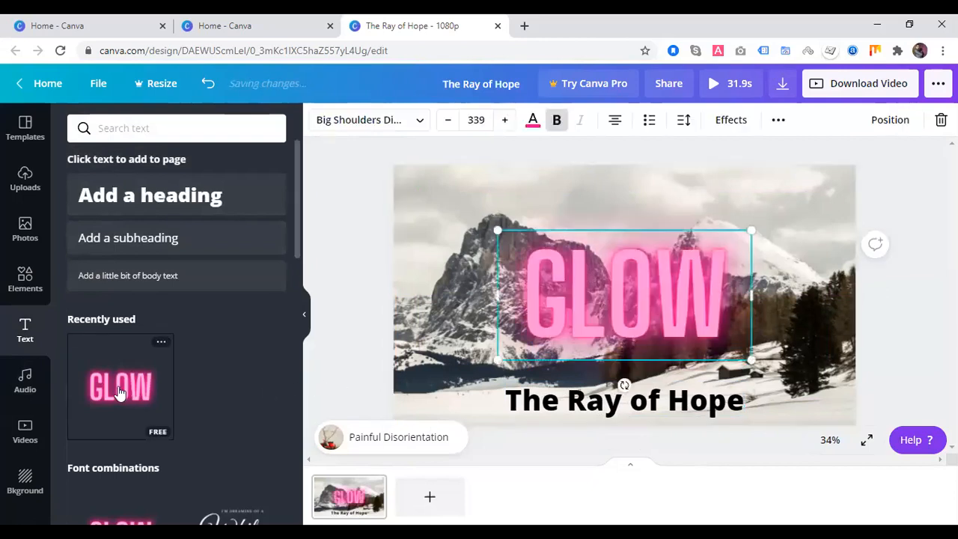
left_click_drag(752, 362, 589, 277)
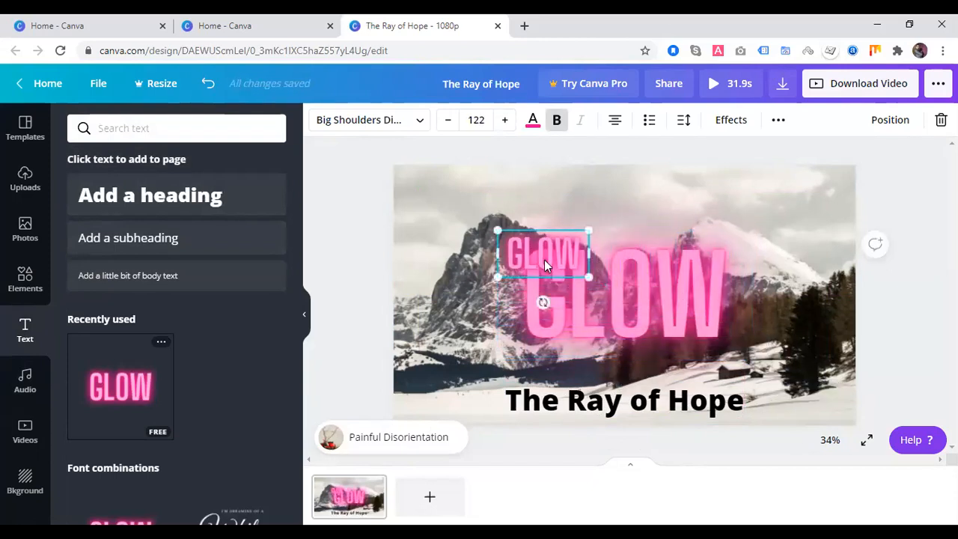
left_click_drag(533, 233, 438, 176)
left_click(597, 283)
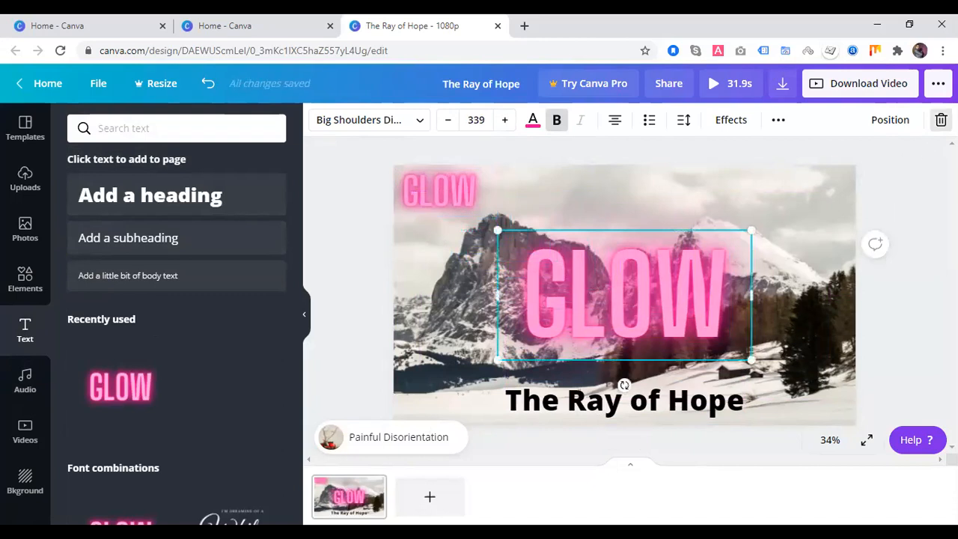
left_click(941, 119)
Change the small GLOW text to "LIFE" and shrink it further in the corner
left_click(442, 194)
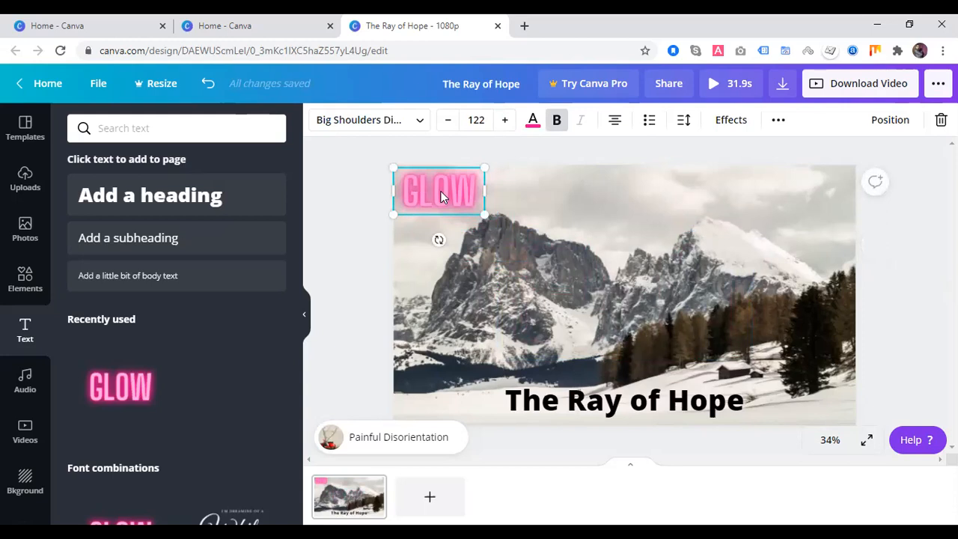
double_click(442, 191)
type("LIFE")
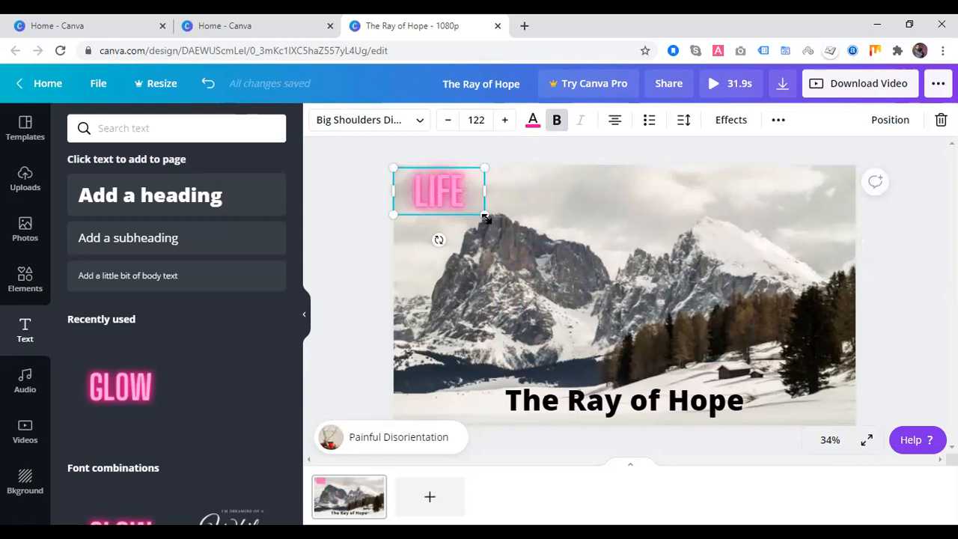
left_click_drag(482, 213, 445, 196)
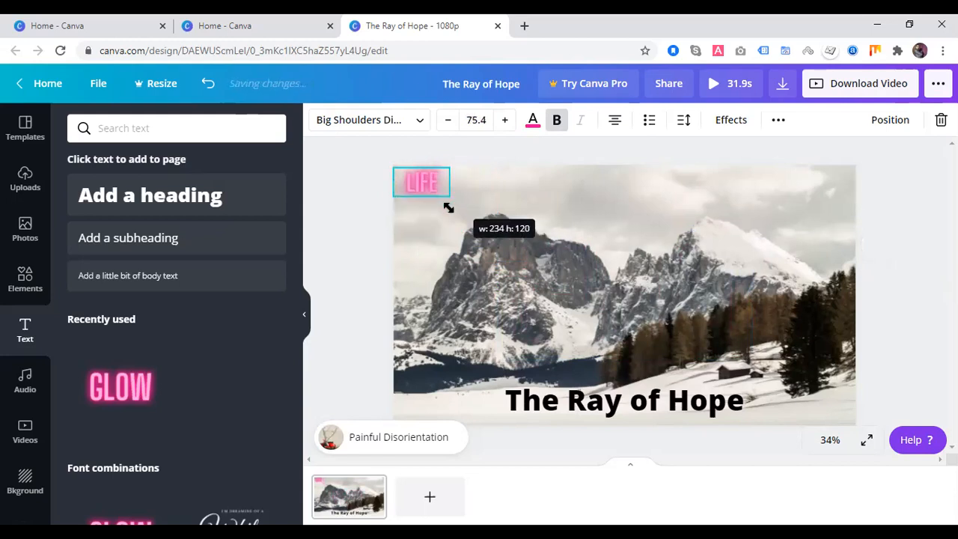
left_click(423, 277)
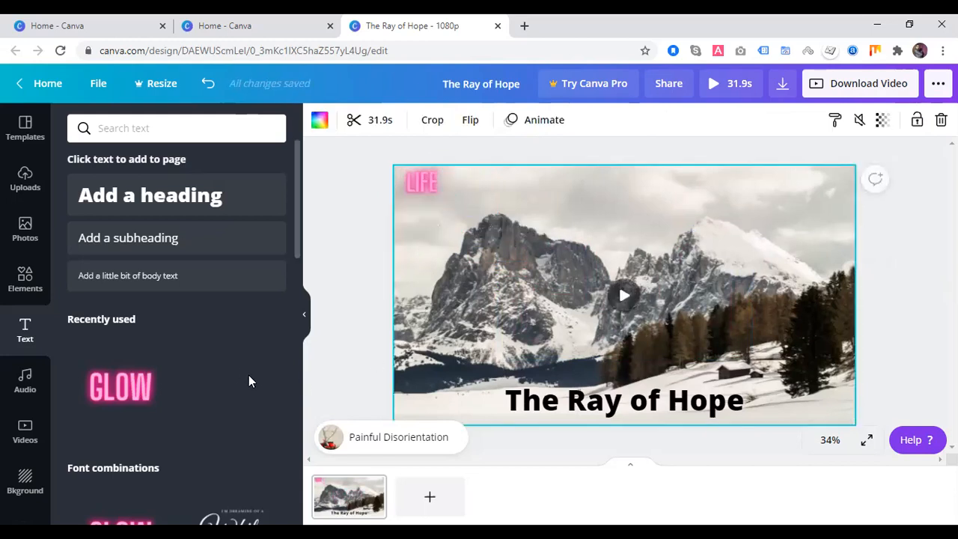
Browse the Valentines day photo collection
left_click(25, 229)
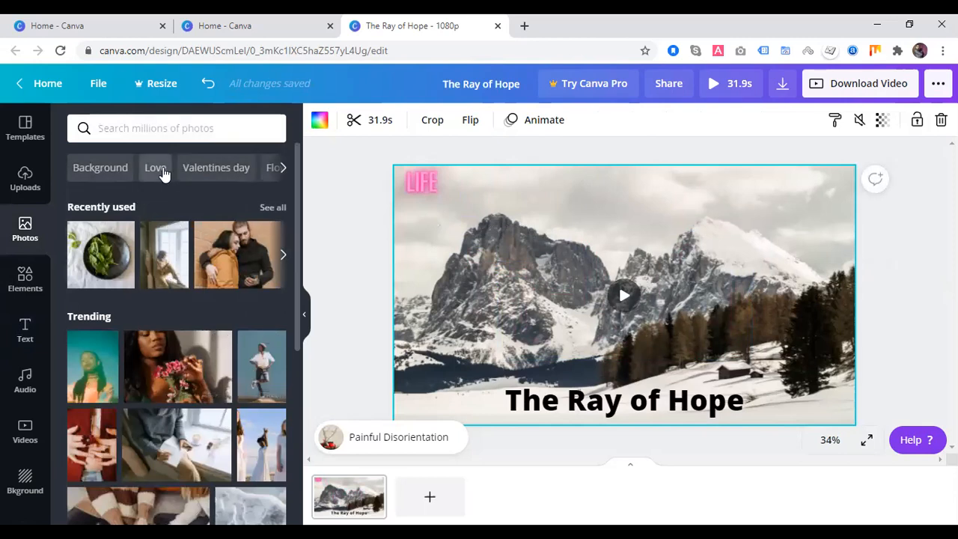
left_click(234, 168)
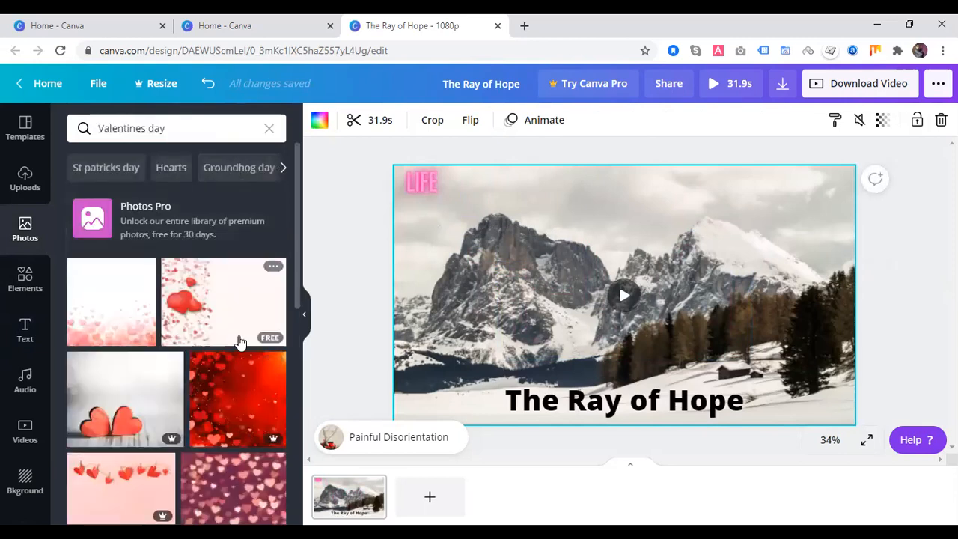
scroll(206, 399, "down", 5)
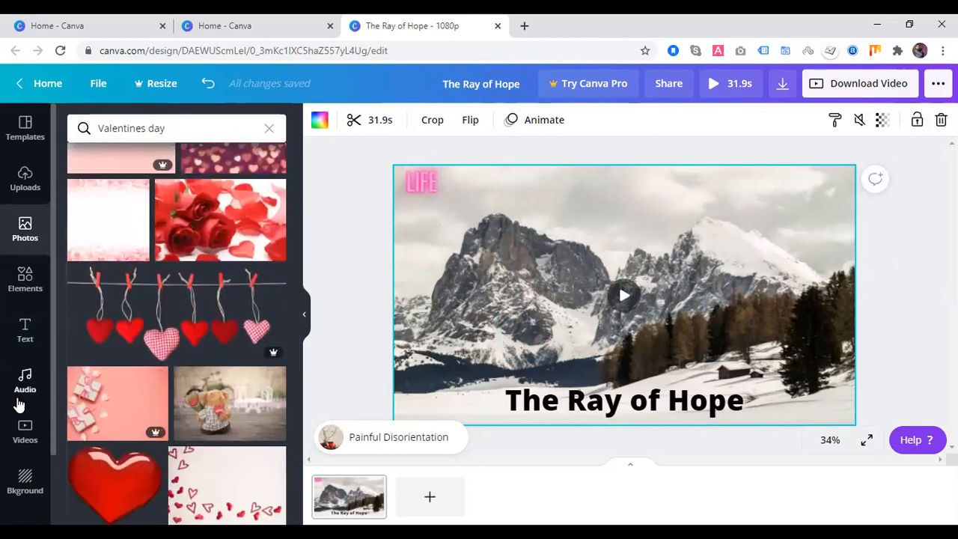
scroll(30, 444, "down", 1)
Replace the mountain video with the free brown background of glowing hearts, and preview the result
left_click(24, 396)
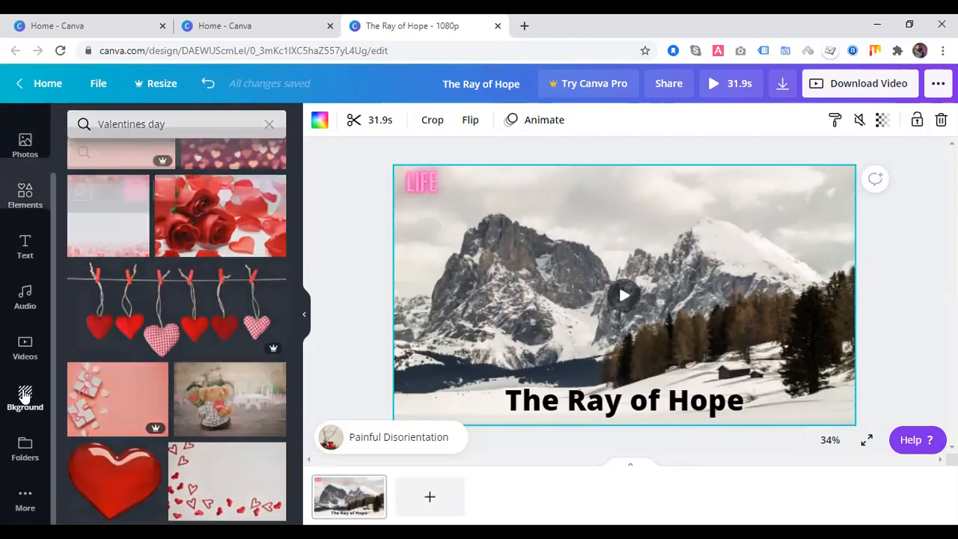
left_click(179, 353)
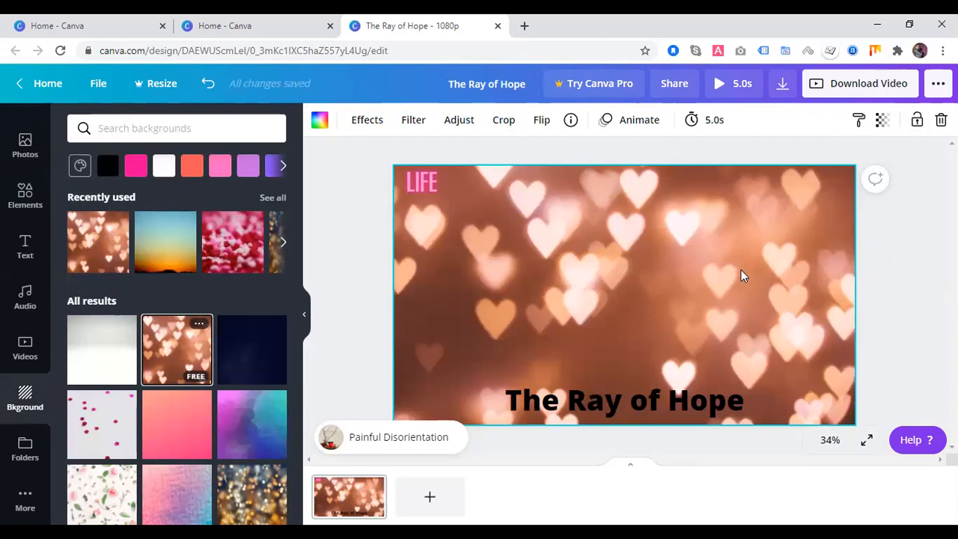
left_click(720, 86)
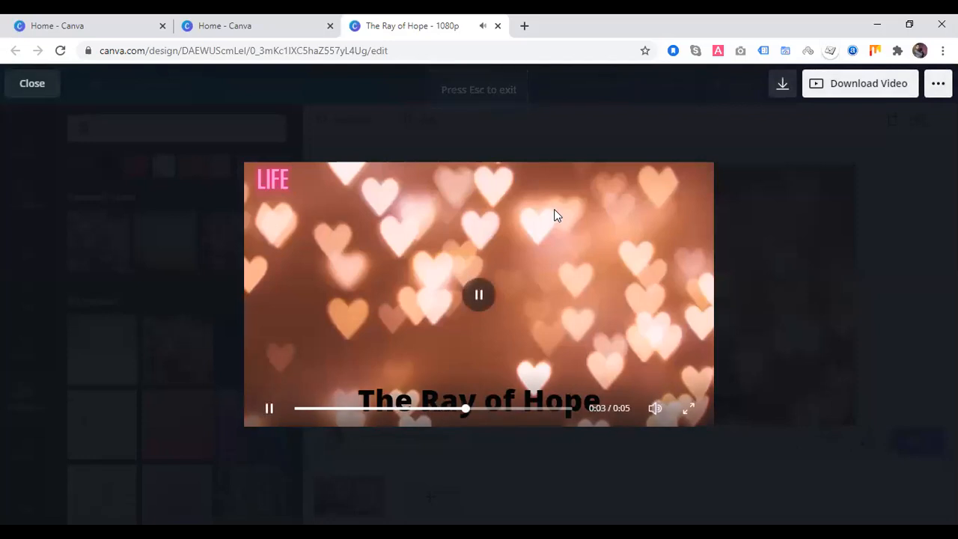
left_click(36, 86)
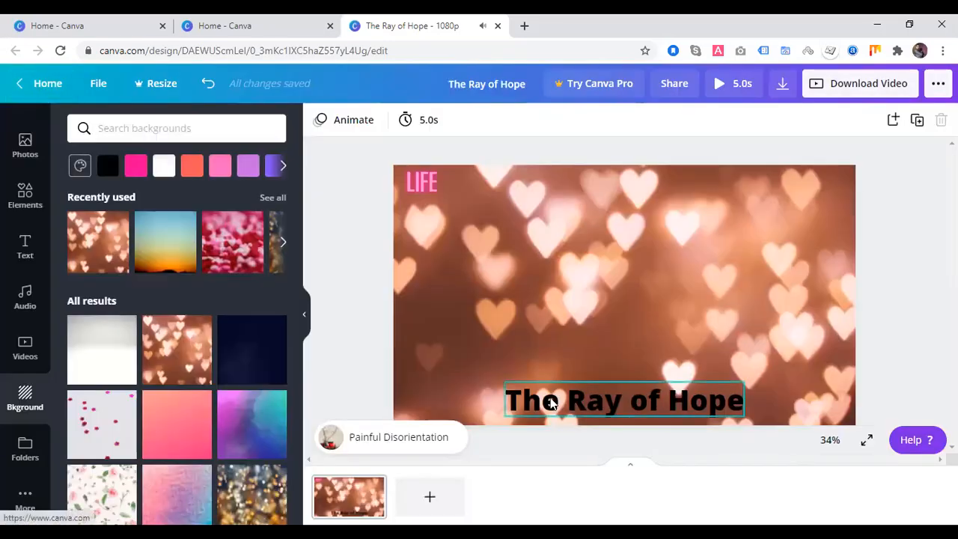
Remove the hearts background, add the recently used Sydney Opera House video, and enlarge it to cover the page
left_click(733, 261)
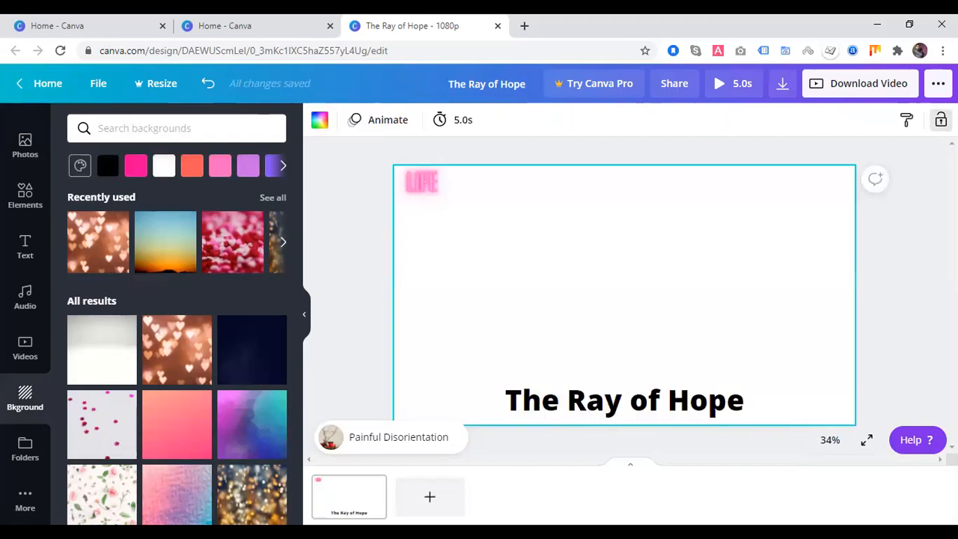
scroll(20, 367, "up", 2)
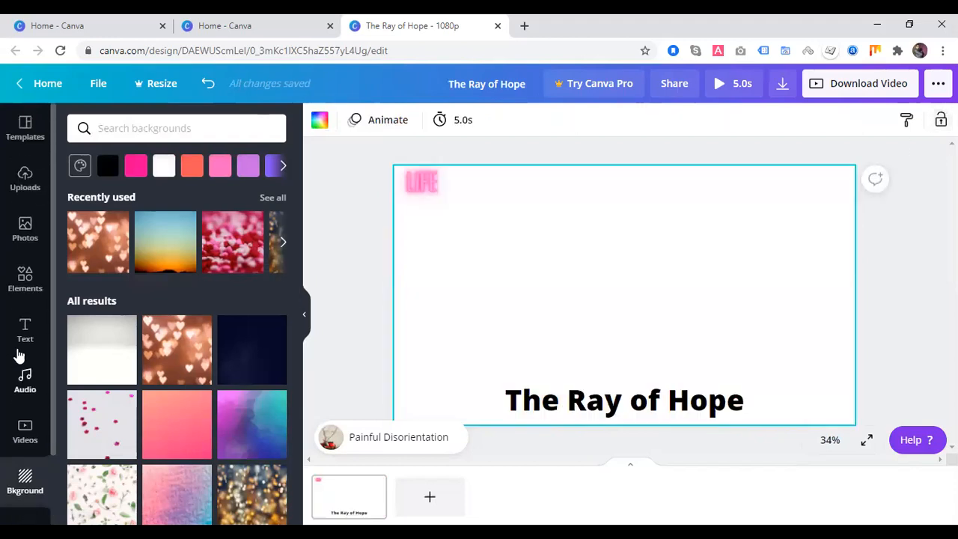
left_click(25, 428)
left_click(207, 249)
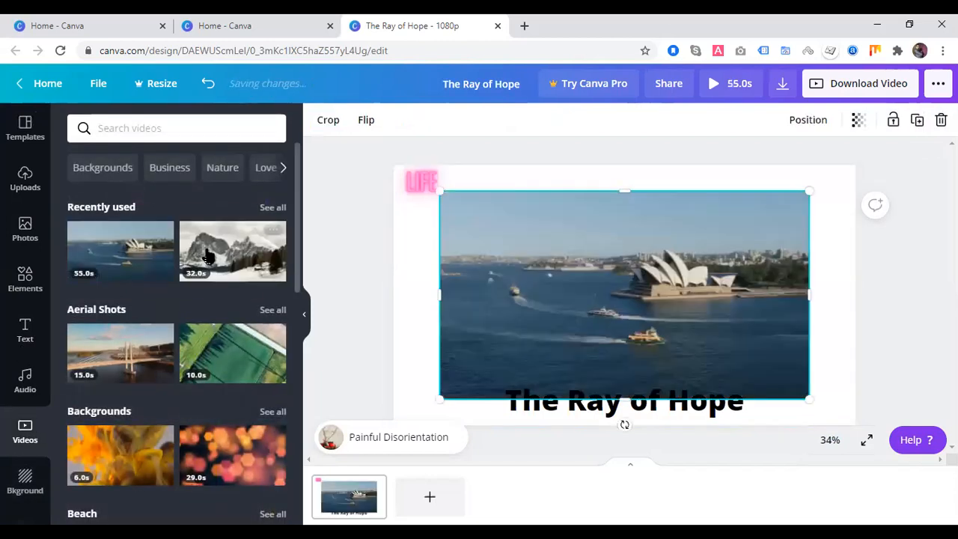
left_click_drag(439, 189, 397, 174)
left_click_drag(810, 398, 866, 437)
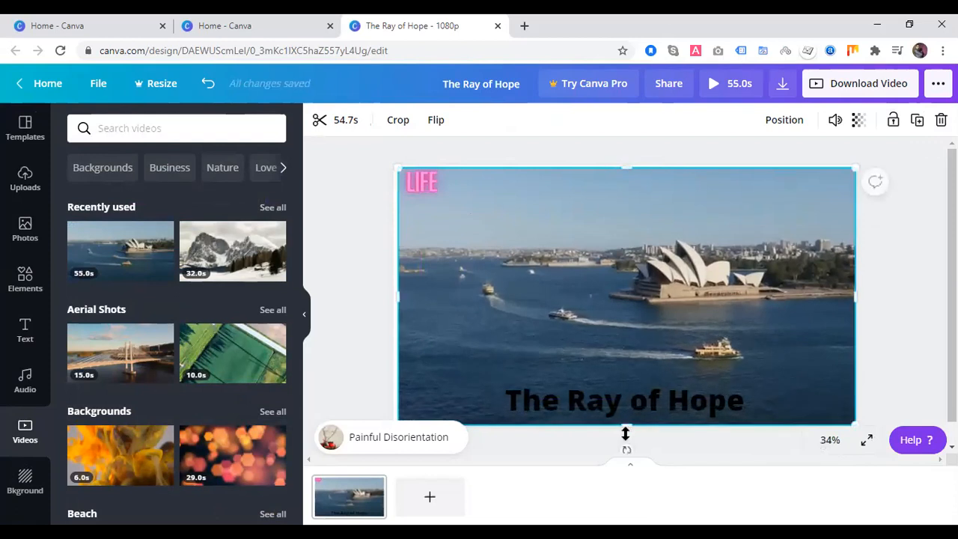
Recolour the "The Ray of Hope" heading, trying white, purple and pink, and finish with the off-white from the logo colours
left_click(659, 404)
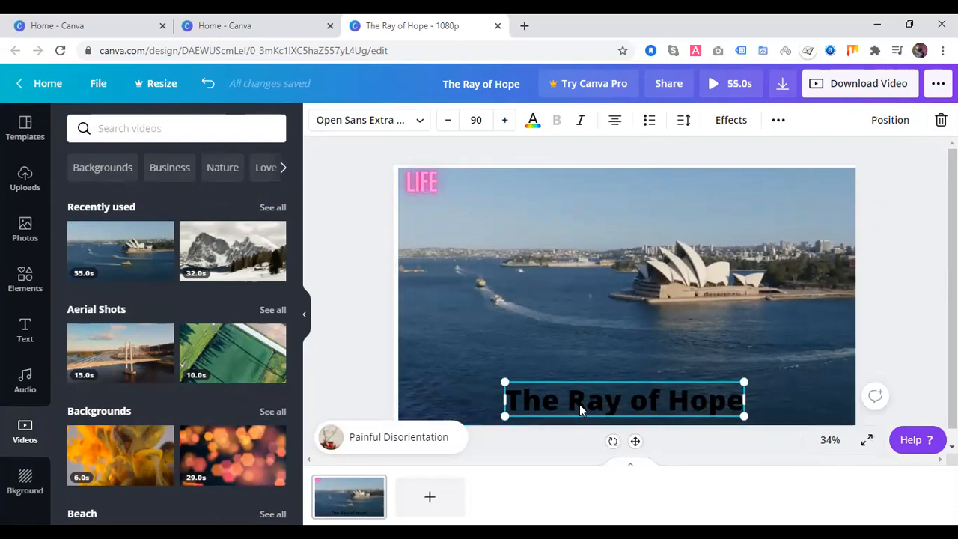
left_click(534, 122)
left_click(157, 259)
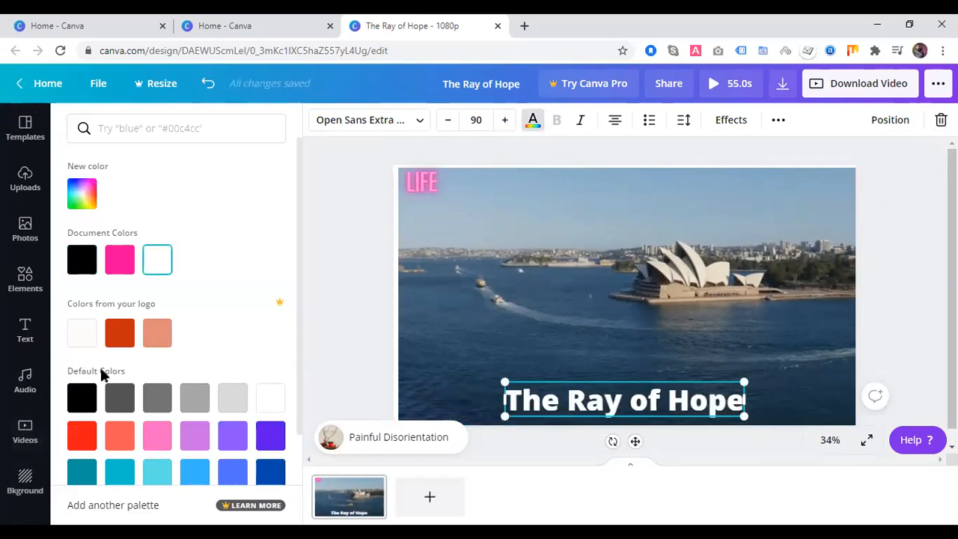
left_click(232, 403)
left_click(263, 404)
left_click(269, 436)
left_click(157, 438)
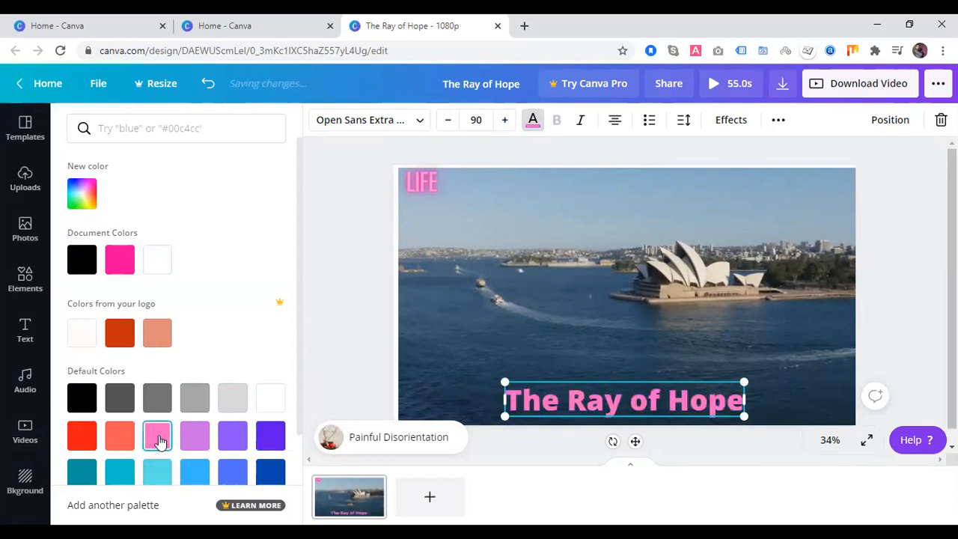
left_click(81, 336)
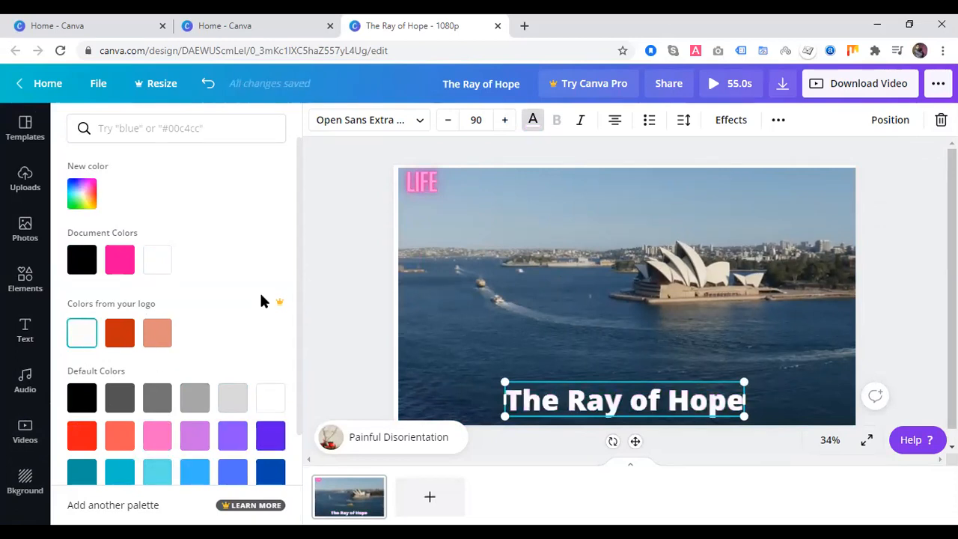
left_click(532, 121)
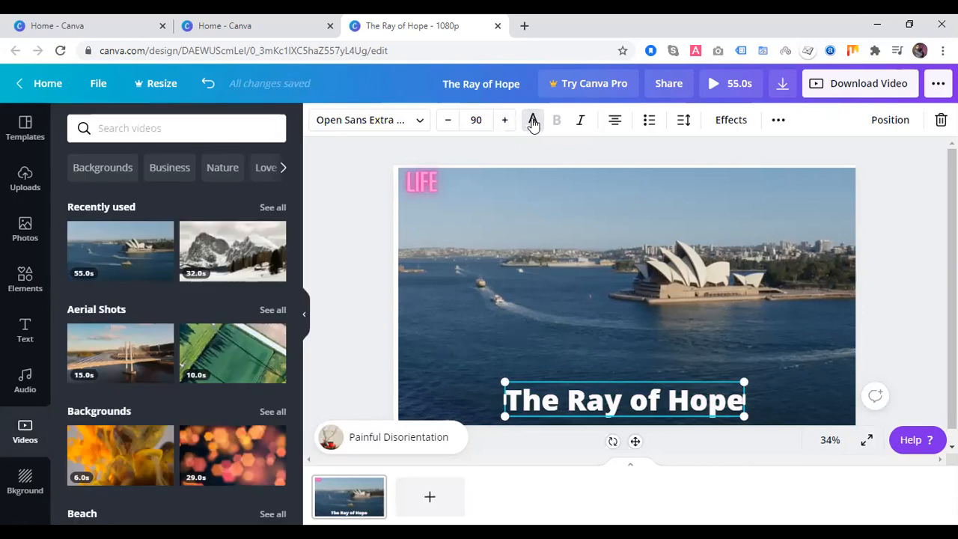
Italicize the "The Ray of Hope" heading and reduce its font size to 81
left_click(583, 122)
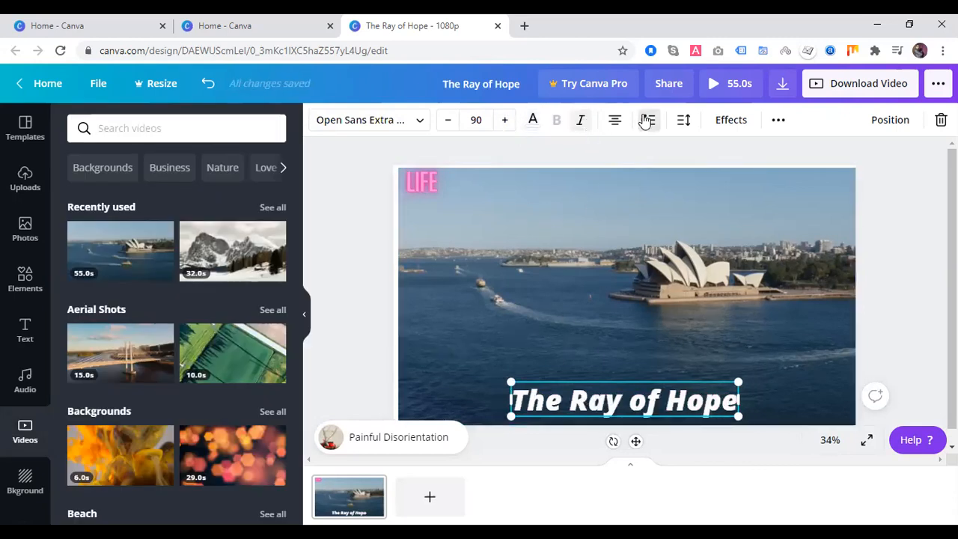
left_click(449, 121)
left_click(449, 121)
left_click(449, 120)
left_click(450, 121)
left_click(449, 121)
left_click(450, 121)
left_click(450, 121)
left_click(450, 121)
left_click(450, 122)
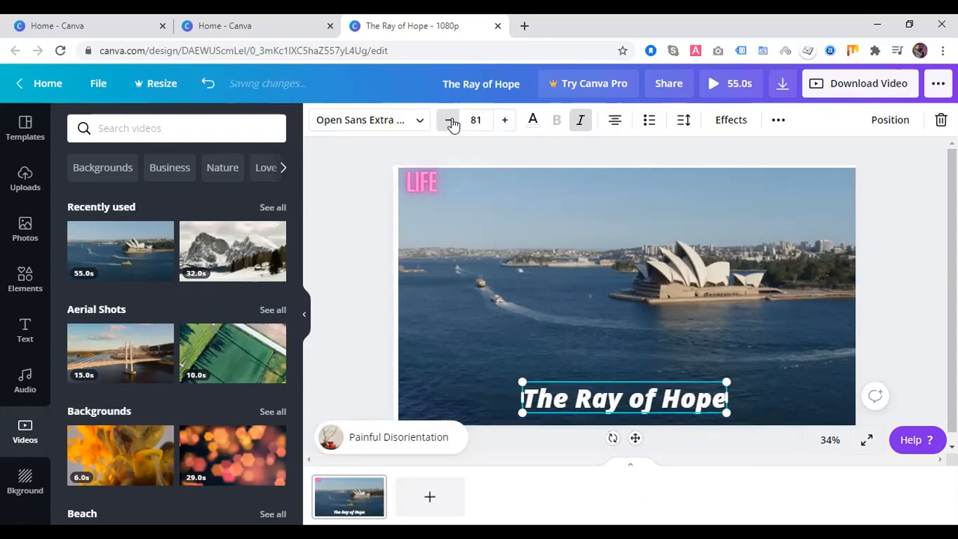
Try Big Shoulders Display and Abhaya Libre Regular on the heading, set its font to Aileron Regular, and preview the video
left_click(420, 122)
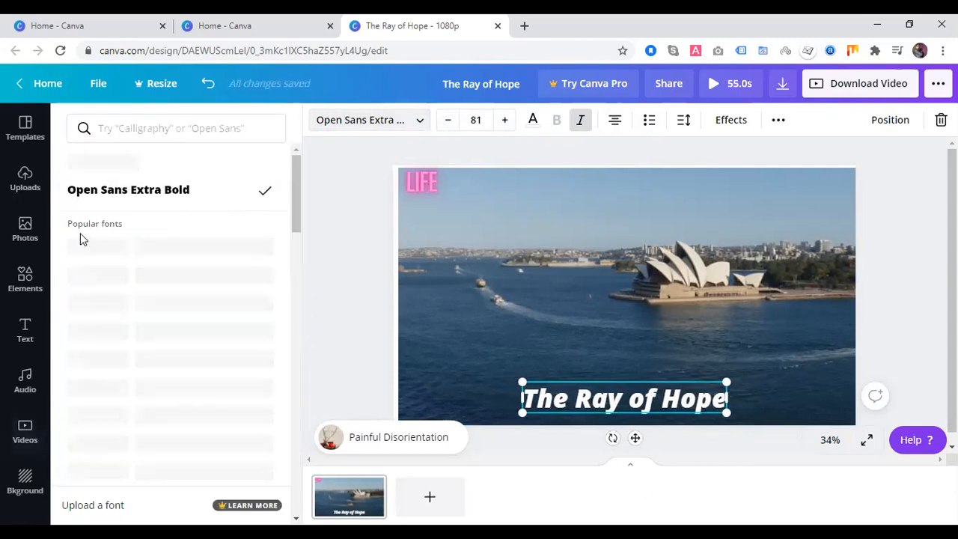
left_click(94, 165)
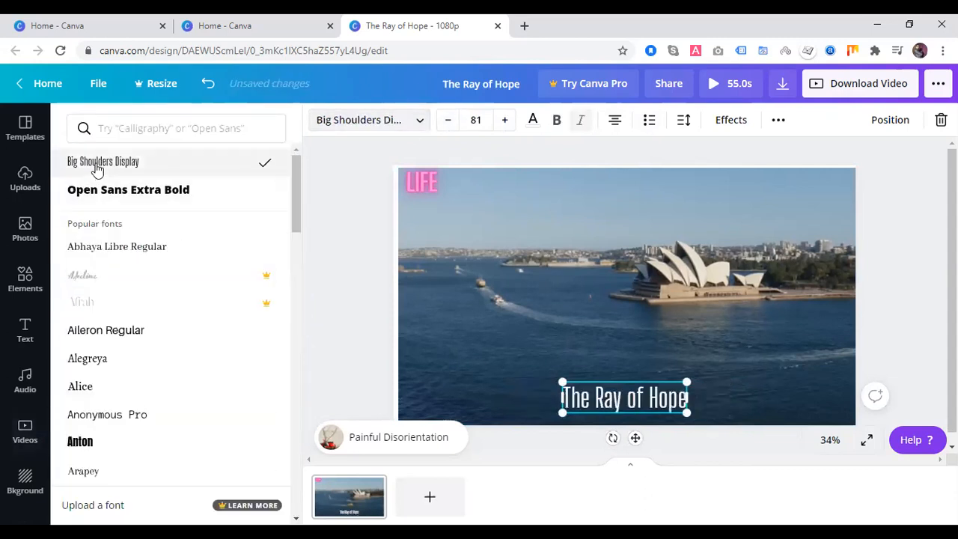
left_click(90, 252)
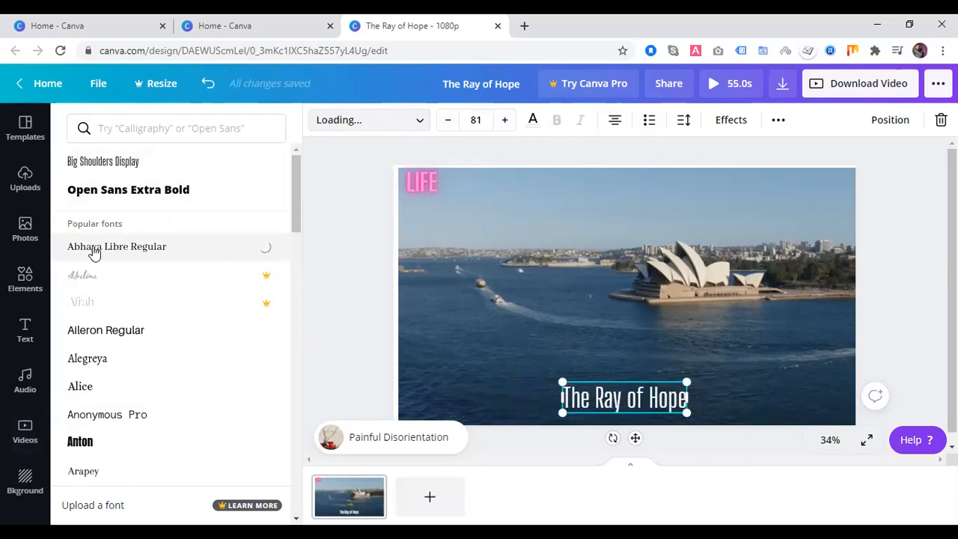
left_click(91, 303)
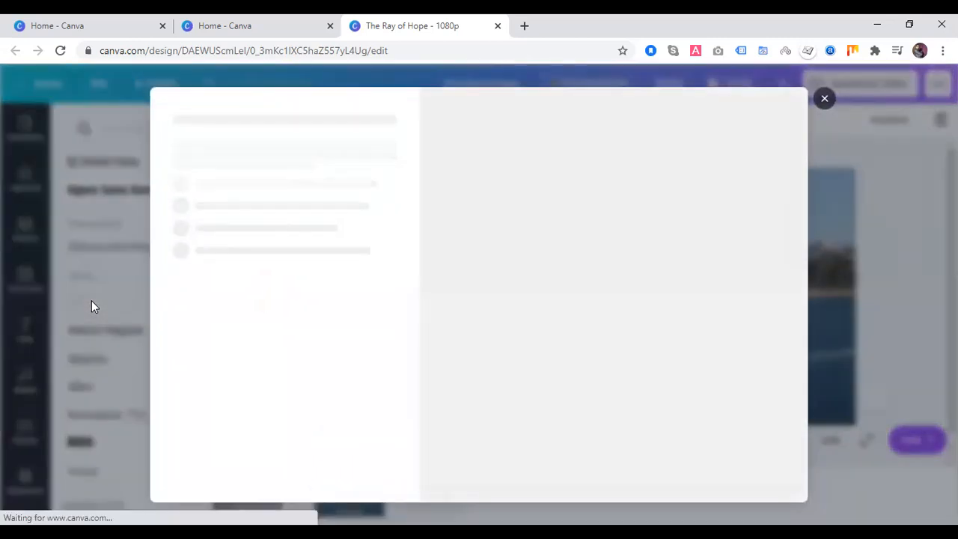
left_click(824, 98)
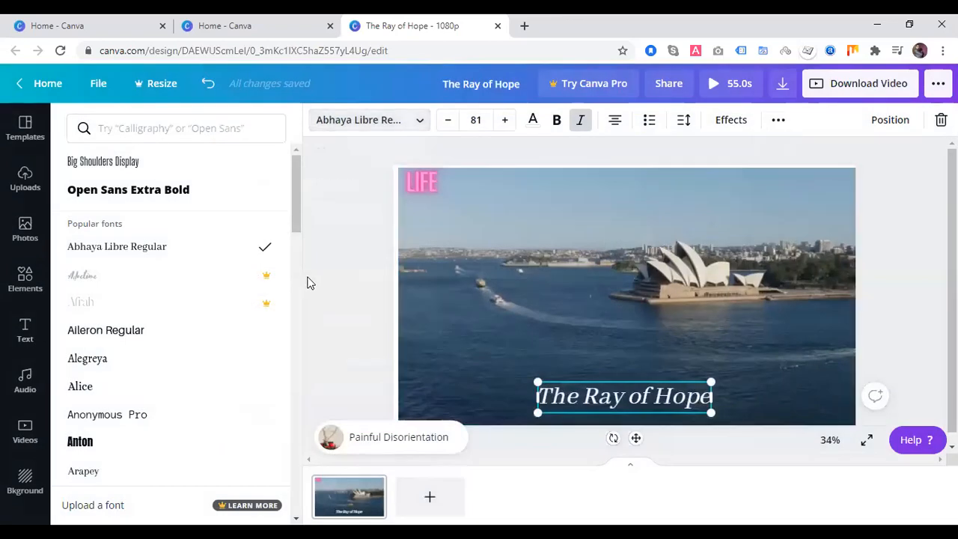
left_click(131, 341)
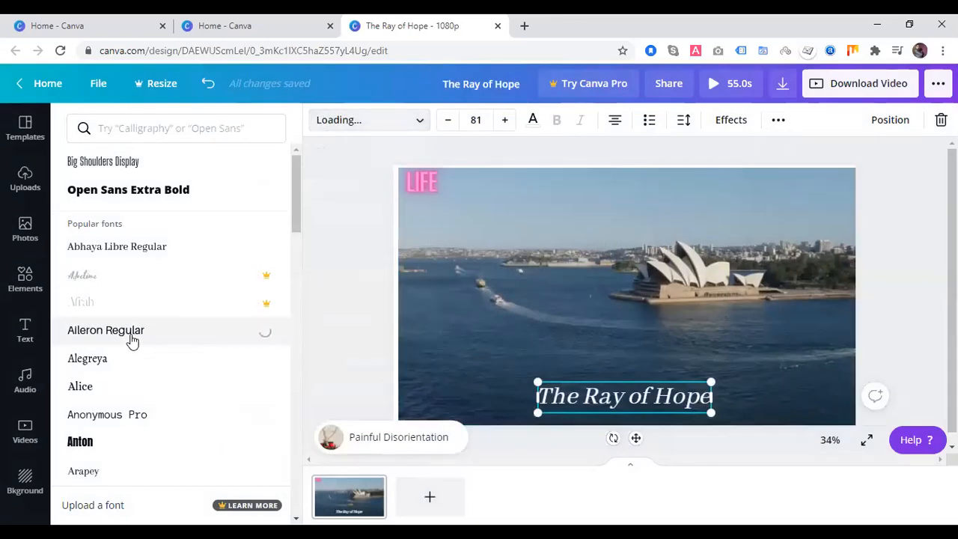
scroll(192, 425, "down", 4)
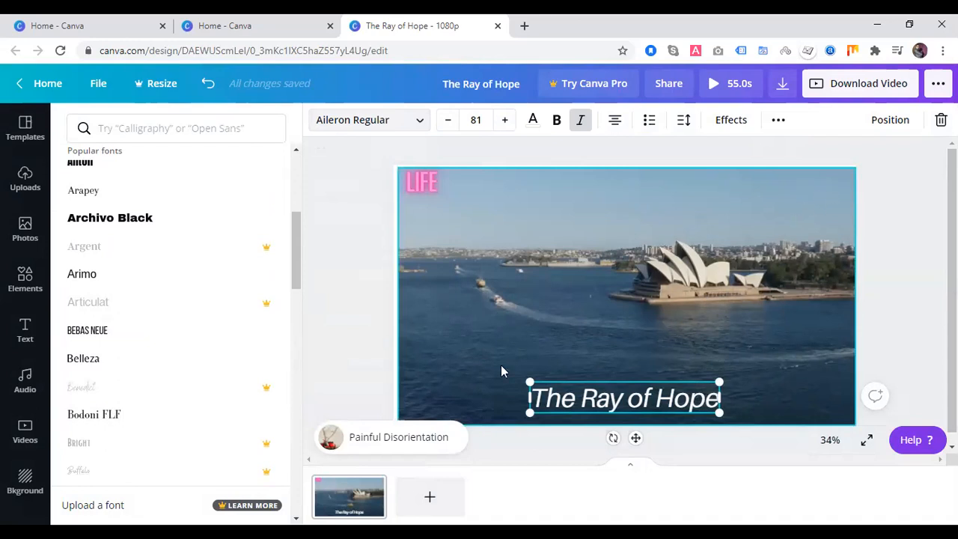
left_click(912, 249)
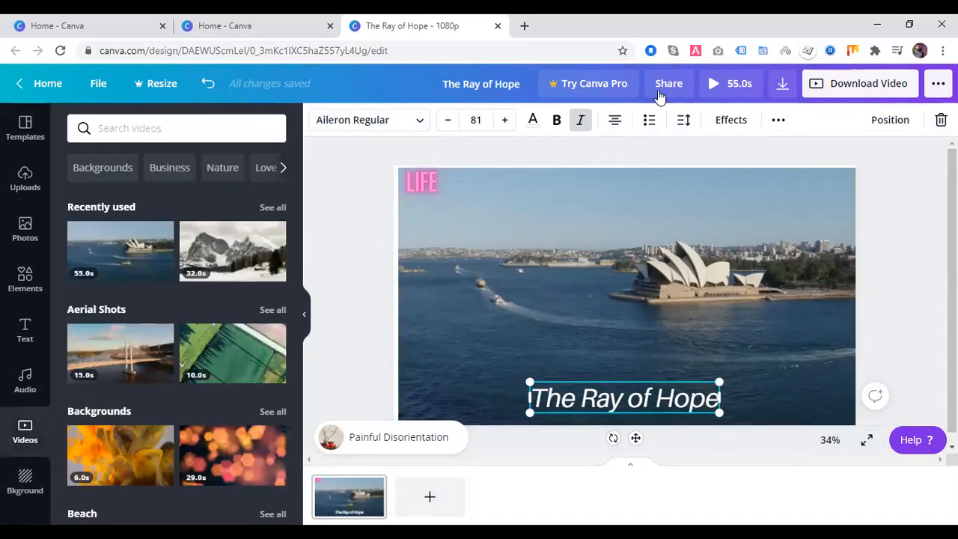
left_click(715, 84)
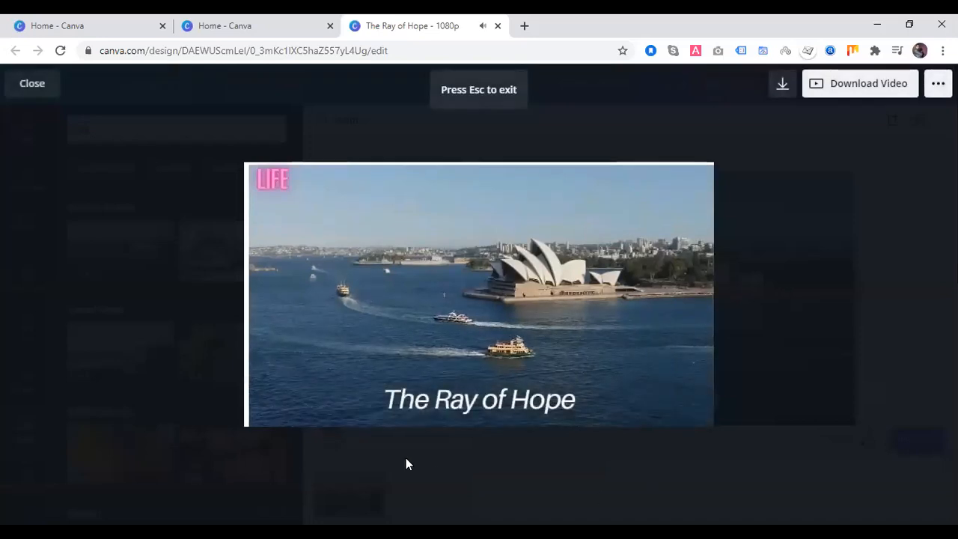
Skip ahead through the rest of the video preview and close it
left_click(495, 408)
left_click(535, 408)
left_click(24, 87)
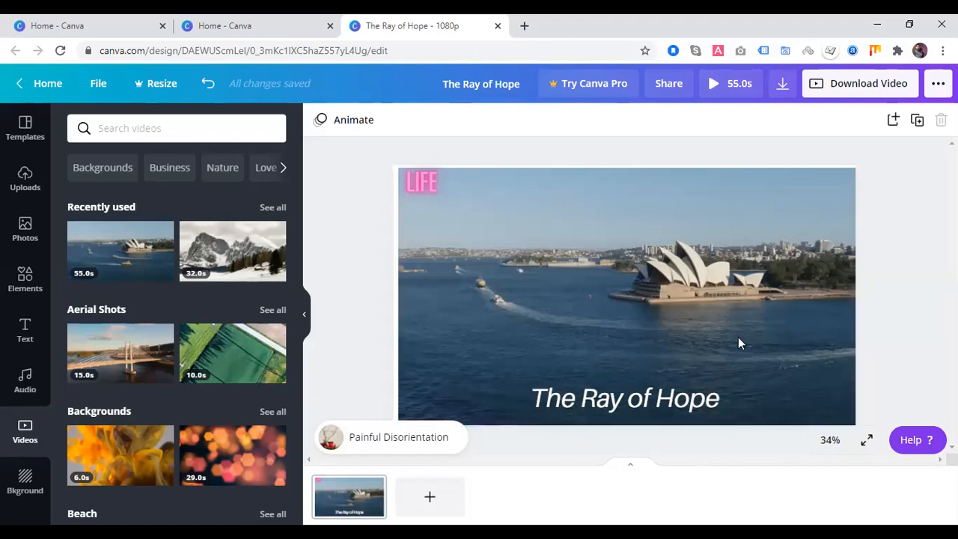
Download the design as a GIF (short clip, no sound) and open the downloaded file
left_click(854, 83)
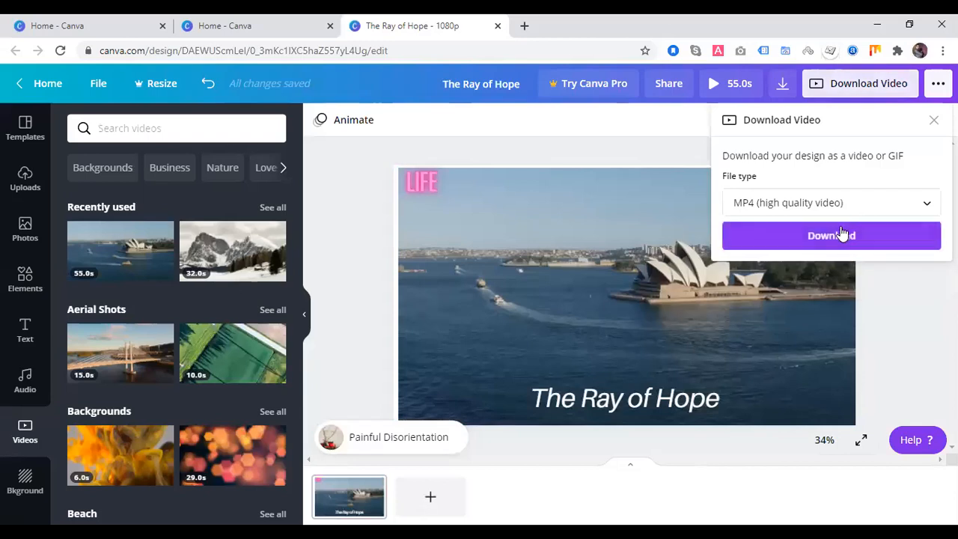
left_click(857, 205)
left_click(830, 235)
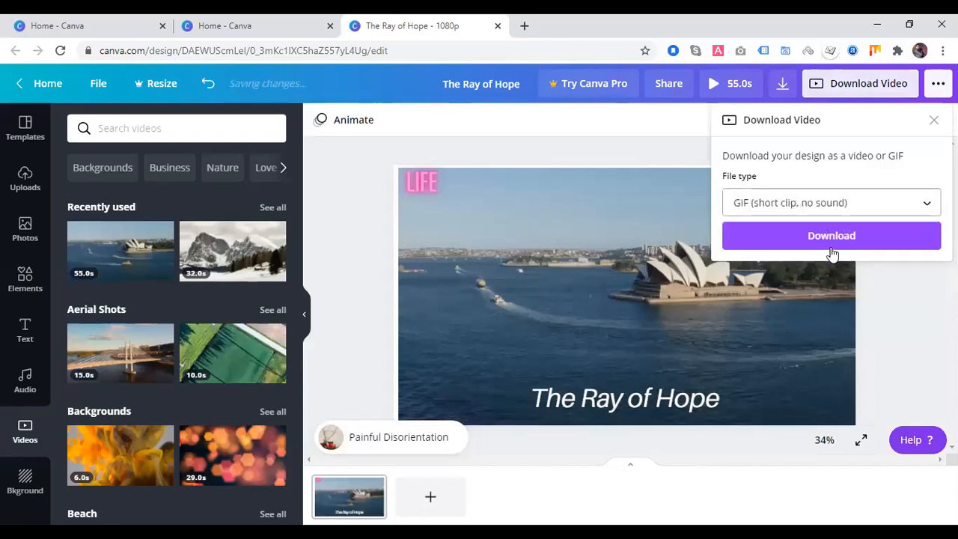
left_click(835, 236)
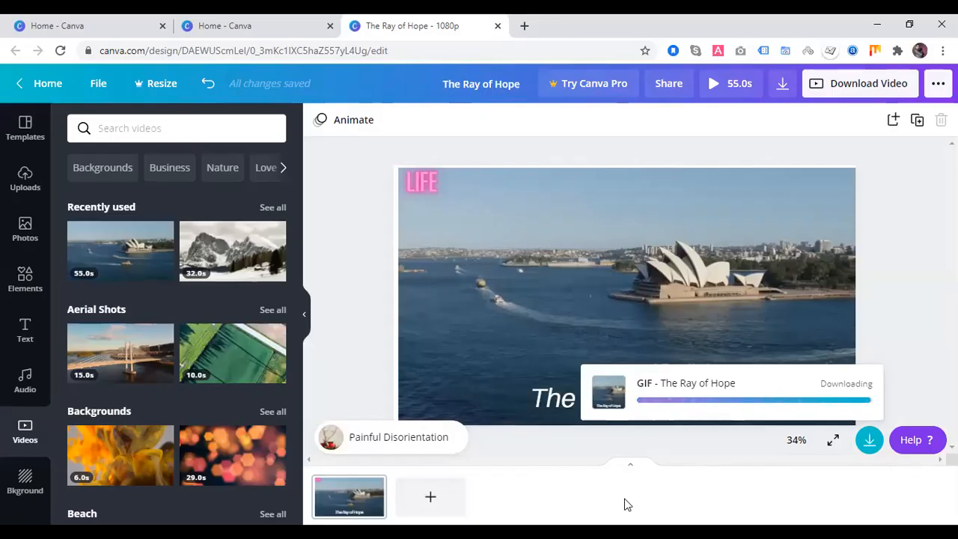
left_click(66, 506)
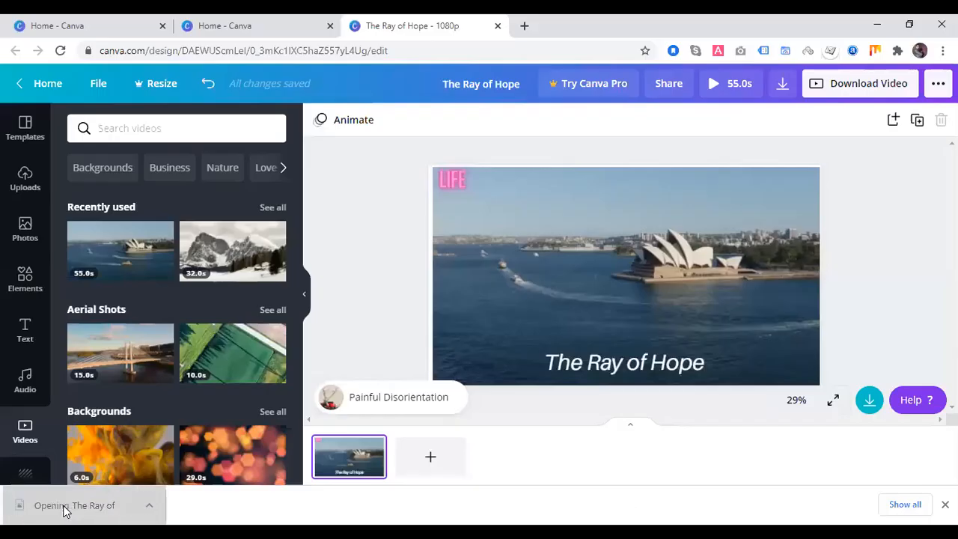
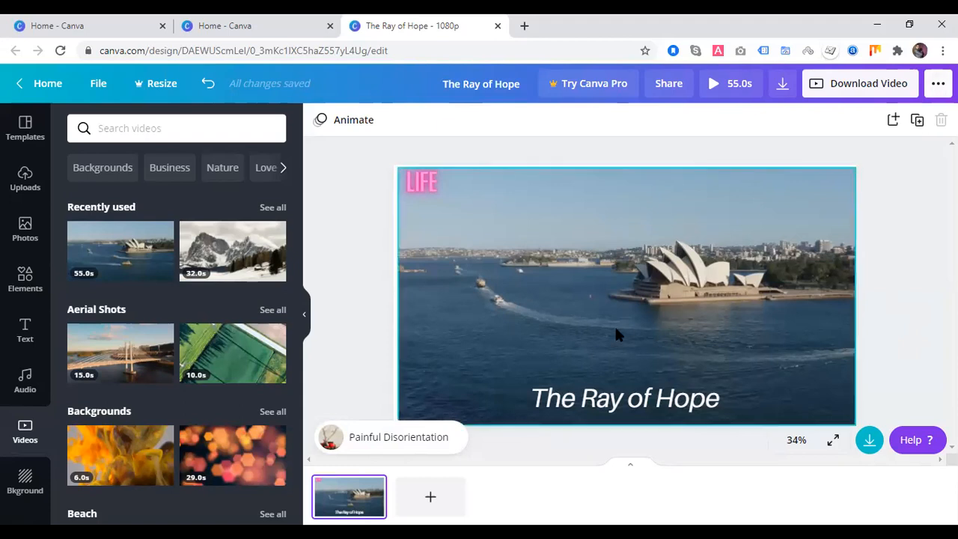
Clear the page by deleting the Sydney harbour video, the LIFE text and the Painful Disorientation music track
left_click(683, 266)
key("Delete")
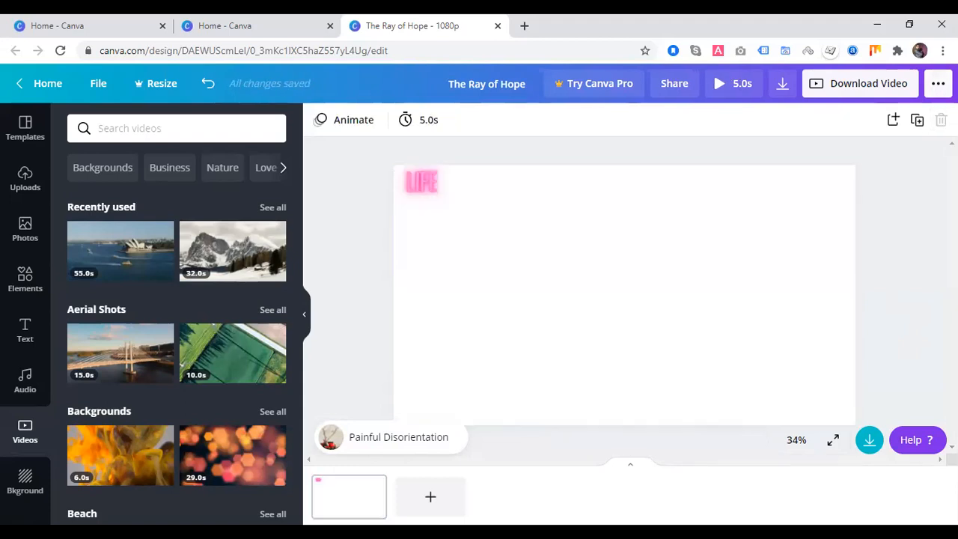
left_click(416, 184)
key("Delete")
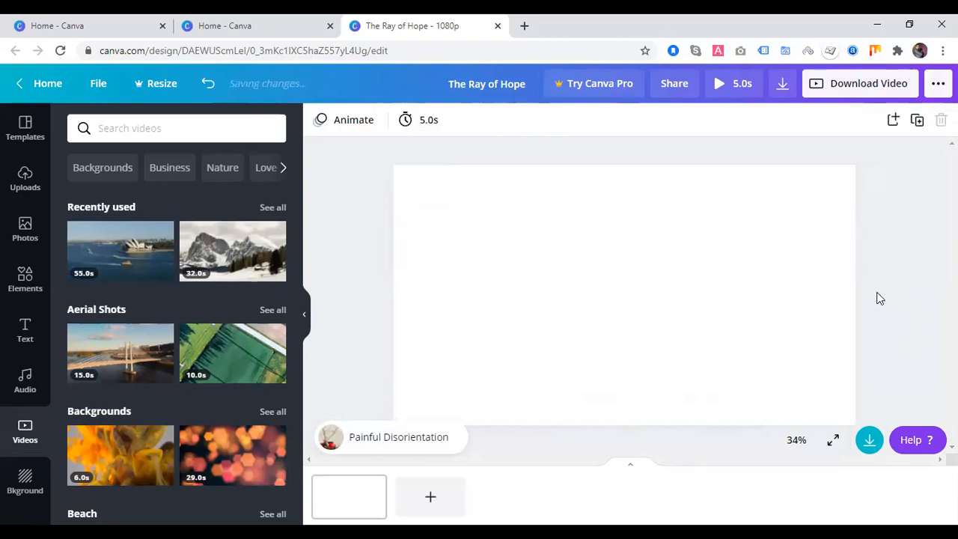
left_click(377, 445)
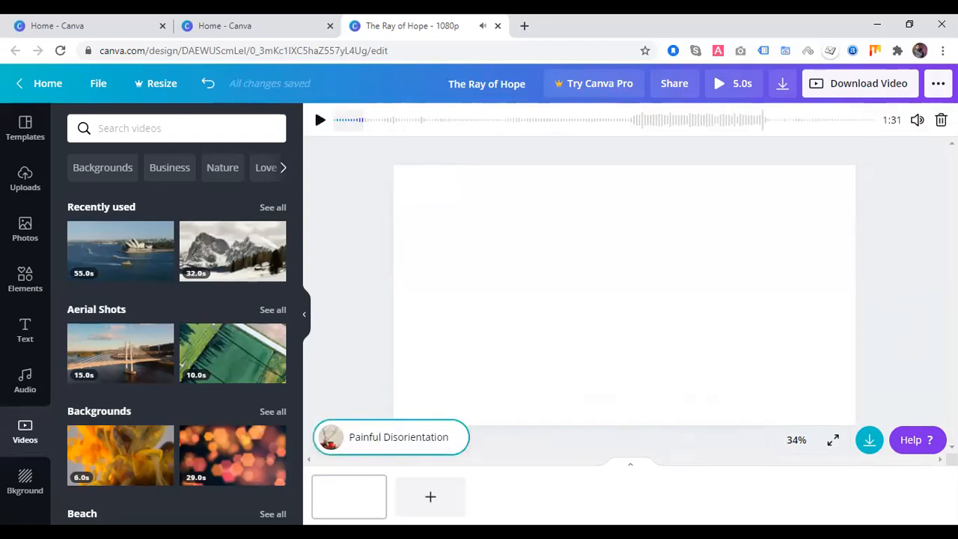
key("Delete")
Add the green field video from Aerial Shots and enlarge it to cover the whole page
left_click(208, 366)
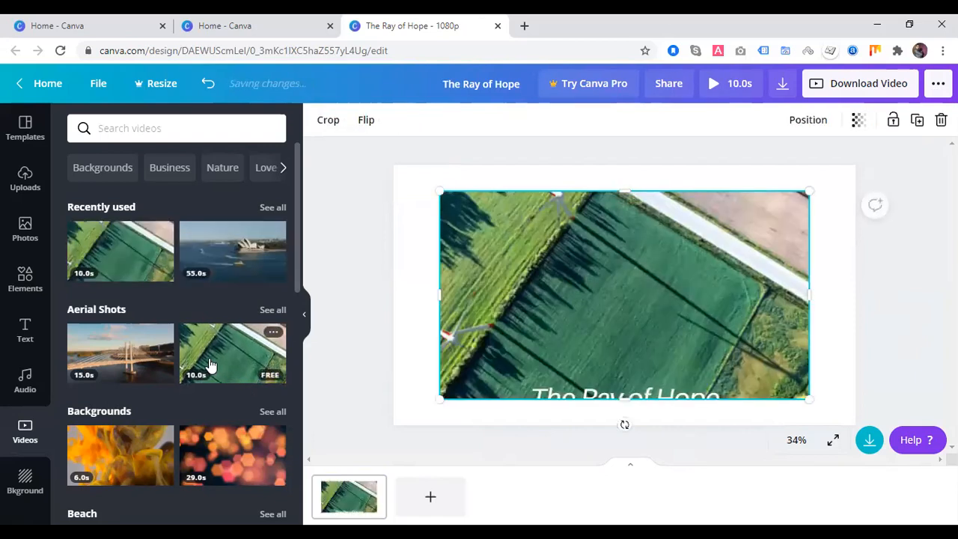
left_click_drag(439, 192, 393, 165)
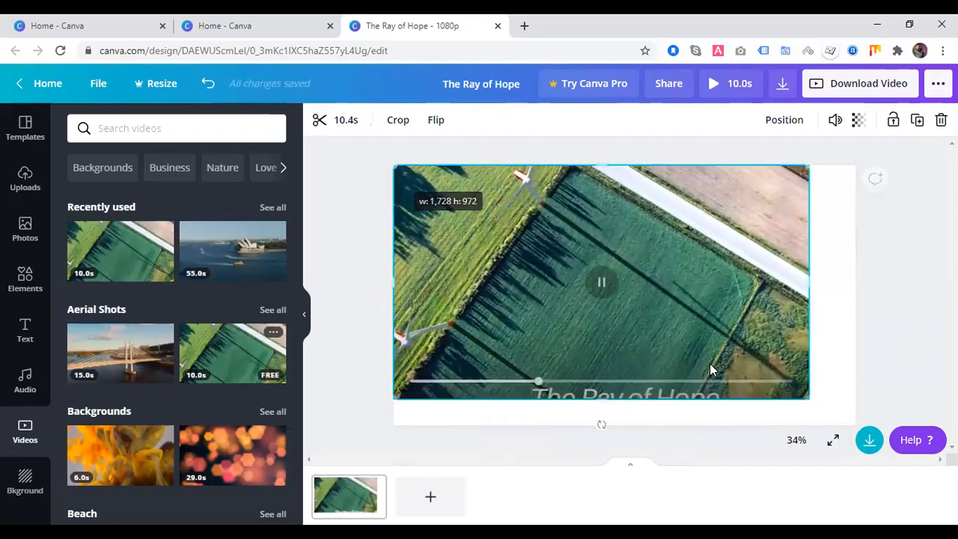
left_click_drag(808, 398, 856, 425)
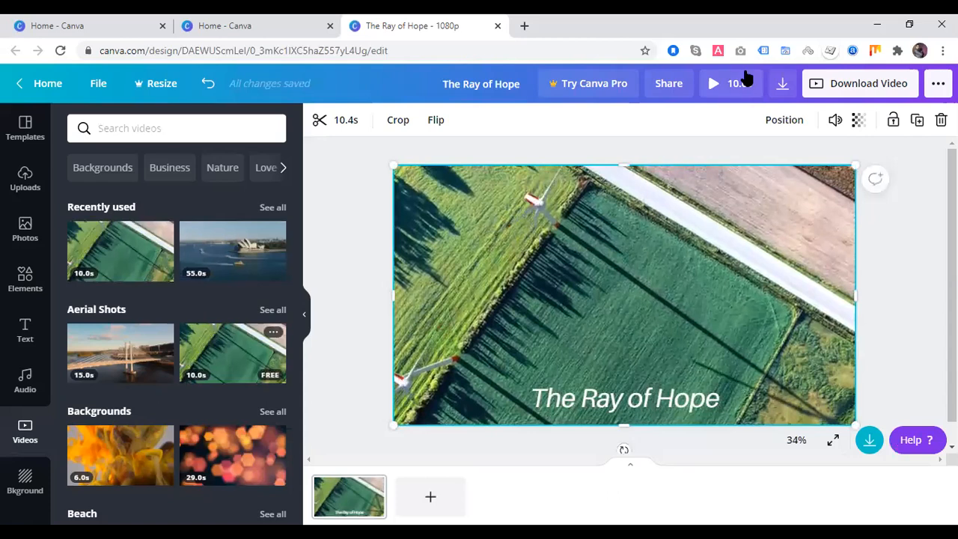
Add the 6-second orange ink video from Backgrounds and enlarge it to cover the whole page
scroll(196, 432, "down", 1)
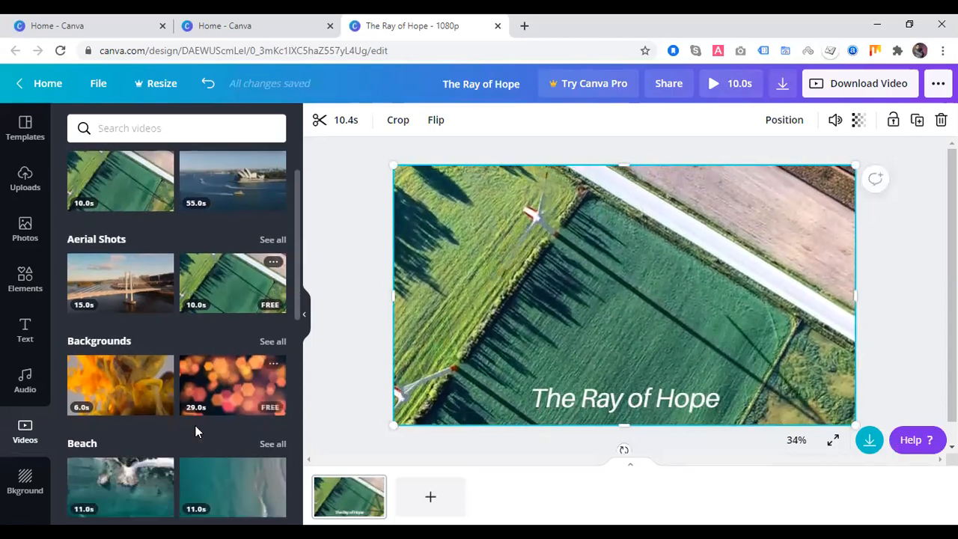
left_click(112, 390)
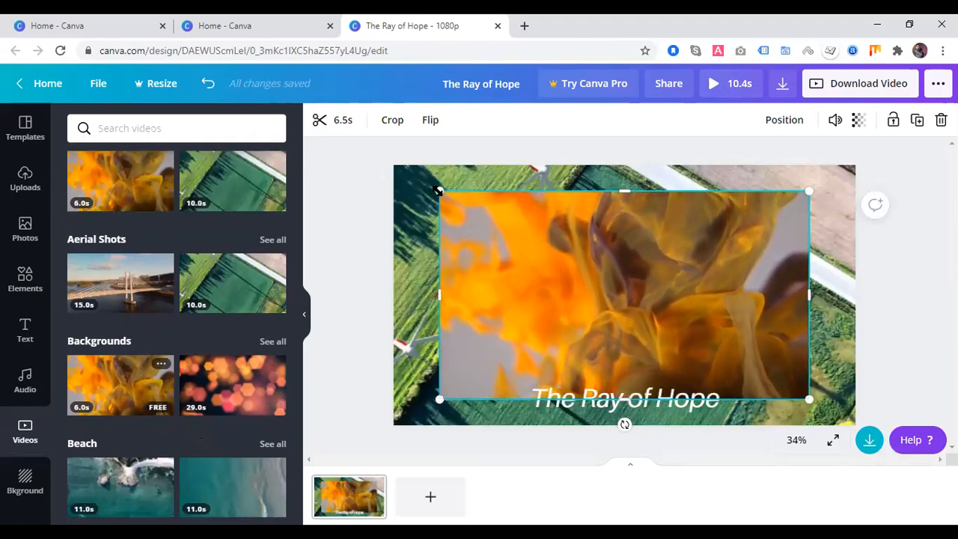
left_click_drag(439, 191, 394, 164)
left_click_drag(809, 400, 859, 423)
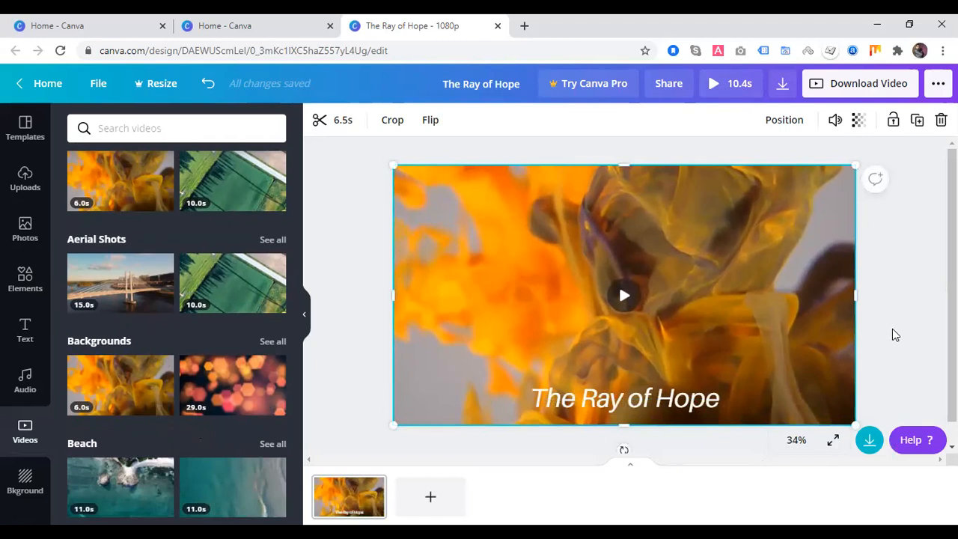
Add a second page with the rocky Beach video and a third page with the Business skyscraper video
left_click(892, 329)
left_click(684, 307)
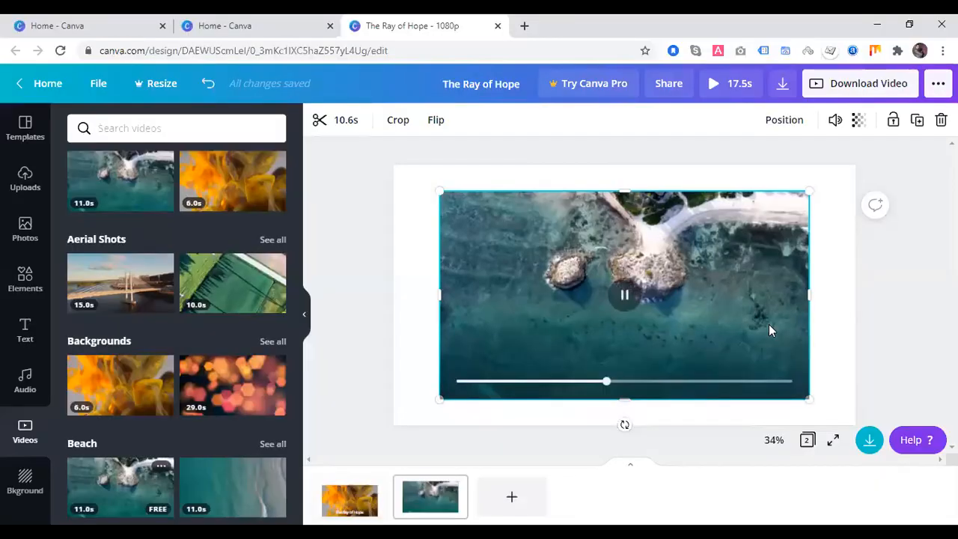
left_click(512, 499)
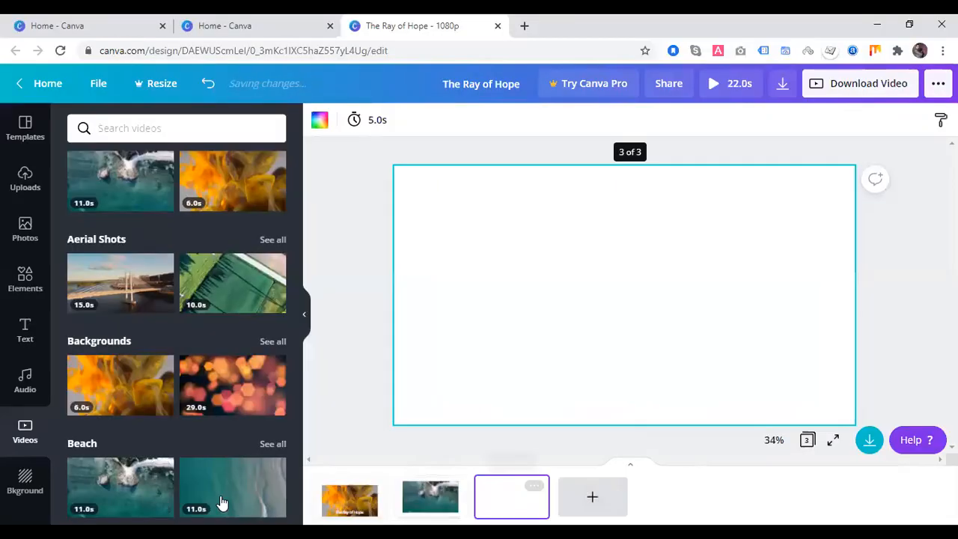
scroll(215, 390, "down", 2)
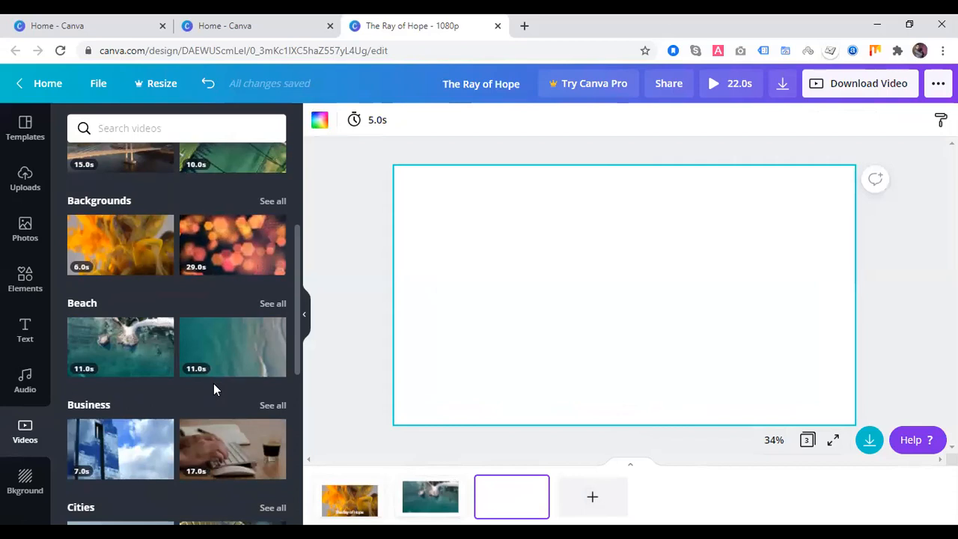
scroll(188, 397, "down", 2)
left_click(120, 390)
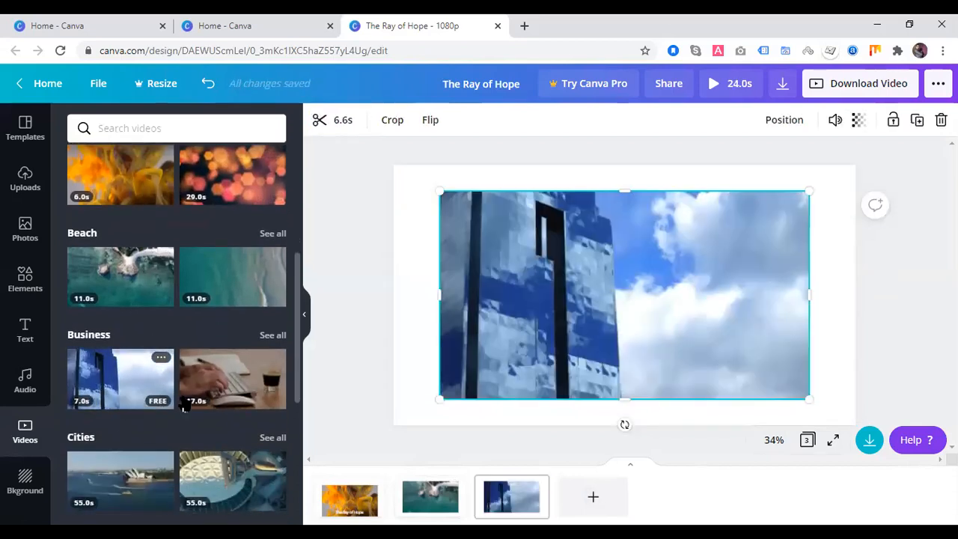
On the first page, move the orange ink video toward the upper-left corner and enlarge it to nearly fill the page
left_click(347, 507)
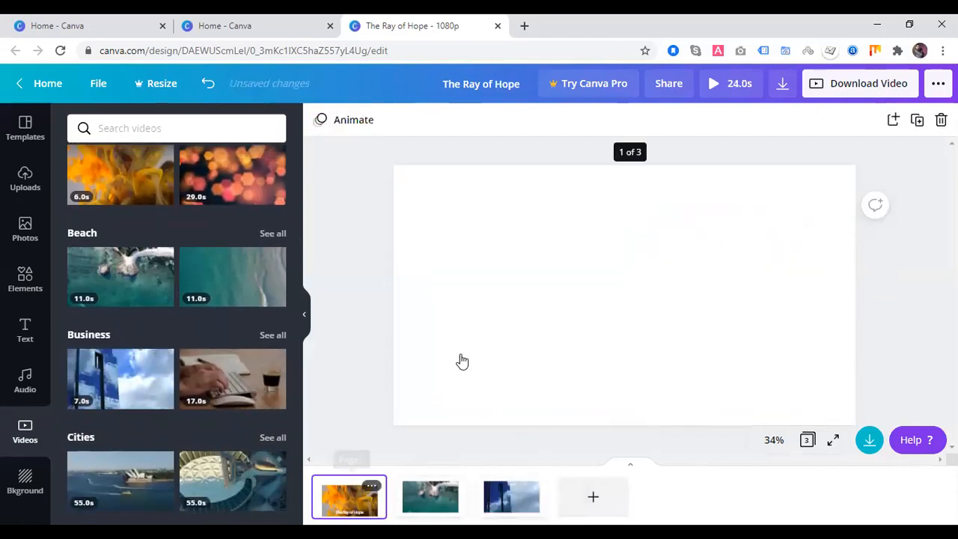
left_click(468, 237)
left_click_drag(446, 217, 407, 173)
left_click_drag(813, 193, 856, 168)
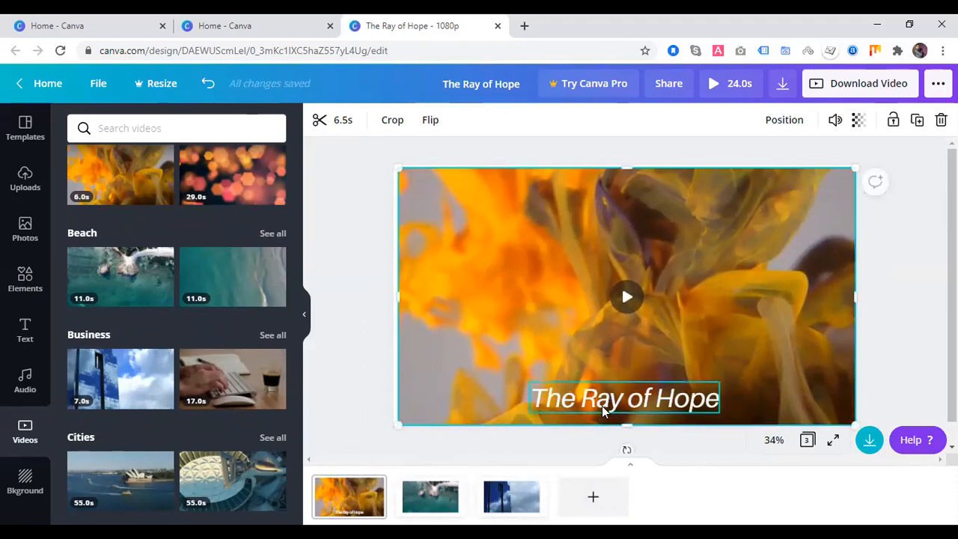
Enlarge the beach video on the second page so it covers the whole page
left_click(438, 492)
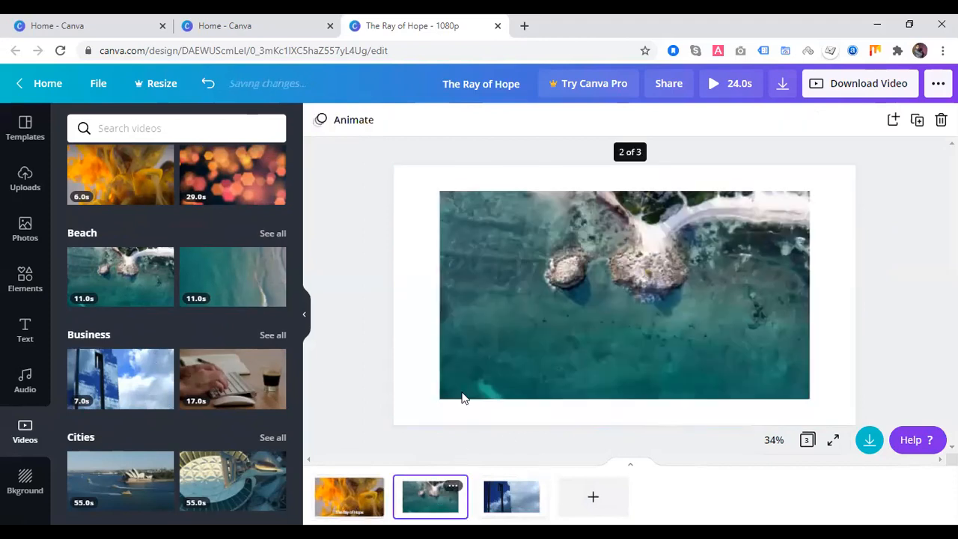
left_click(505, 213)
left_click_drag(439, 192, 393, 165)
left_click_drag(826, 404, 855, 425)
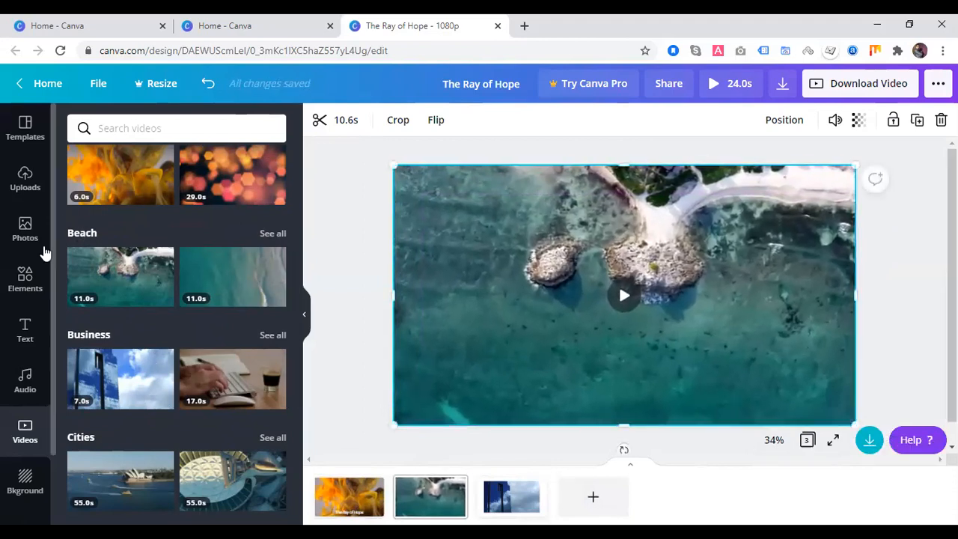
Add the heading "My Life My Way" near the bottom of the beach page and set its font to Bebas Neue
left_click(24, 333)
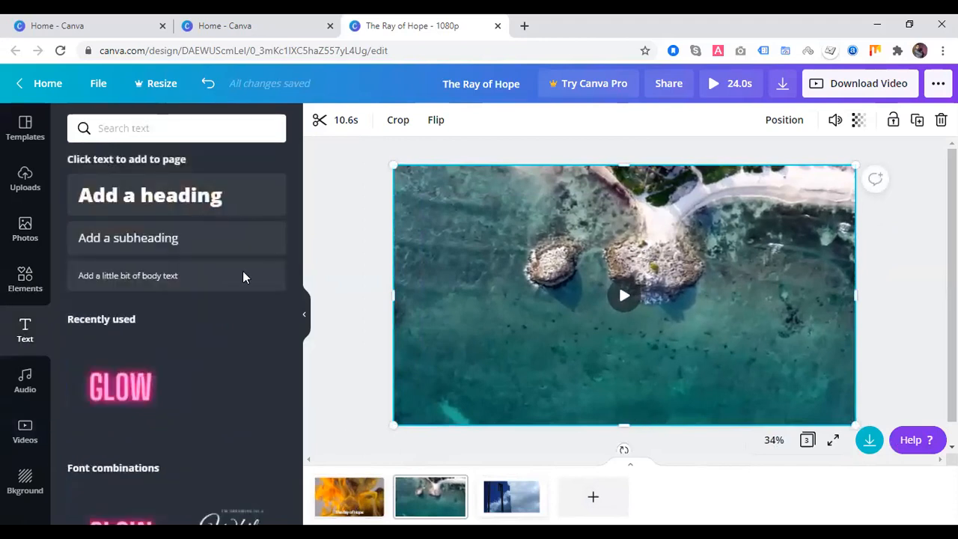
left_click(169, 196)
left_click_drag(599, 282, 601, 381)
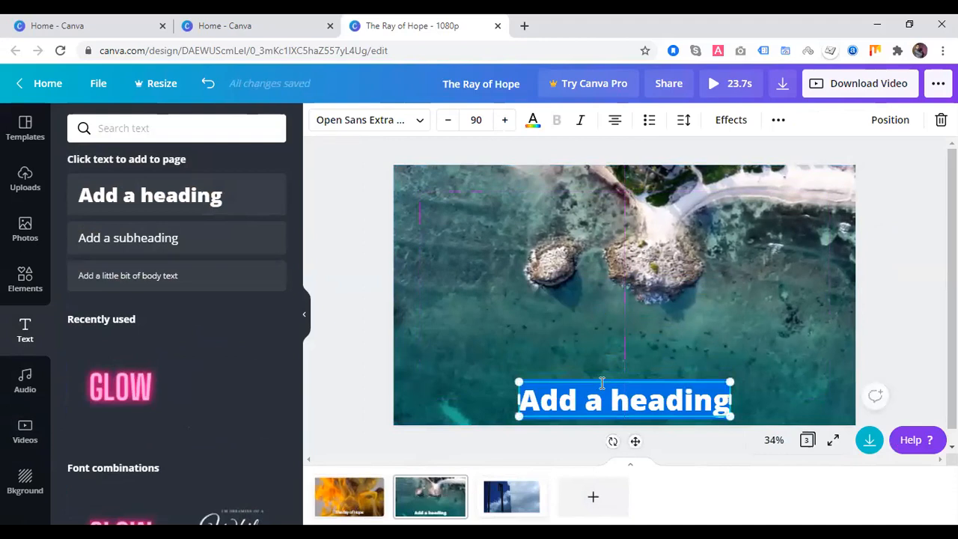
type("M")
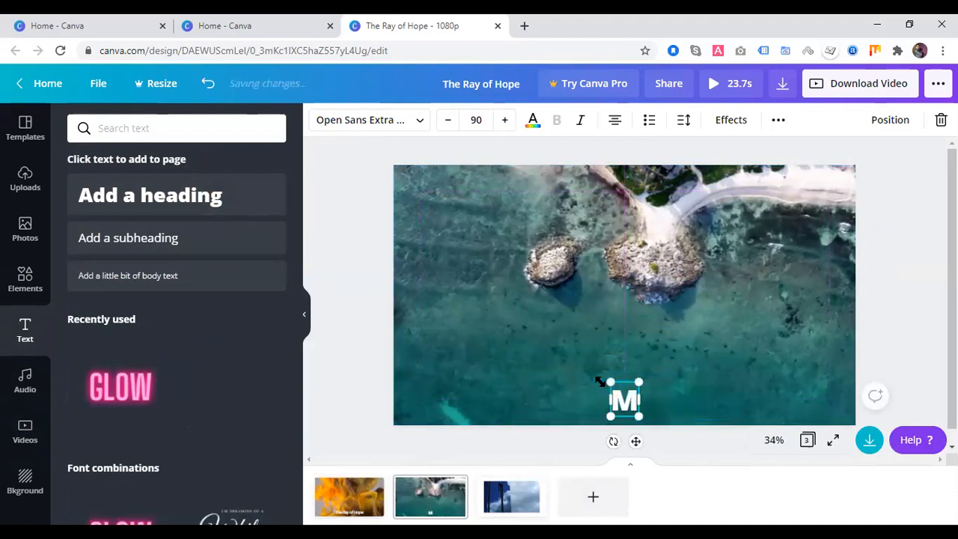
type("y Life")
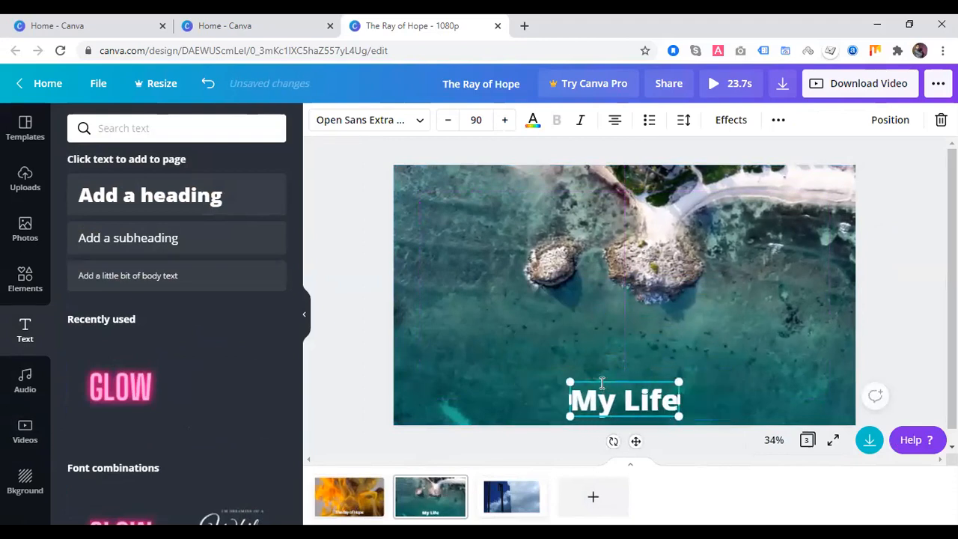
type(" My Way")
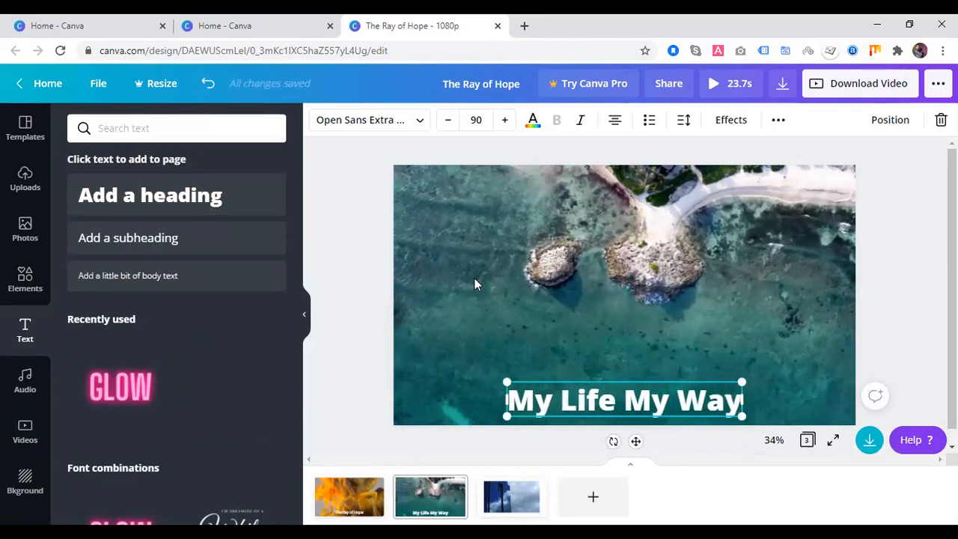
left_click(419, 121)
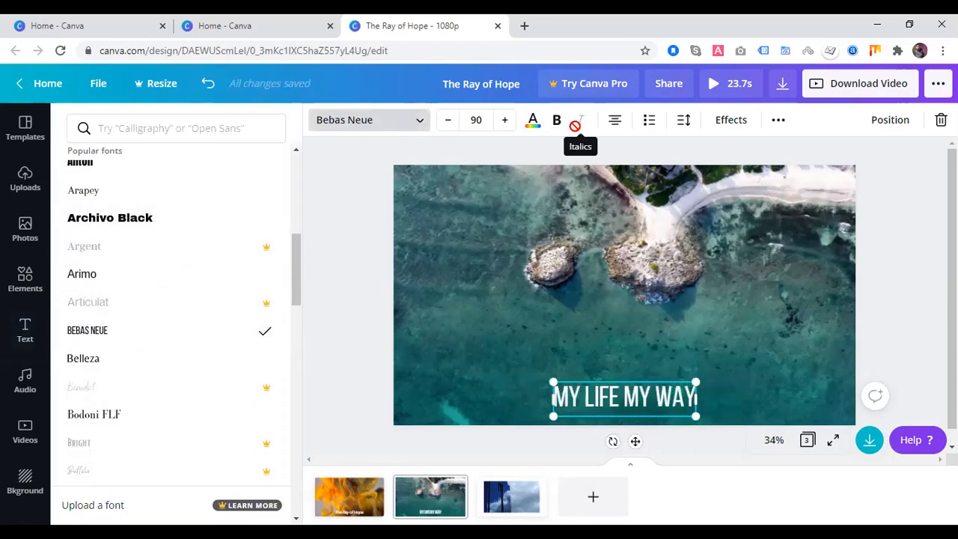
Try the Splice, Echo and Hollow text effects on the "My Life My Way" heading
left_click(725, 129)
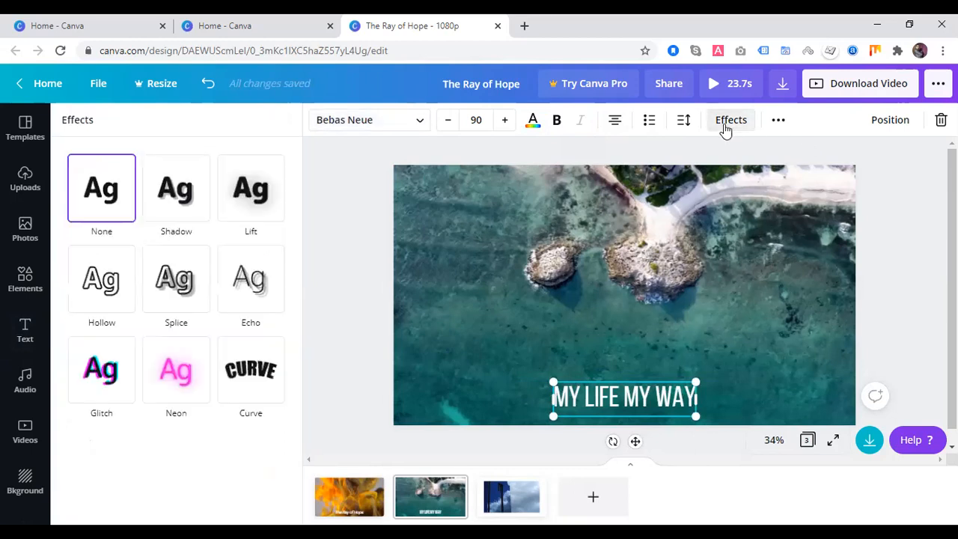
left_click(174, 287)
left_click(248, 285)
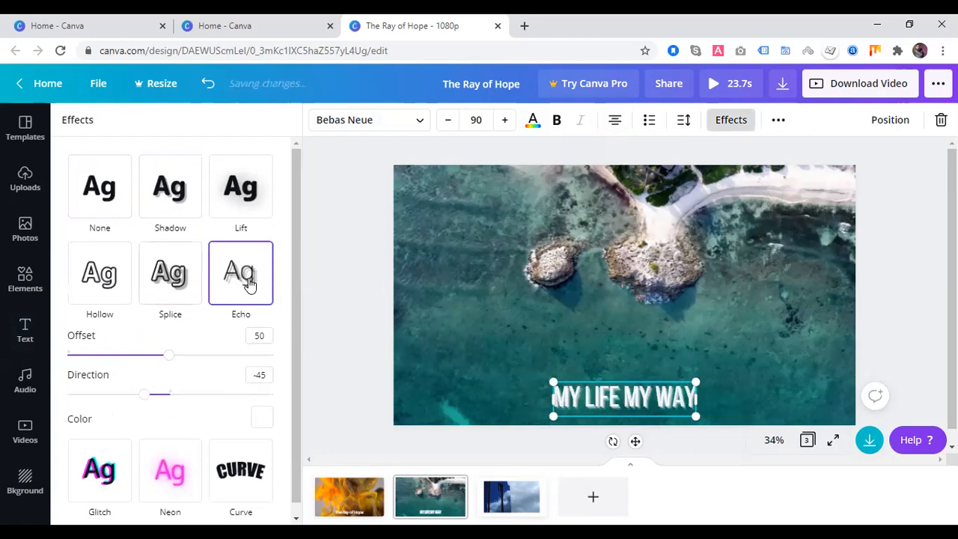
left_click(99, 275)
Apply the Curve effect to the heading, move the heading slightly up, and set the curve to 0
left_click(259, 412)
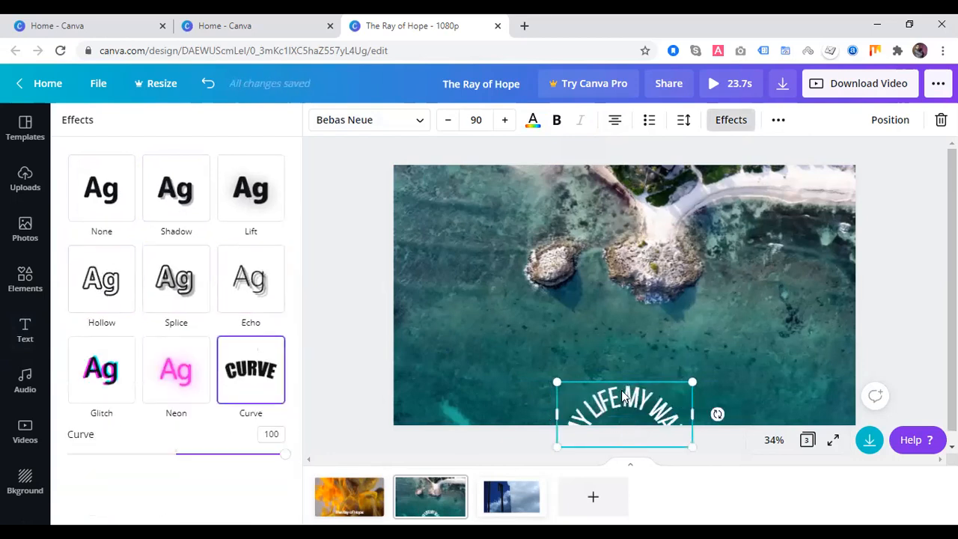
left_click_drag(622, 384, 621, 359)
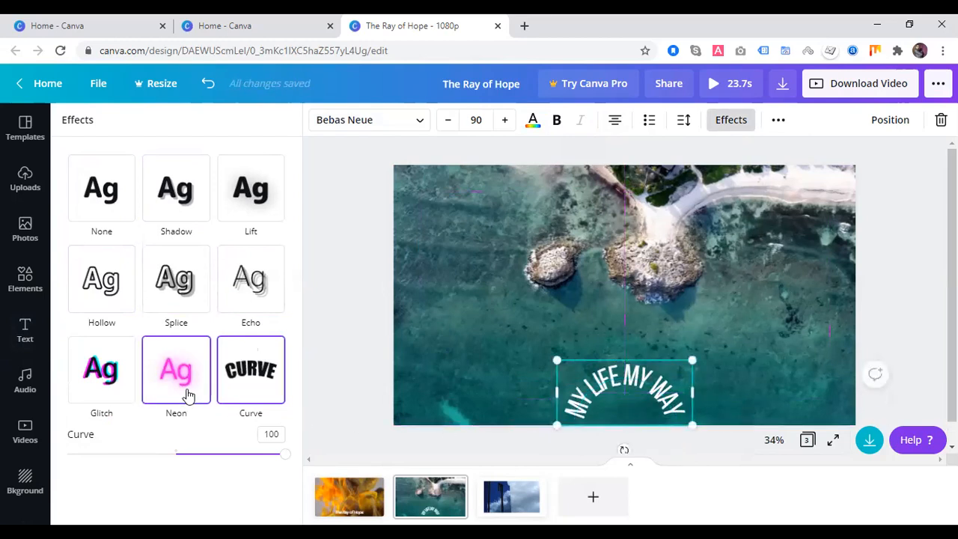
left_click_drag(286, 464, 178, 458)
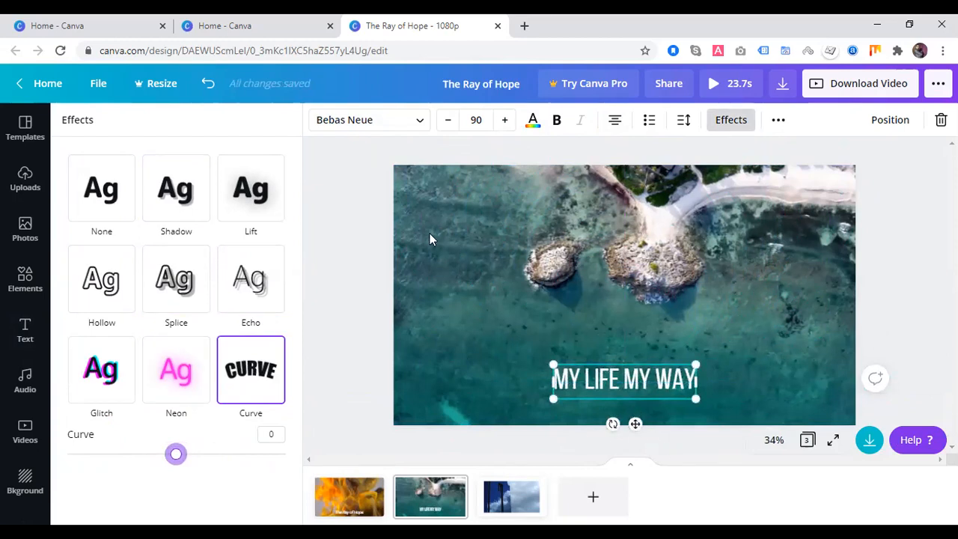
Enlarge the skyscraper video on the third page so it covers the whole page
left_click(527, 491)
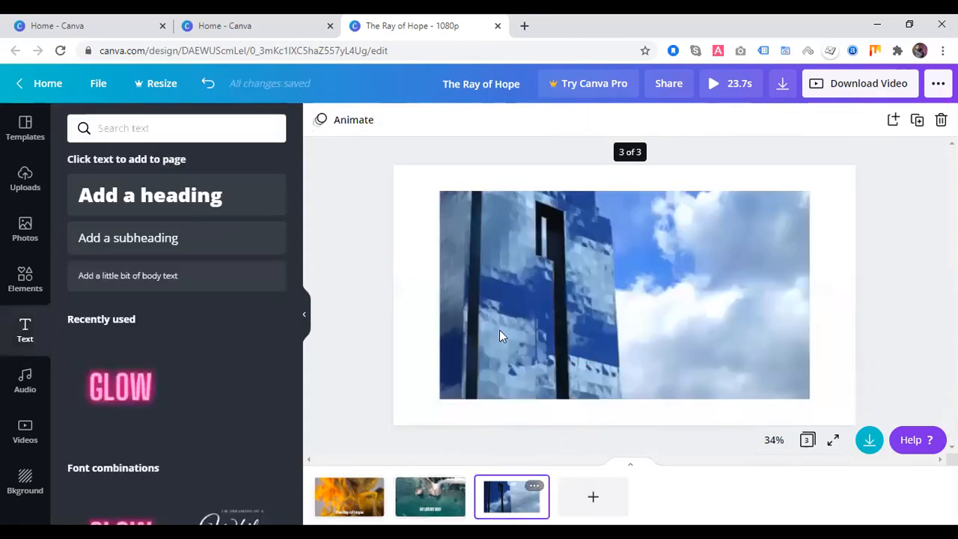
left_click(440, 194)
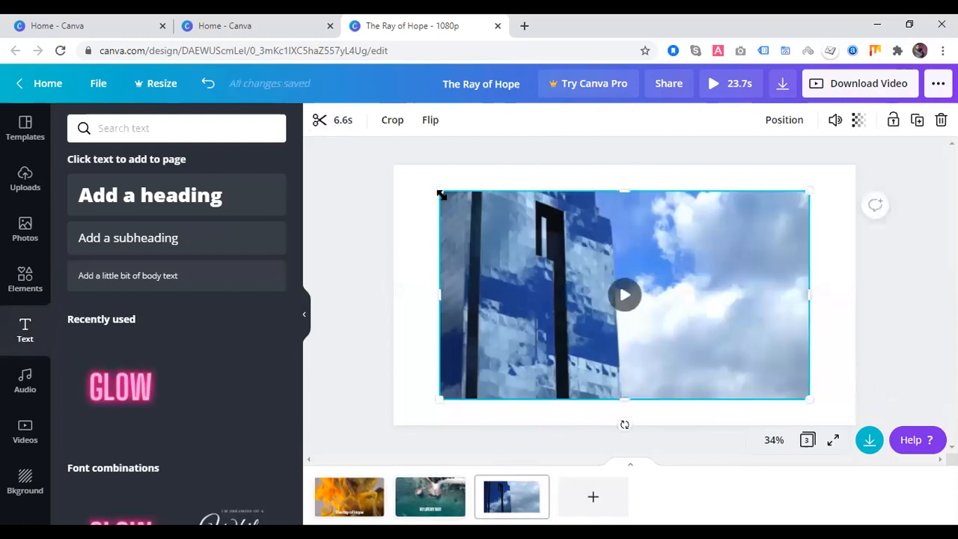
left_click_drag(423, 191, 390, 168)
left_click_drag(810, 402, 857, 420)
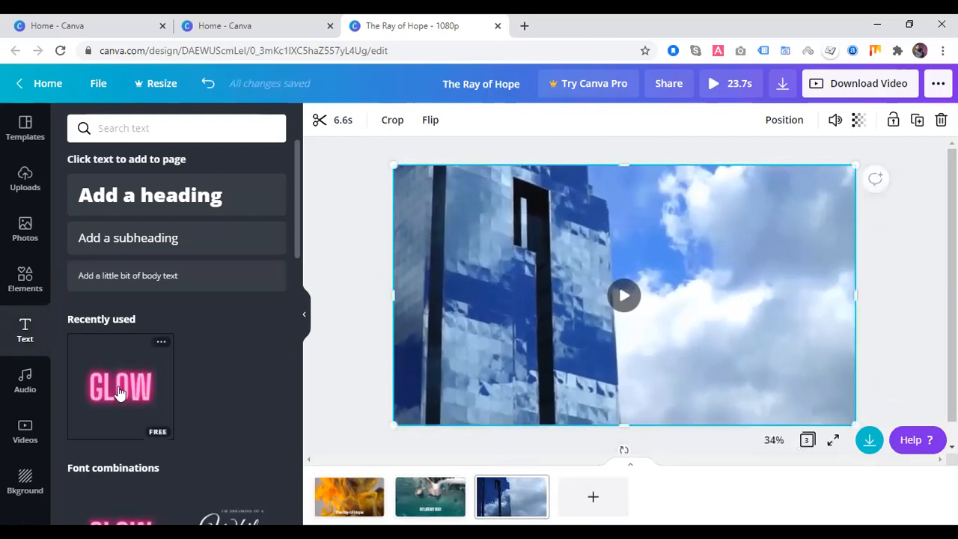
Add the pink neon GLOW text to the skyscraper page's upper-right corner, shrink it to about size 116, and change its wording to "LIFE"
left_click(119, 393)
left_click_drag(615, 289, 713, 220)
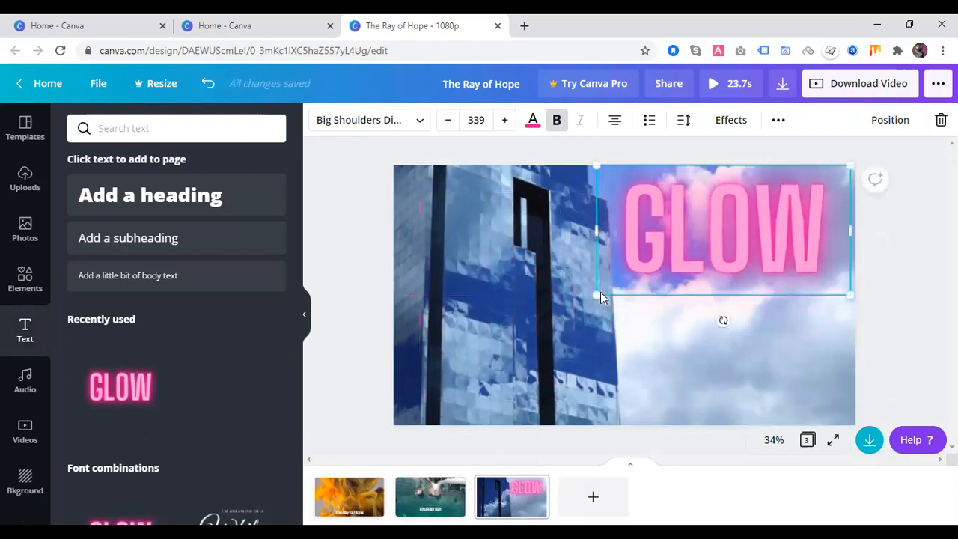
left_click_drag(596, 294, 772, 228)
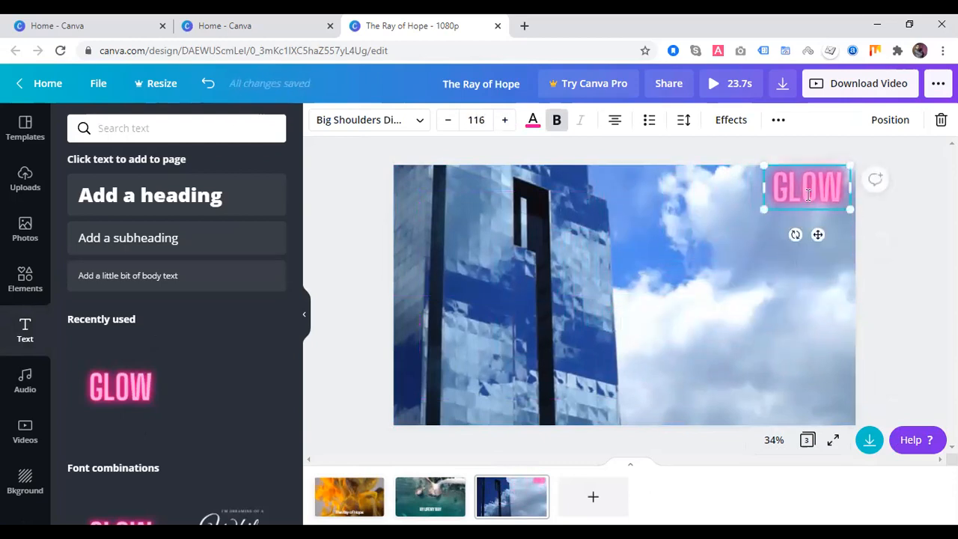
double_click(809, 195)
type("LIFE")
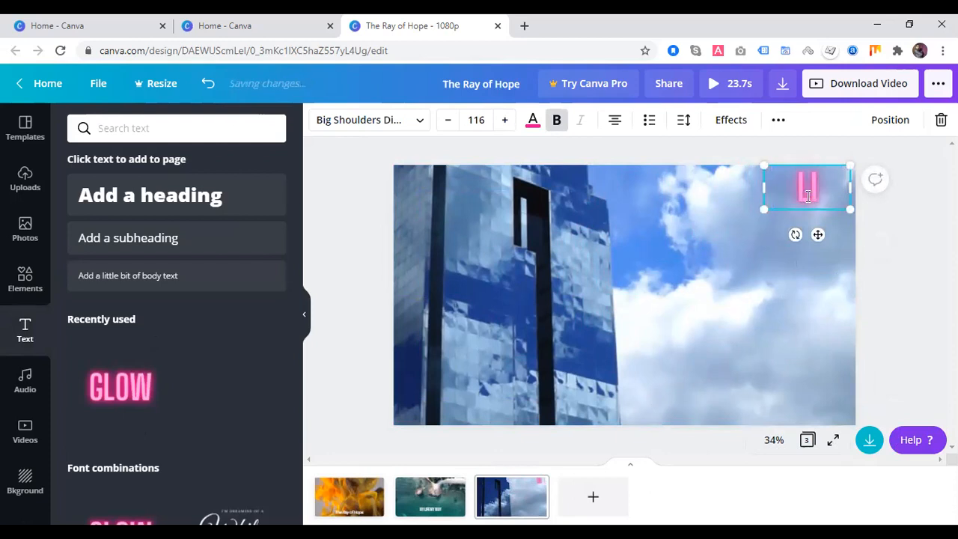
left_click(775, 372)
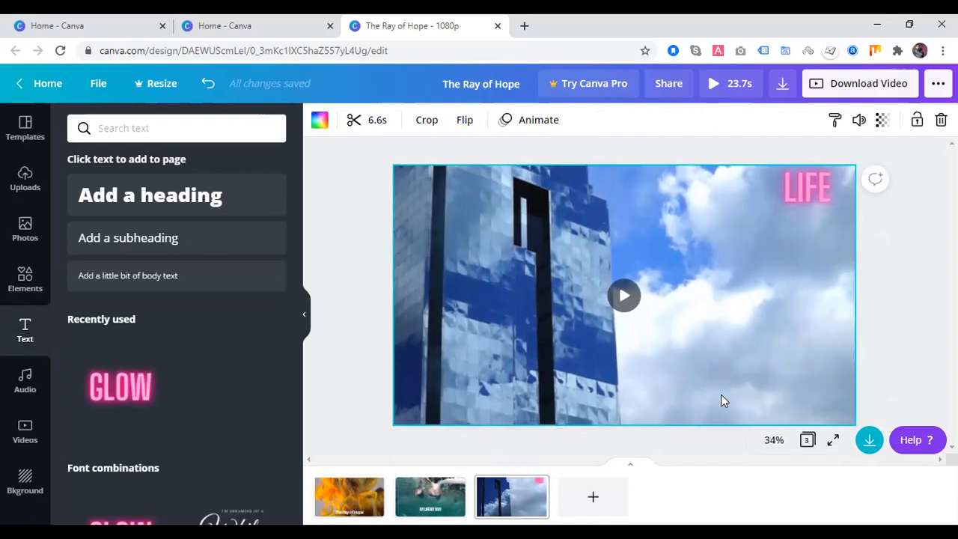
Preview the opening of the whole video and close the preview
left_click(712, 83)
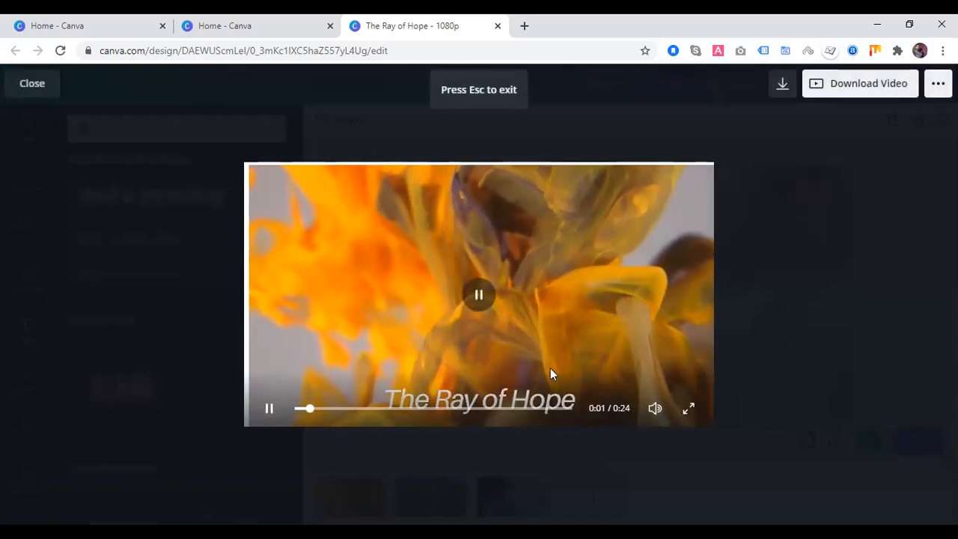
mouse_move(655, 410)
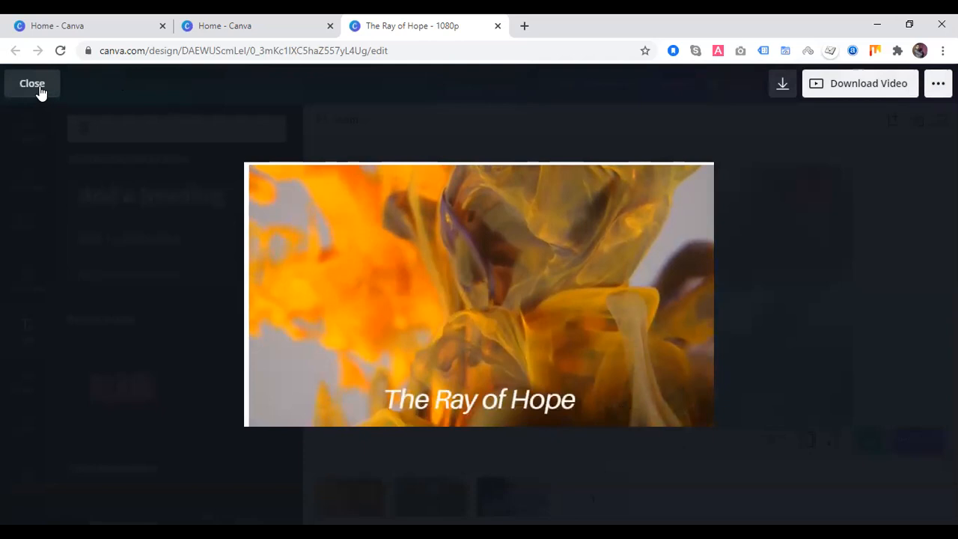
left_click(33, 84)
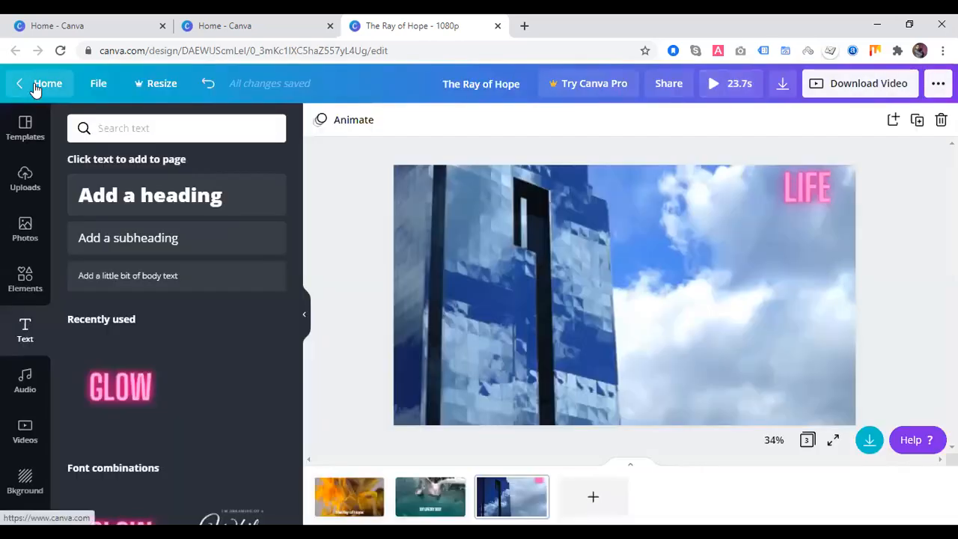
Add the "Epic Voyage" music track from the Epic audio category to the video
left_click(26, 390)
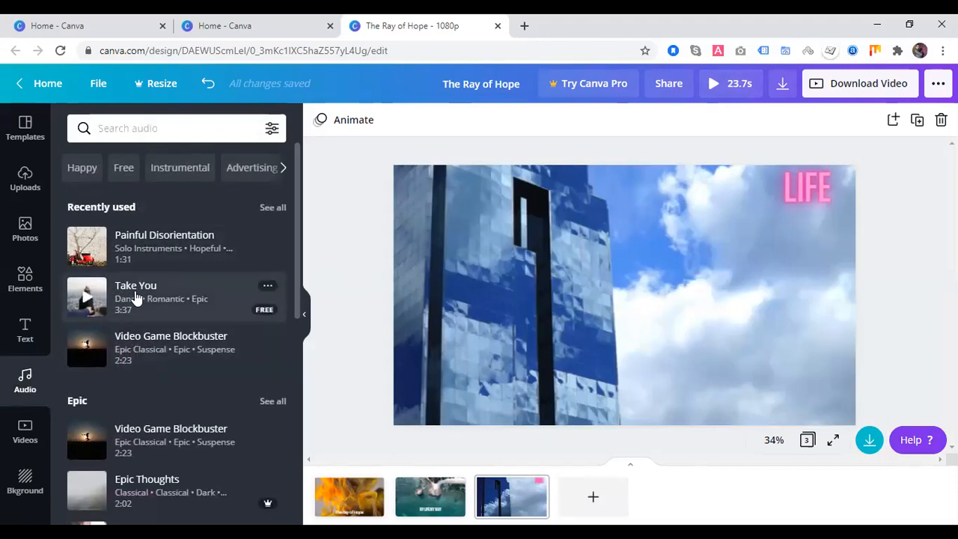
scroll(179, 367, "down", 1)
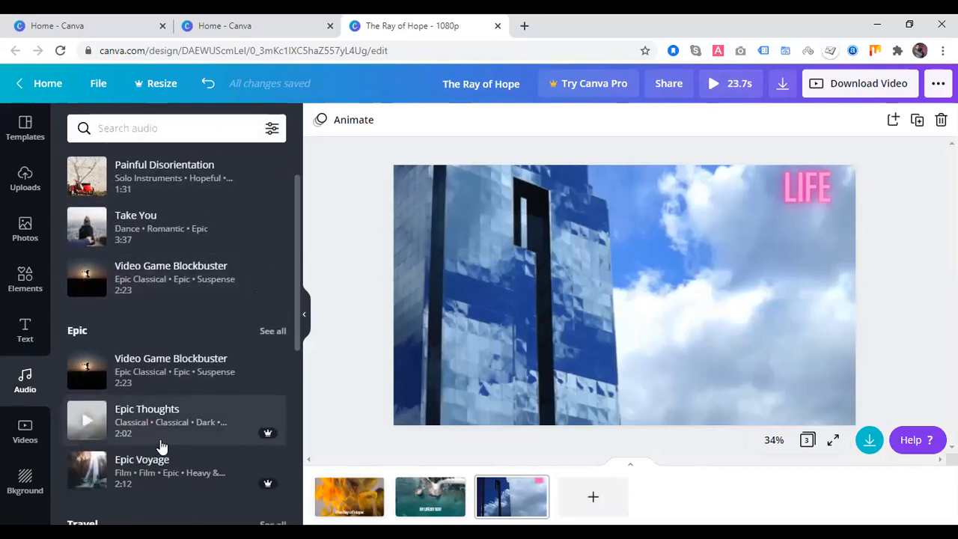
left_click(127, 478)
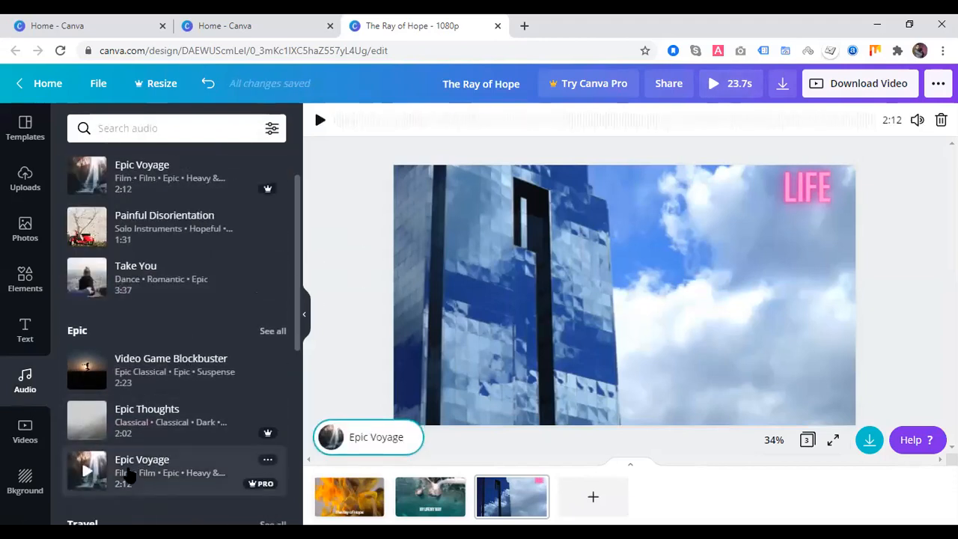
Preview the whole video with its music, lower and mute the playback volume, and close the preview
left_click(714, 84)
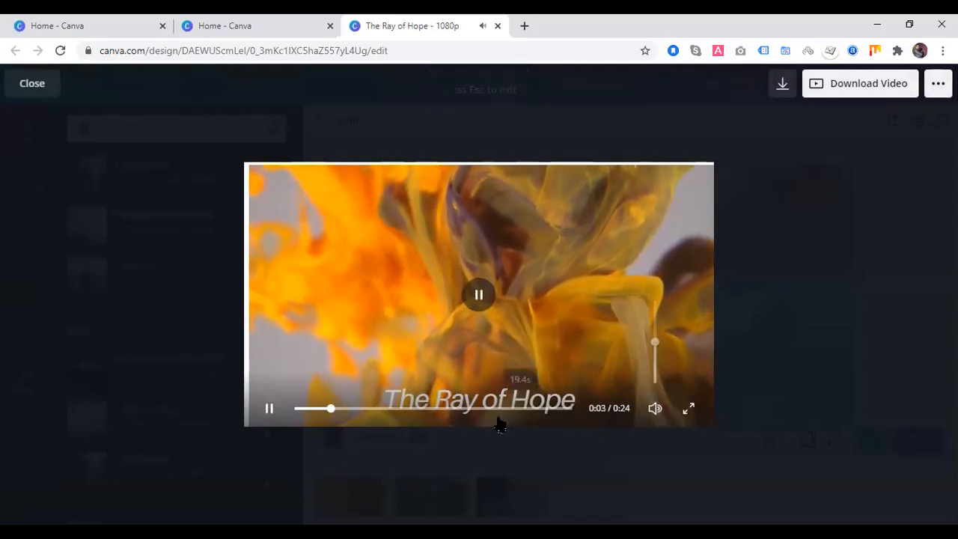
mouse_move(655, 408)
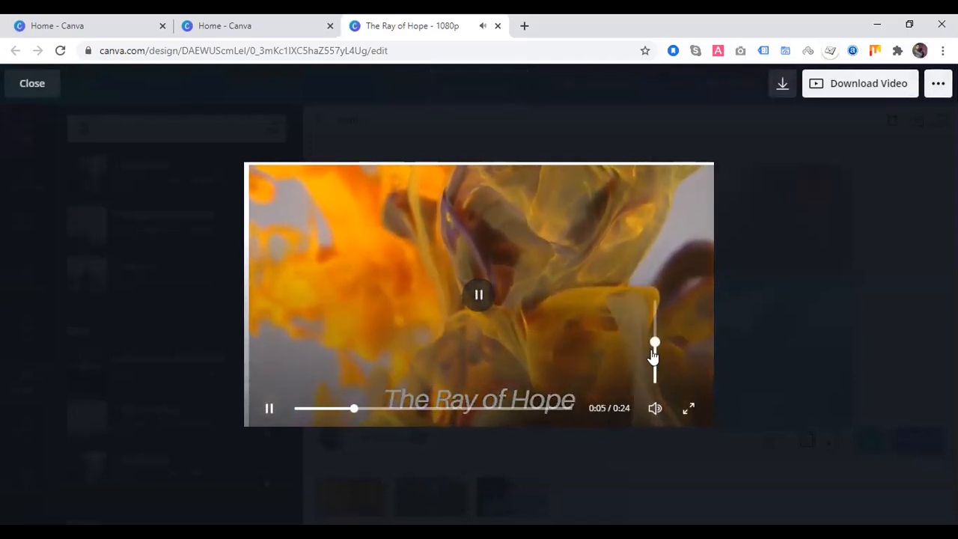
left_click_drag(654, 345, 656, 385)
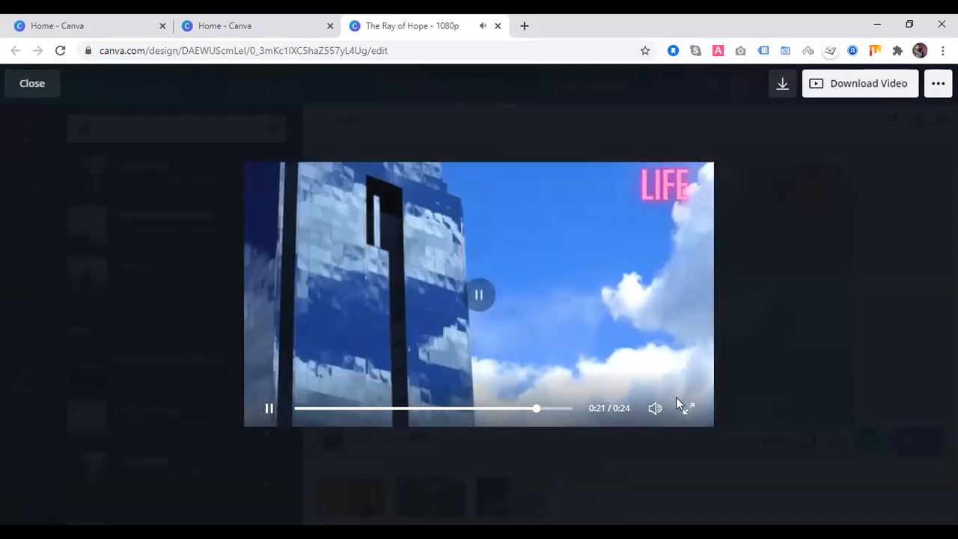
mouse_move(655, 411)
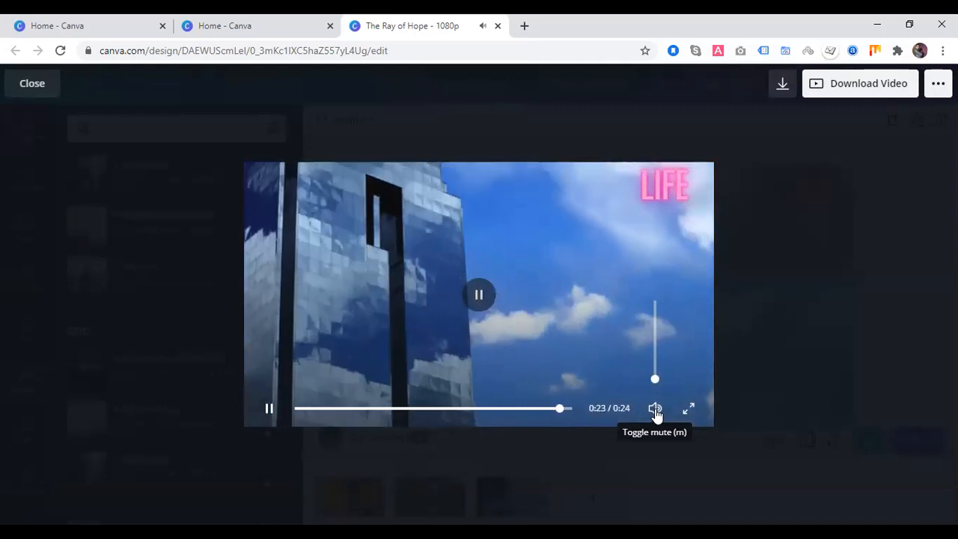
left_click(657, 414)
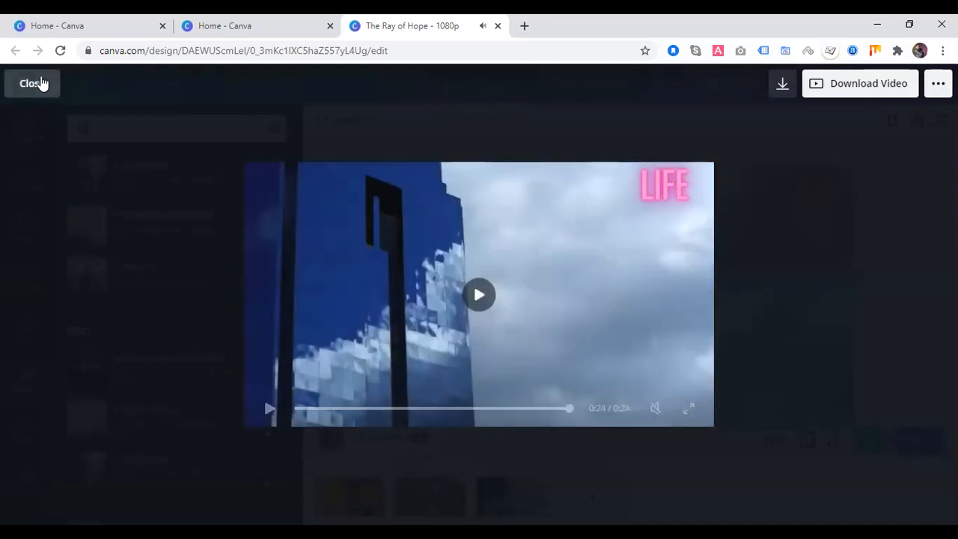
left_click(33, 83)
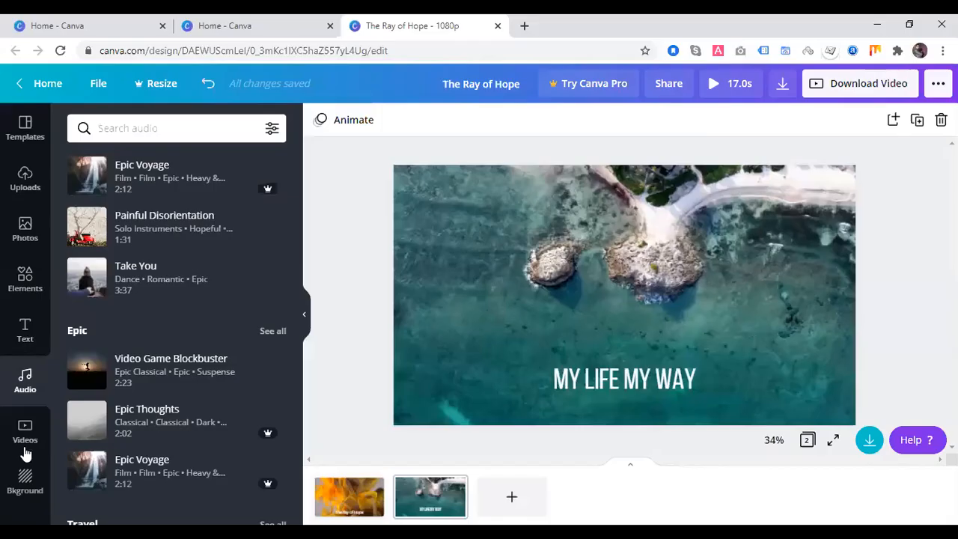
Add a third page after the beach page and fill it with the 8-second Fashion video of a flower vase on a workbench
left_click(25, 449)
scroll(173, 404, "down", 2)
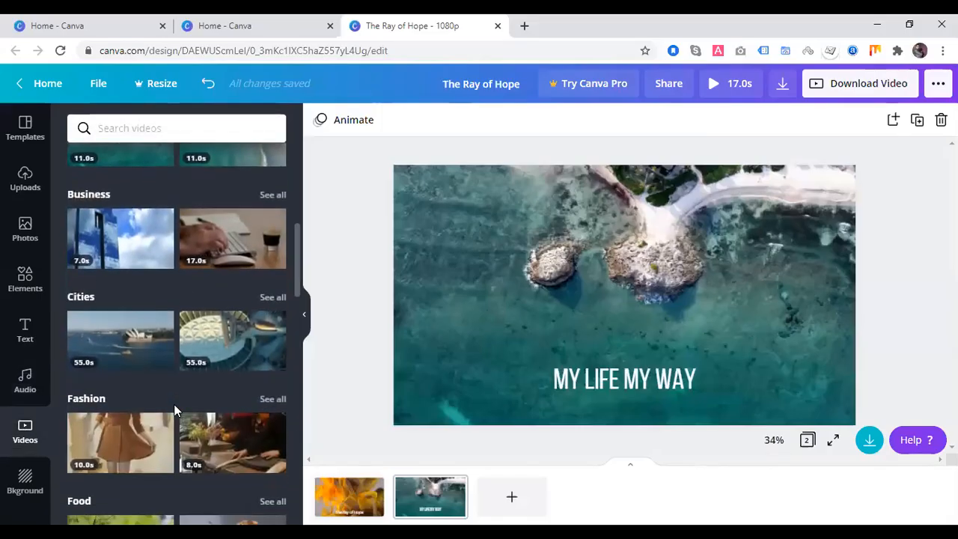
scroll(198, 390, "down", 2)
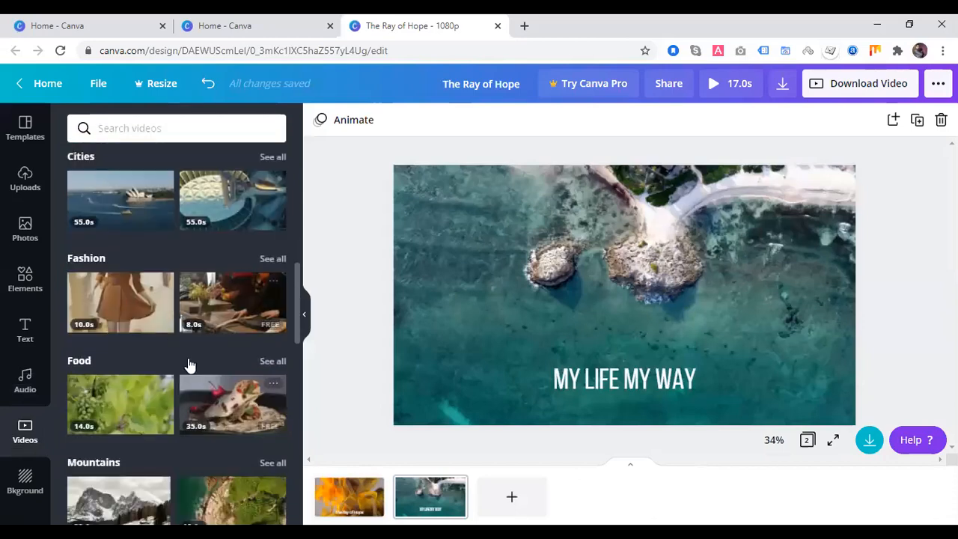
left_click(225, 307)
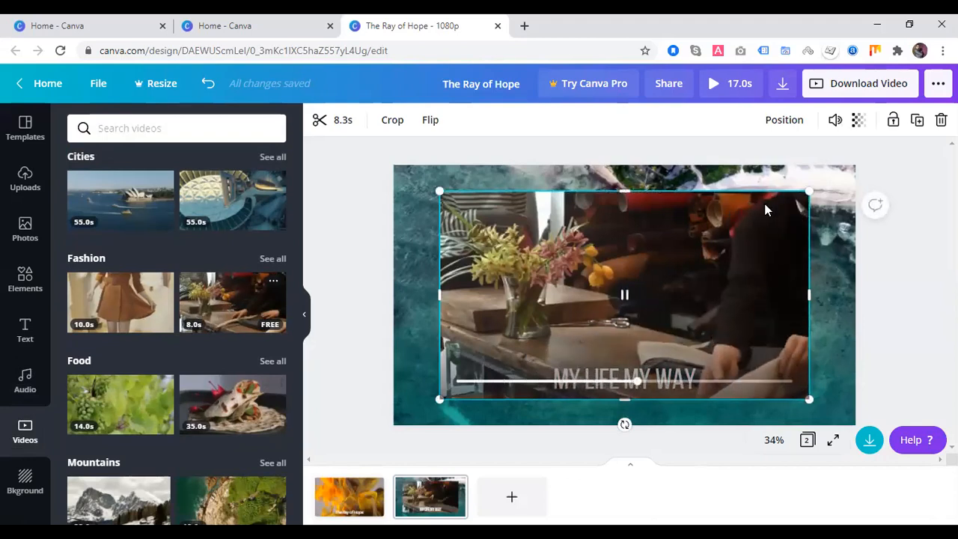
left_click(941, 119)
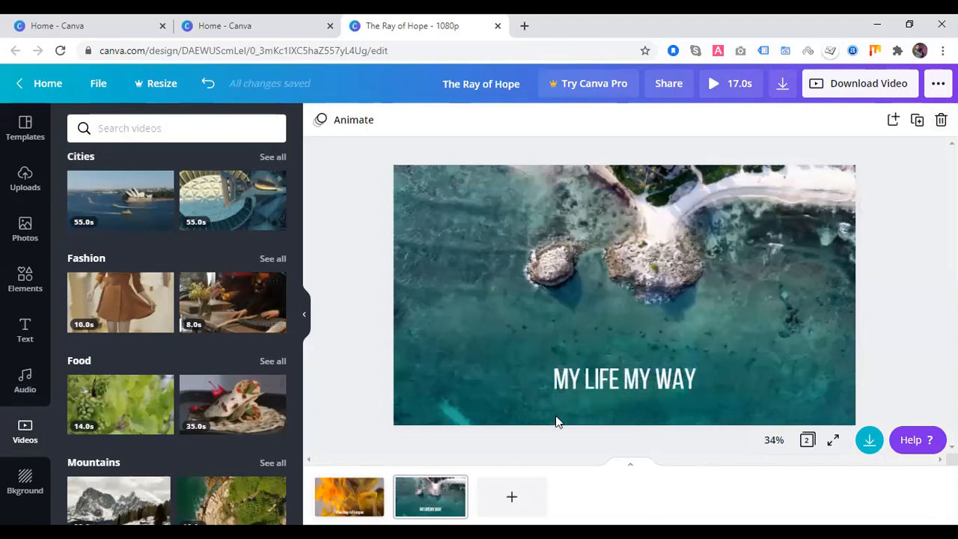
left_click(512, 501)
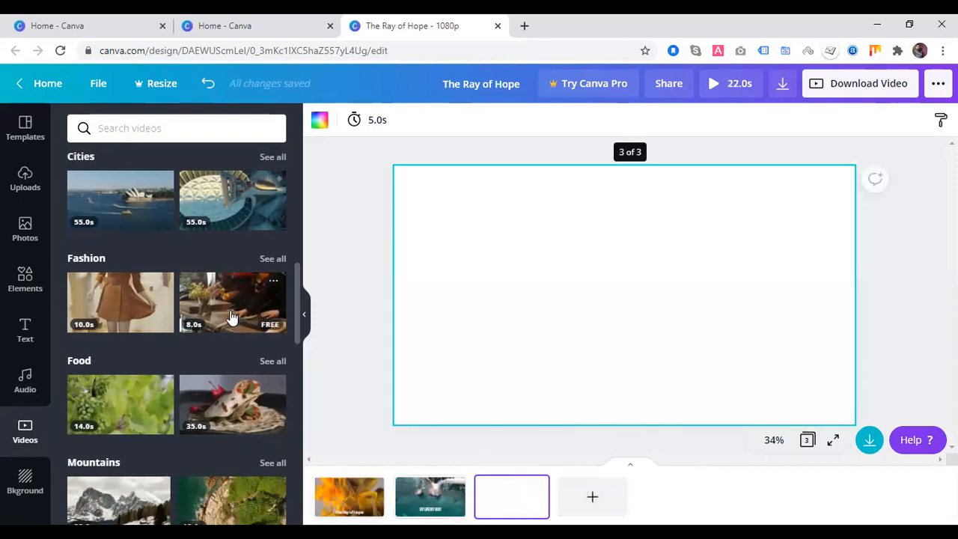
left_click(232, 317)
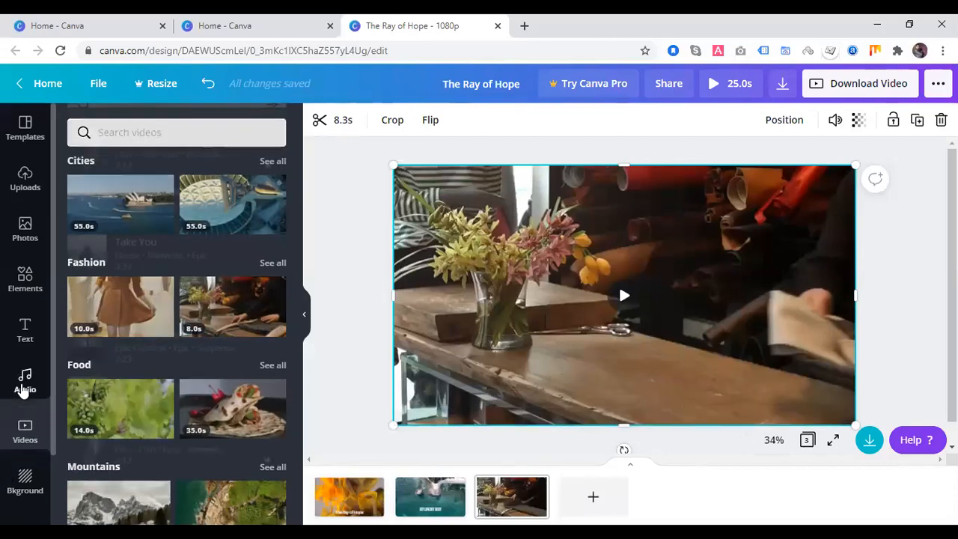
Add the "Take You" music track to the video and mute it so its volume is 0
left_click(24, 383)
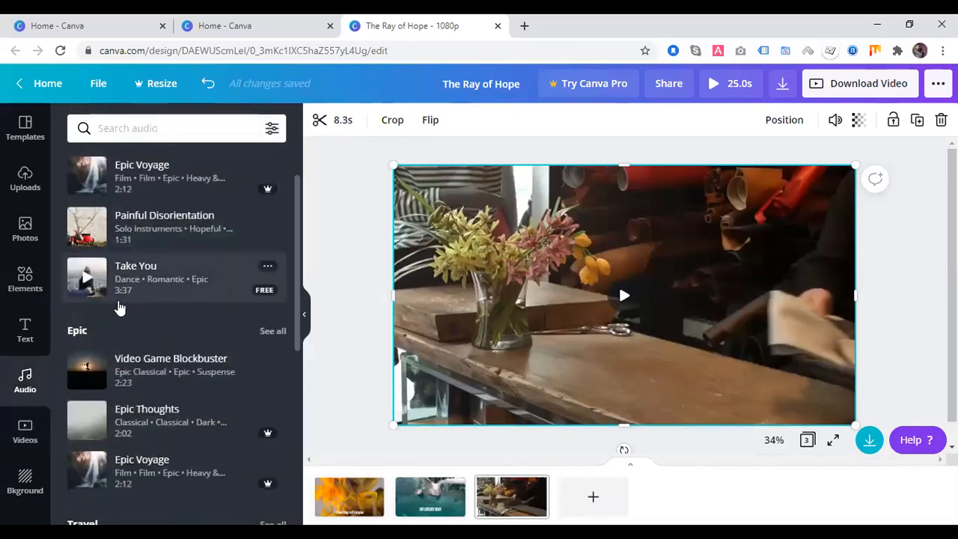
left_click(132, 276)
left_click(712, 86)
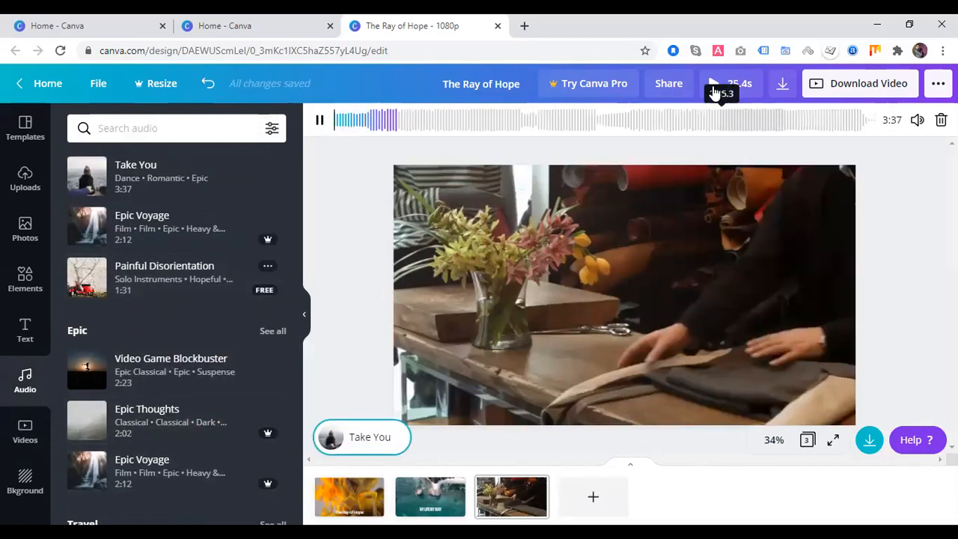
left_click(917, 122)
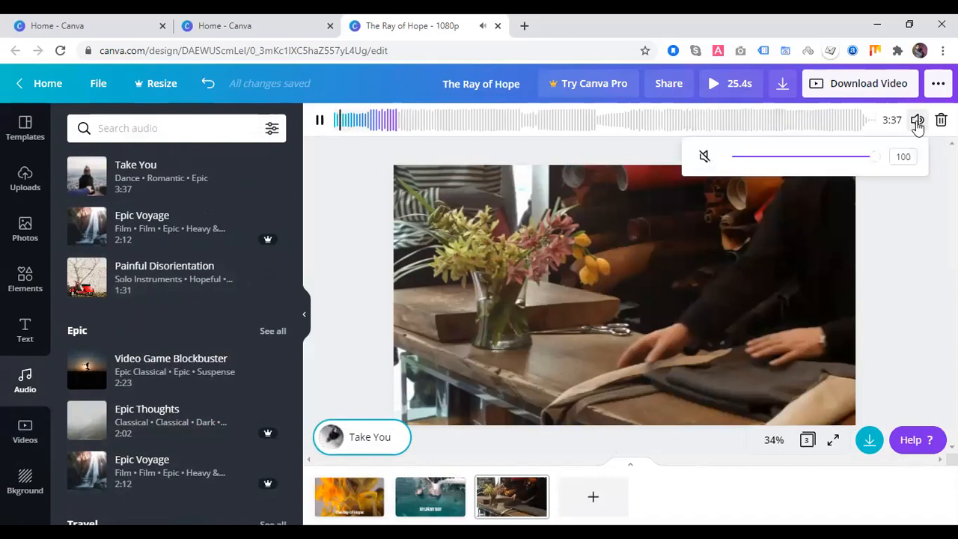
left_click(705, 157)
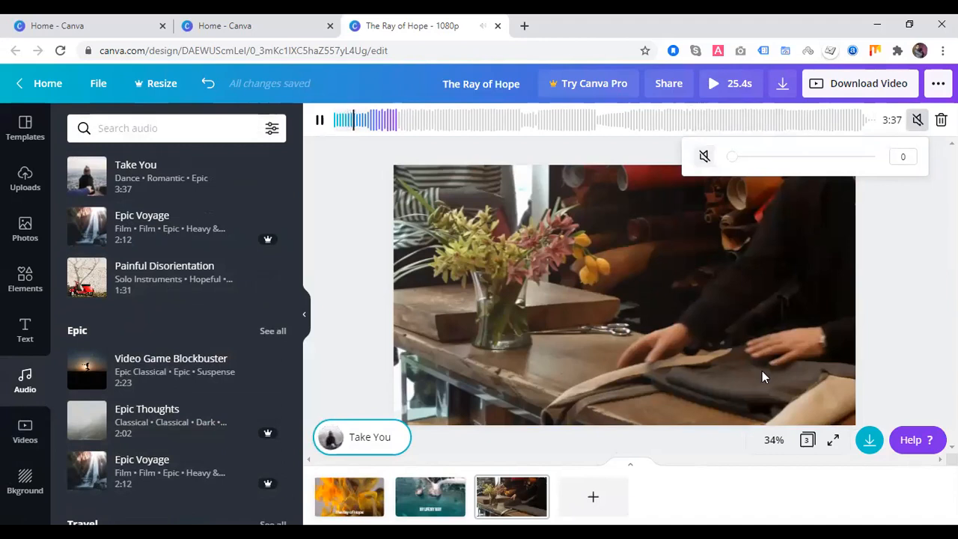
Preview the three-page video, skipping ahead through the beach page to the flower-vase page
left_click(716, 83)
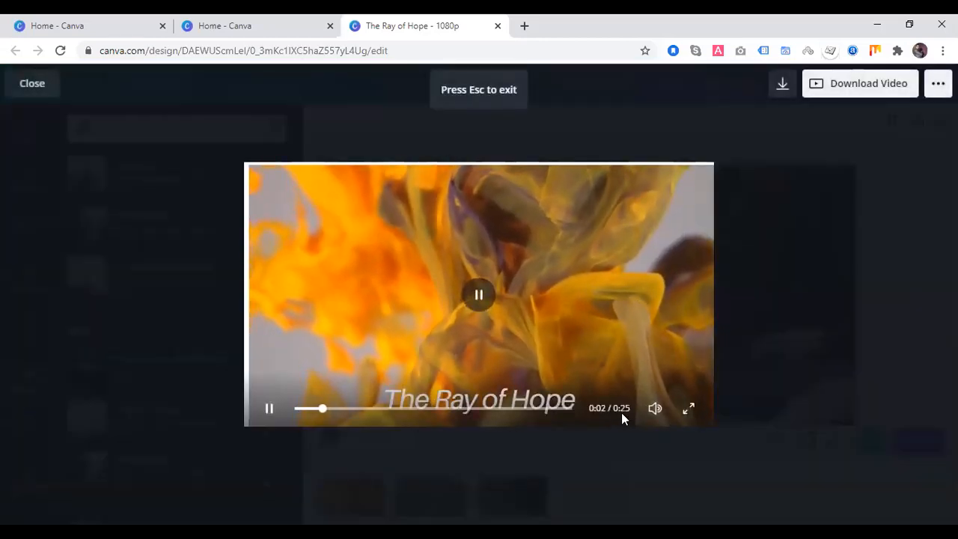
left_click(418, 408)
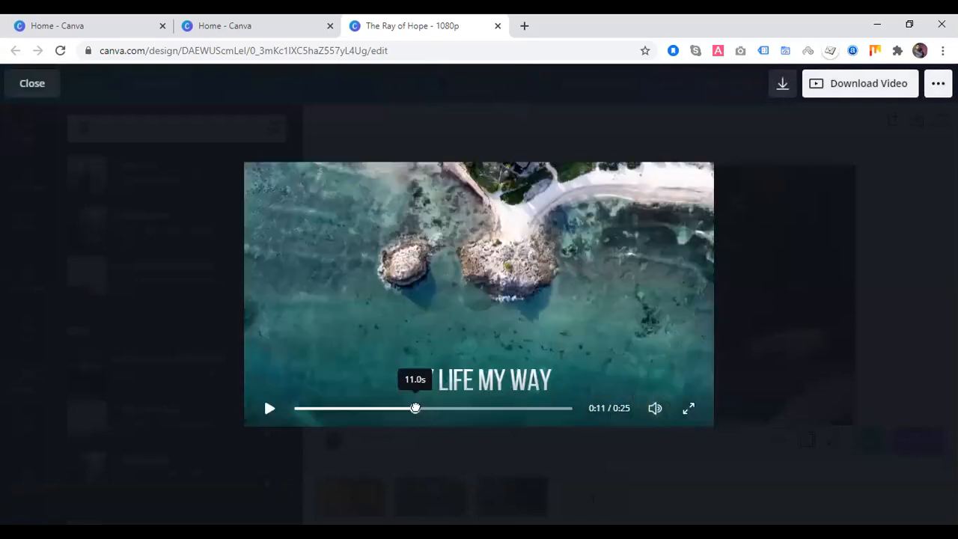
left_click(454, 408)
left_click(514, 408)
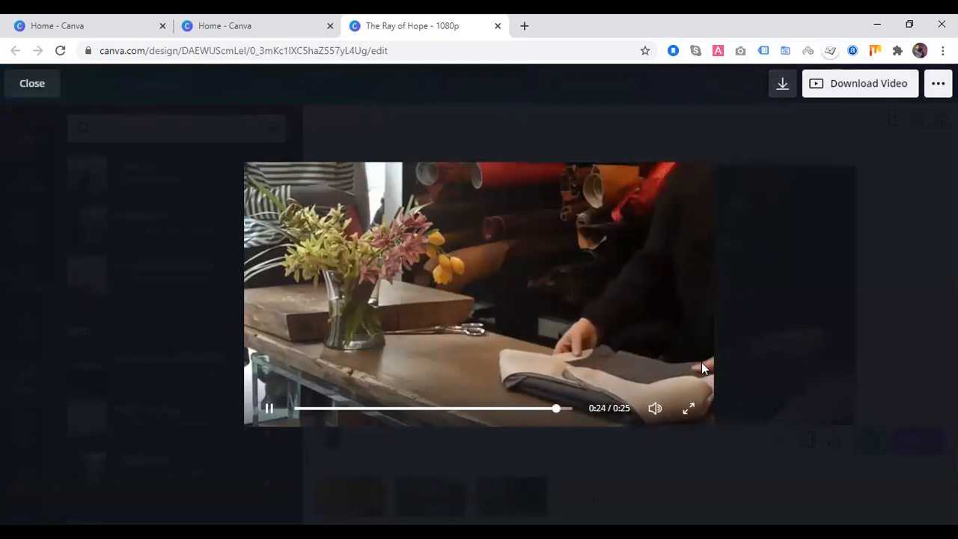
mouse_move(655, 408)
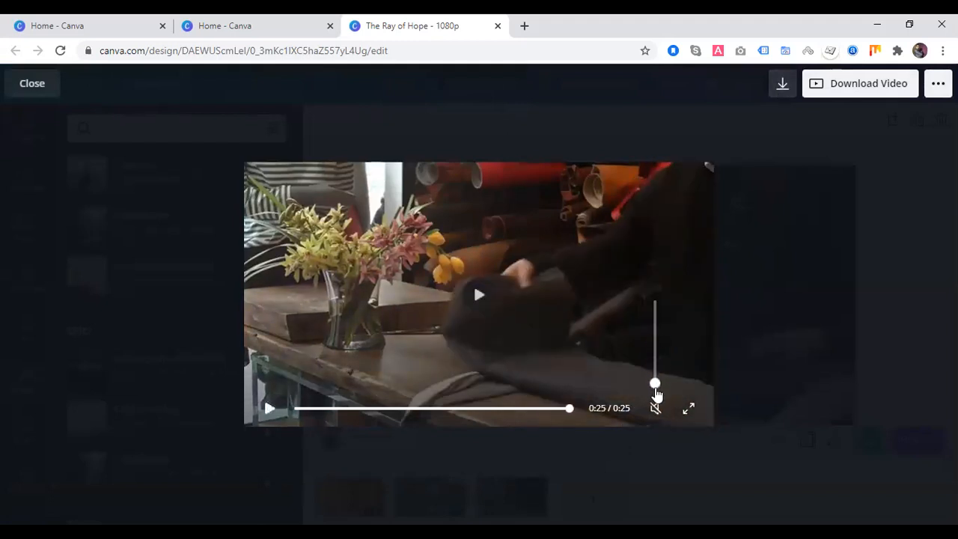
Download all three pages of the design as an MP4 video
left_click(783, 85)
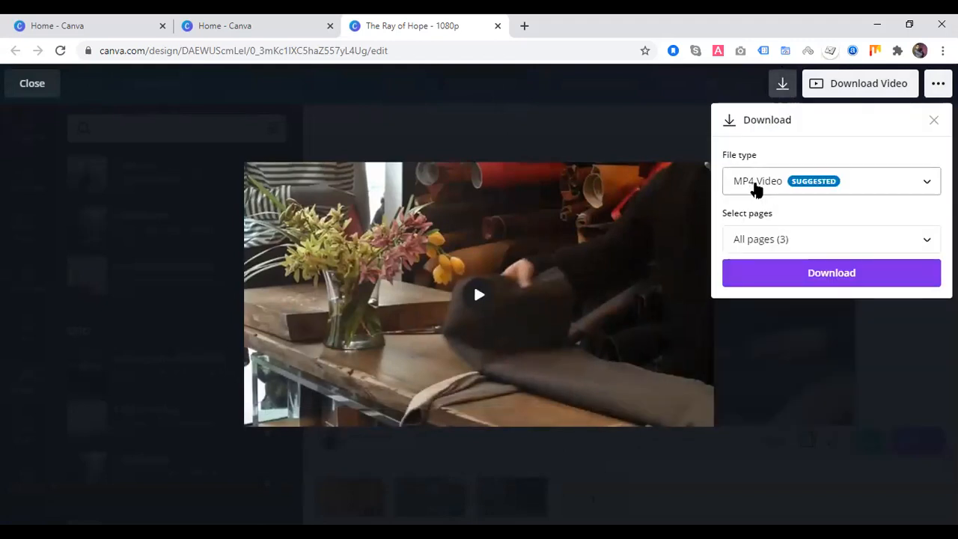
left_click(828, 274)
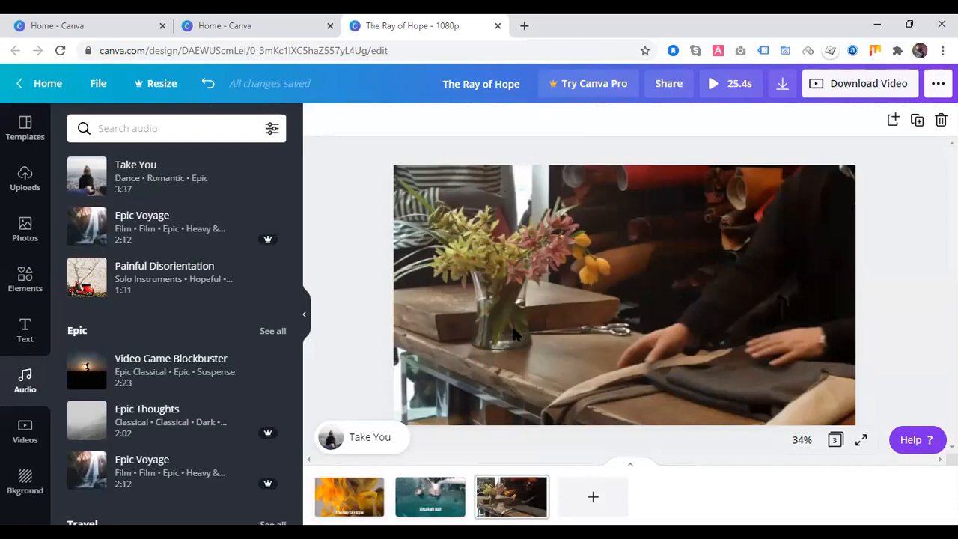
Flip the beach video on the second page horizontally and vertically
scroll(24, 375, "down", 2)
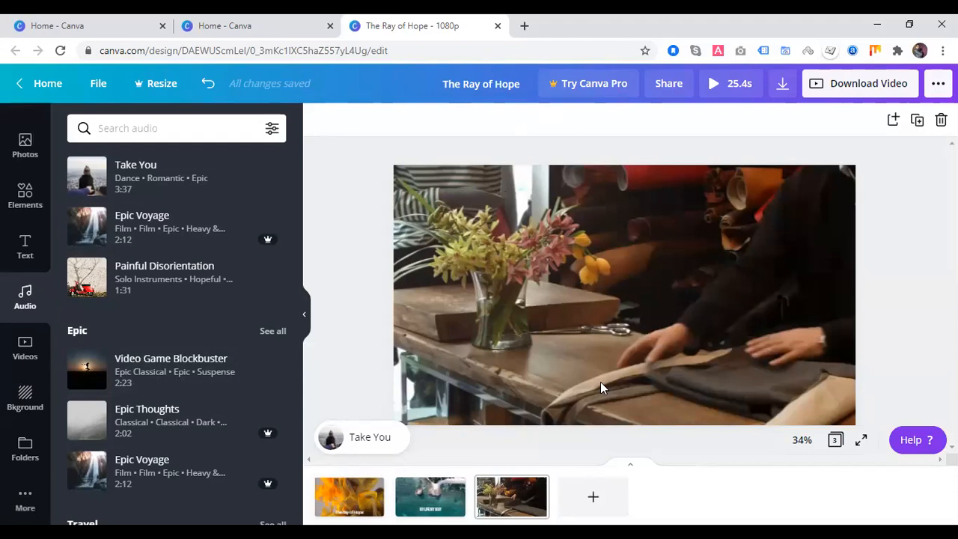
scroll(602, 386, "up", 1)
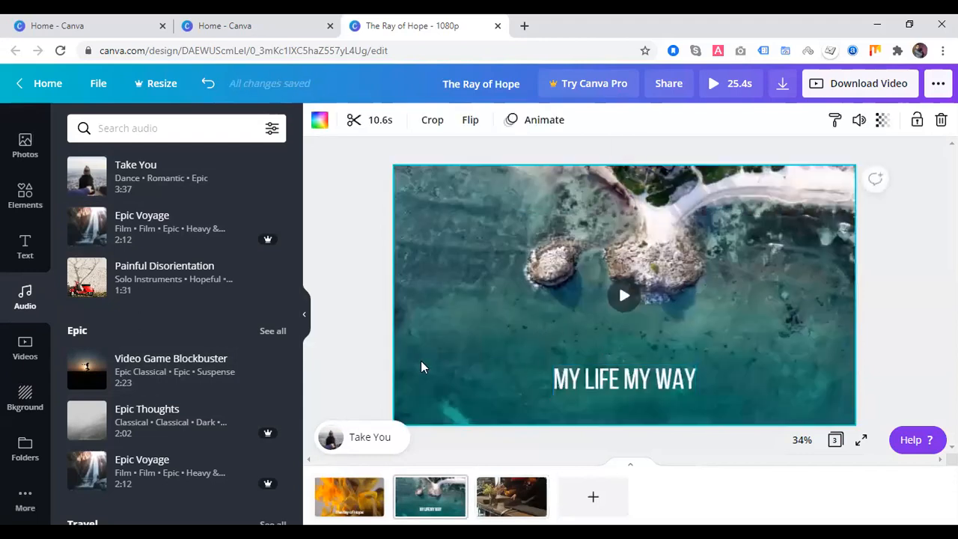
left_click(468, 123)
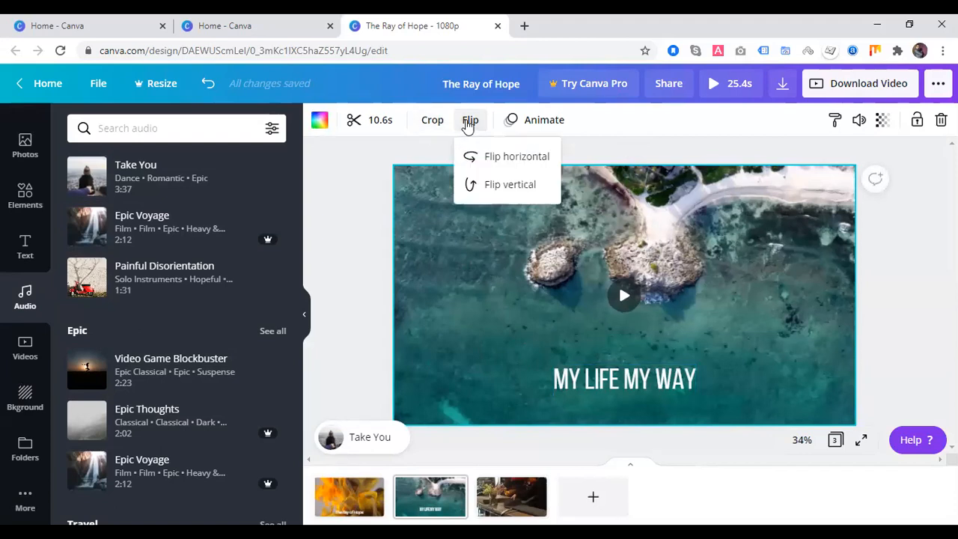
left_click(508, 162)
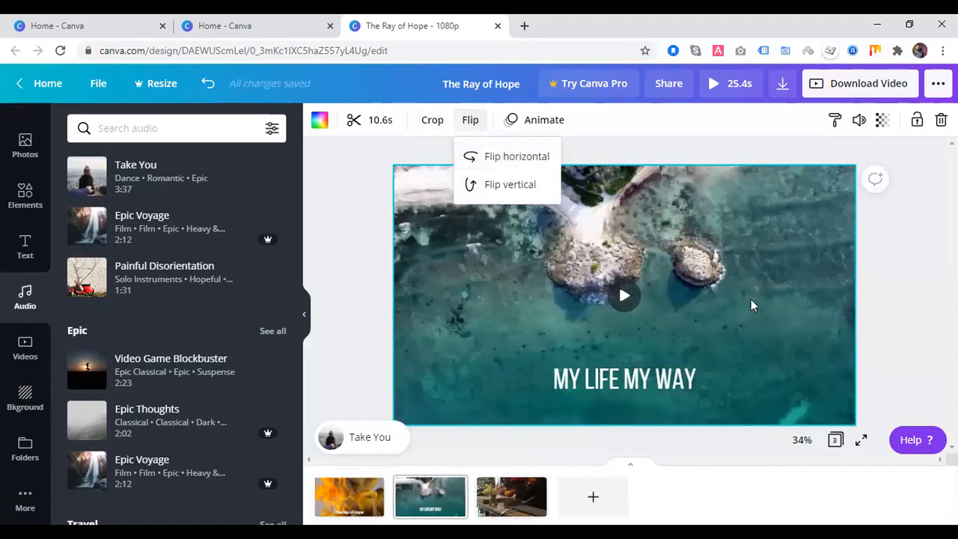
left_click(505, 187)
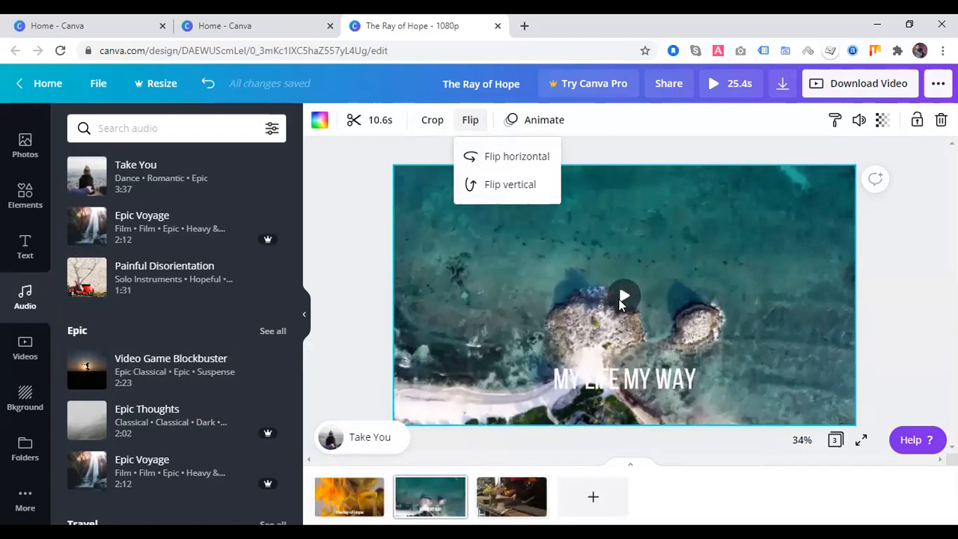
Try the Rise, Block and None animations on the beach page and apply Pan
left_click(533, 125)
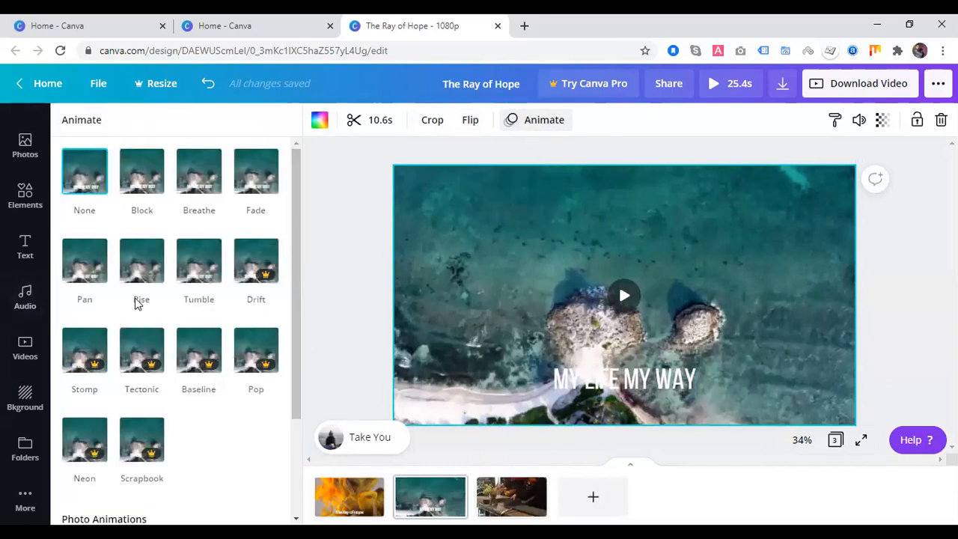
left_click(141, 268)
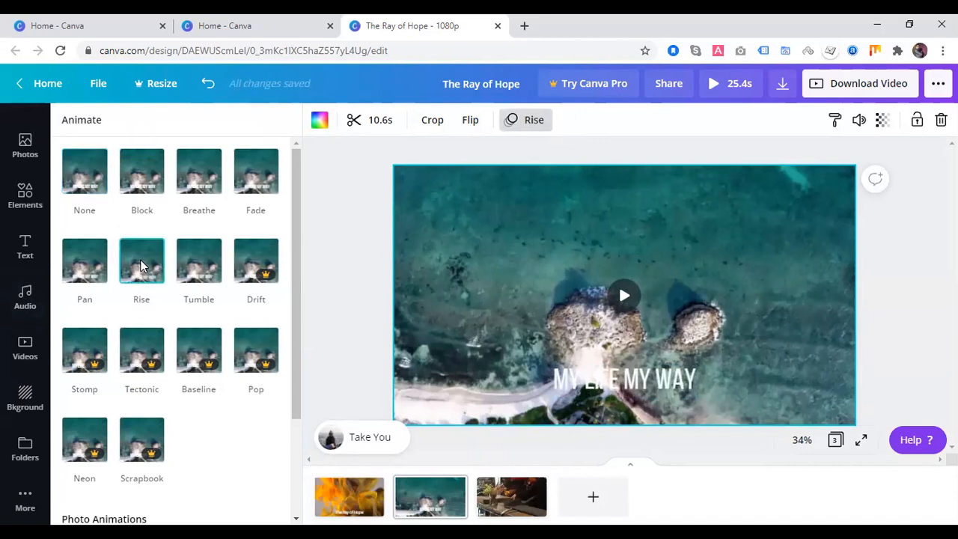
left_click(137, 179)
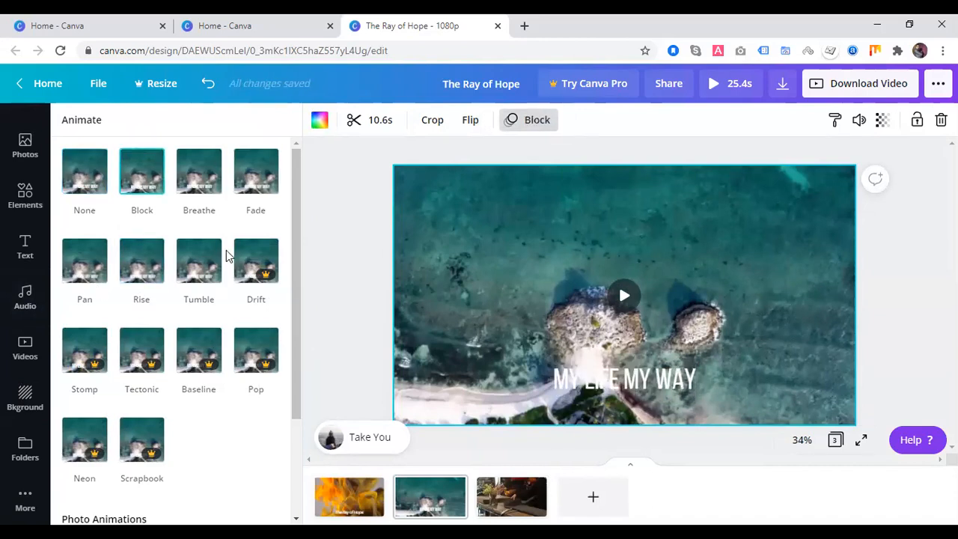
left_click(83, 180)
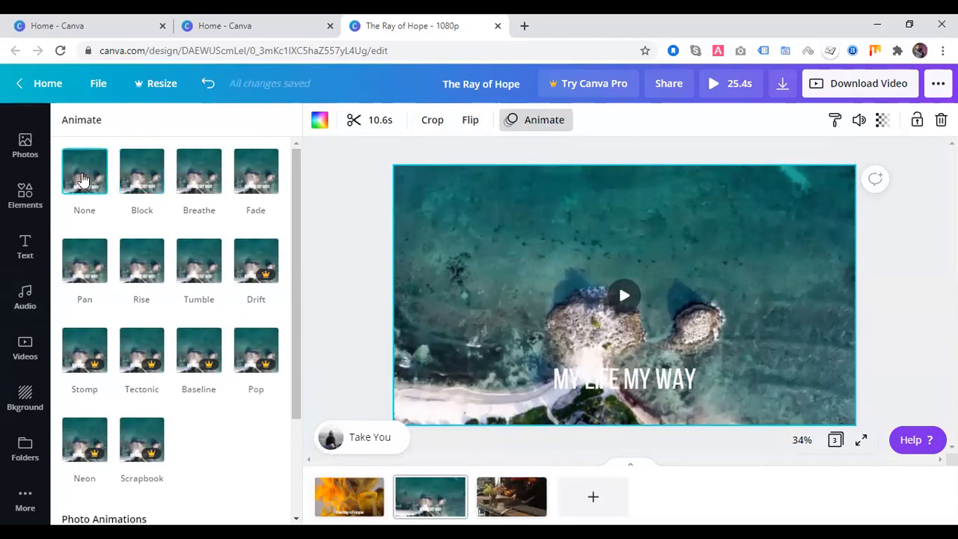
left_click(85, 277)
scroll(704, 434, "down", 3)
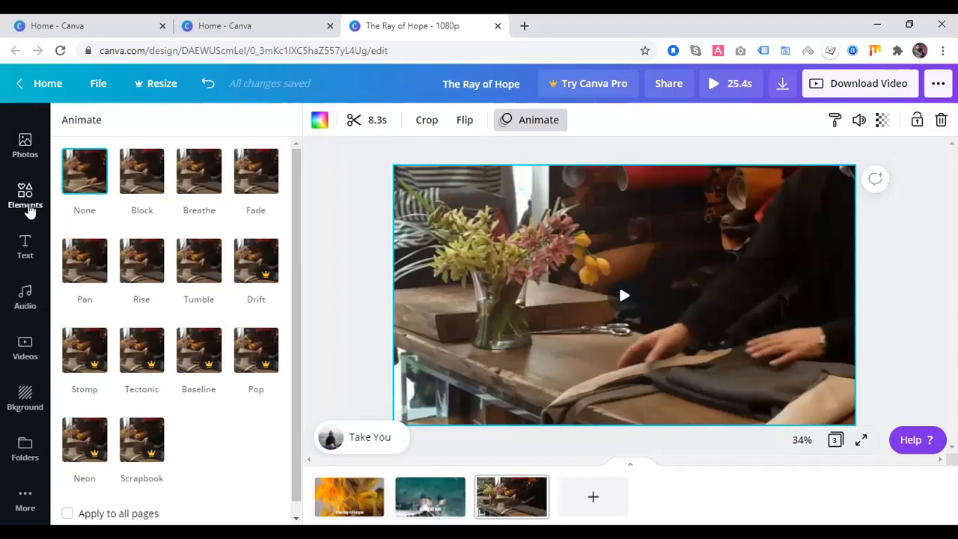
Add the recently used WEEKEND sticker to the flower-vase page, shrink it and place it in the page's upper-left corner
left_click(30, 204)
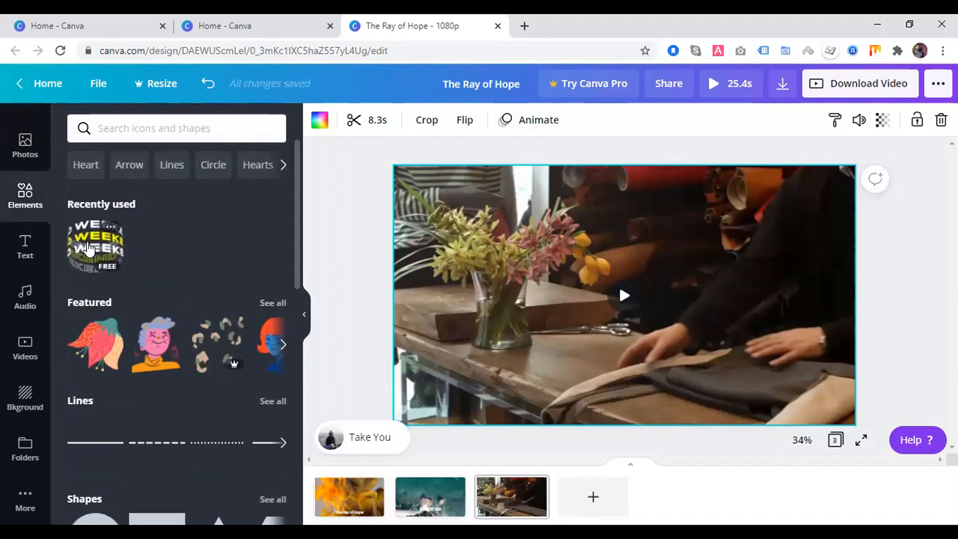
left_click(91, 245)
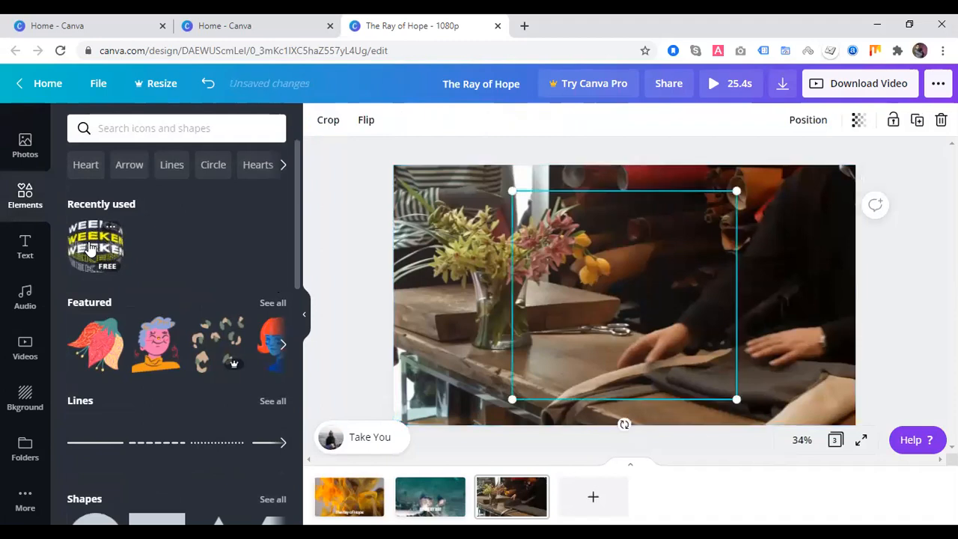
left_click_drag(735, 400, 529, 216)
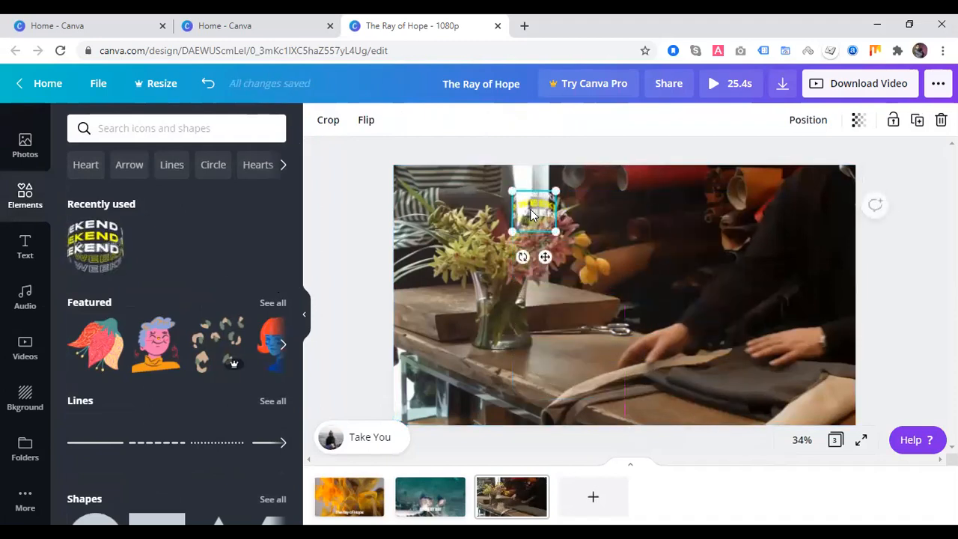
double_click(532, 214)
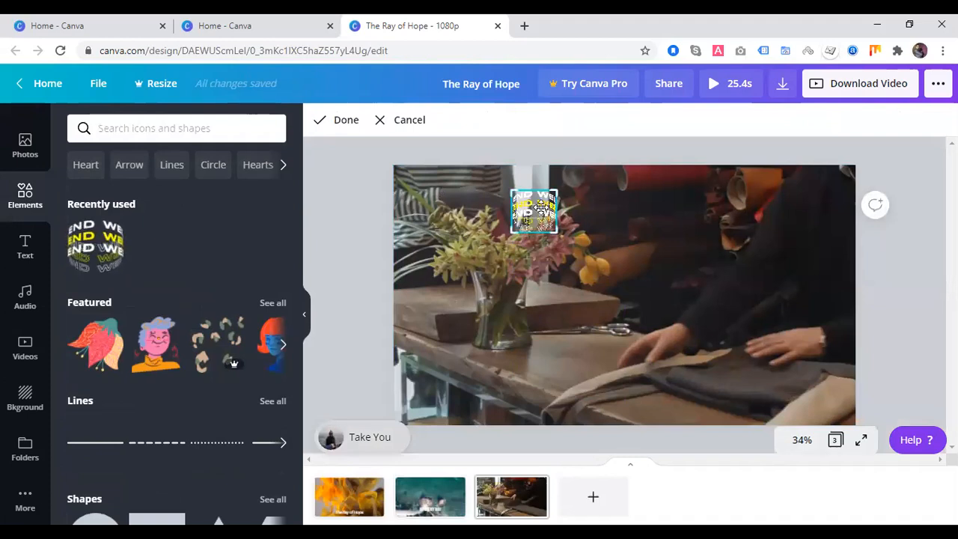
double_click(543, 211)
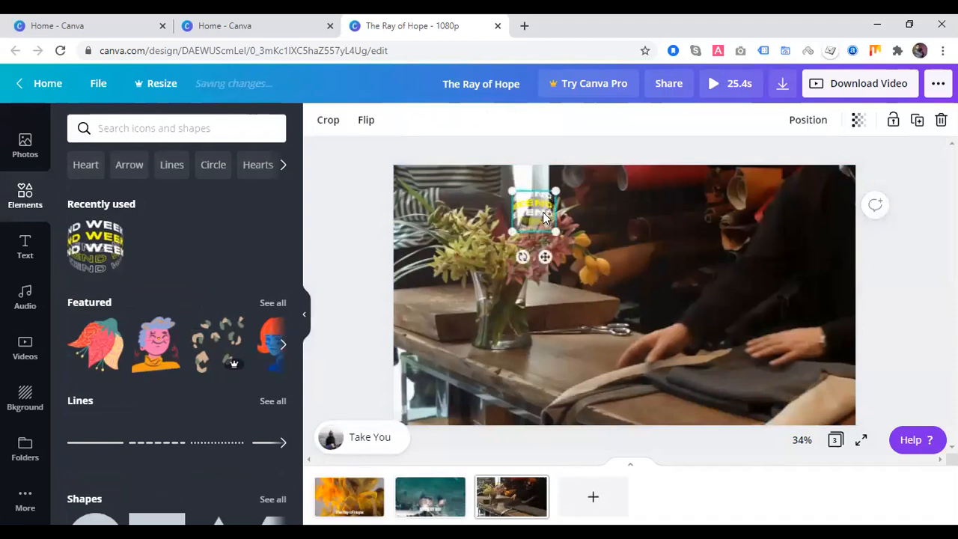
left_click_drag(546, 257, 429, 232)
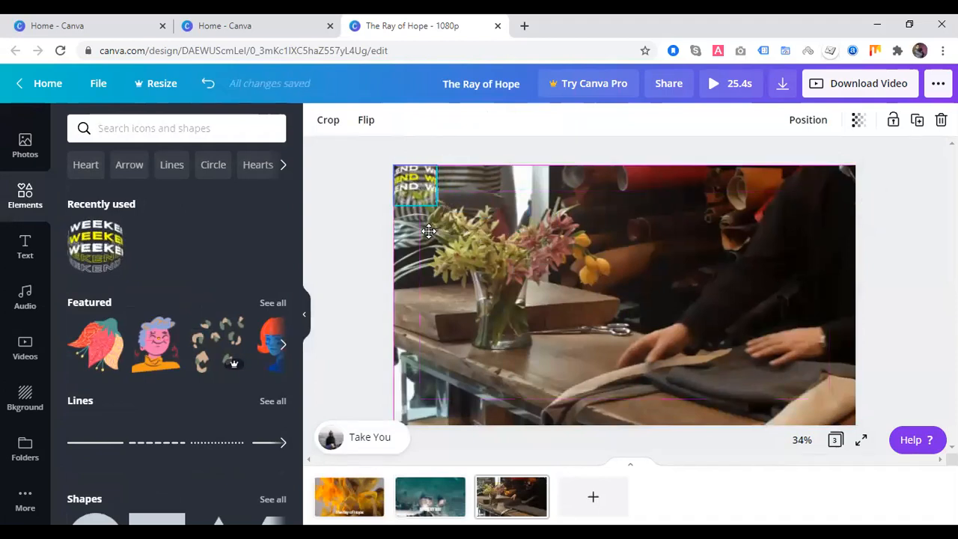
left_click(88, 246)
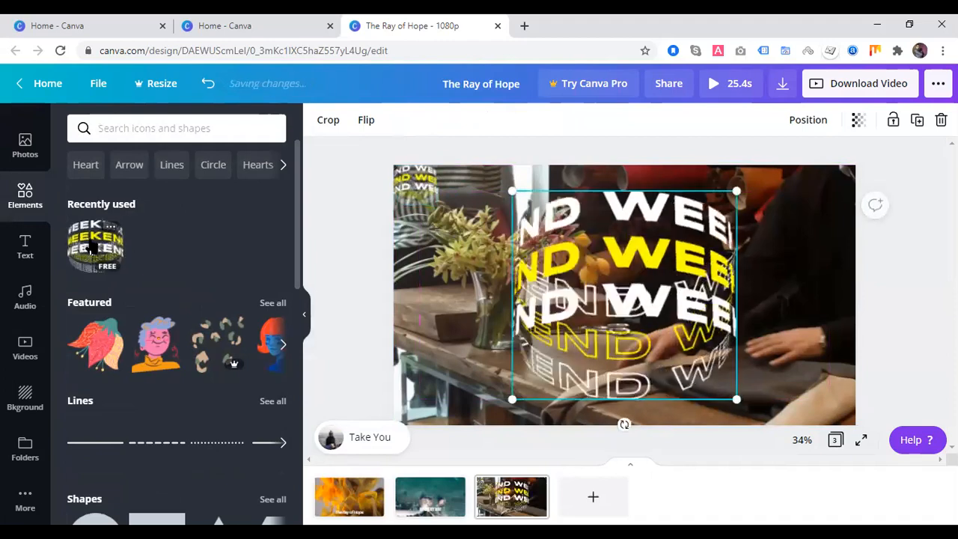
left_click(940, 120)
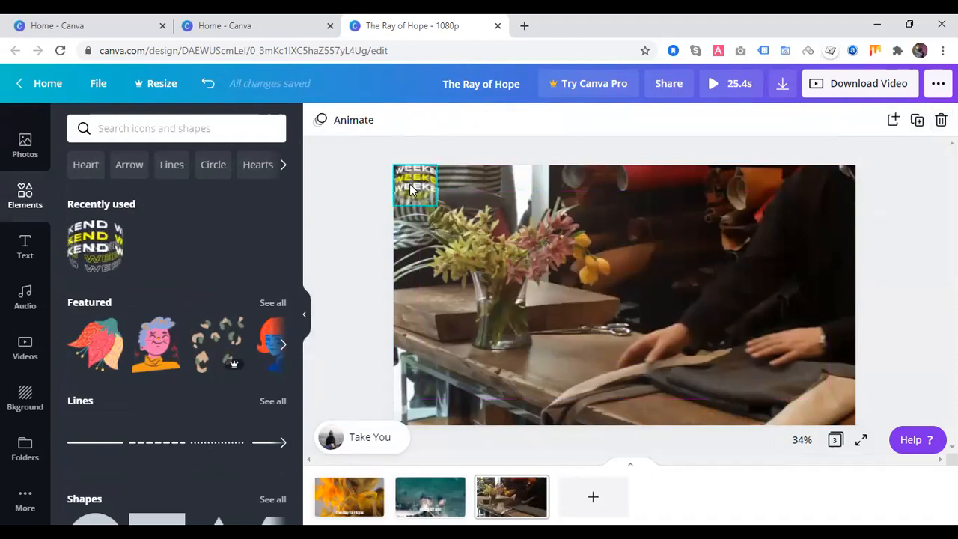
Add the WEEKEND sticker to the beach page, shrink it to about 171 × 158 and place it in the page's upper-left corner
left_click(452, 490)
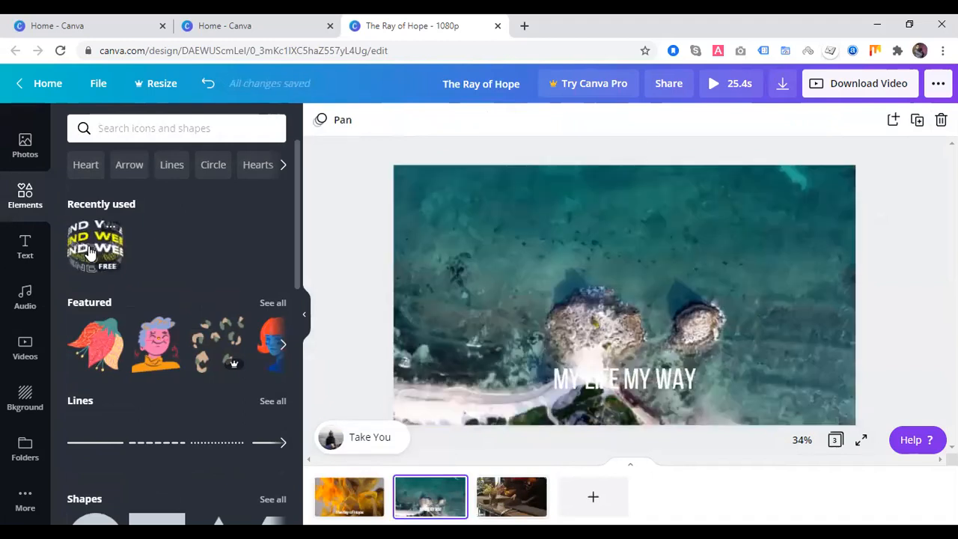
left_click(89, 249)
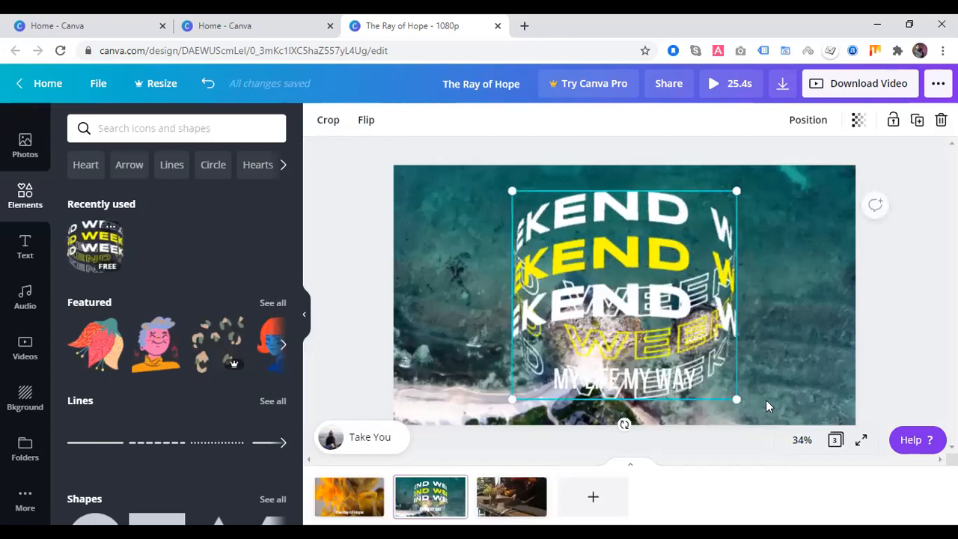
left_click_drag(737, 399, 545, 240)
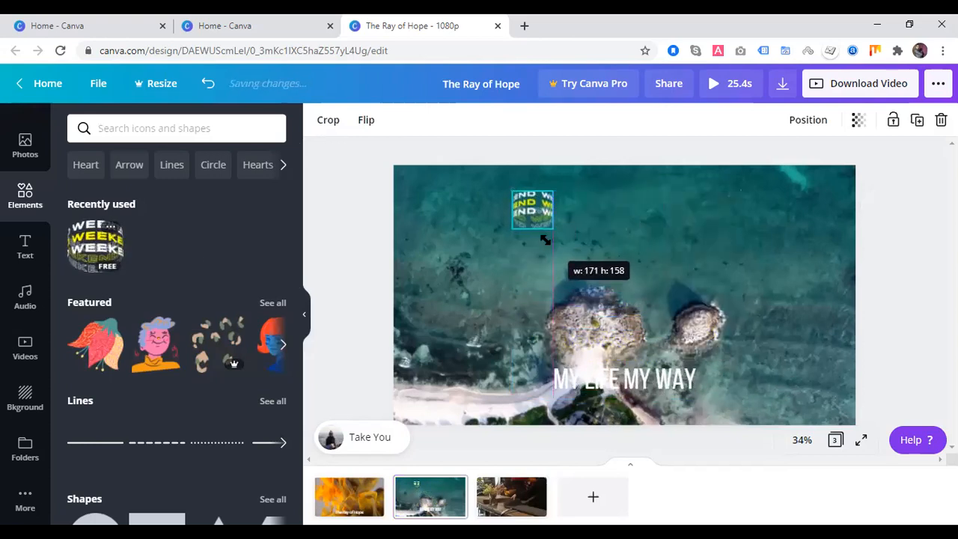
left_click_drag(534, 200, 415, 174)
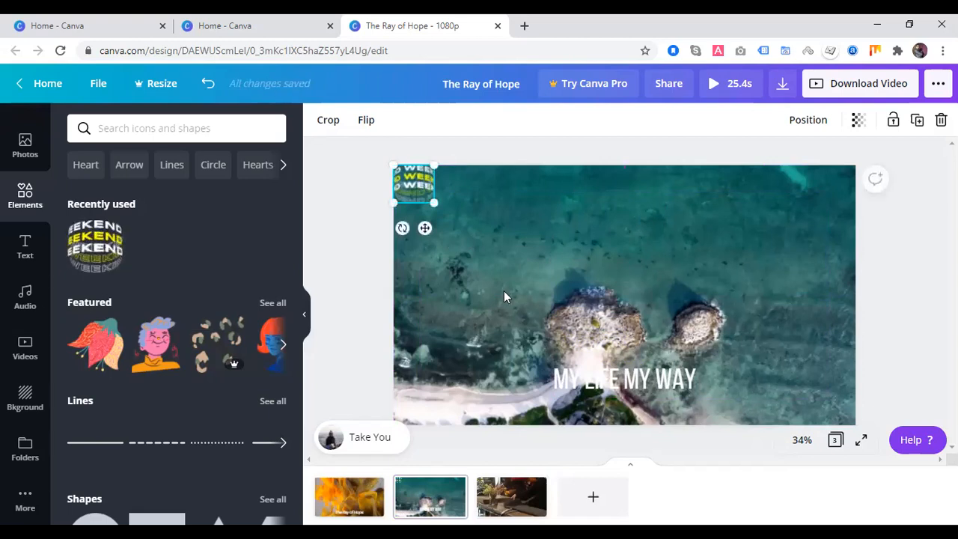
Add a small WEEKEND sticker to the upper-left corner of the first page, The Ray of Hope
left_click(345, 499)
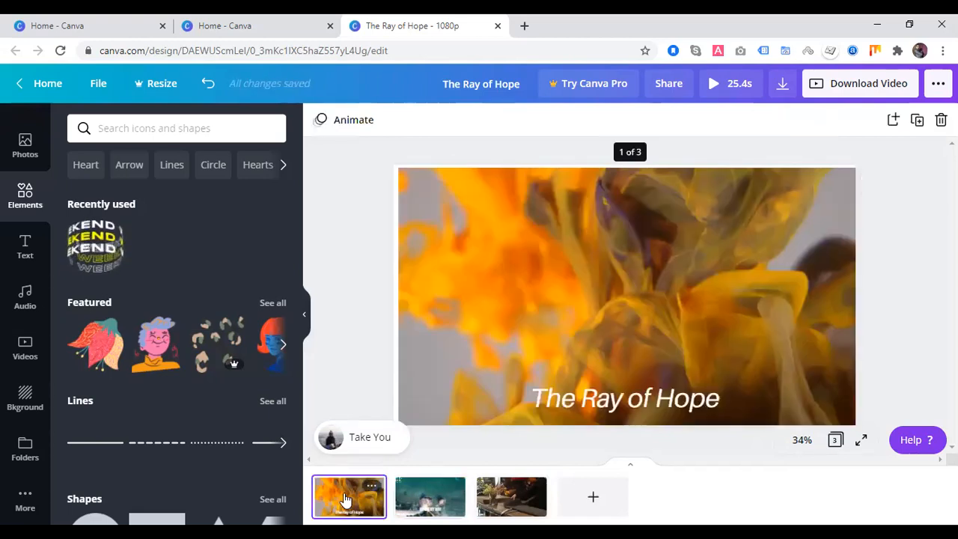
left_click(95, 245)
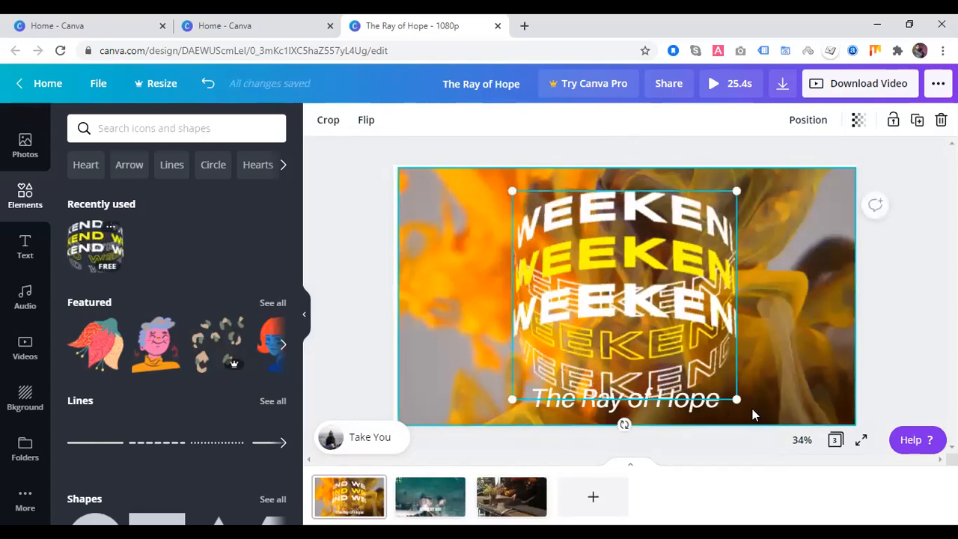
left_click_drag(663, 342, 432, 199)
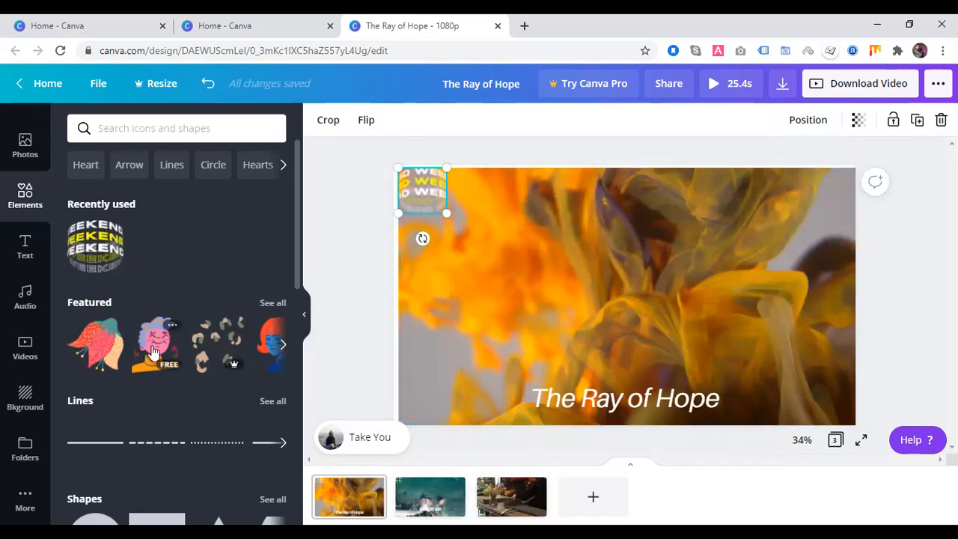
Browse the charts, grids and gradients among the elements, plus the text, audio, video, background and folder collections
scroll(196, 479, "down", 8)
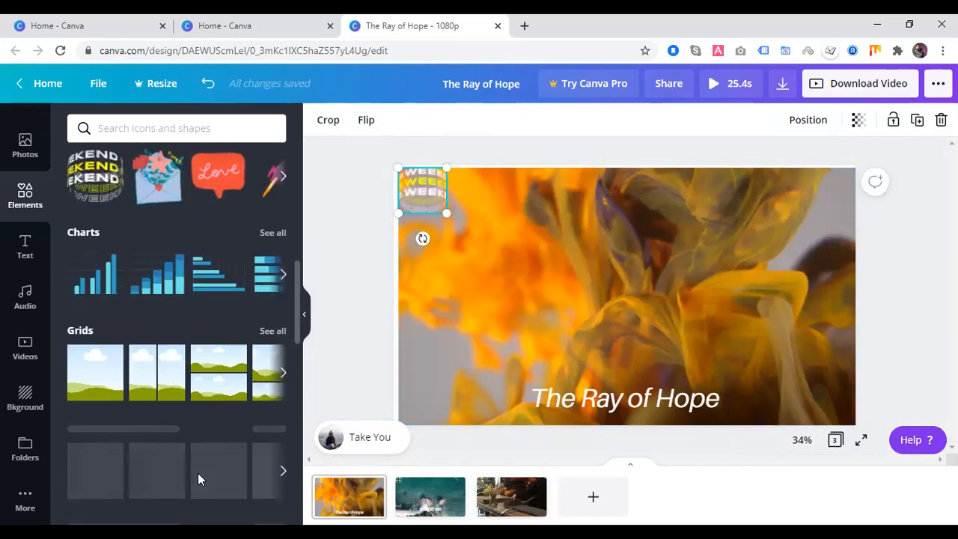
scroll(201, 476, "down", 2)
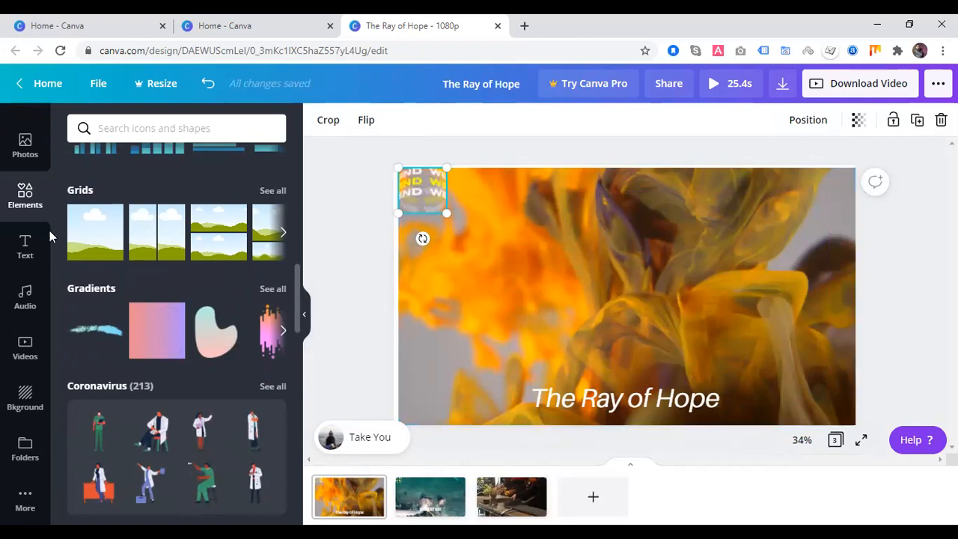
left_click(25, 247)
left_click(24, 296)
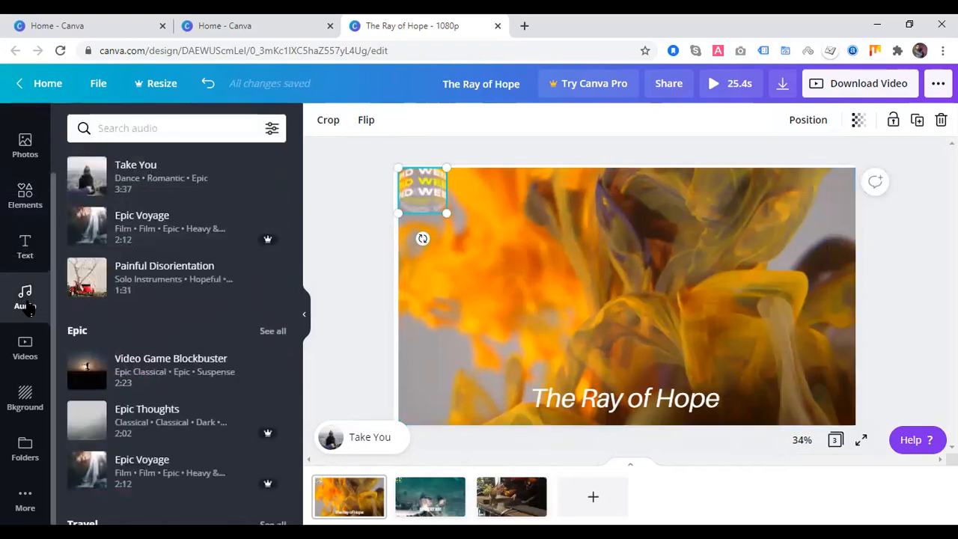
left_click(24, 346)
left_click(25, 408)
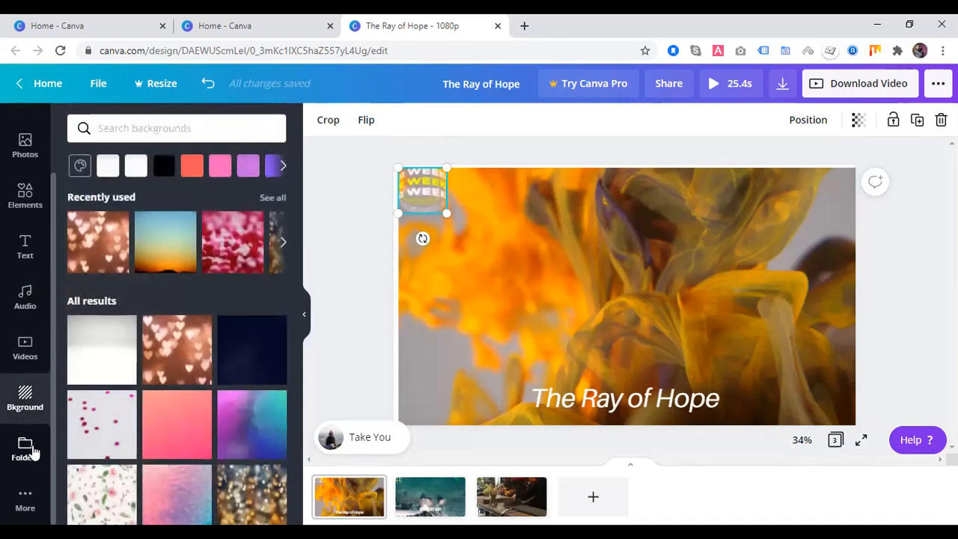
left_click(28, 451)
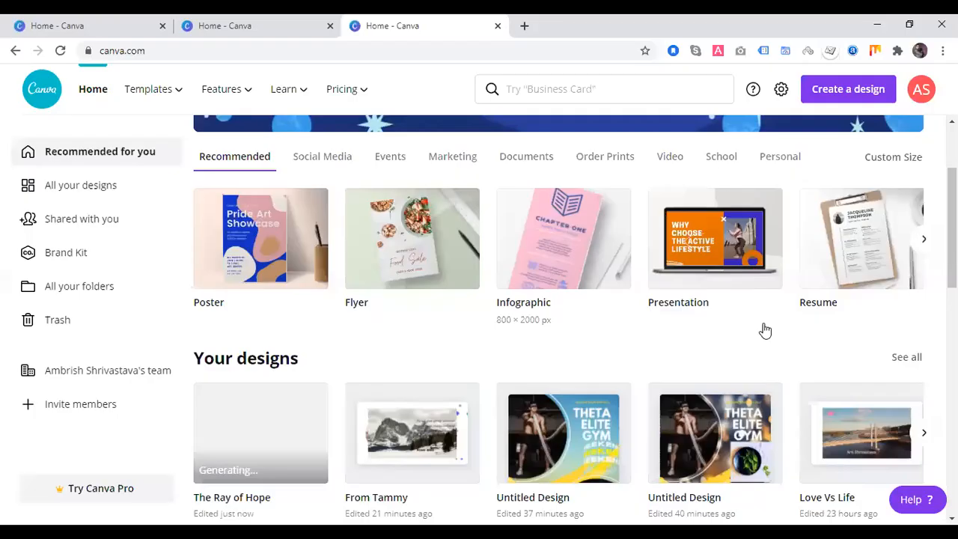
Create a new infographic design and apply the "Star's life cycle" template to it
left_click(545, 254)
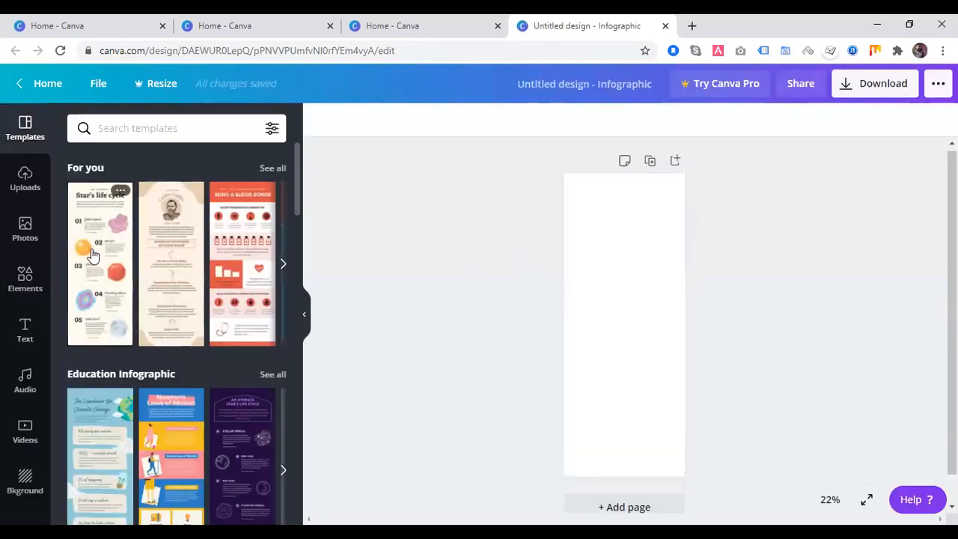
left_click(90, 255)
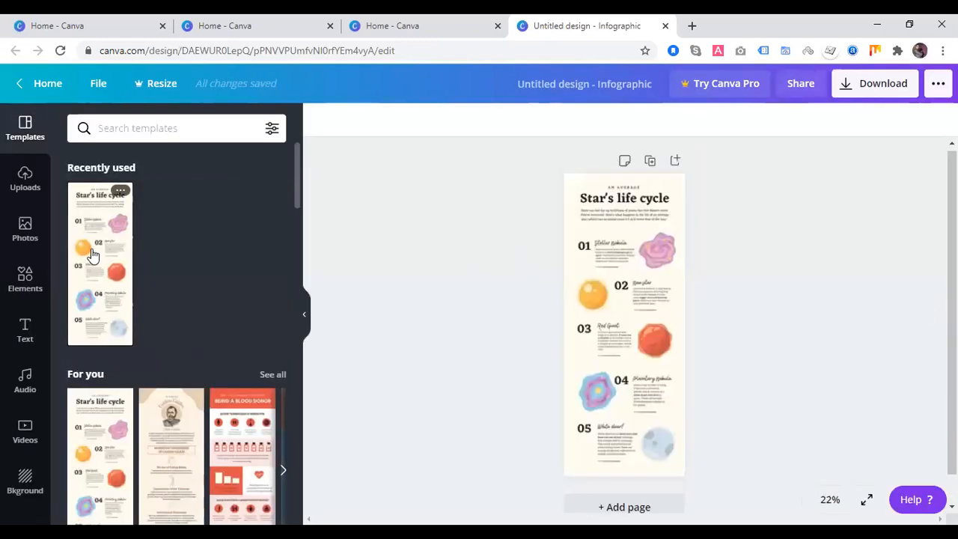
Examine the template's individual text boxes and set the zoom to 100% to view the infographic from its top
double_click(651, 266)
left_click(623, 262)
left_click(621, 260)
left_click(647, 284)
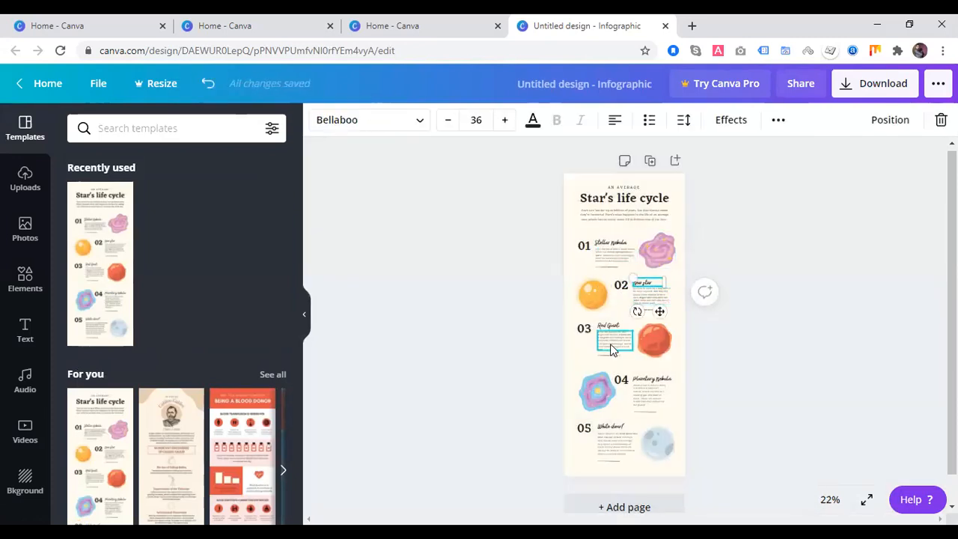
left_click(610, 343)
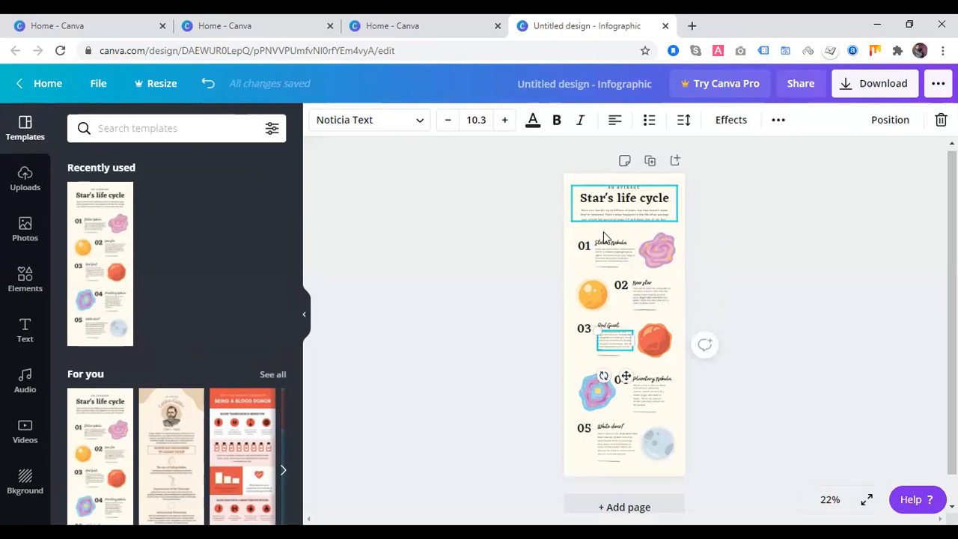
left_click(831, 502)
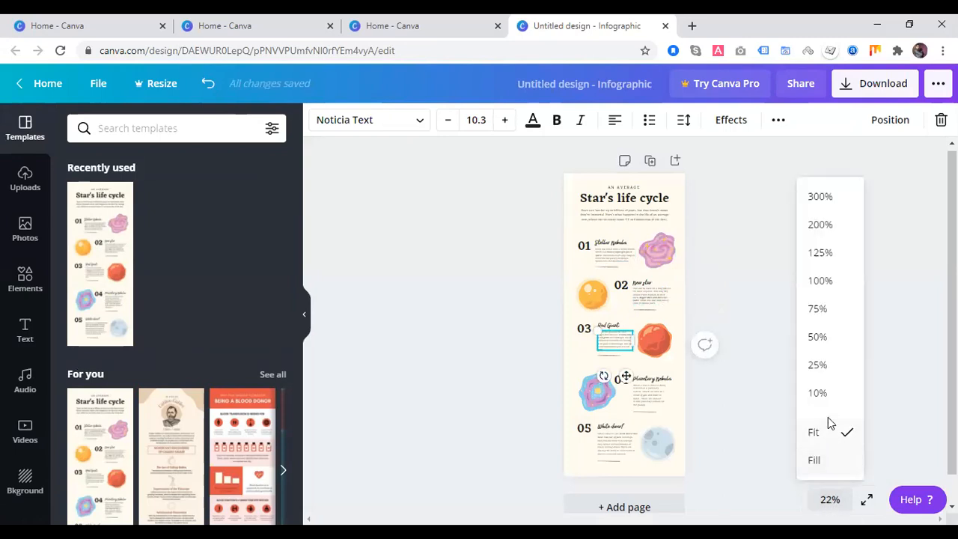
left_click(821, 283)
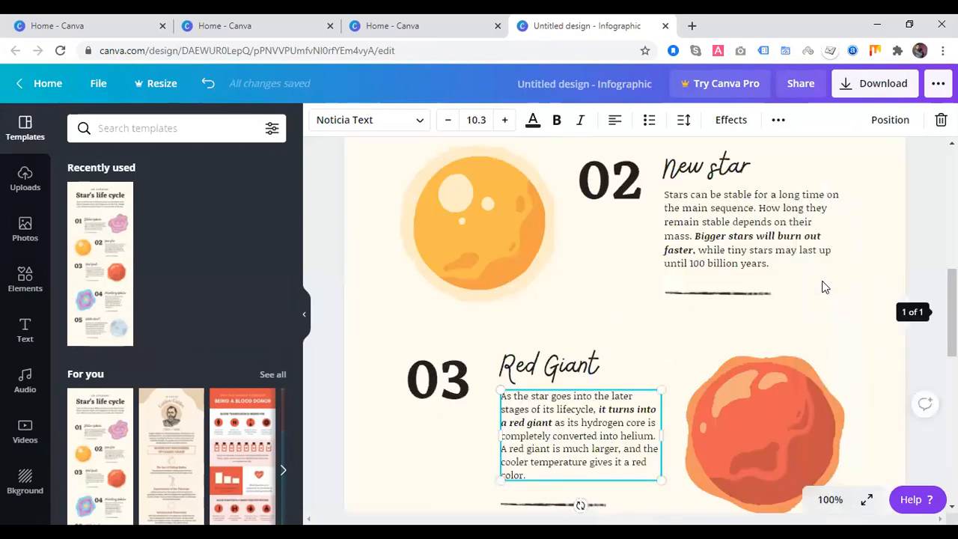
scroll(693, 409, "up", 10)
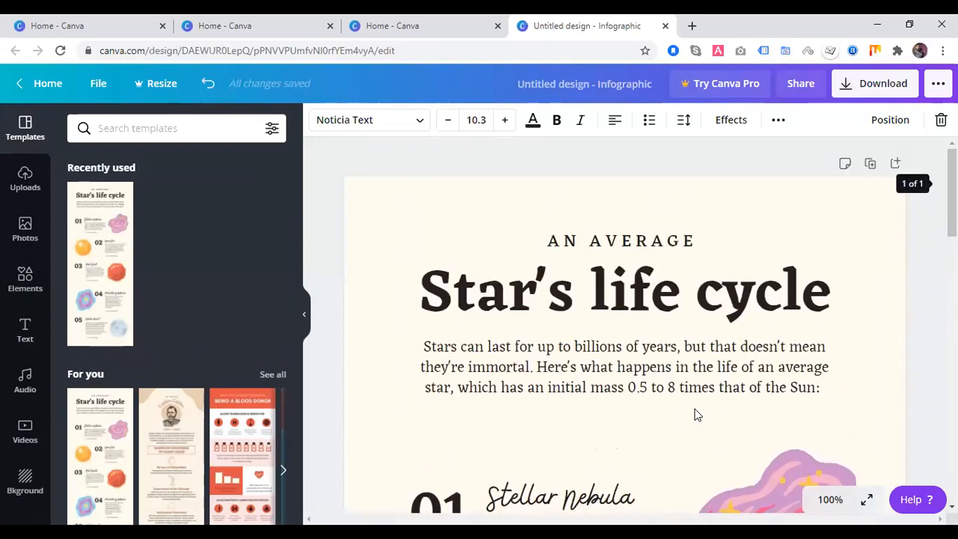
Examine the grouped "Star's life cycle" heading and the title, text, number and illustration of the Stellar Nebula section
left_click(584, 352)
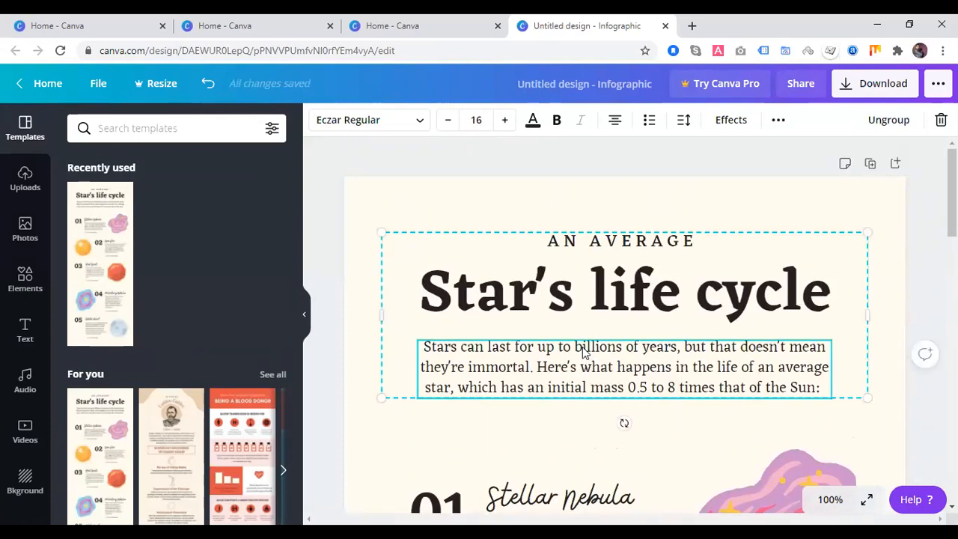
left_click(618, 299)
left_click(626, 243)
scroll(683, 370, "down", 5)
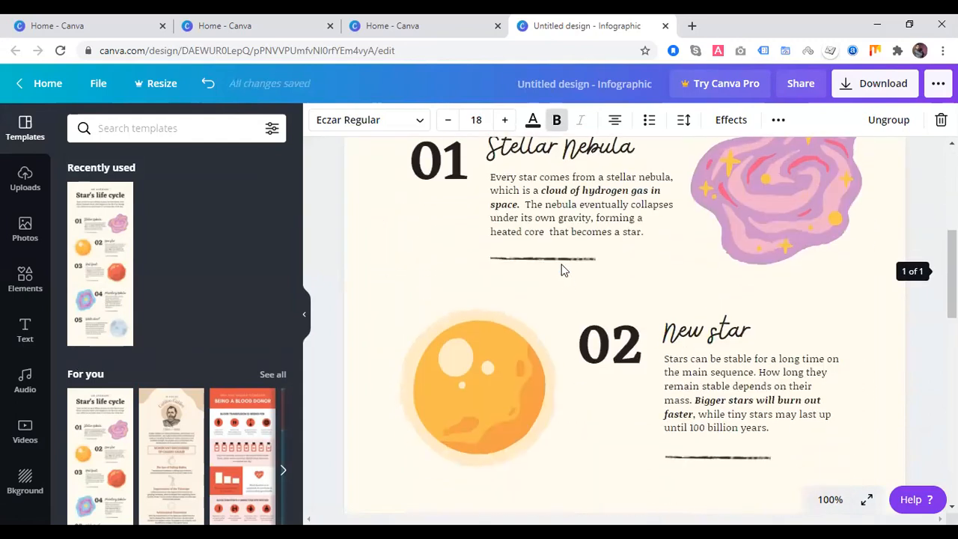
scroll(569, 292, "up", 3)
left_click(558, 353)
left_click(554, 290)
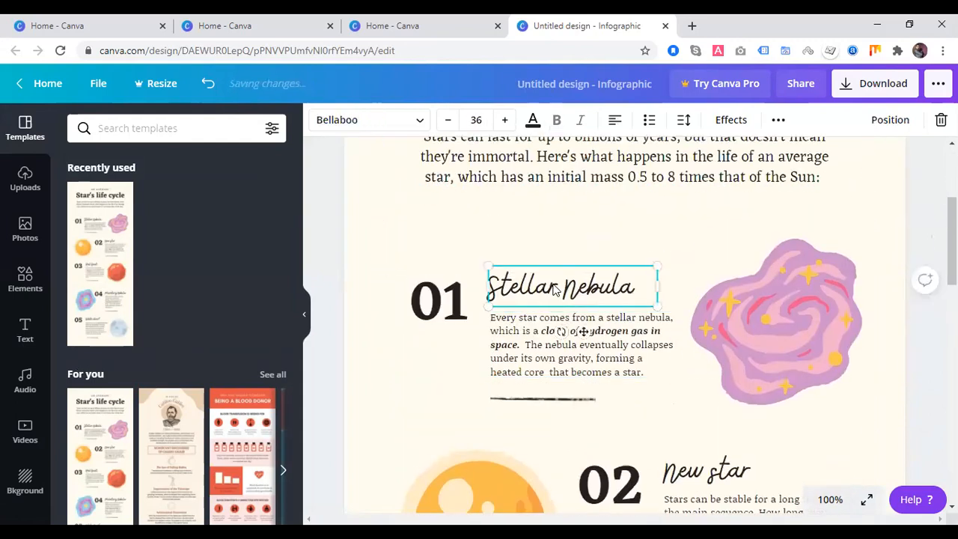
left_click(440, 304)
left_click(739, 326)
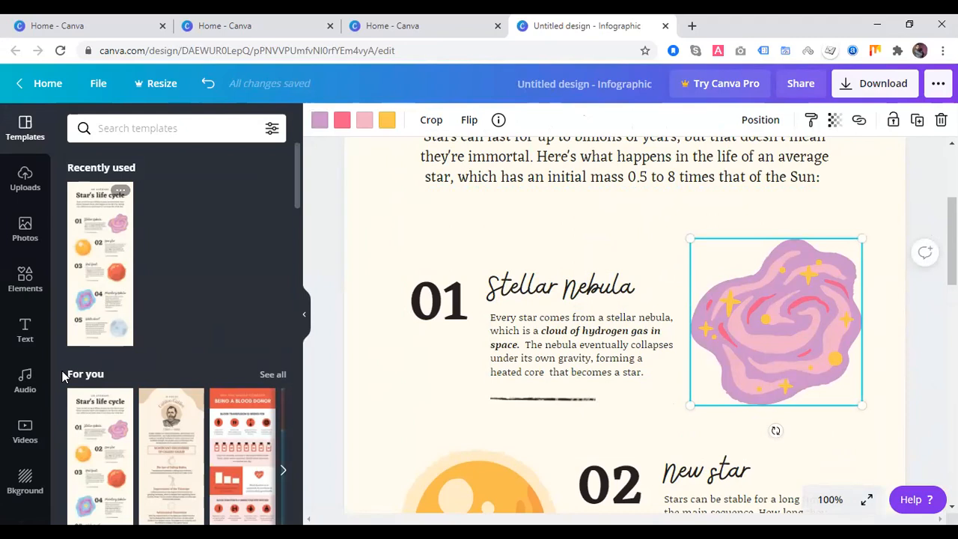
Add the trending photo of the man standing on one leg, shrink it and crop away its upper part
left_click(22, 229)
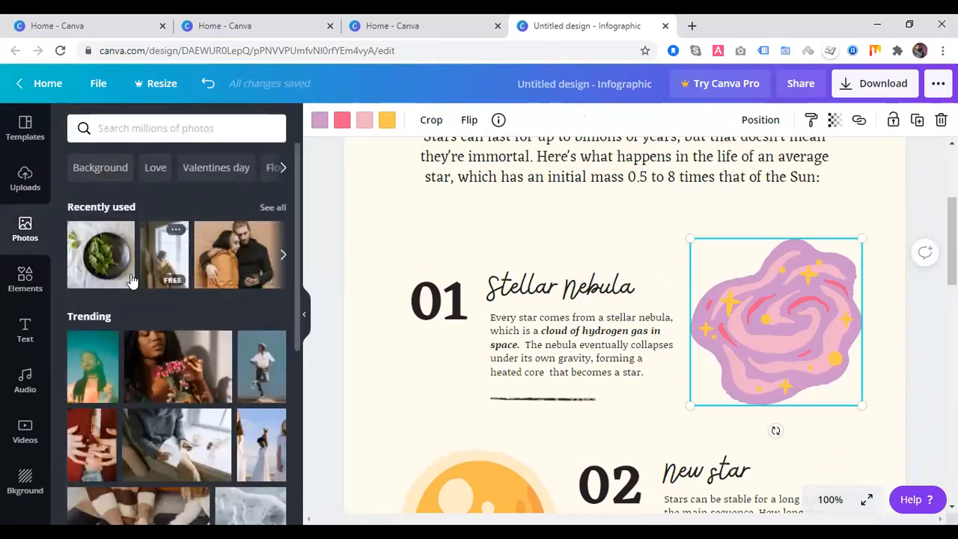
left_click(261, 367)
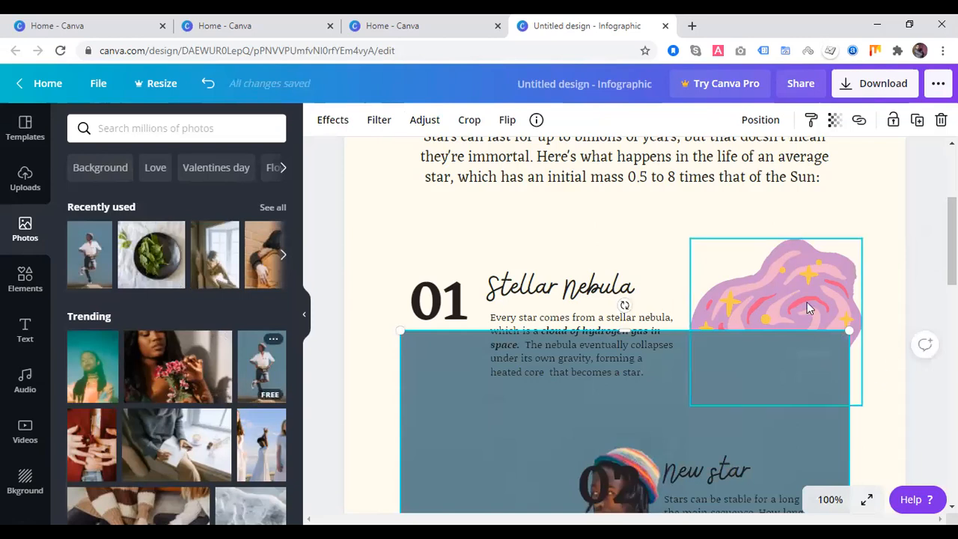
left_click_drag(728, 408, 749, 274)
left_click_drag(860, 192, 731, 392)
left_click_drag(639, 420, 618, 217)
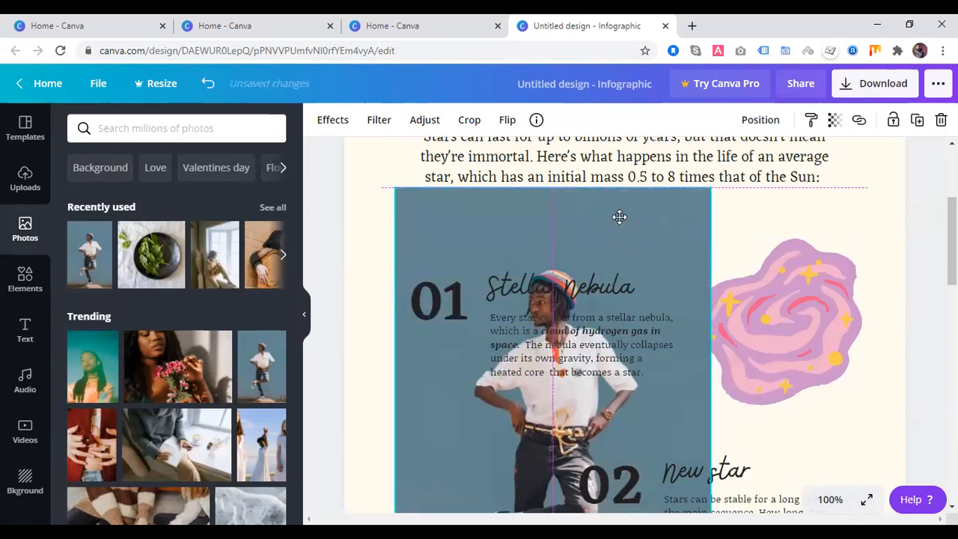
left_click_drag(710, 187, 594, 359)
left_click_drag(514, 412, 668, 225)
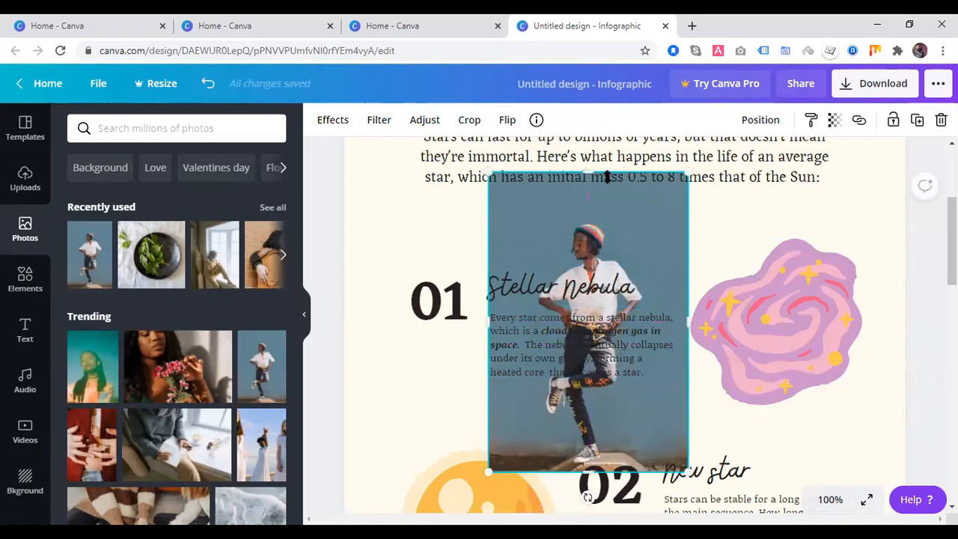
left_click_drag(589, 173, 589, 292)
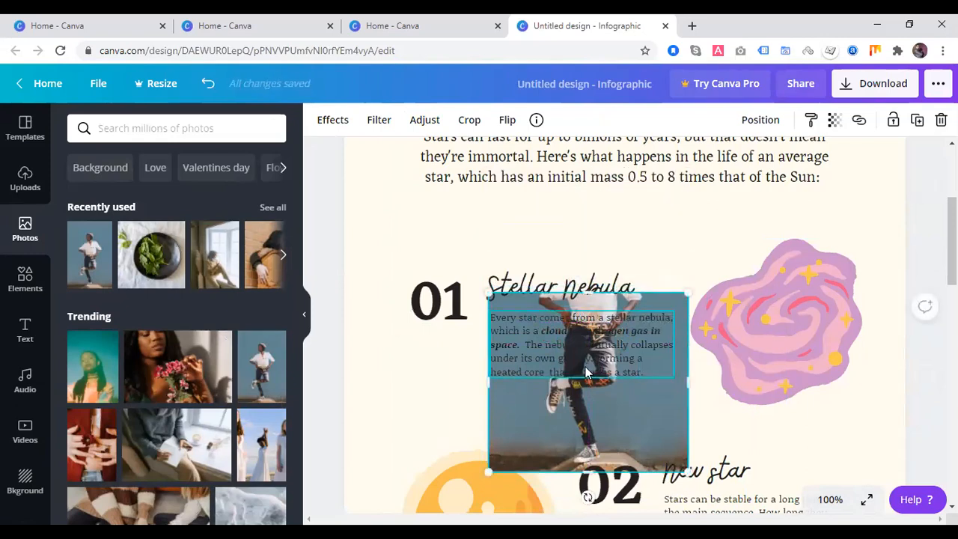
Delete the purple Stellar Nebula illustration and put the cropped photo in its place
left_click(763, 341)
key("Delete")
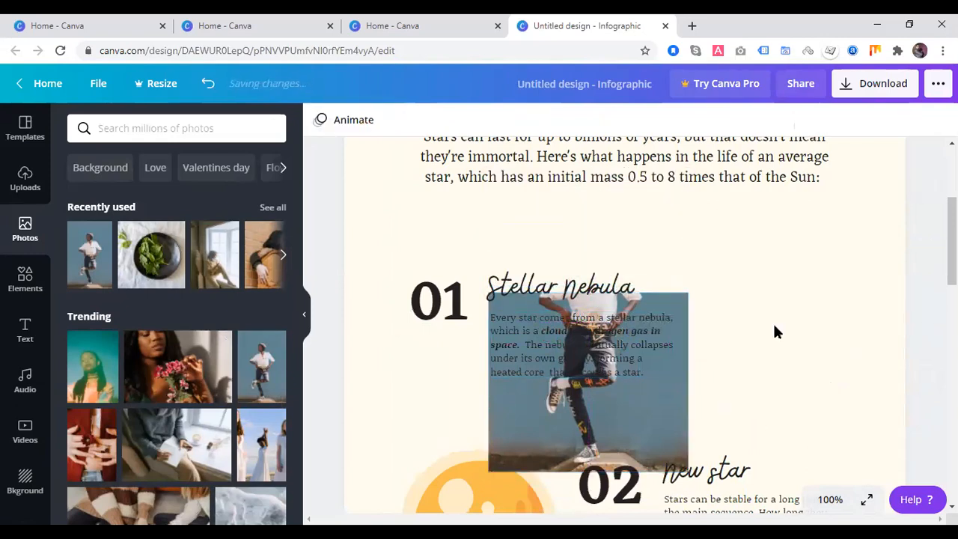
left_click(675, 409)
left_click_drag(669, 413, 867, 352)
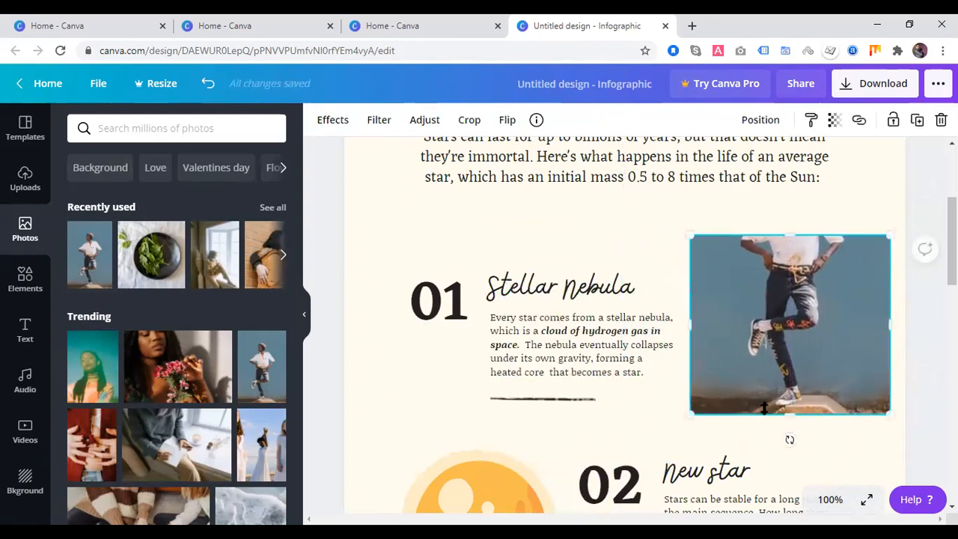
left_click(381, 417)
Copy the page background's style onto the White dwarf paragraph in section 05 and undo it
scroll(779, 411, "down", 8)
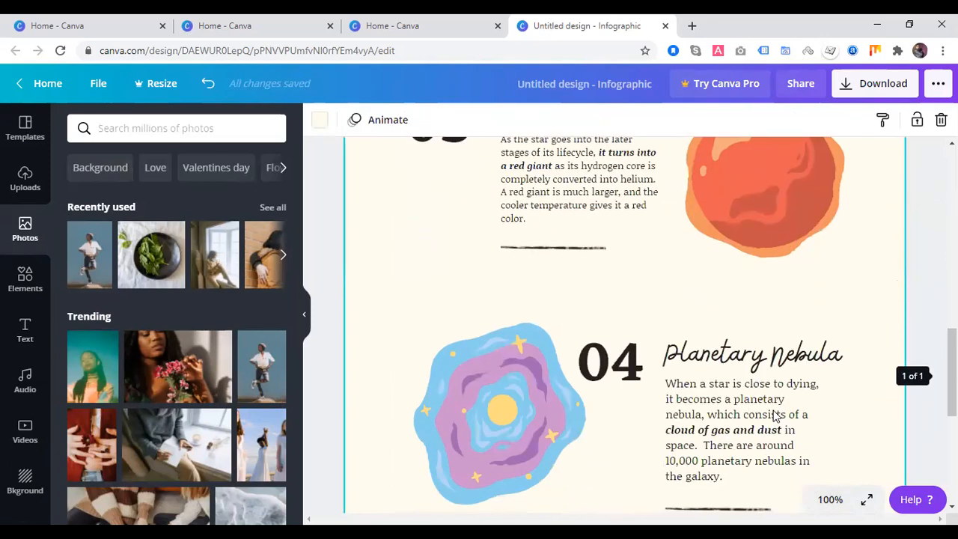
scroll(775, 415, "down", 5)
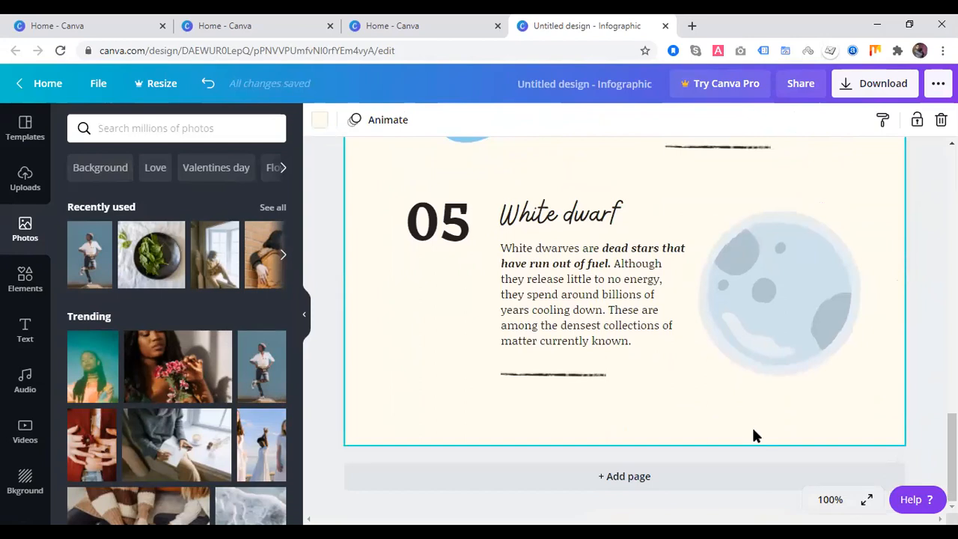
left_click(886, 122)
left_click(596, 284)
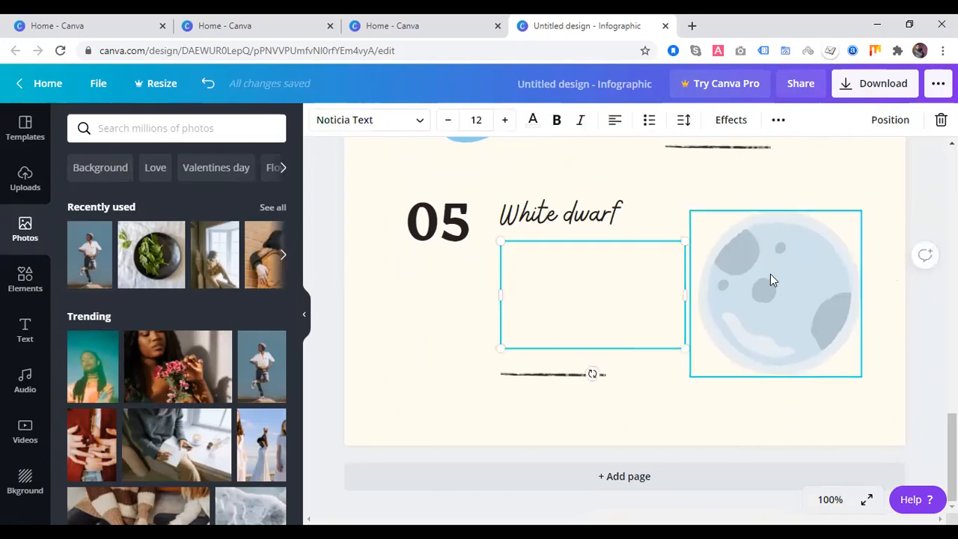
key("ctrl+z")
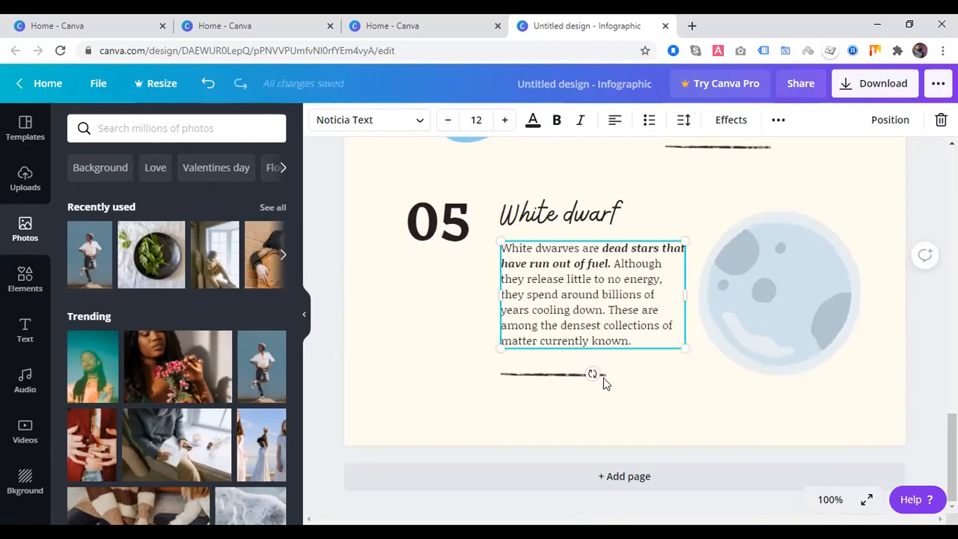
Toggle bullets on and off for the White dwarf paragraph and change its alignment to justified
left_click(501, 416)
left_click(625, 292)
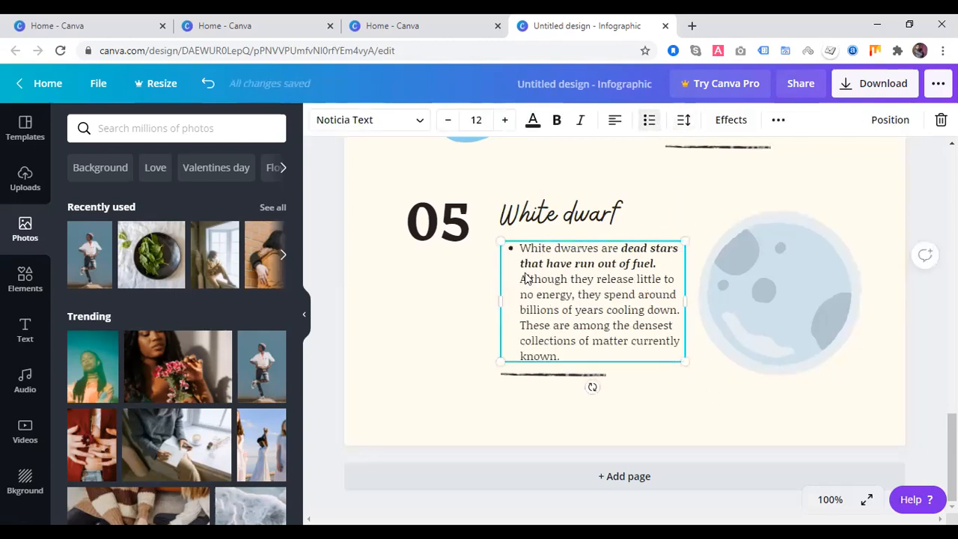
left_click(615, 123)
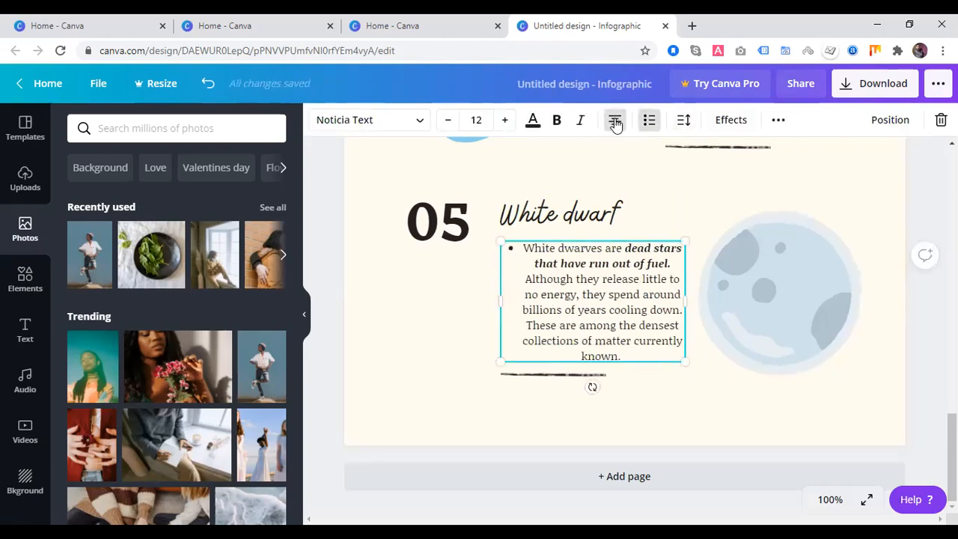
left_click(616, 122)
left_click(616, 123)
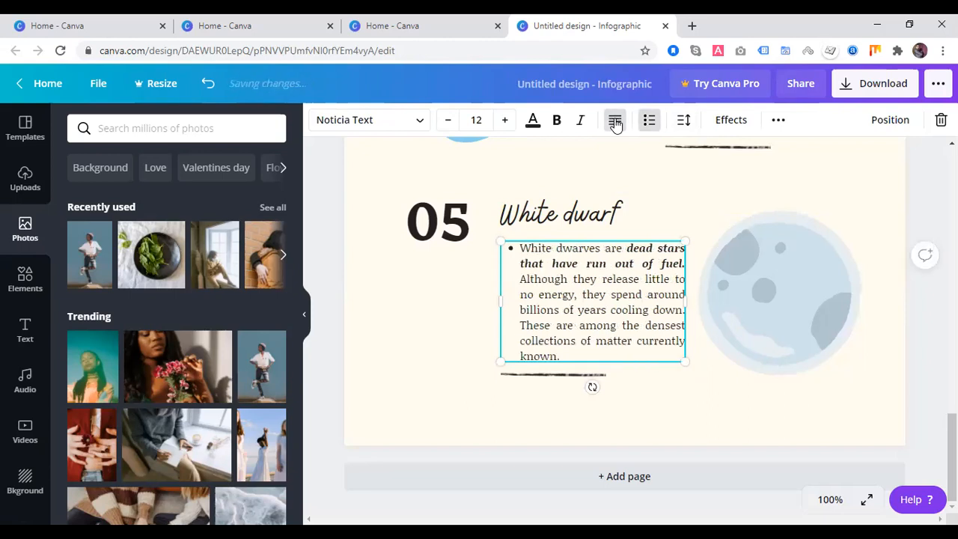
left_click(652, 121)
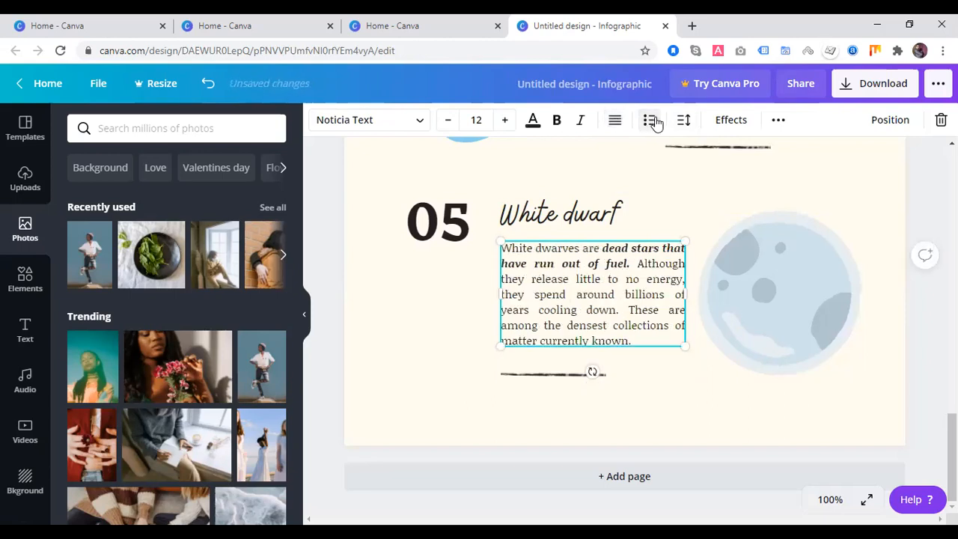
Try letter spacing -200 and line height 0.5 on the White dwarf paragraph, and set them back to 0 and 1.4
left_click(683, 122)
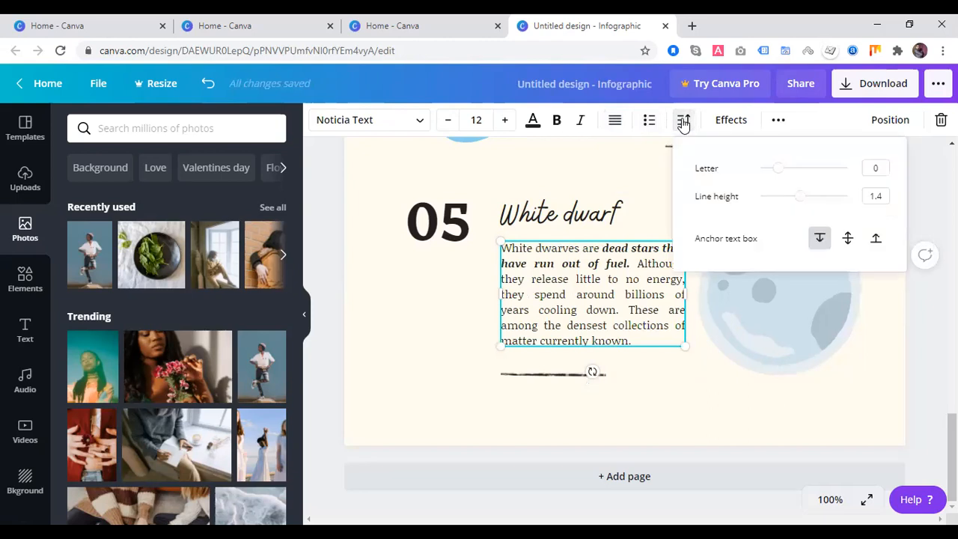
left_click_drag(777, 172, 732, 176)
left_click_drag(798, 199, 761, 197)
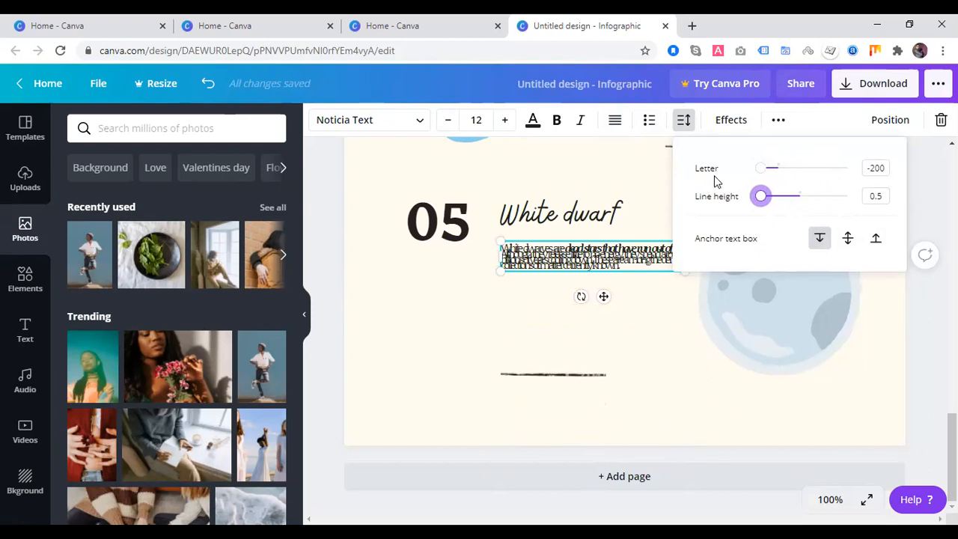
left_click_drag(760, 169, 780, 170)
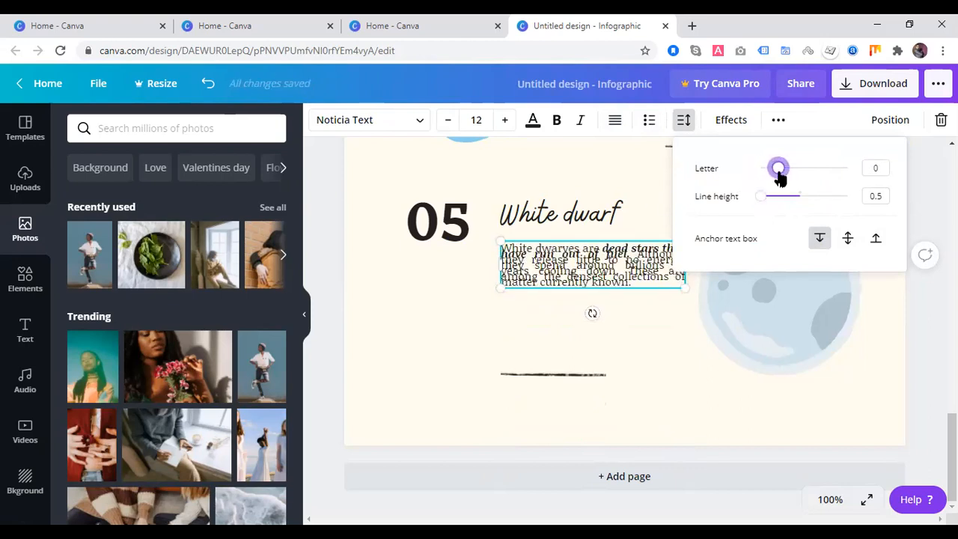
left_click_drag(760, 203, 803, 204)
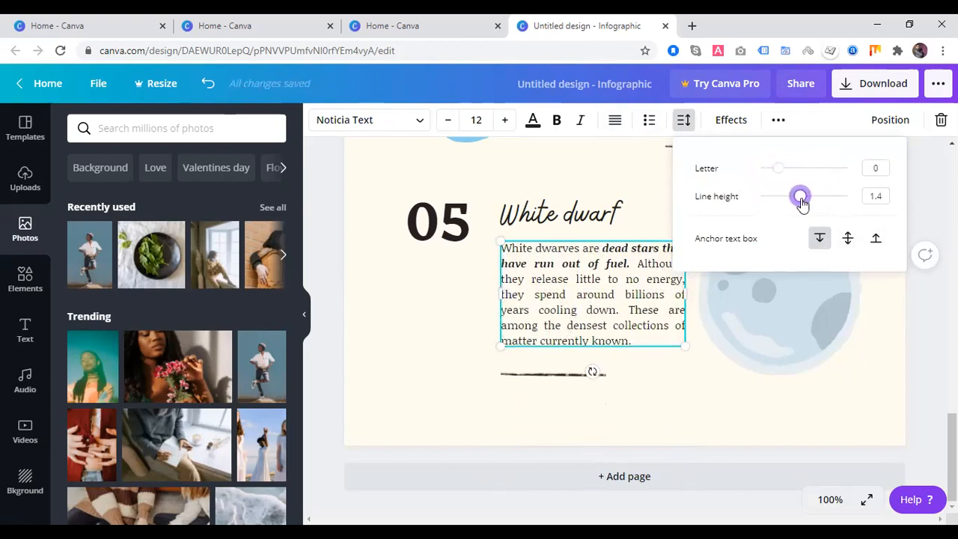
left_click(441, 397)
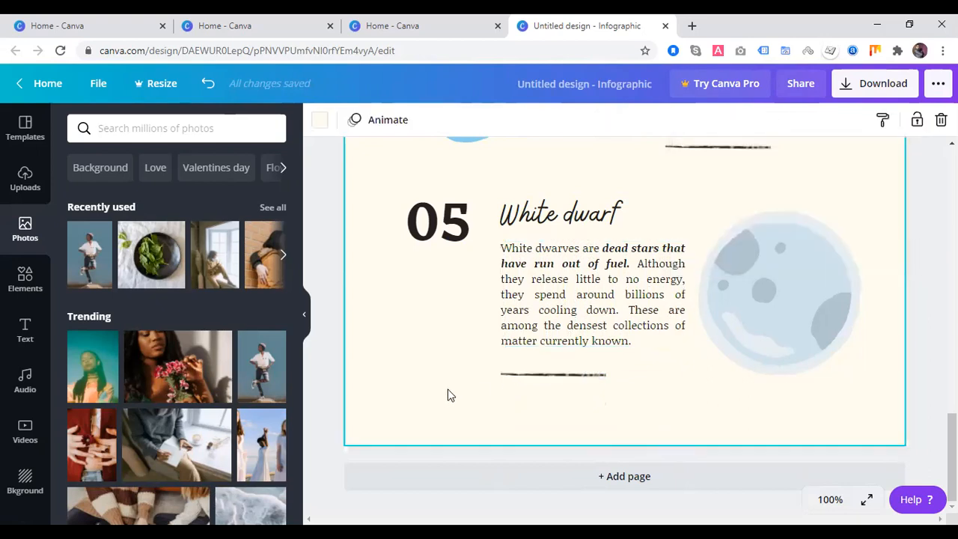
Remove the cream background colour from the infographic page
scroll(487, 382, "up", 15)
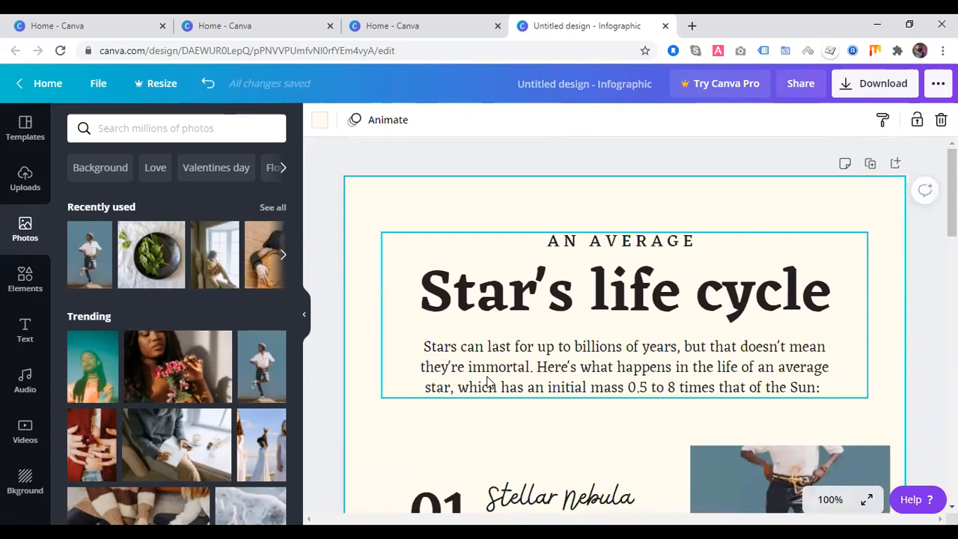
left_click(24, 179)
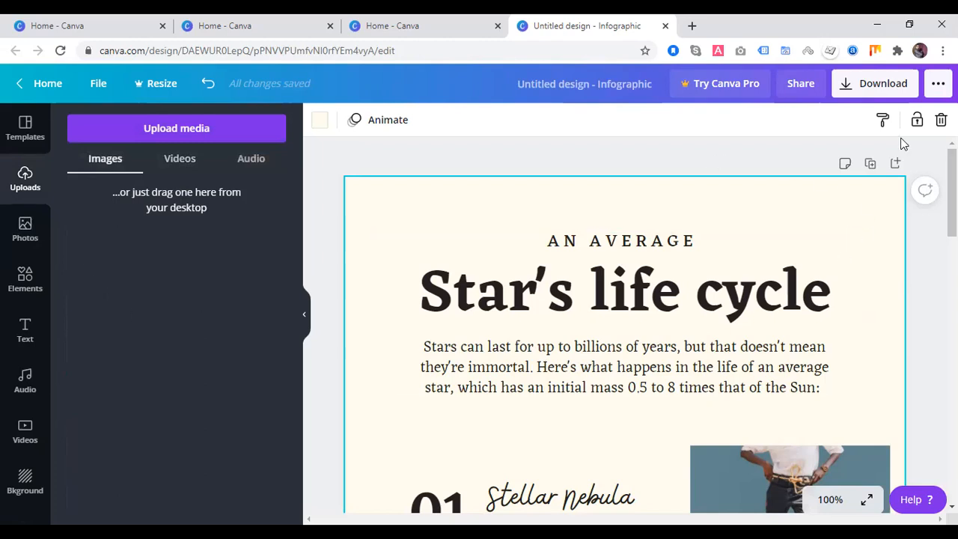
left_click(941, 120)
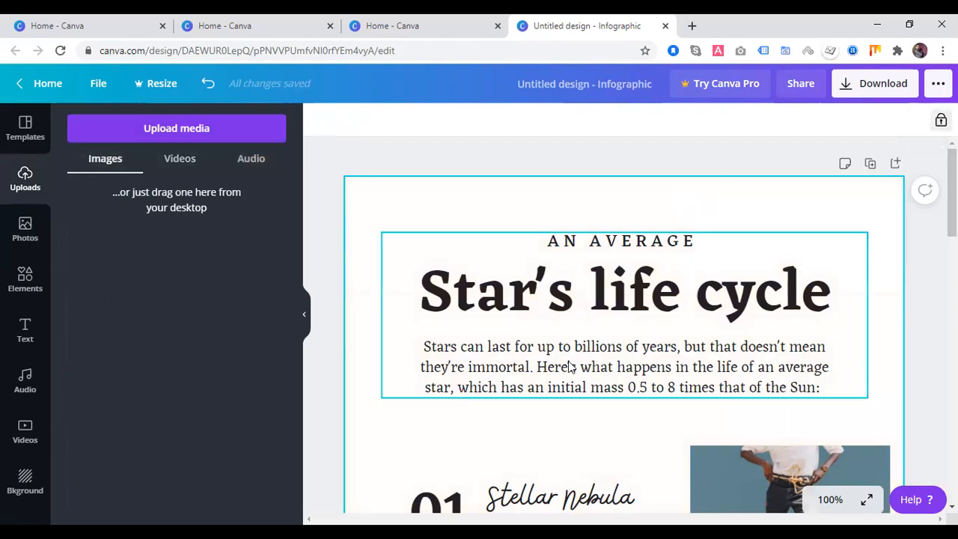
Replace the infographic's design with the free "Being a Blood Donor" template from the suggested templates
left_click(23, 126)
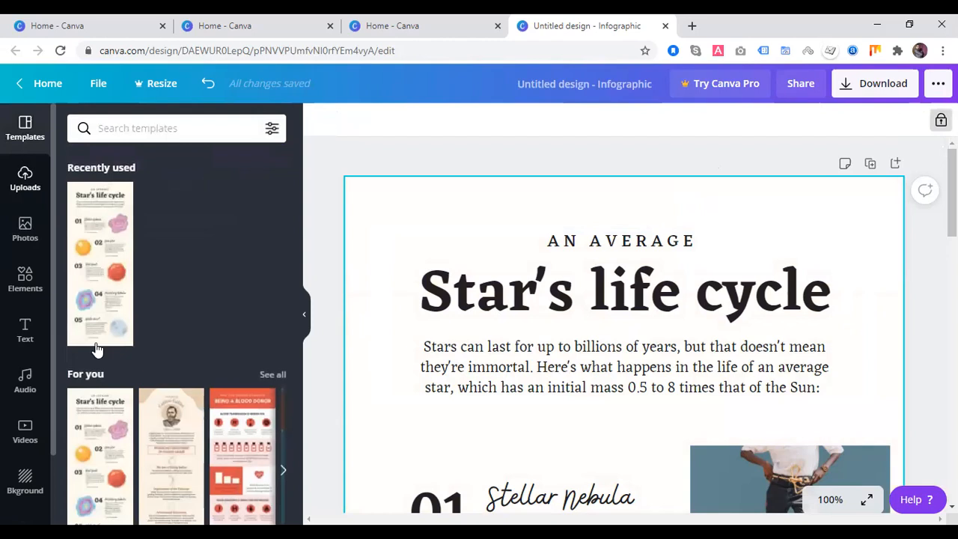
scroll(217, 491, "down", 2)
left_click(241, 359)
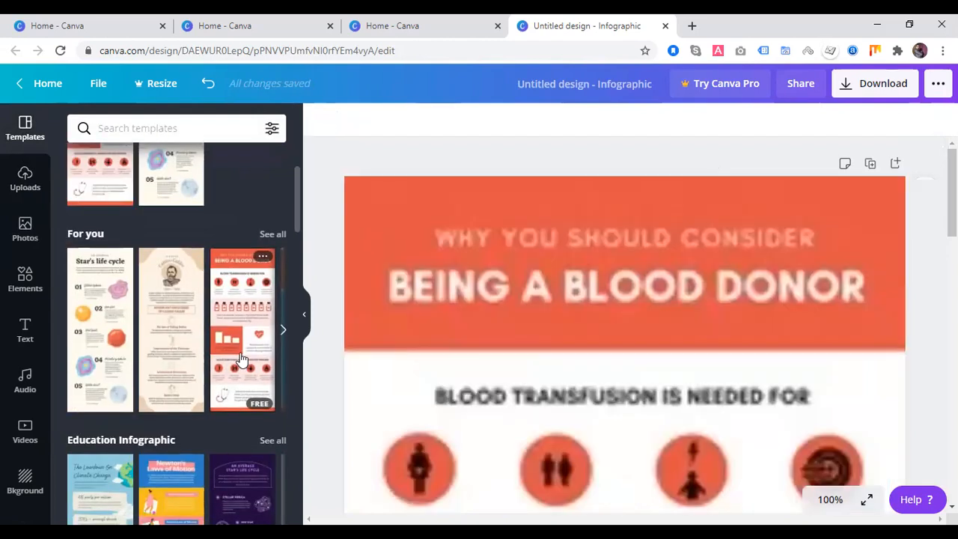
scroll(724, 415, "down", 3)
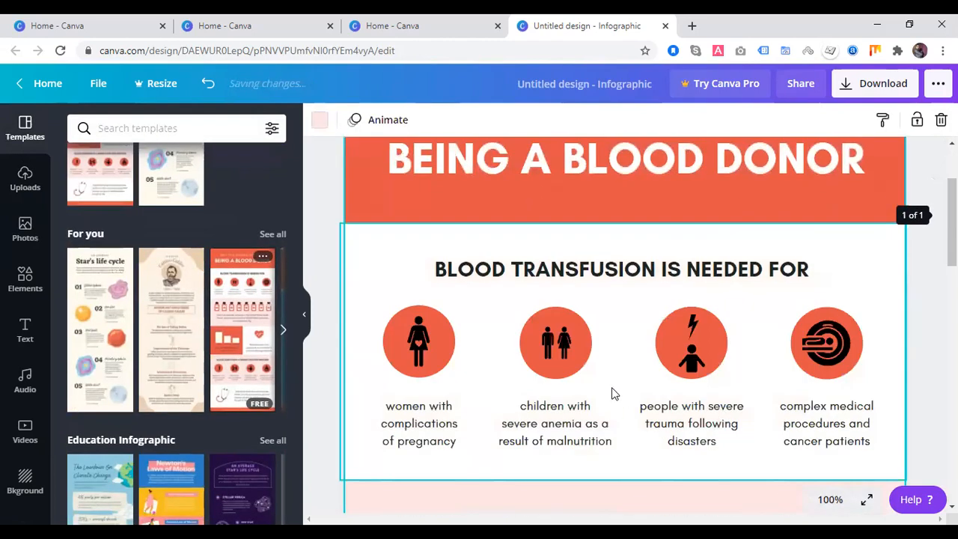
Replace the blood donor infographic with the beige "Galileo Galilei" template from the suggested templates
scroll(613, 394, "up", 3)
scroll(714, 326, "down", 3)
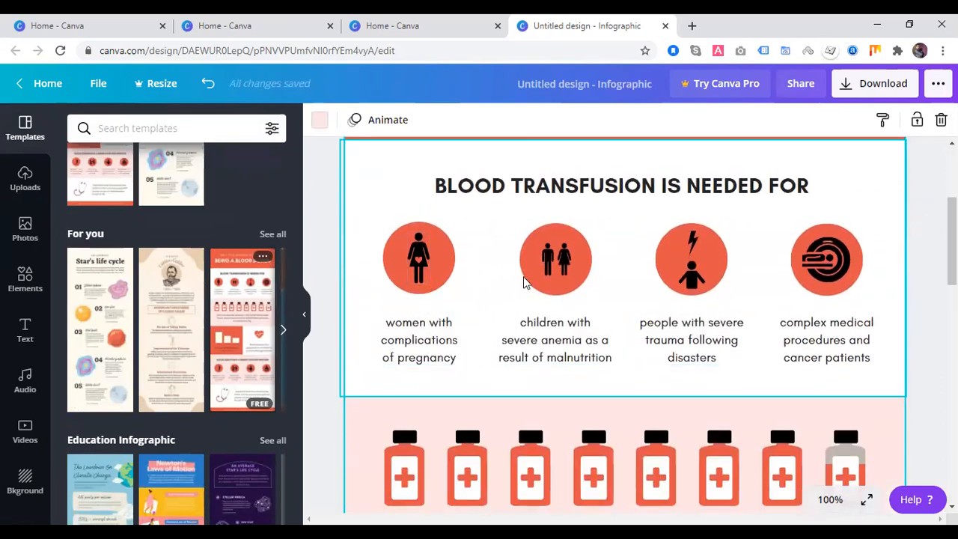
scroll(504, 406, "down", 5)
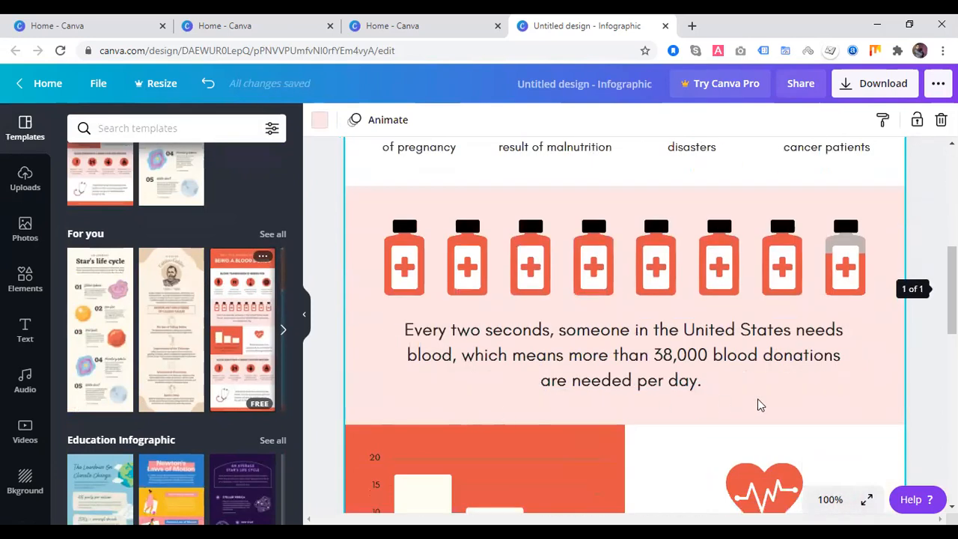
left_click(195, 323)
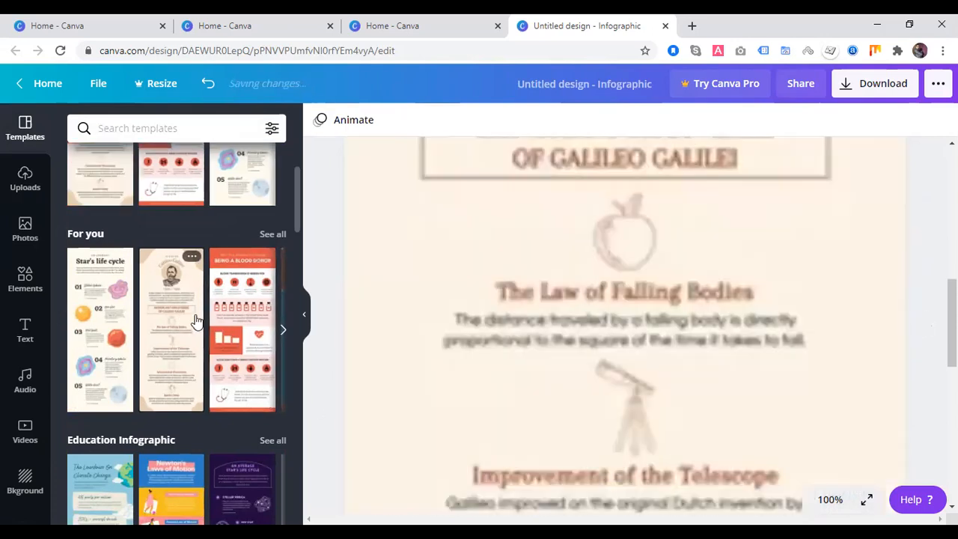
left_click(703, 350)
scroll(703, 349, "up", 8)
scroll(703, 352, "up", 2)
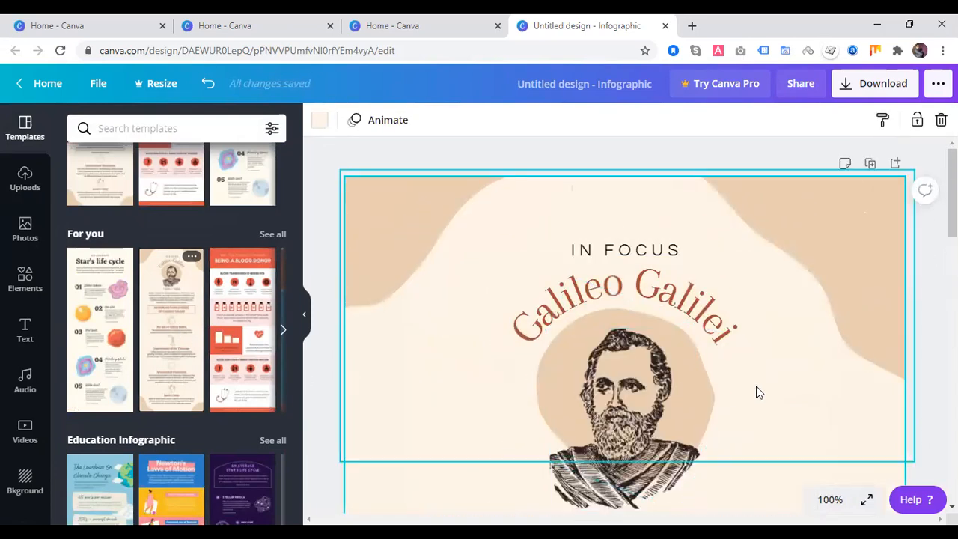
Examine the sections of the Galileo Galilei infographic, from the biography through the discoveries to Earth's Orbit
scroll(757, 393, "down", 3)
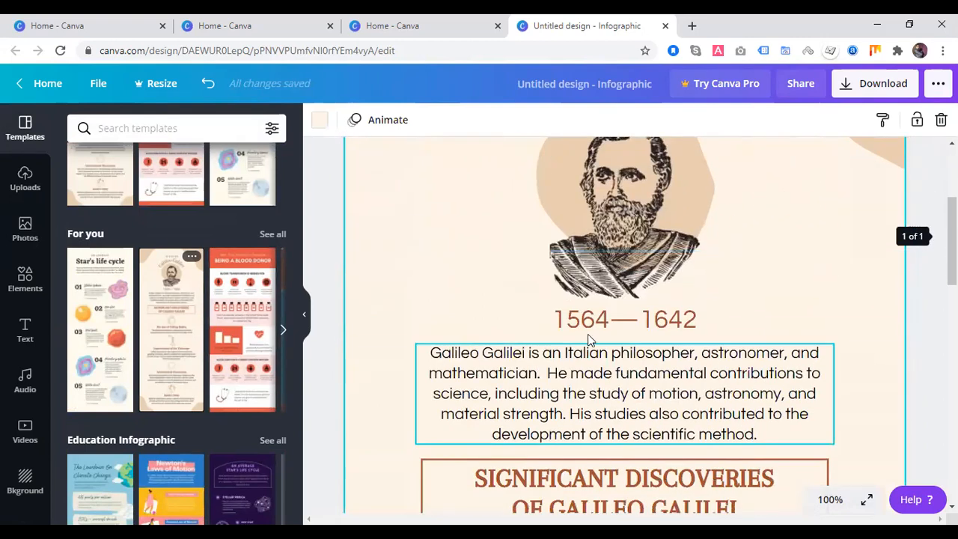
scroll(669, 341, "down", 1)
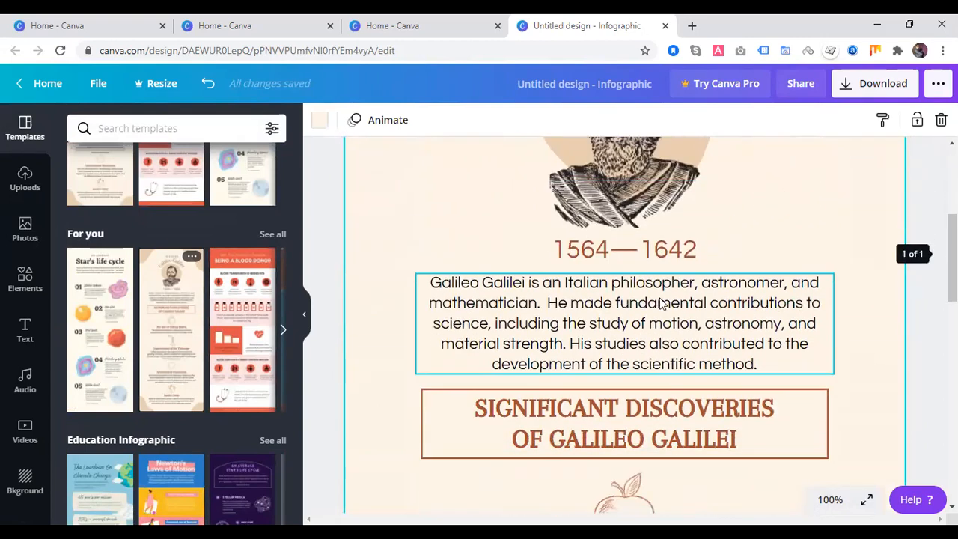
scroll(497, 299, "down", 2)
scroll(753, 312, "down", 2)
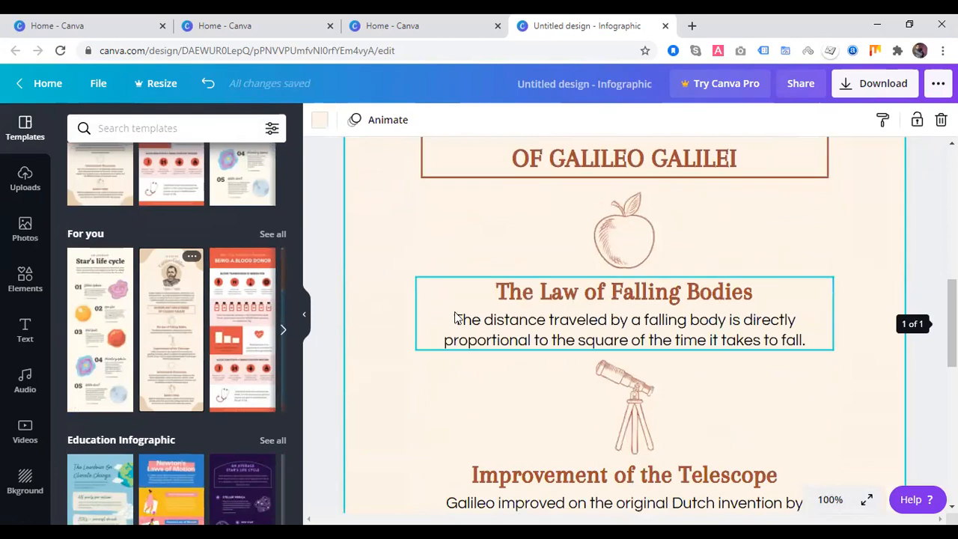
scroll(774, 310, "down", 5)
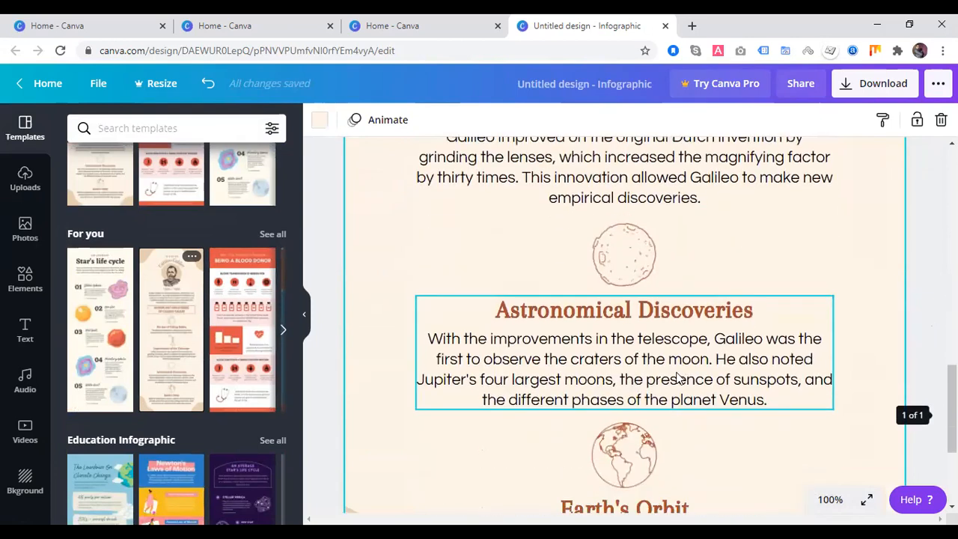
scroll(680, 378, "down", 3)
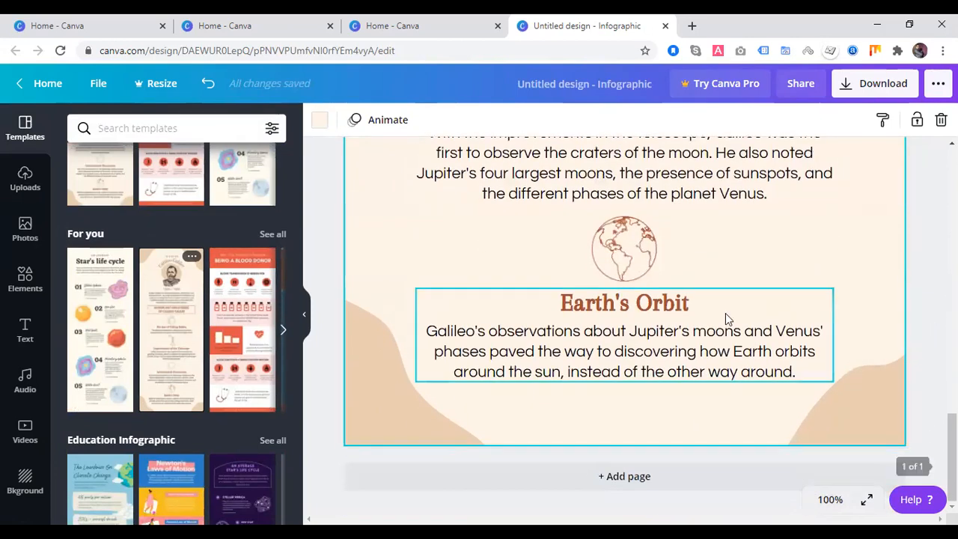
scroll(725, 313, "up", 15)
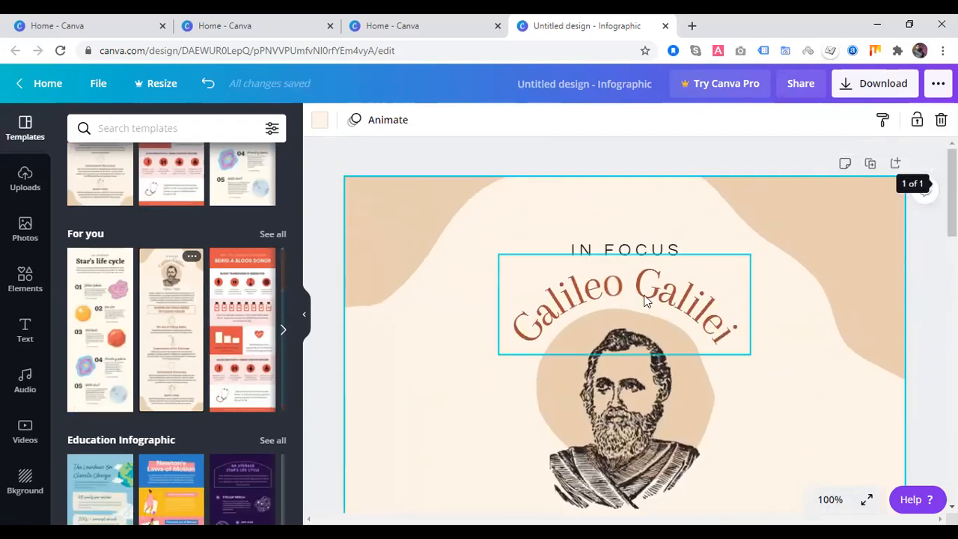
Select the curved Galileo Galilei title, the portrait and the IN FOCUS text in turn to inspect them as separate elements
left_click(598, 304)
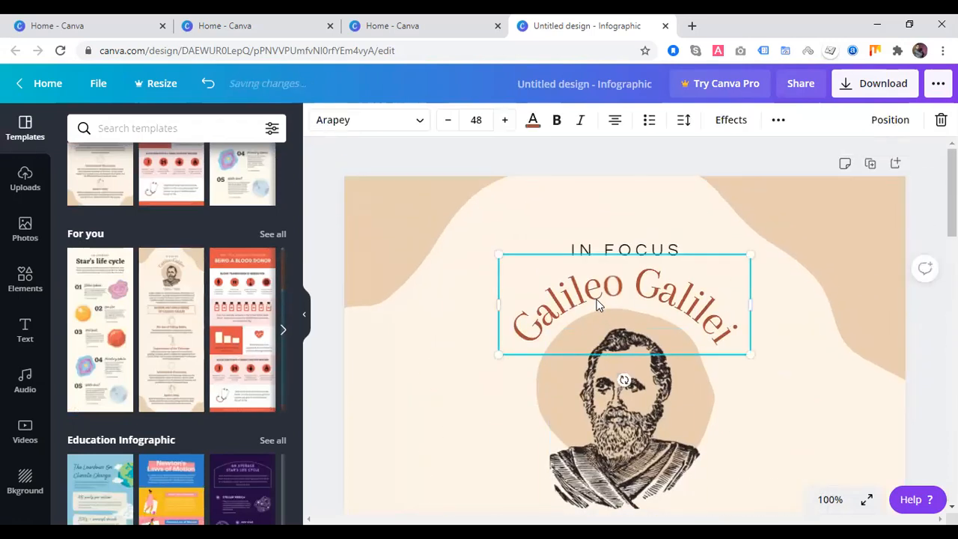
left_click(623, 396)
left_click(631, 252)
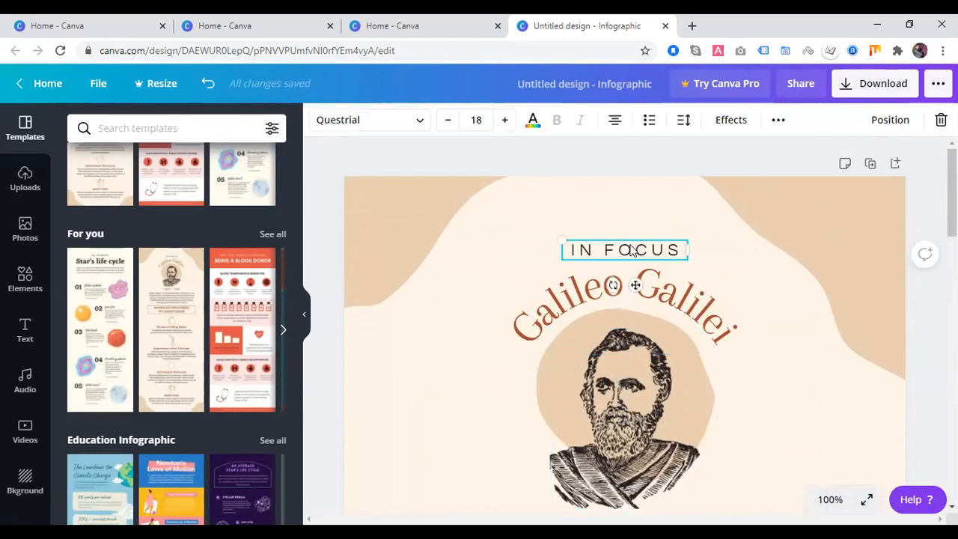